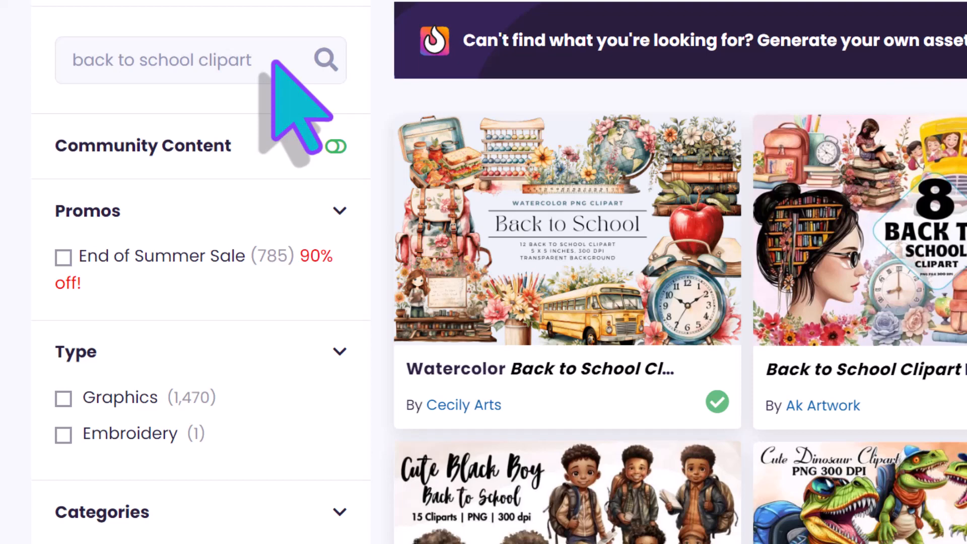
Browse the back to school clipart results and open Anurat Digital Art's set with the orange bus, giraffe, cow and zebra
{"action": "scroll", "coordinate": [274, 61], "scroll_direction": "down", "scroll_amount": 5}
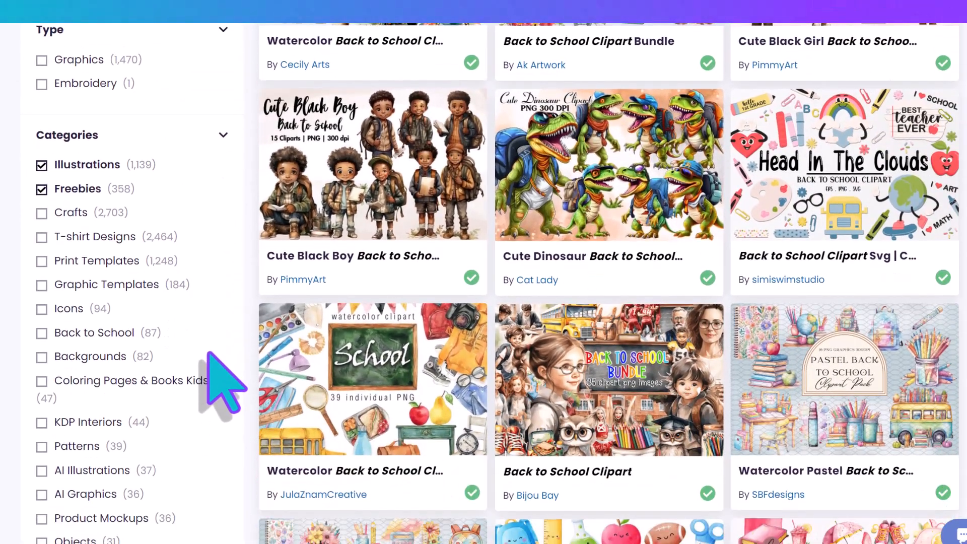
{"action": "scroll", "coordinate": [209, 355], "scroll_direction": "down", "scroll_amount": 6}
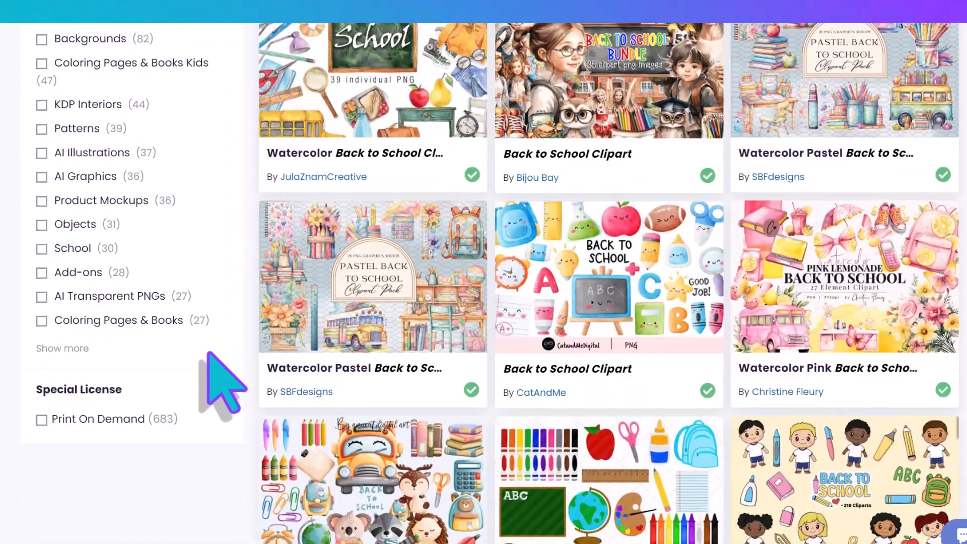
{"action": "scroll", "coordinate": [209, 355], "scroll_direction": "down", "scroll_amount": 5}
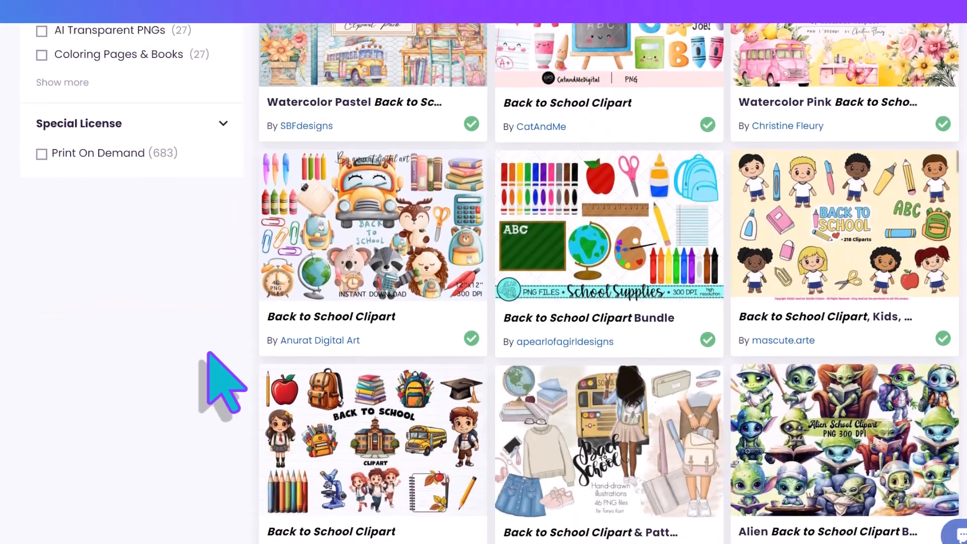
{"action": "scroll", "coordinate": [209, 355], "scroll_direction": "down", "scroll_amount": 7}
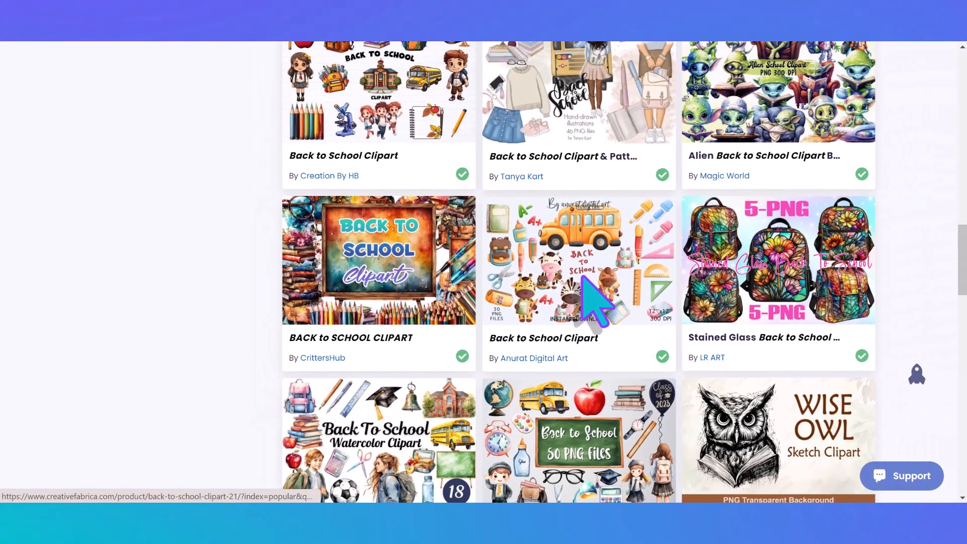
{"action": "left_click", "coordinate": [583, 276]}
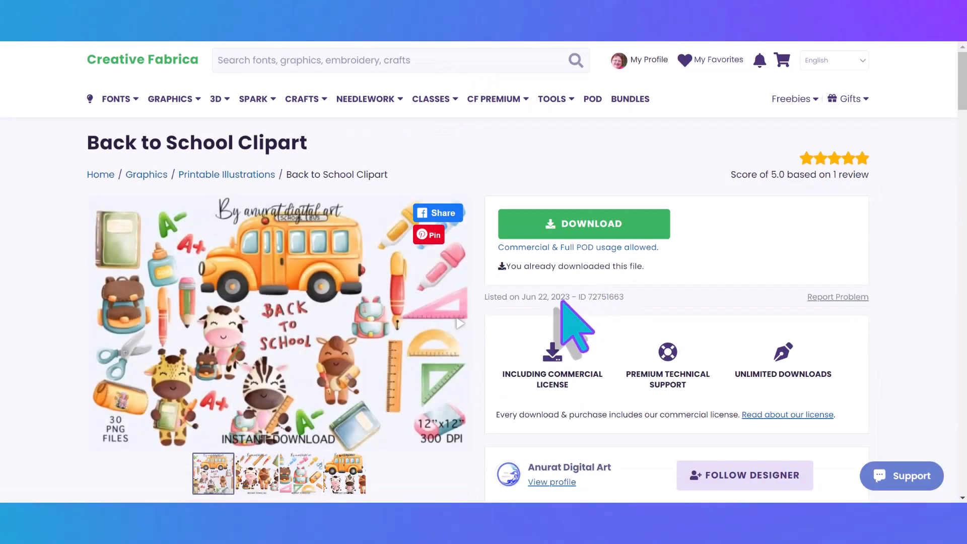
View the second, third and fourth preview images of the Back to School Clipart product
{"action": "scroll", "coordinate": [576, 327], "scroll_direction": "down", "scroll_amount": 1}
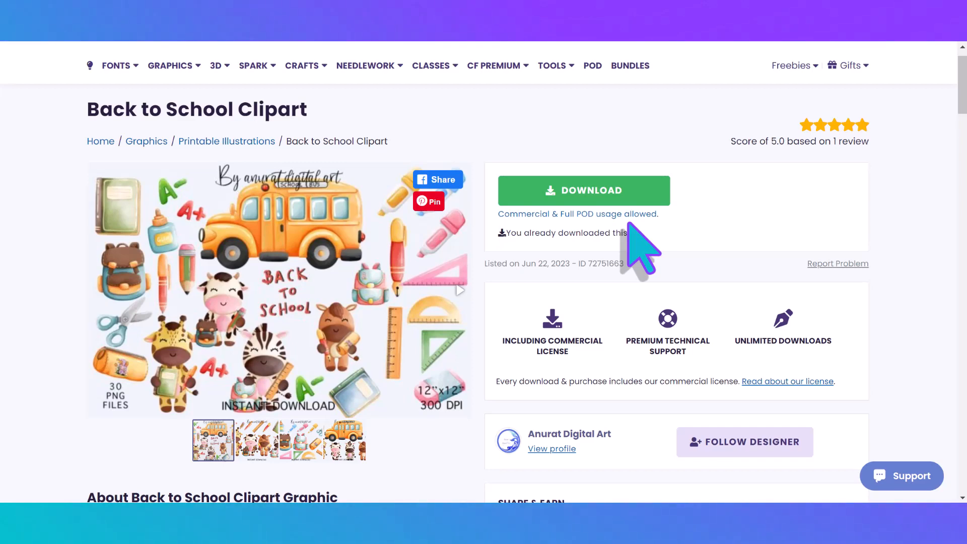
{"action": "left_click", "coordinate": [258, 439]}
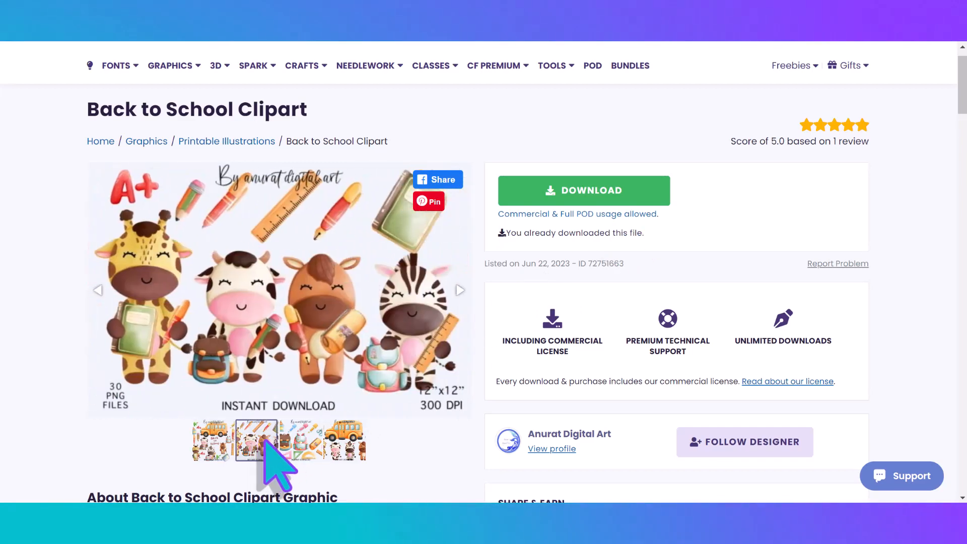
{"action": "left_click", "coordinate": [293, 442]}
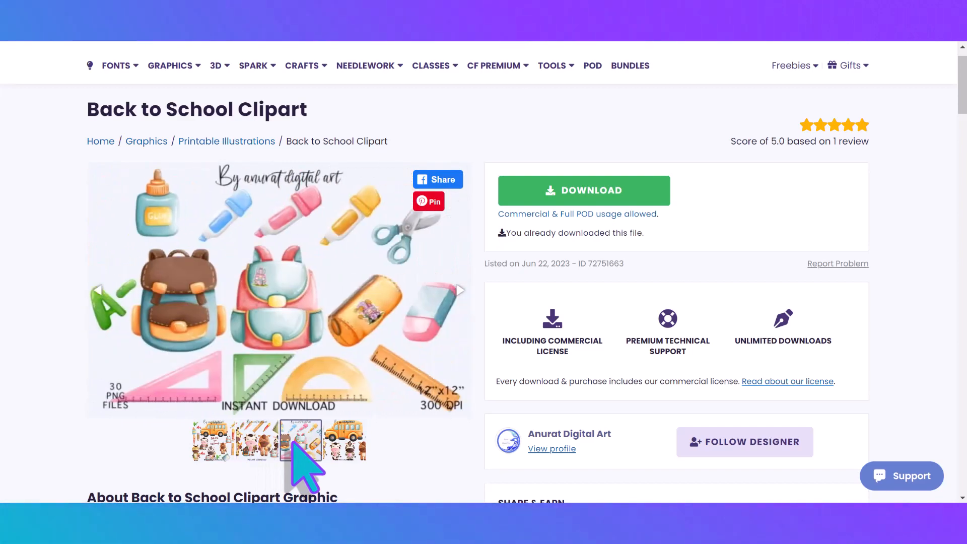
{"action": "left_click", "coordinate": [338, 443]}
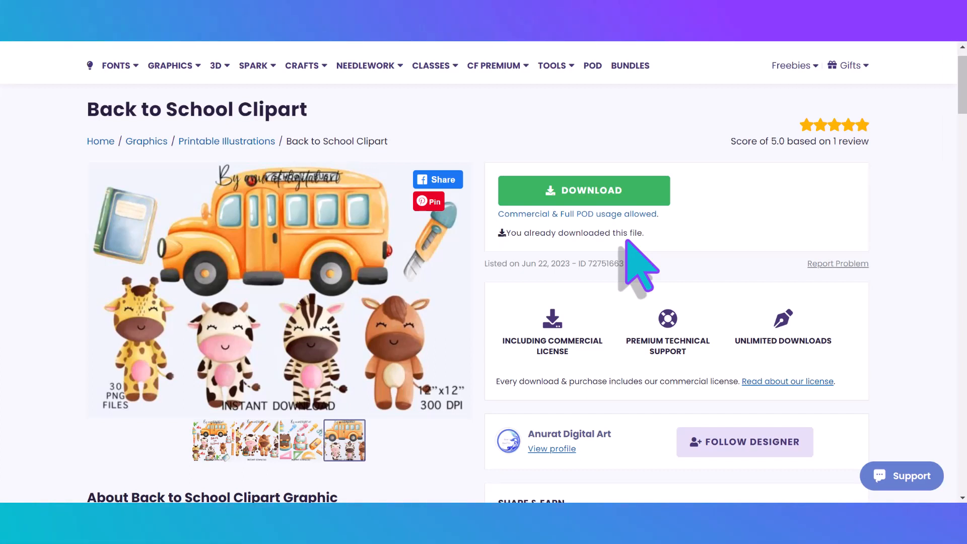
Download the Back to School Clipart set and extract the ZIP file into the suggested Downloads subfolder
{"action": "left_click", "coordinate": [602, 194]}
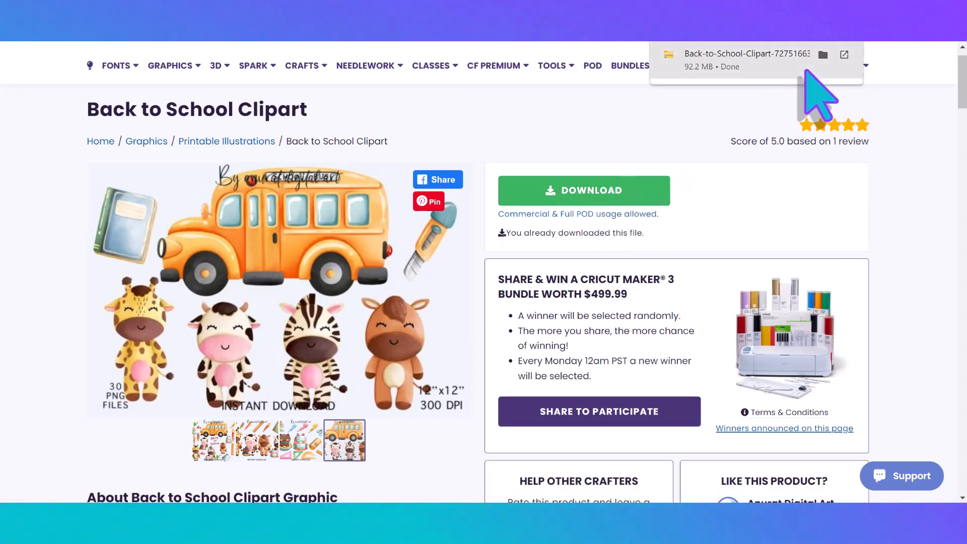
{"action": "left_click", "coordinate": [804, 71]}
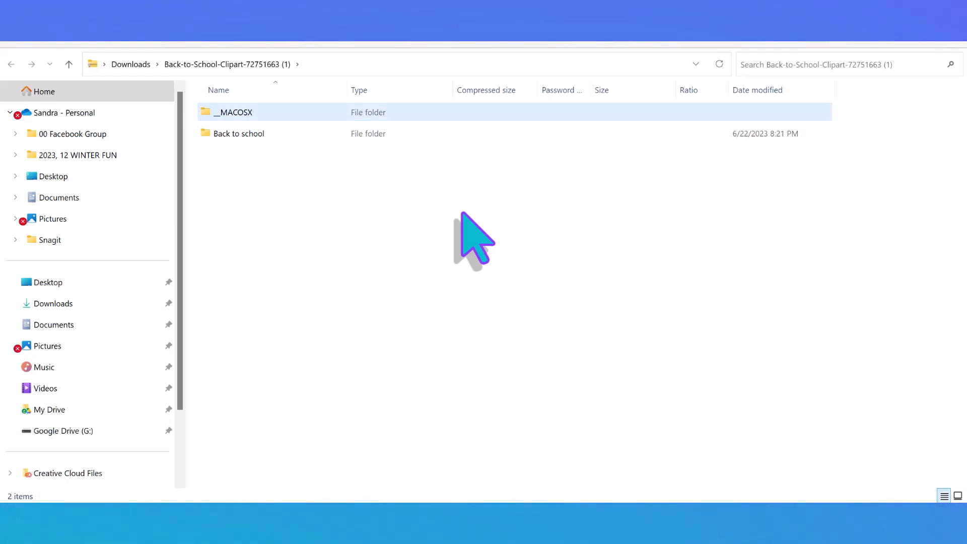
{"action": "left_click", "coordinate": [419, 42]}
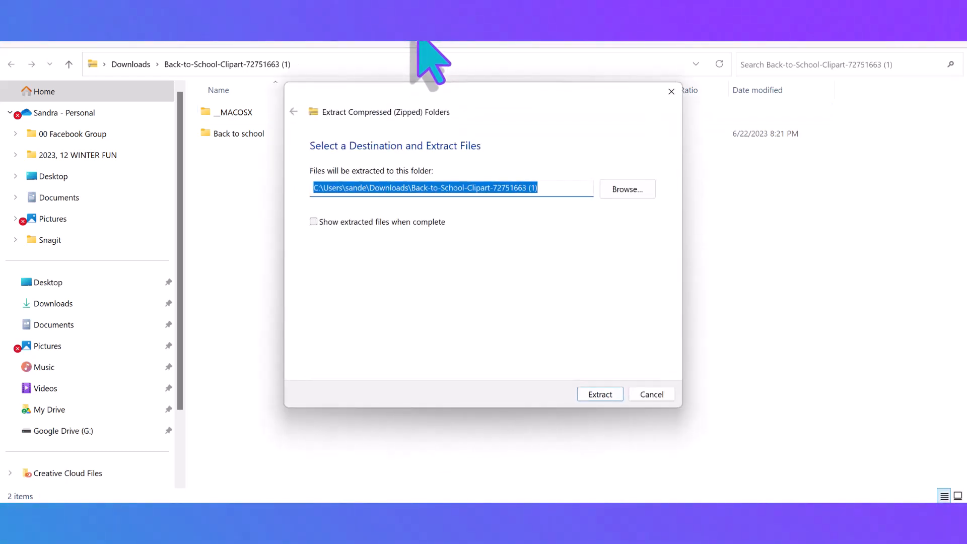
{"action": "left_click", "coordinate": [591, 397]}
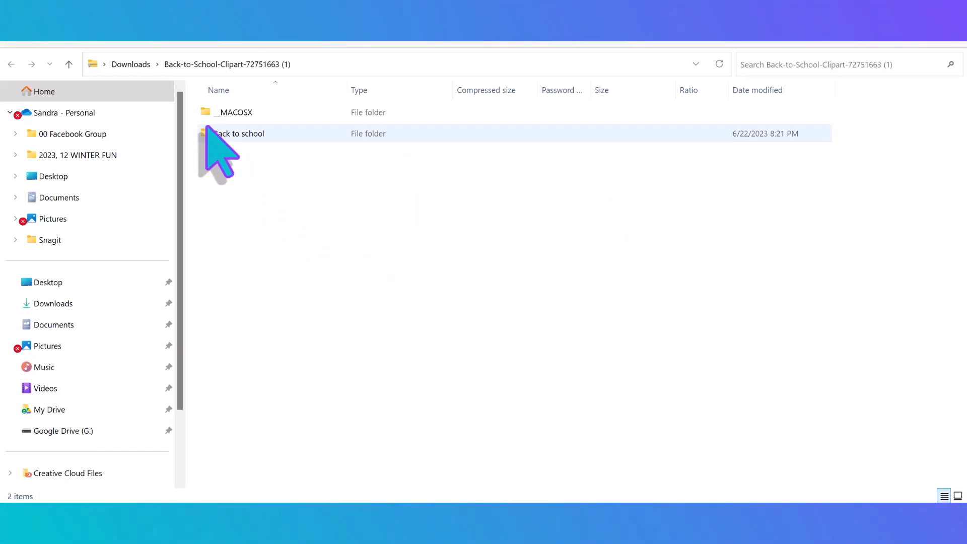
Go to Downloads and open the Back to school subfolder inside the extracted clipart folder
{"action": "left_click", "coordinate": [131, 65]}
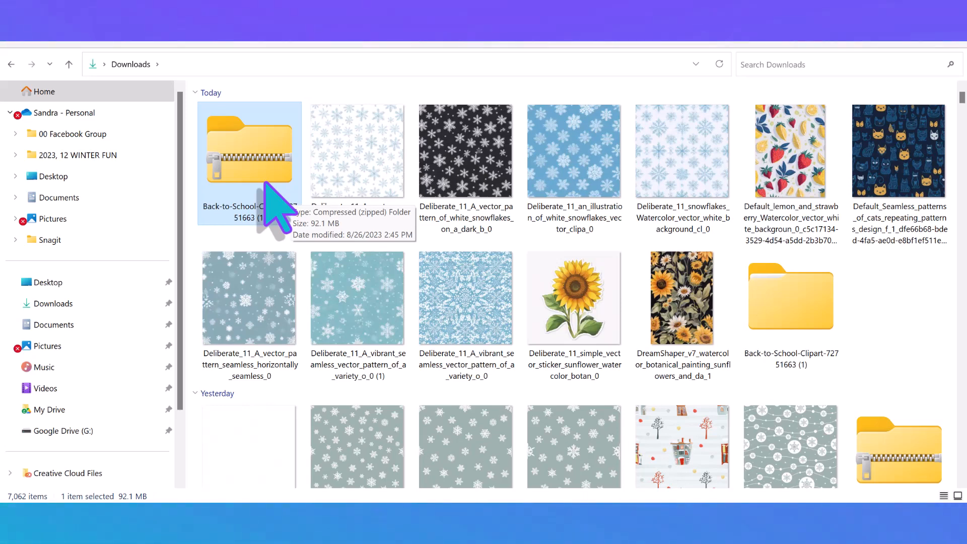
{"action": "double_click", "coordinate": [763, 300]}
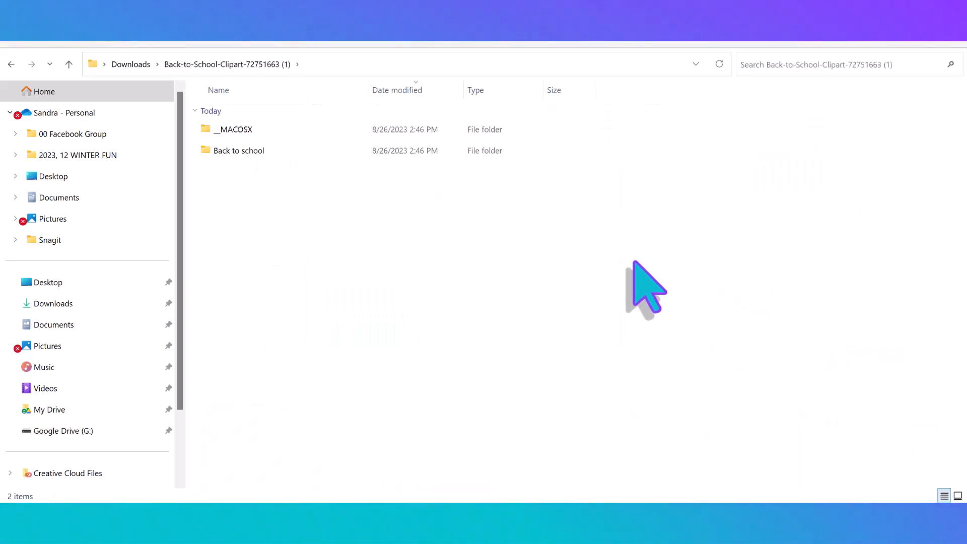
{"action": "double_click", "coordinate": [254, 150]}
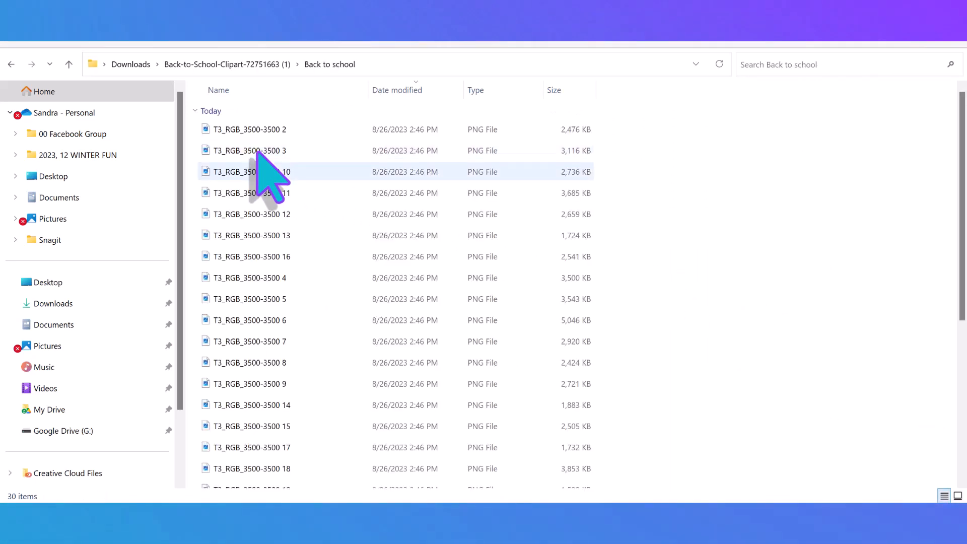
Display the Back to school files as large icons and look through the clipart images
{"action": "left_click", "coordinate": [351, 44]}
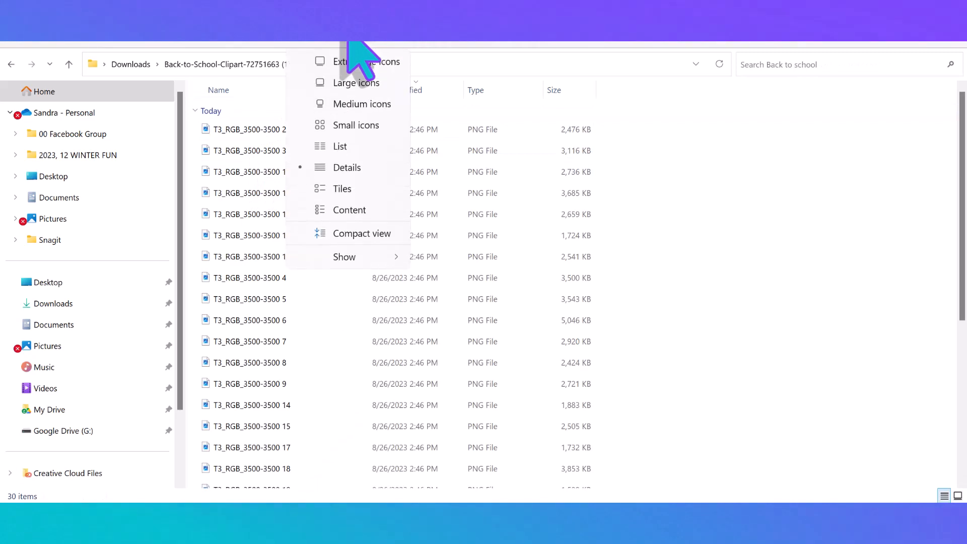
{"action": "left_click", "coordinate": [347, 82]}
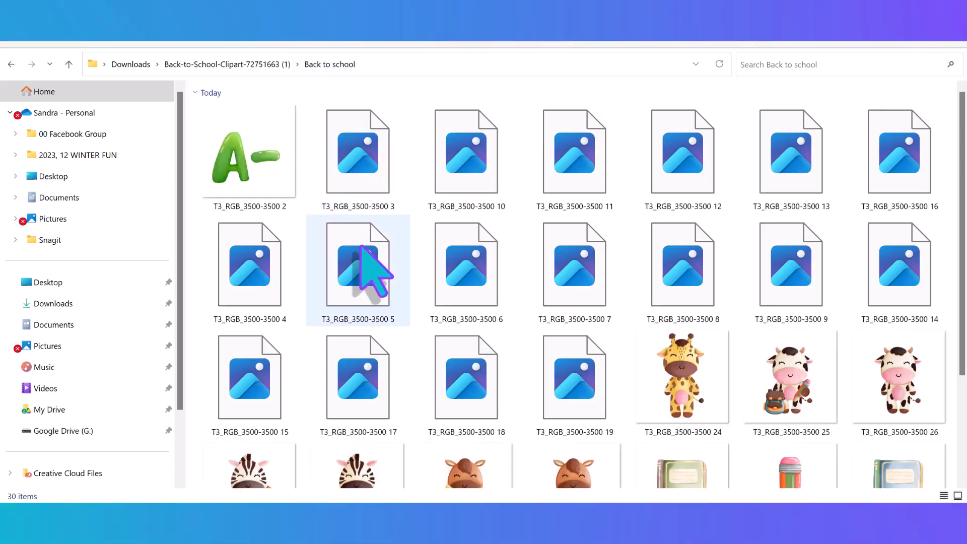
{"action": "scroll", "coordinate": [360, 247], "scroll_direction": "down", "scroll_amount": 1}
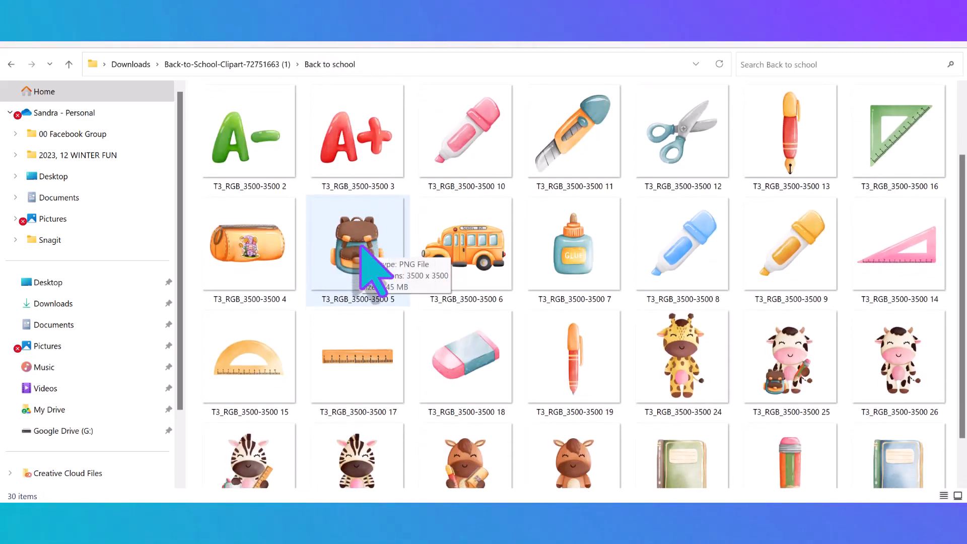
{"action": "scroll", "coordinate": [360, 247], "scroll_direction": "down", "scroll_amount": 3}
{"action": "scroll", "coordinate": [361, 247], "scroll_direction": "up", "scroll_amount": 3}
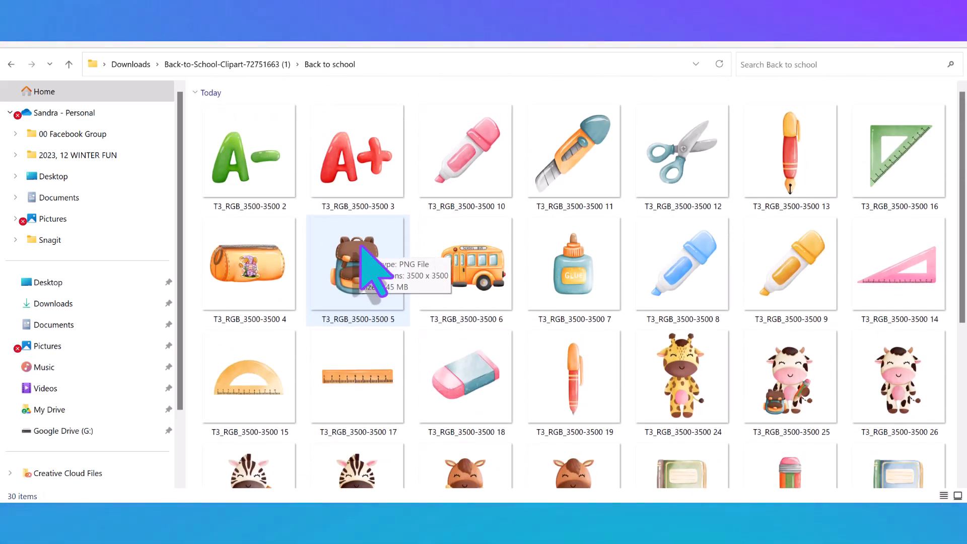
Switch to Canva and start a file upload from the Uploads section
{"action": "key", "text": "alt+Tab"}
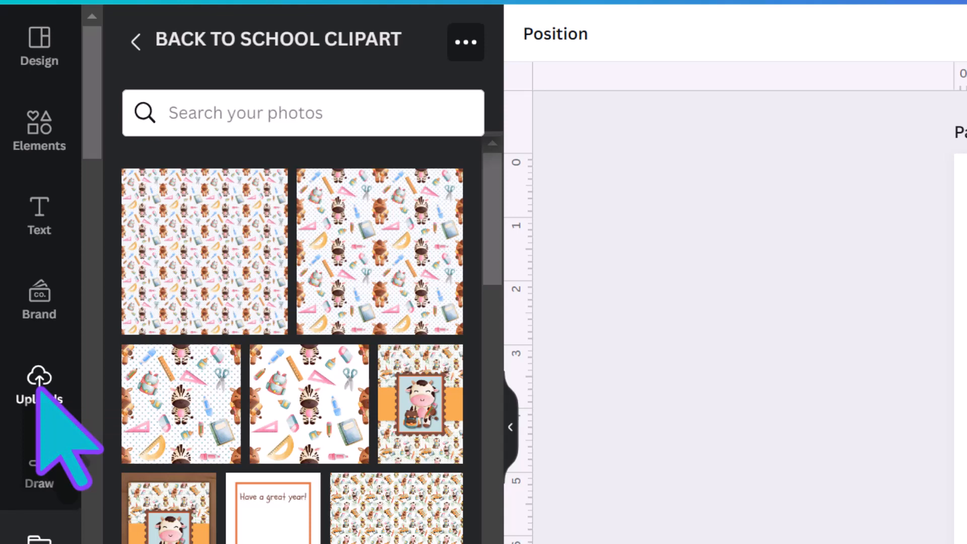
{"action": "left_click", "coordinate": [38, 388]}
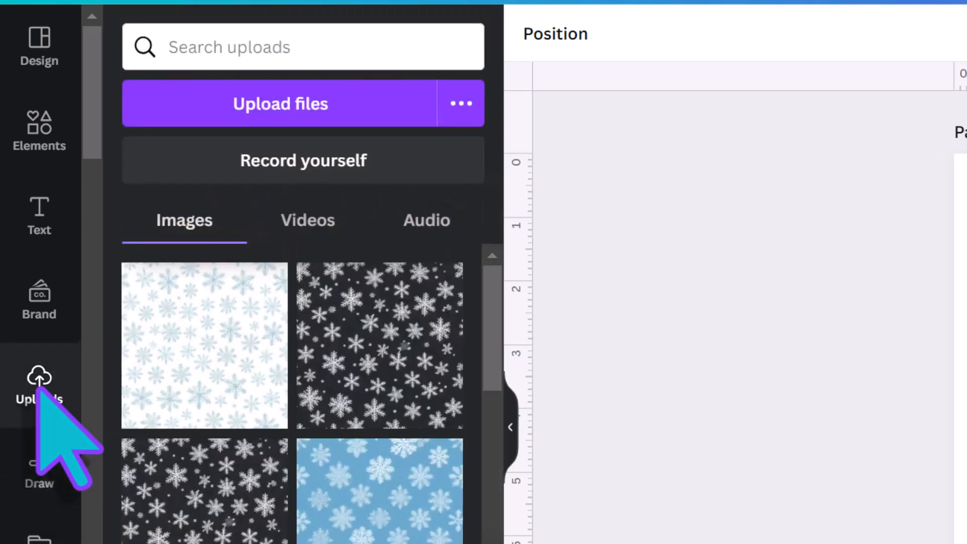
{"action": "left_click", "coordinate": [320, 108]}
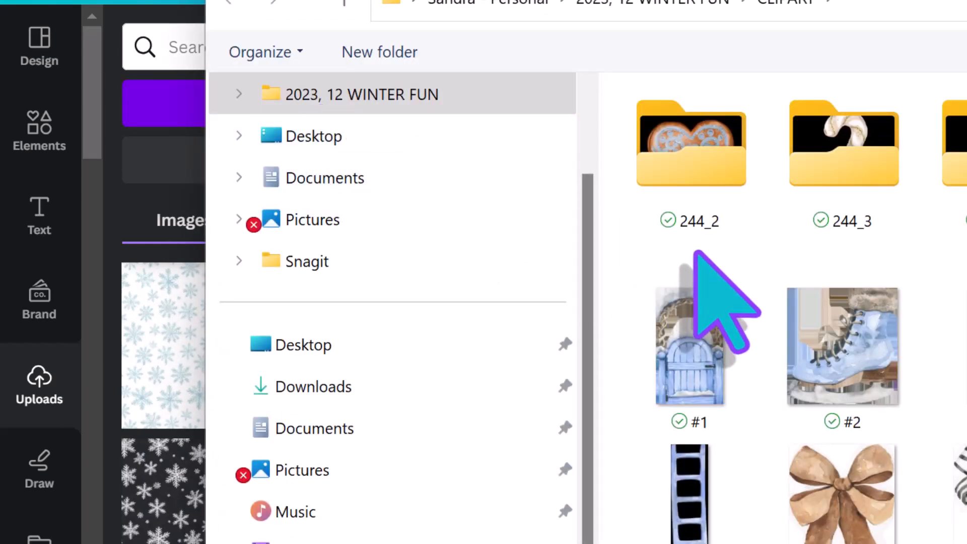
Upload all PNG files from the Back to school subfolder of the extracted clipart folder in Downloads
{"action": "left_click", "coordinate": [429, 381]}
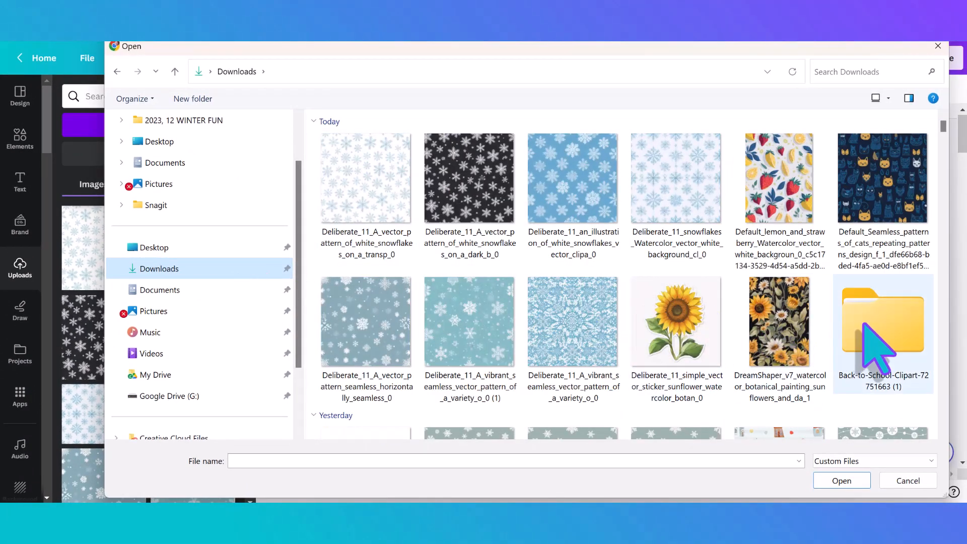
{"action": "double_click", "coordinate": [877, 346]}
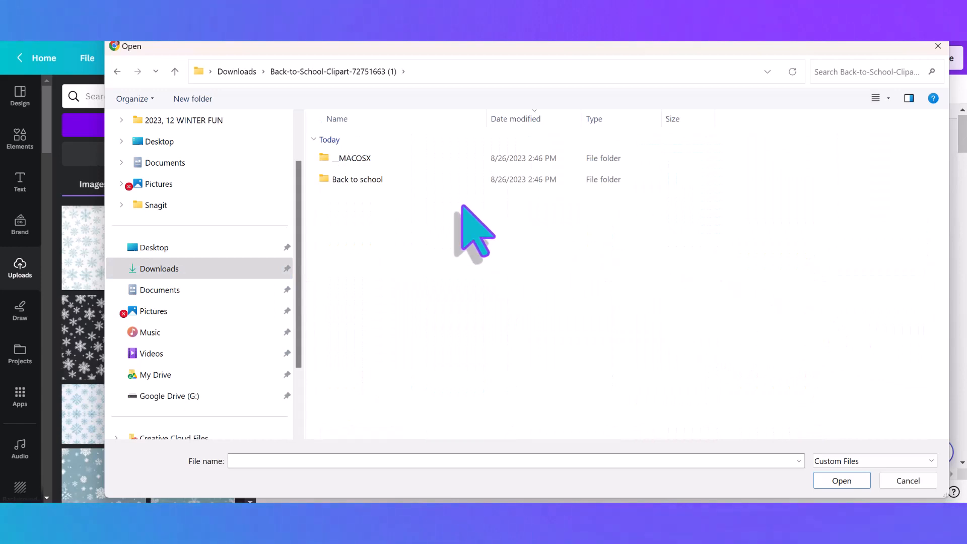
{"action": "double_click", "coordinate": [372, 181]}
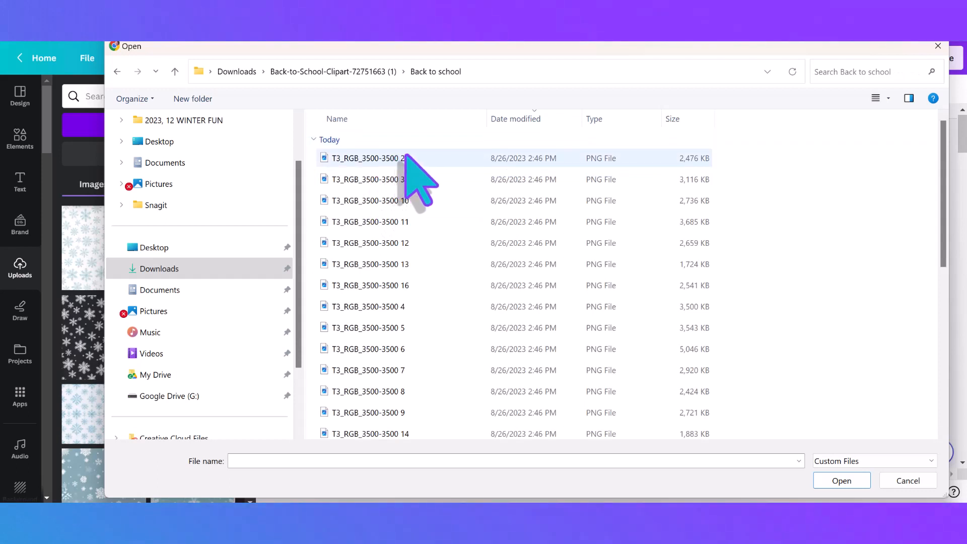
{"action": "left_click", "coordinate": [405, 157]}
{"action": "key", "text": "ctrl+a"}
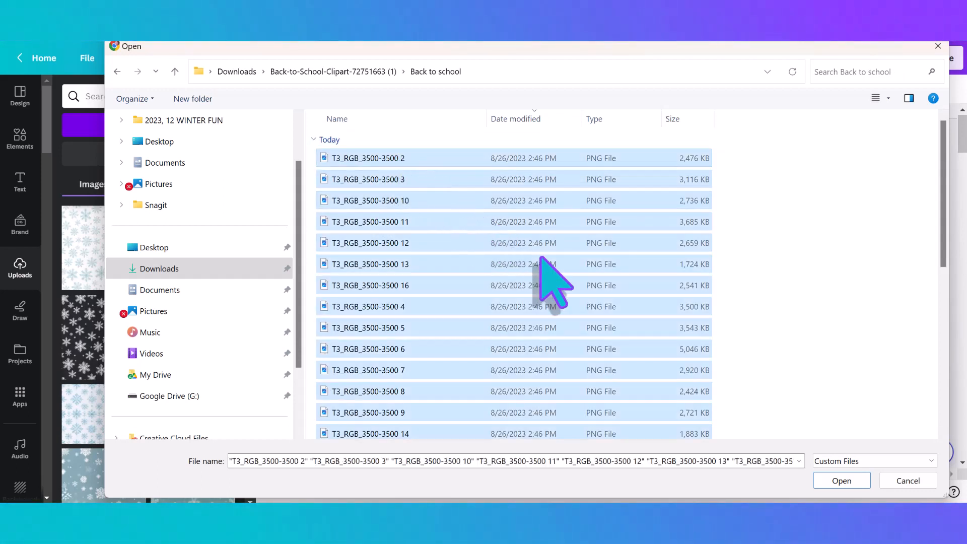
{"action": "left_click", "coordinate": [835, 481]}
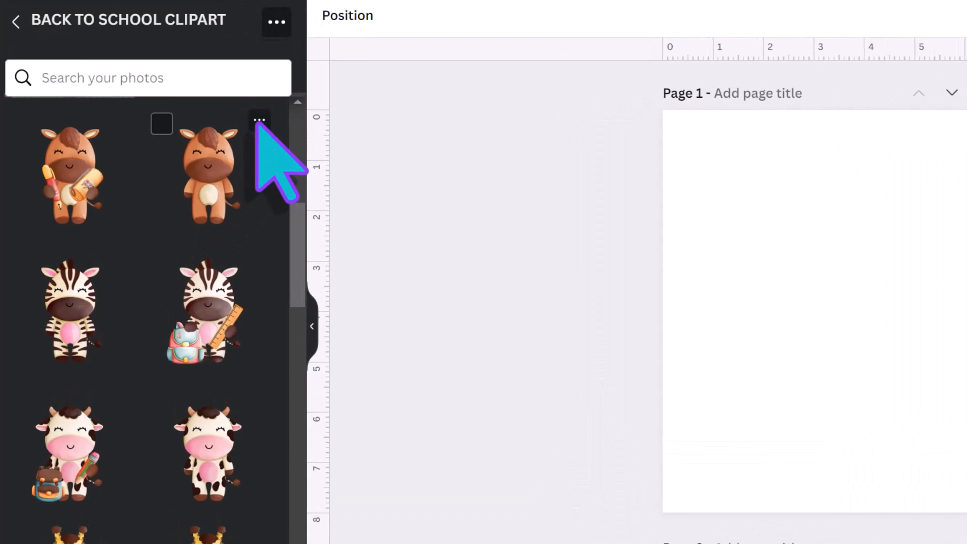
Examine the available destination folders for moving the plain brown horse image, without moving it
{"action": "left_click", "coordinate": [259, 121]}
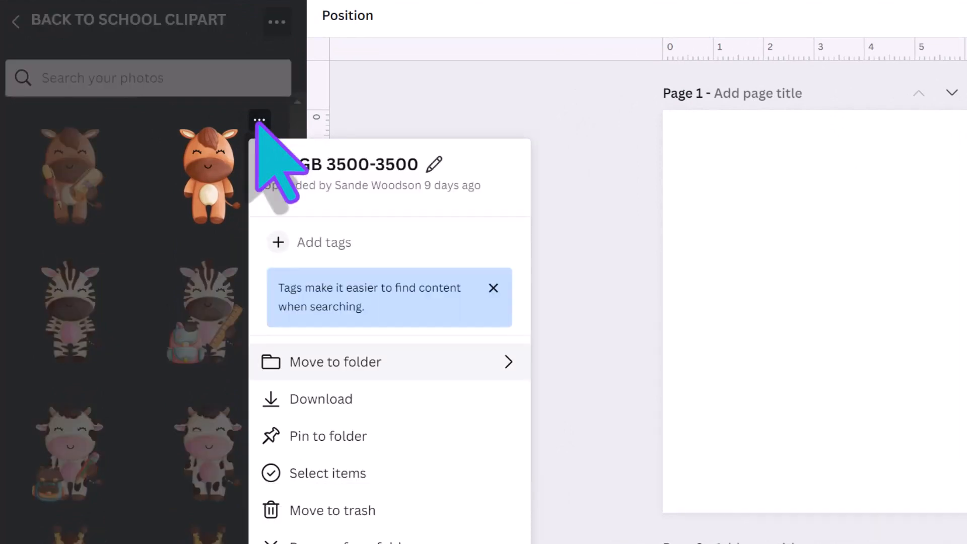
{"action": "left_click", "coordinate": [497, 358]}
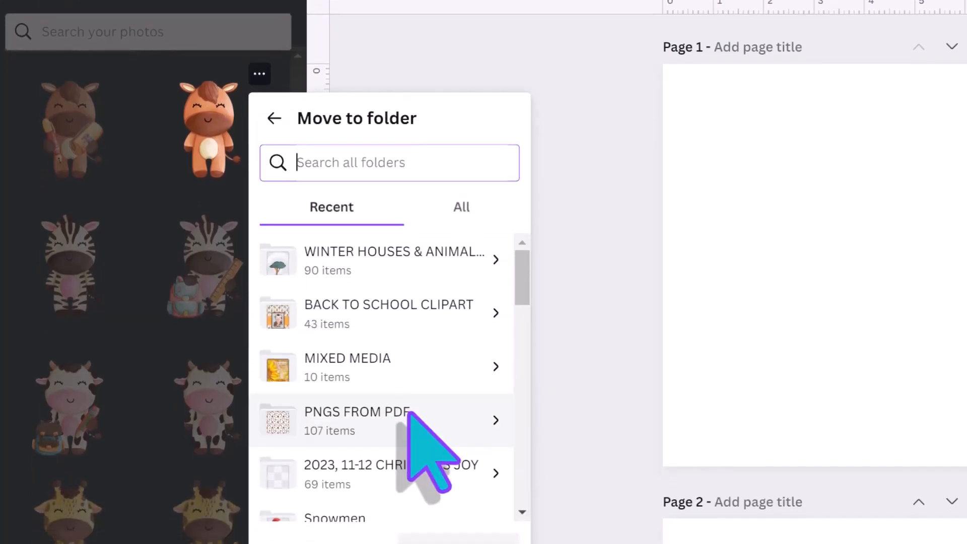
{"action": "scroll", "coordinate": [410, 443], "scroll_direction": "down", "scroll_amount": 5}
{"action": "scroll", "coordinate": [410, 397], "scroll_direction": "down", "scroll_amount": 15}
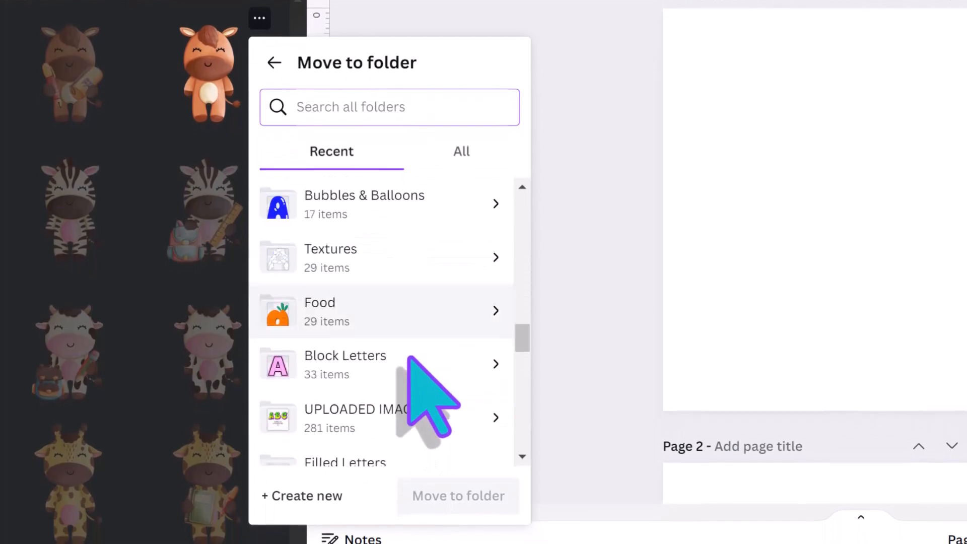
{"action": "scroll", "coordinate": [409, 351], "scroll_direction": "up", "scroll_amount": 10}
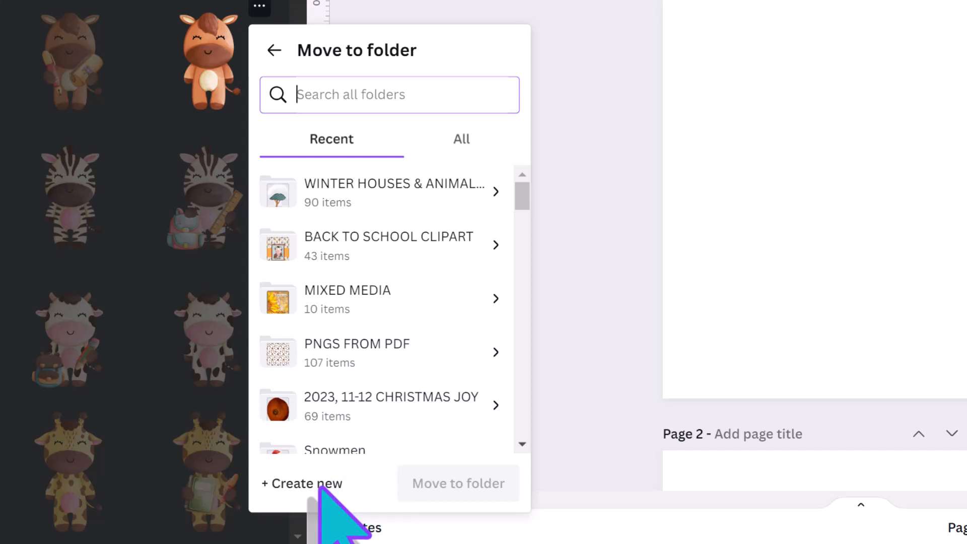
{"action": "left_click", "coordinate": [559, 115]}
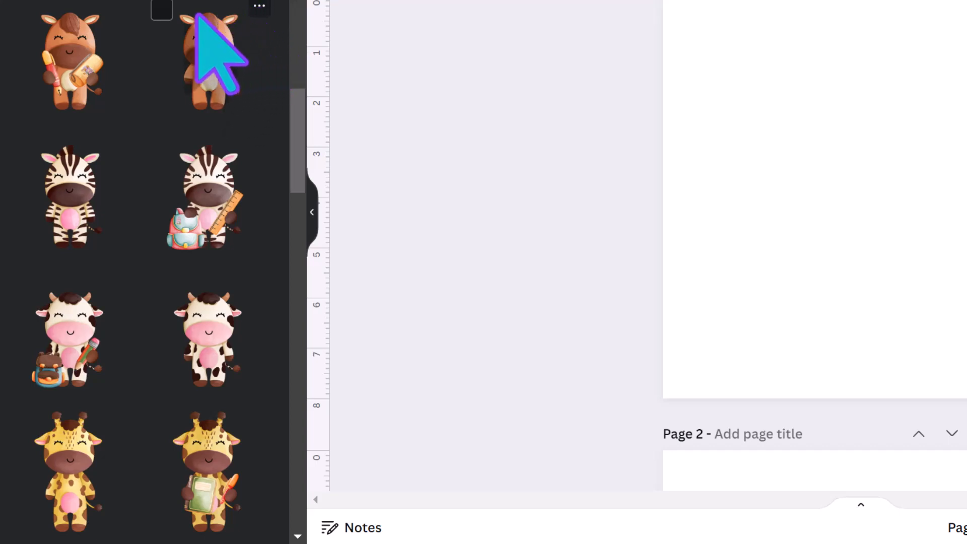
Select the two horse and two zebra images and look through the destination folders available for moving them, without moving anything
{"action": "left_click", "coordinate": [161, 11]}
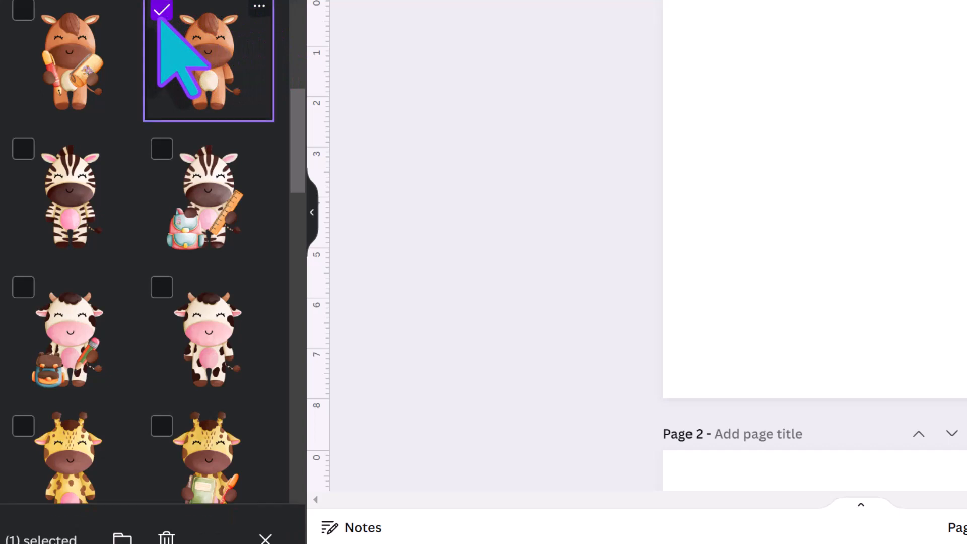
{"action": "left_click", "coordinate": [24, 12]}
{"action": "left_click", "coordinate": [24, 146]}
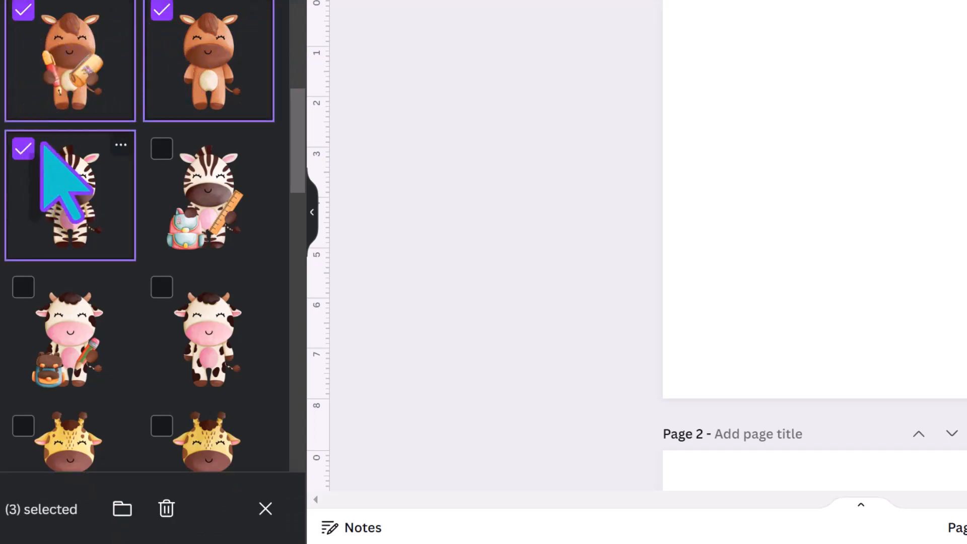
{"action": "left_click", "coordinate": [159, 153]}
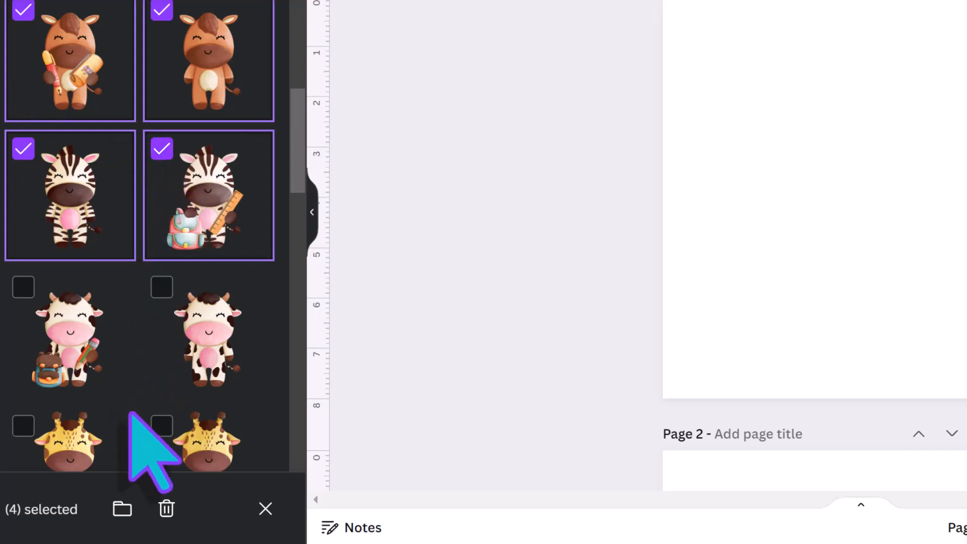
{"action": "left_click", "coordinate": [121, 509]}
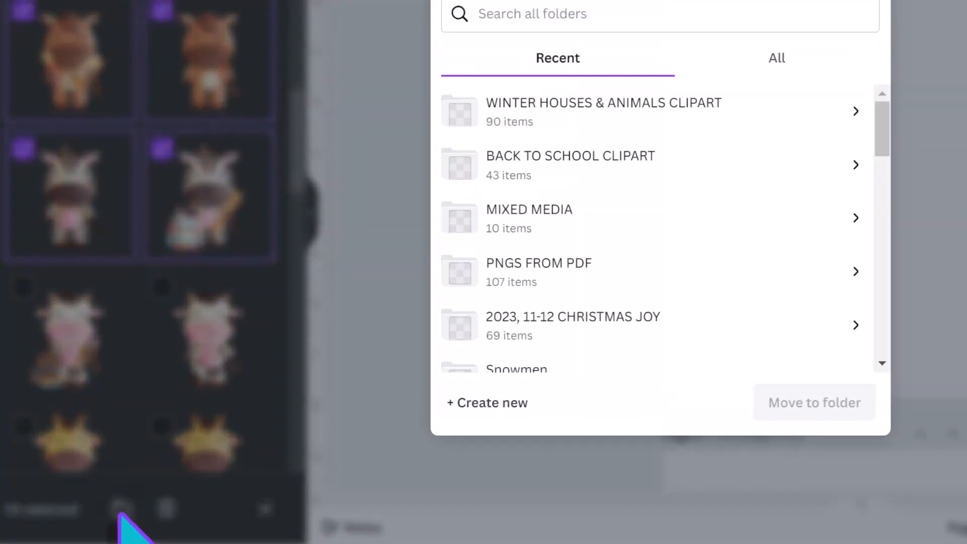
{"action": "scroll", "coordinate": [582, 189], "scroll_direction": "down", "scroll_amount": 5}
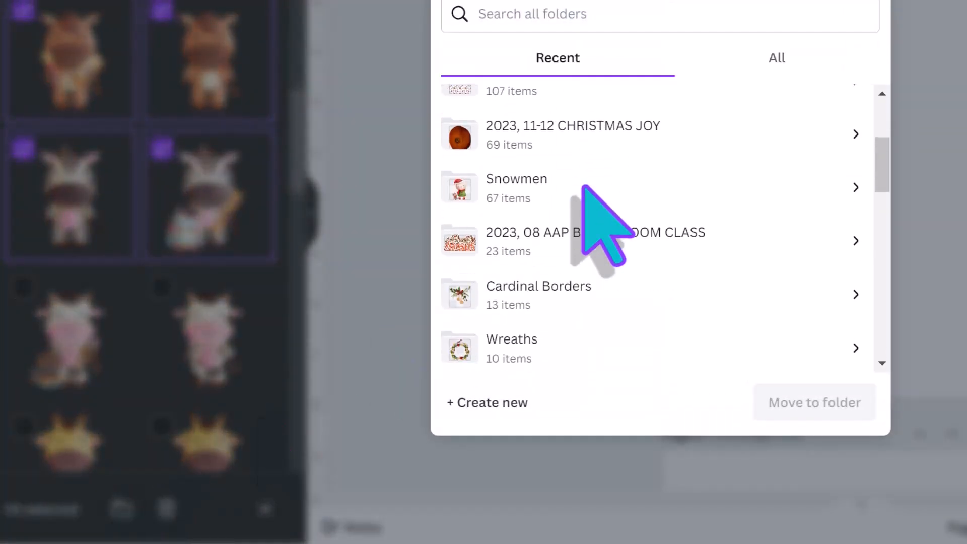
{"action": "scroll", "coordinate": [583, 189], "scroll_direction": "up", "scroll_amount": 5}
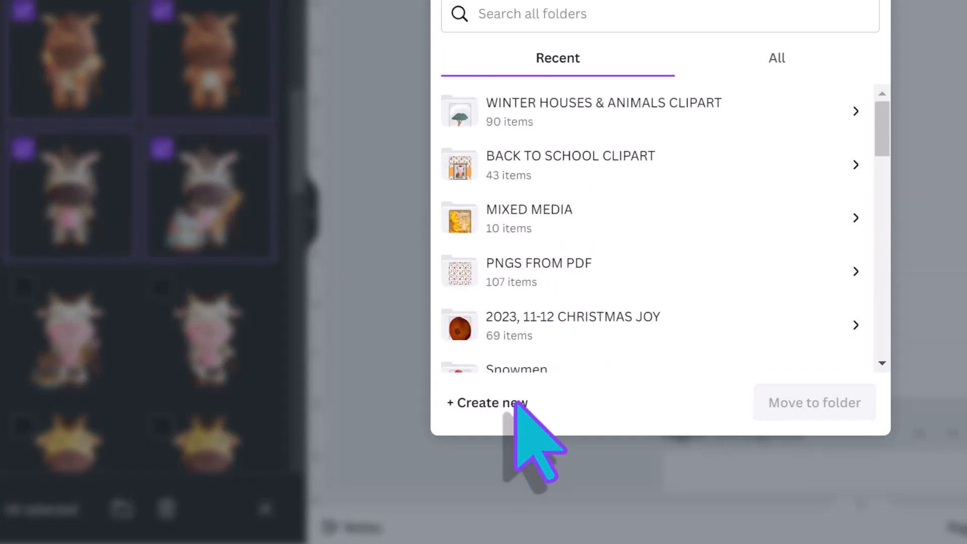
{"action": "left_click", "coordinate": [866, 2]}
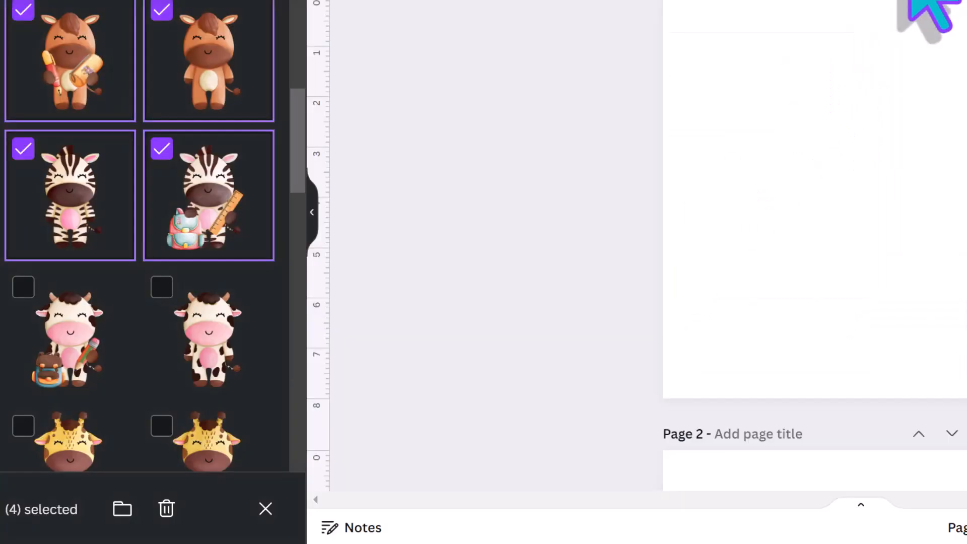
Deselect the two horse and two zebra images
{"action": "left_click", "coordinate": [164, 11]}
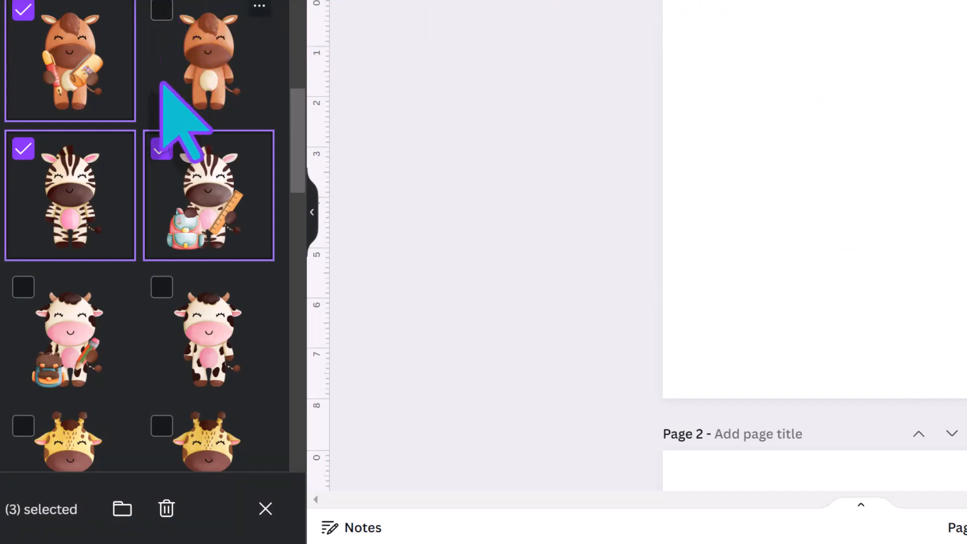
{"action": "left_click", "coordinate": [159, 148]}
{"action": "left_click", "coordinate": [20, 147]}
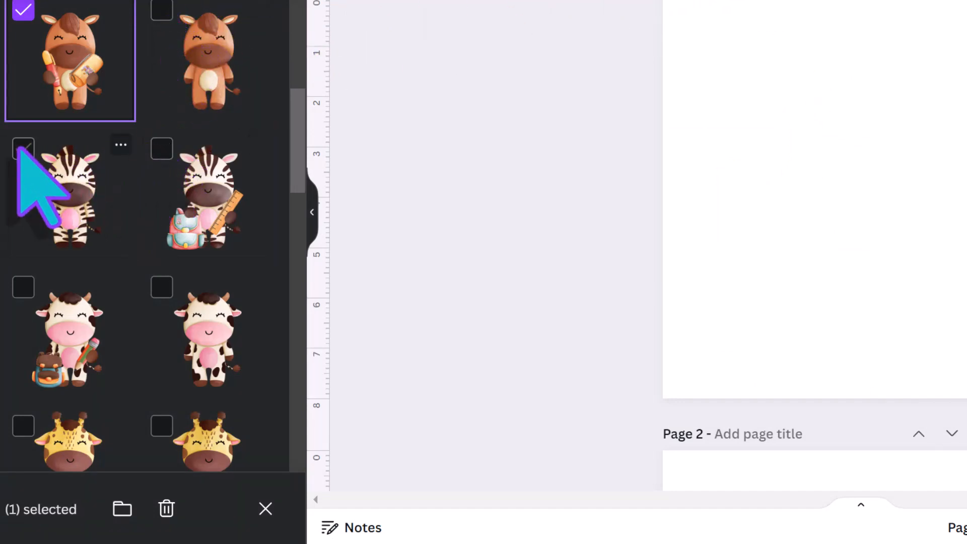
{"action": "left_click", "coordinate": [23, 10]}
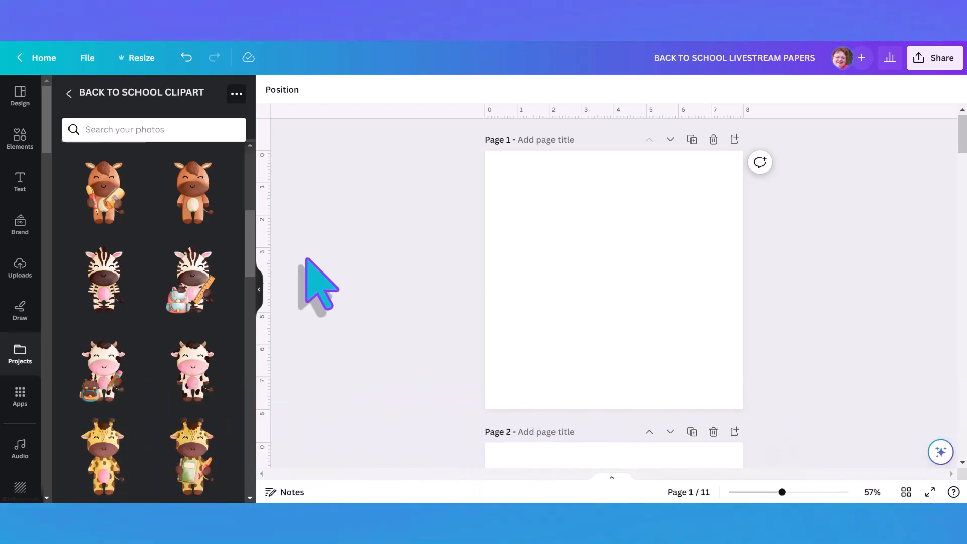
Open the BACK TO SCHOOL CLIPART folder from the project folders
{"action": "left_click", "coordinate": [19, 354]}
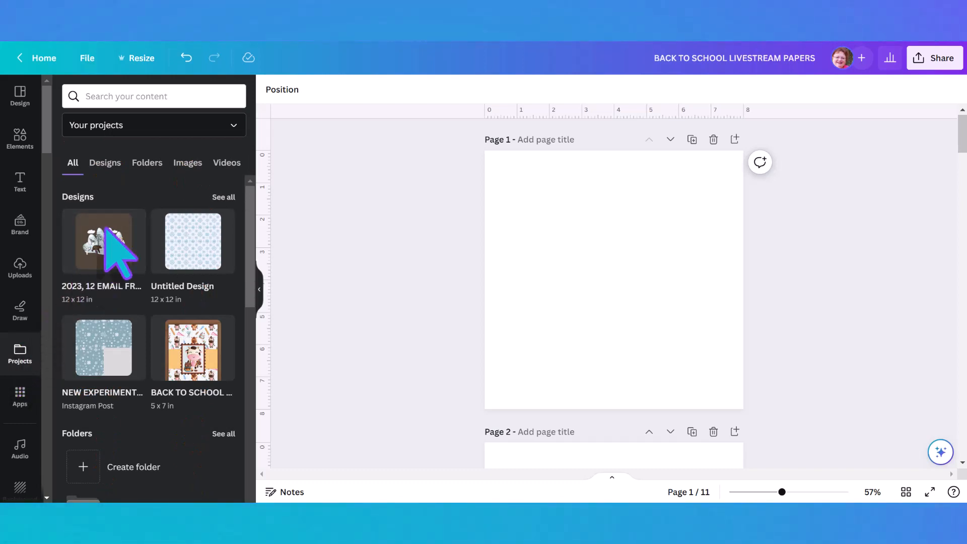
{"action": "left_click", "coordinate": [147, 164]}
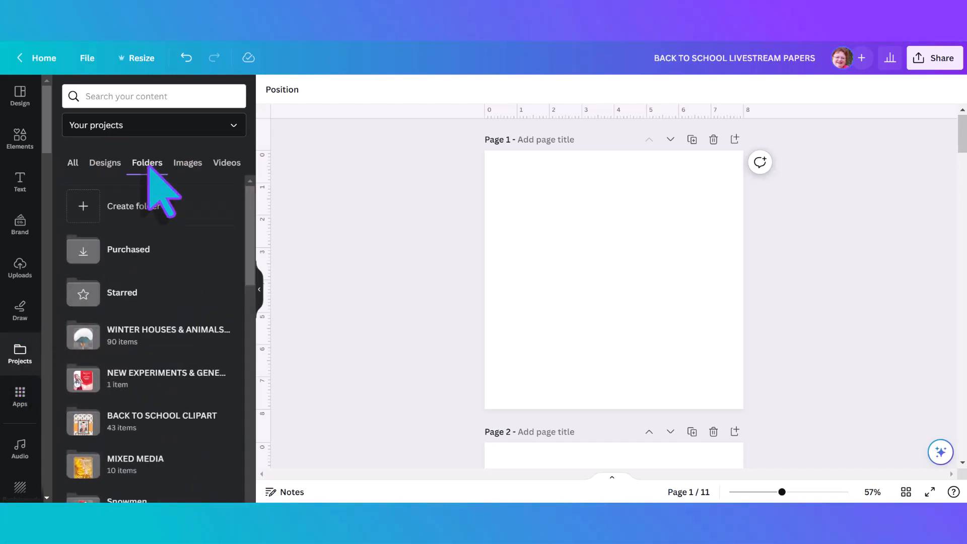
{"action": "left_click", "coordinate": [161, 422]}
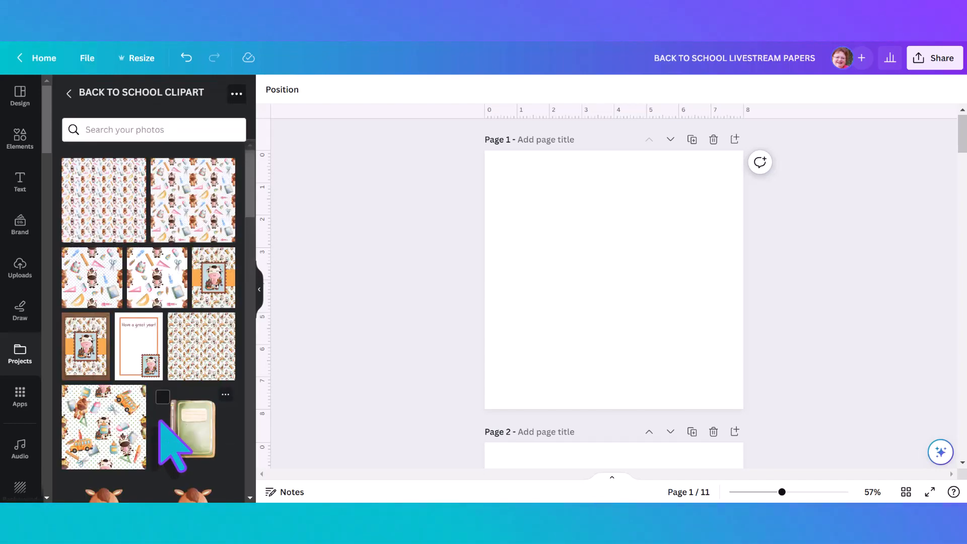
Find the black-and-white polka dot pattern in the clipart folder and add it to page 1
{"action": "scroll", "coordinate": [160, 423], "scroll_direction": "down", "scroll_amount": 15}
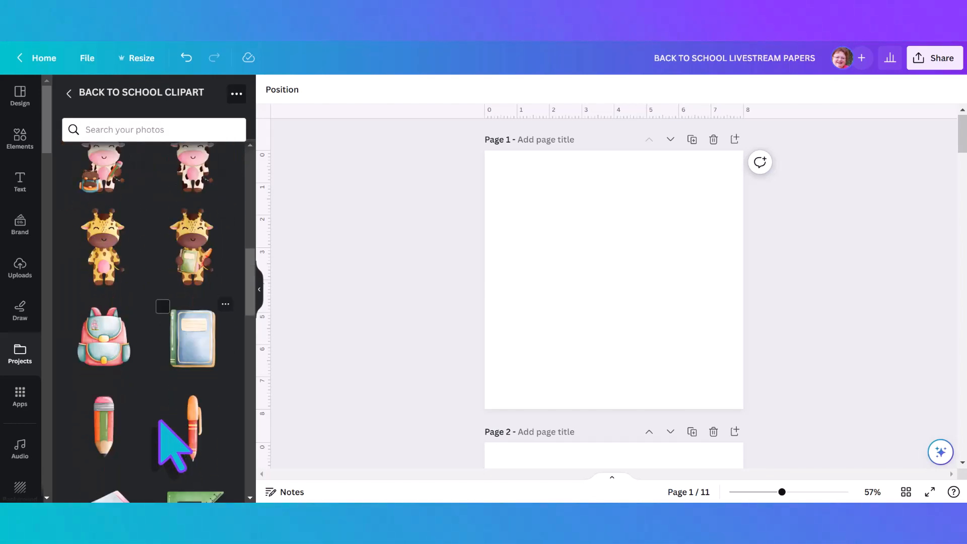
{"action": "scroll", "coordinate": [171, 446], "scroll_direction": "down", "scroll_amount": 10}
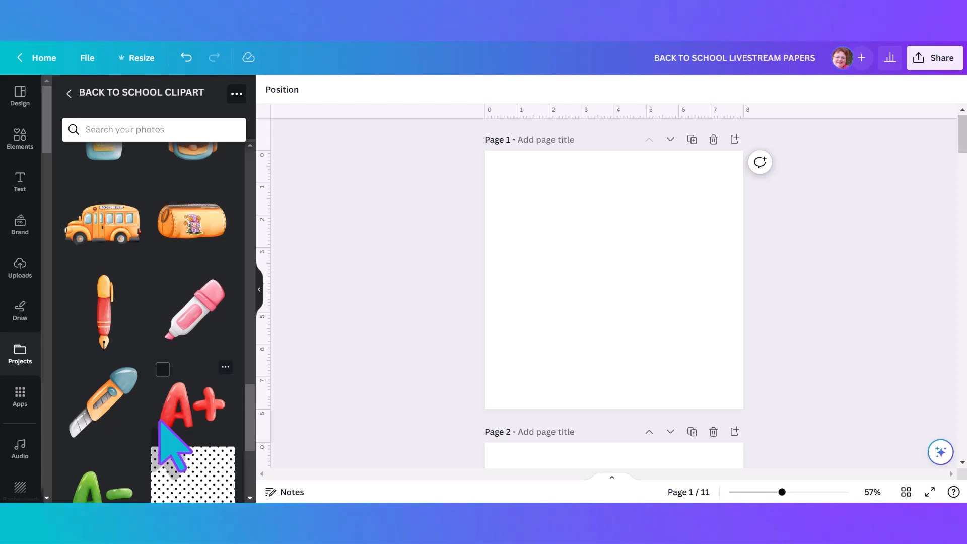
{"action": "scroll", "coordinate": [159, 422], "scroll_direction": "down", "scroll_amount": 1}
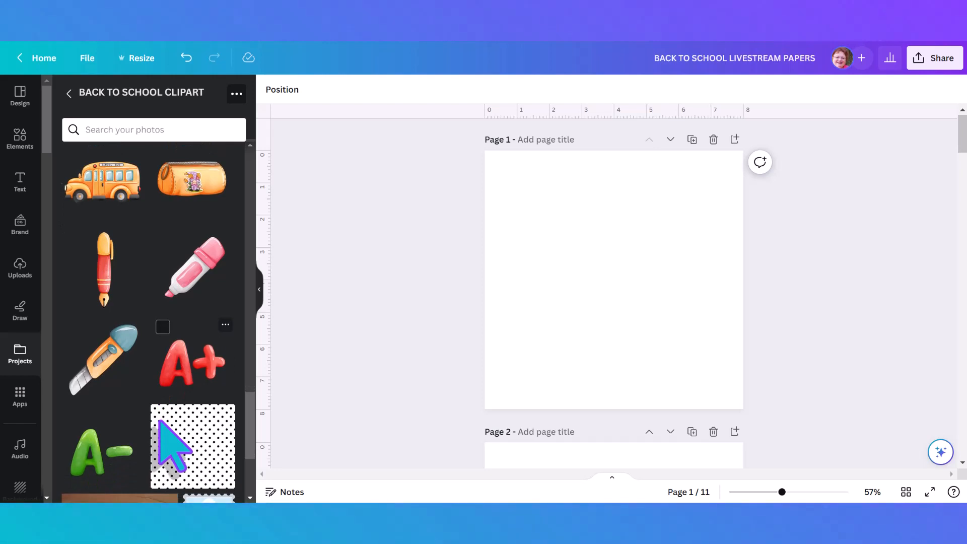
{"action": "scroll", "coordinate": [159, 421], "scroll_direction": "up", "scroll_amount": 1}
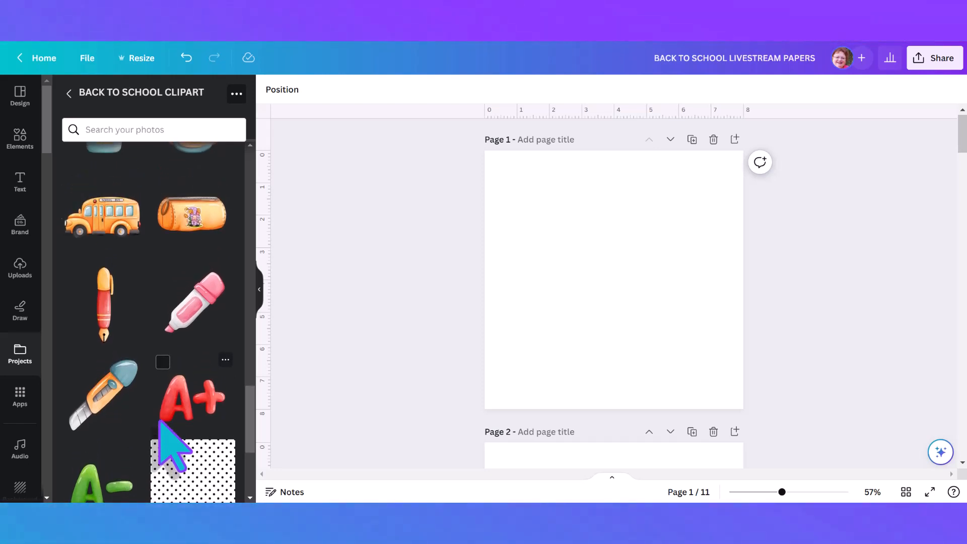
{"action": "scroll", "coordinate": [160, 422], "scroll_direction": "down", "scroll_amount": 2}
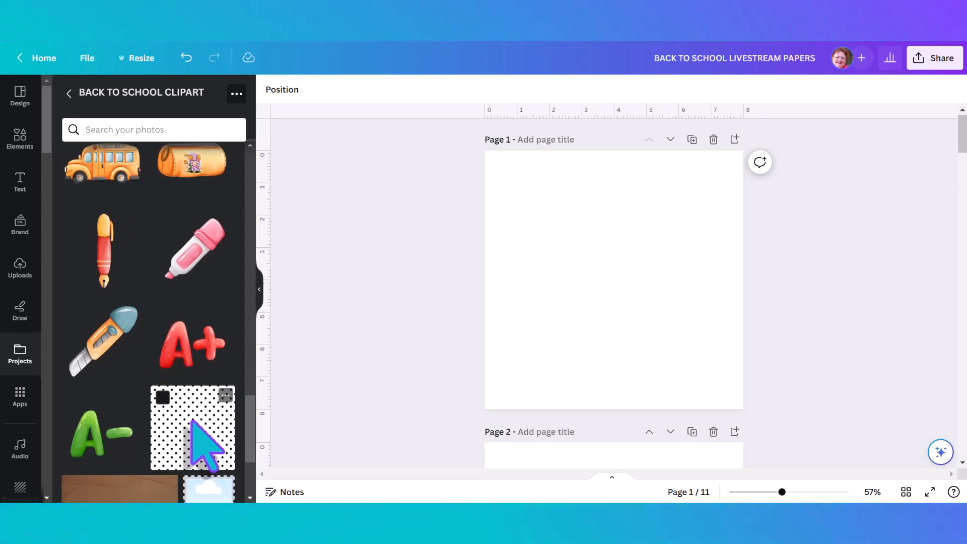
{"action": "left_click", "coordinate": [192, 421]}
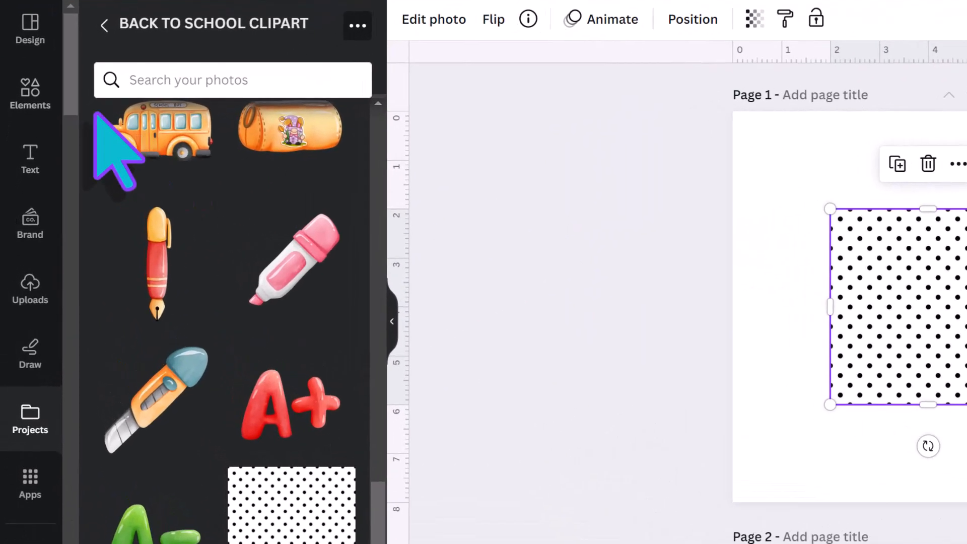
Search the elements for "seamless polka dots", limit the results to graphics and look through the patterns
{"action": "left_click", "coordinate": [23, 117]}
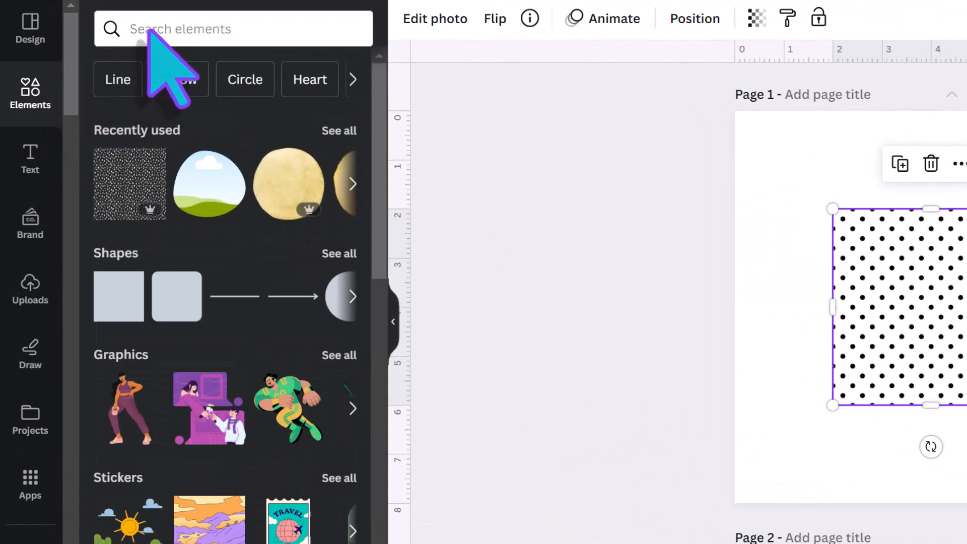
{"action": "left_click", "coordinate": [153, 31]}
{"action": "type", "text": "s"}
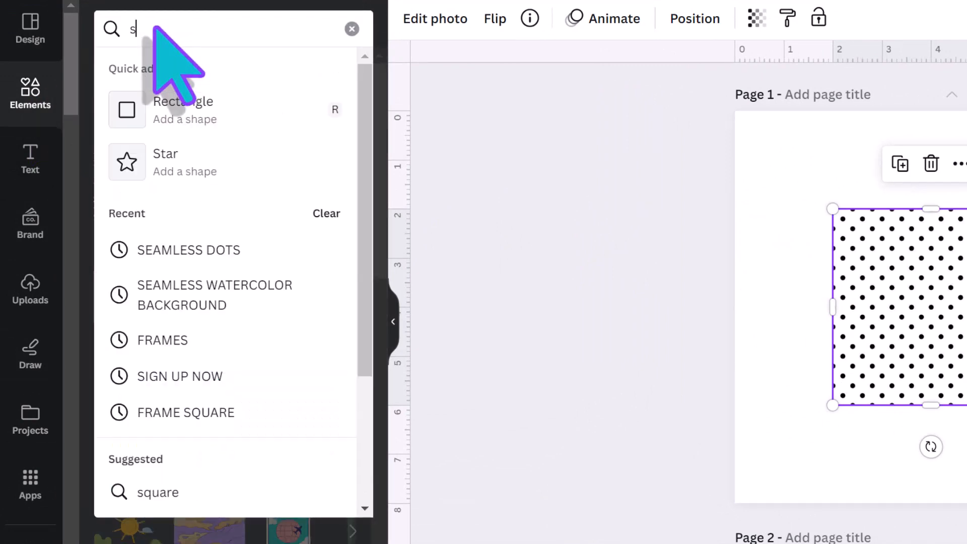
{"action": "type", "text": "eamless pok"}
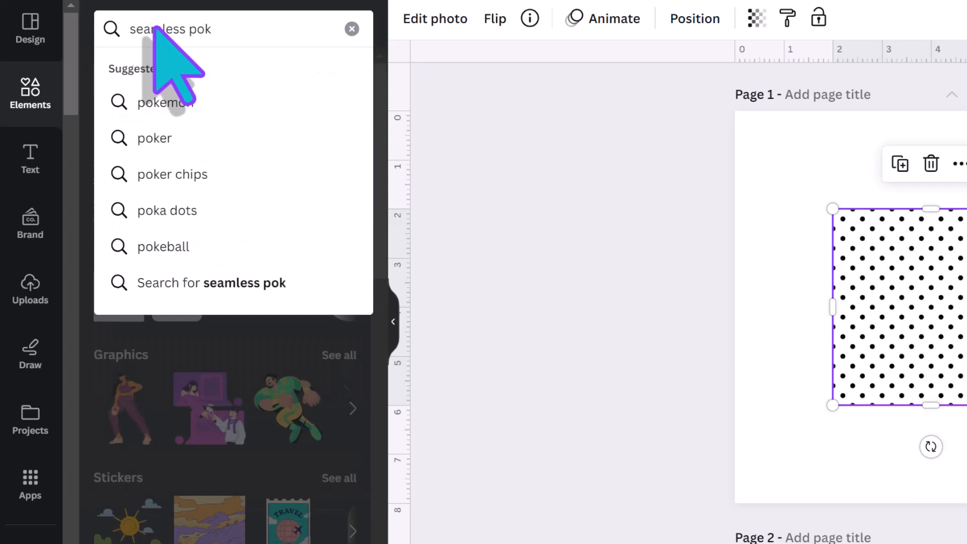
{"action": "key", "text": "BackSpace"}
{"action": "type", "text": "lka dots"}
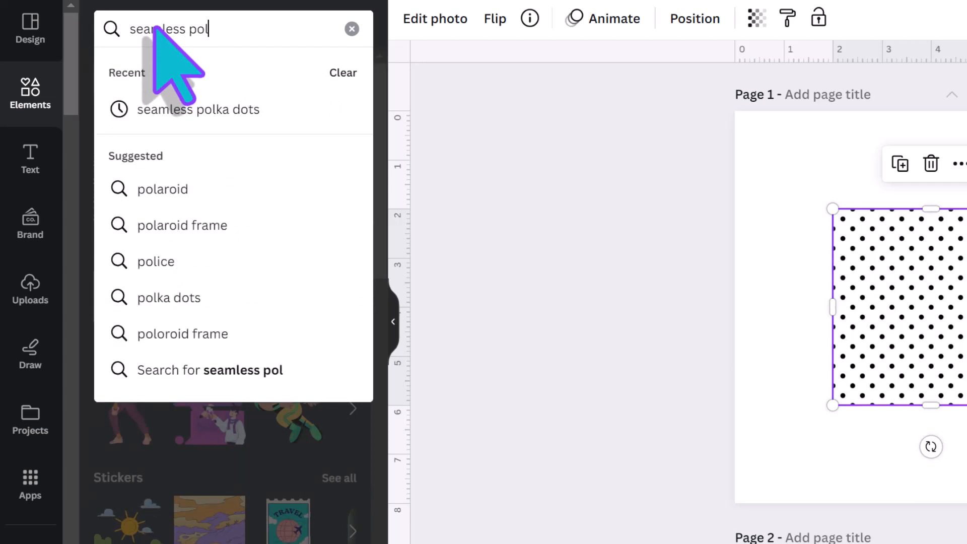
{"action": "key", "text": "Return"}
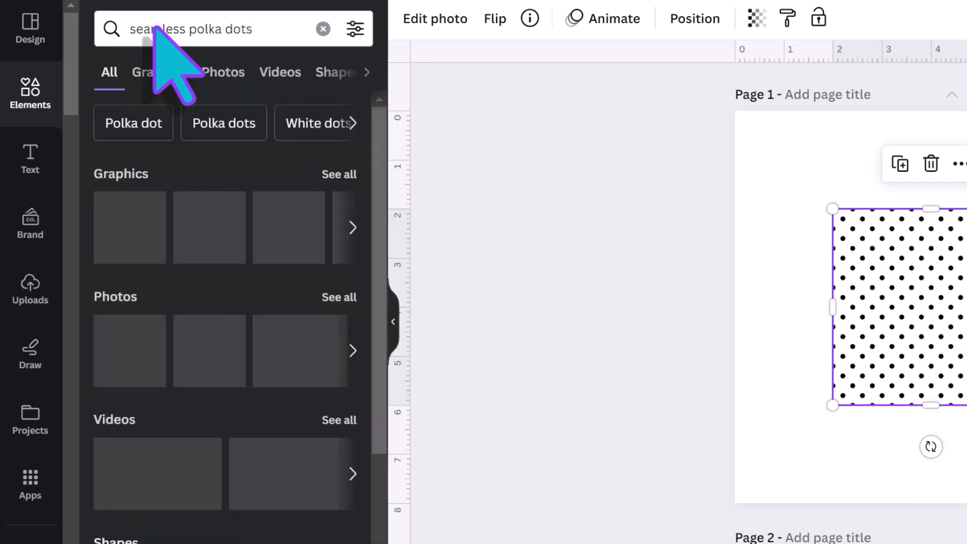
{"action": "left_click", "coordinate": [151, 75]}
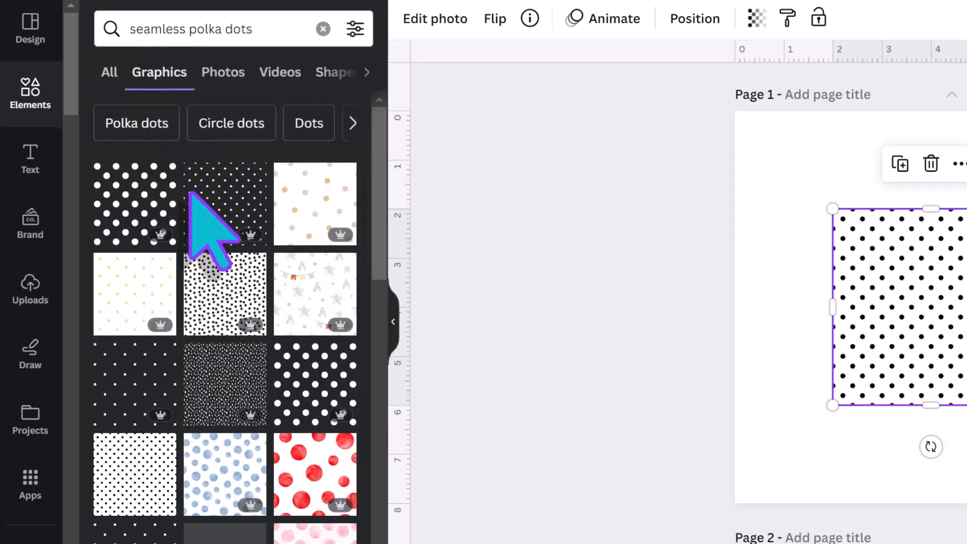
{"action": "scroll", "coordinate": [235, 323], "scroll_direction": "down", "scroll_amount": 4}
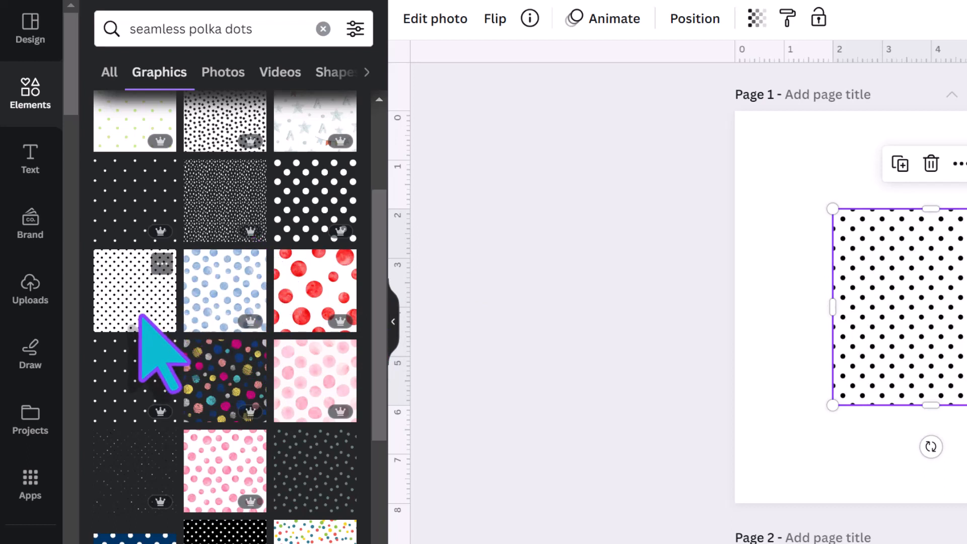
Add the glue bottle from the BACK TO SCHOOL CLIPART folder to page 1, enlarged and overlapping the polka dot pattern's lower-right corner
{"action": "left_click", "coordinate": [32, 420]}
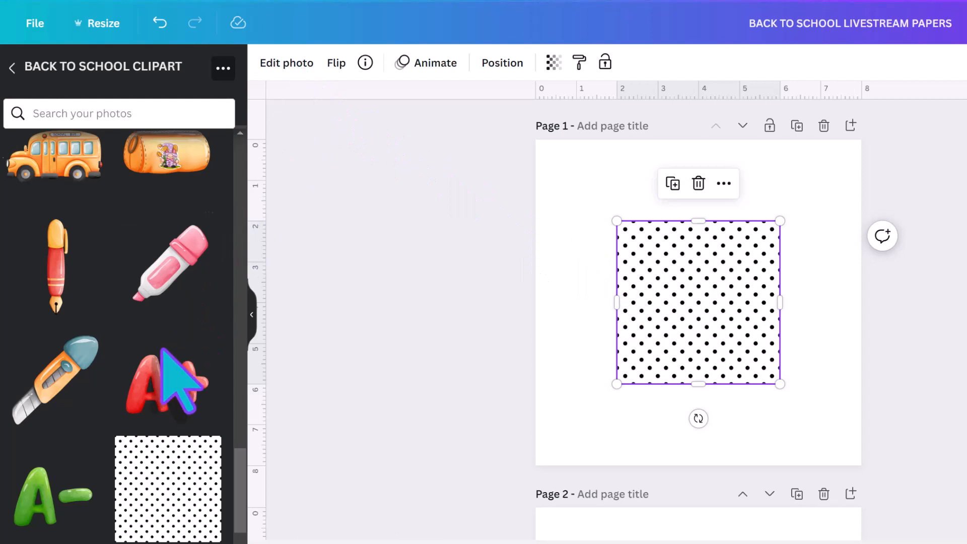
{"action": "scroll", "coordinate": [162, 352], "scroll_direction": "up", "scroll_amount": 5}
{"action": "scroll", "coordinate": [166, 362], "scroll_direction": "up", "scroll_amount": 3}
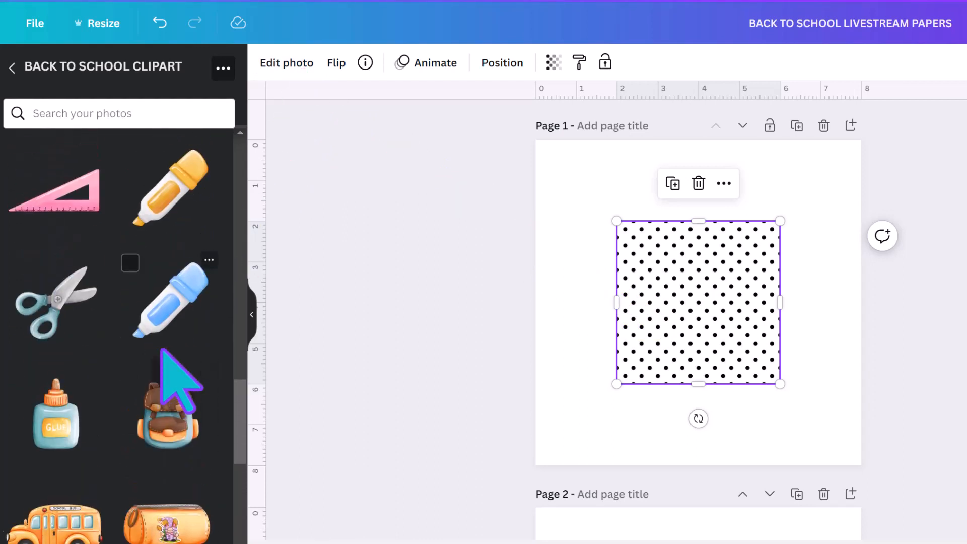
{"action": "left_click", "coordinate": [67, 421]}
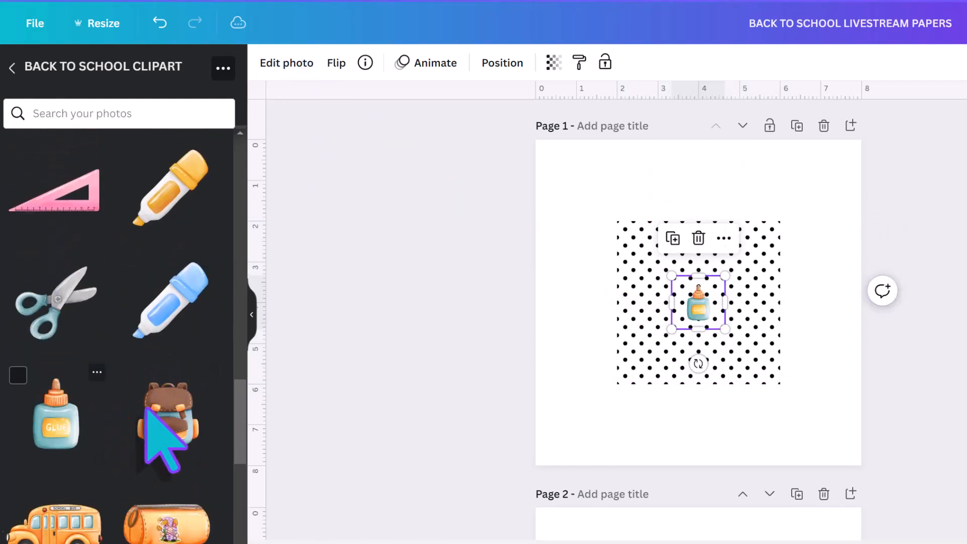
{"action": "left_click_drag", "start_coordinate": [698, 302], "coordinate": [777, 386]}
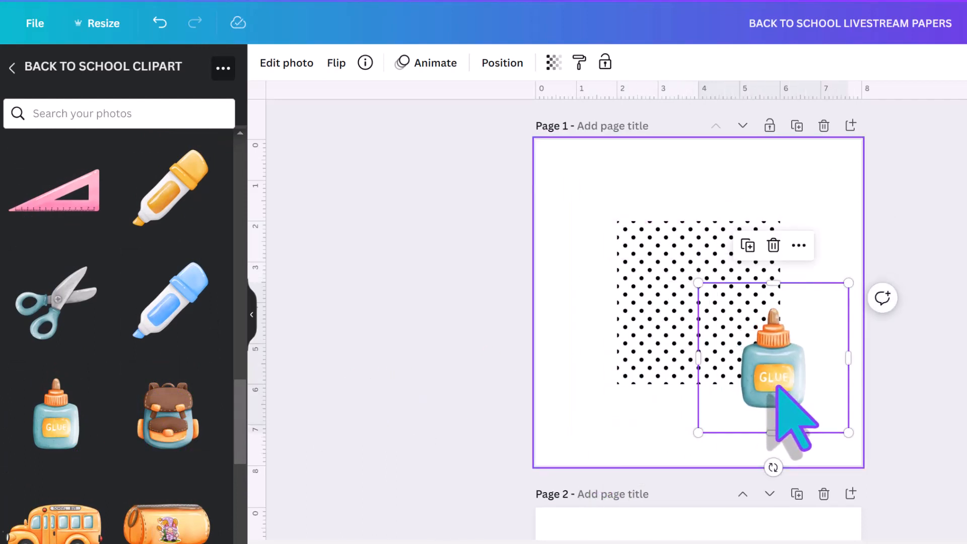
Apply the Custom Duotone effect to the polka dot pattern on page 1
{"action": "left_click", "coordinate": [647, 228]}
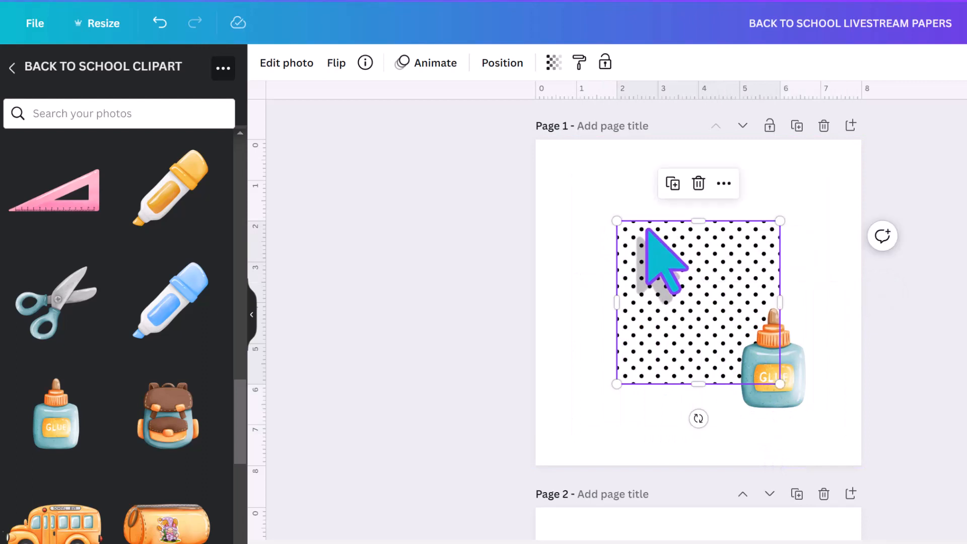
{"action": "left_click", "coordinate": [296, 65]}
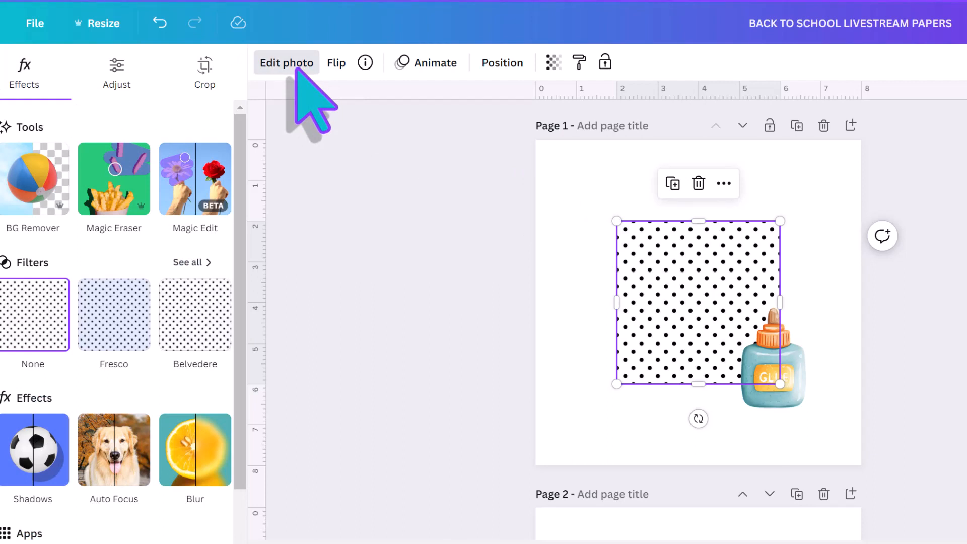
{"action": "left_click", "coordinate": [209, 448]}
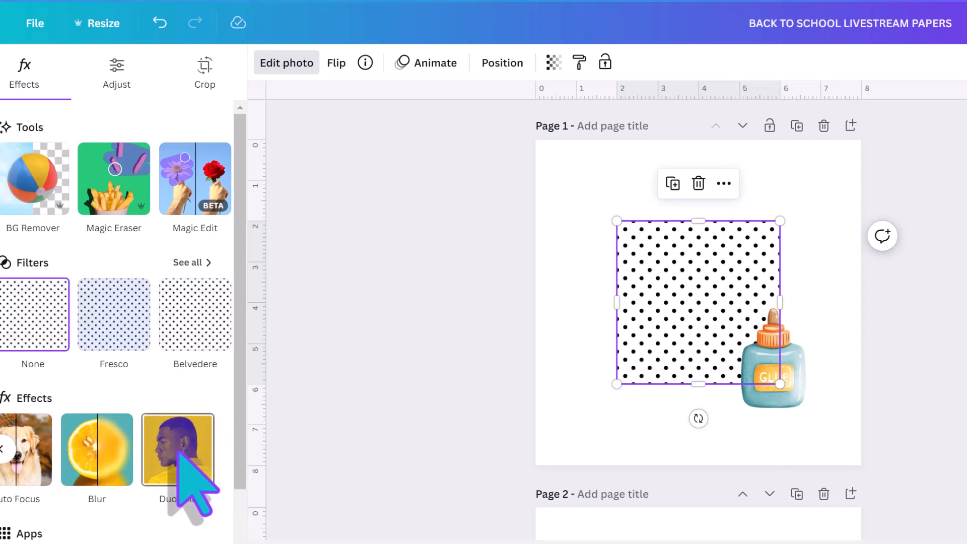
{"action": "left_click", "coordinate": [196, 484]}
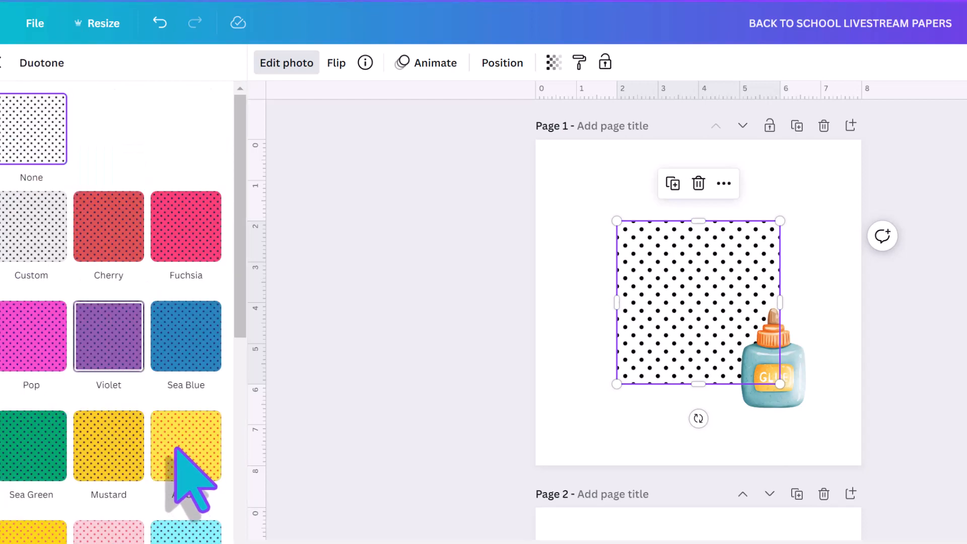
{"action": "left_click", "coordinate": [40, 245]}
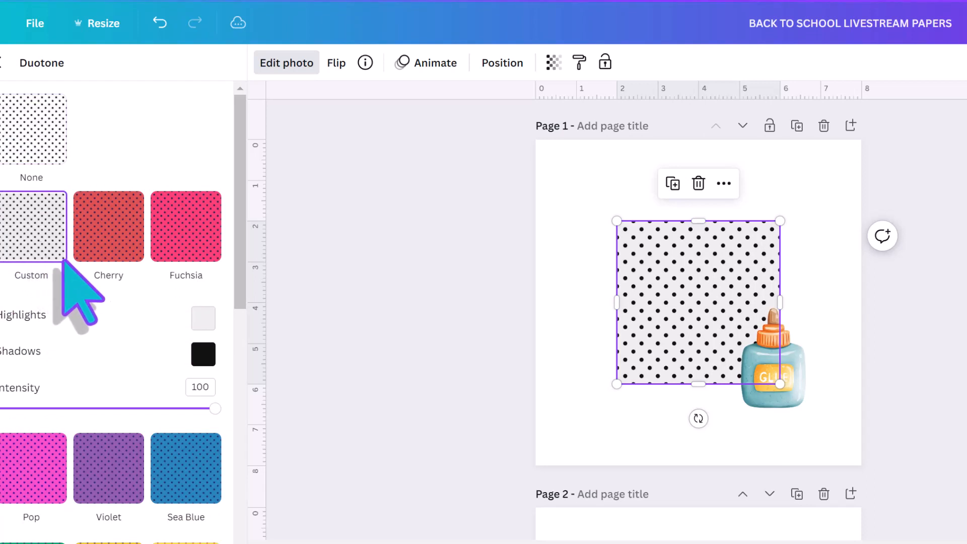
Set the pattern's duotone shadows to the glue bottle's teal (#76B8BE) and its highlights to white (#FFFFFF)
{"action": "left_click", "coordinate": [207, 361]}
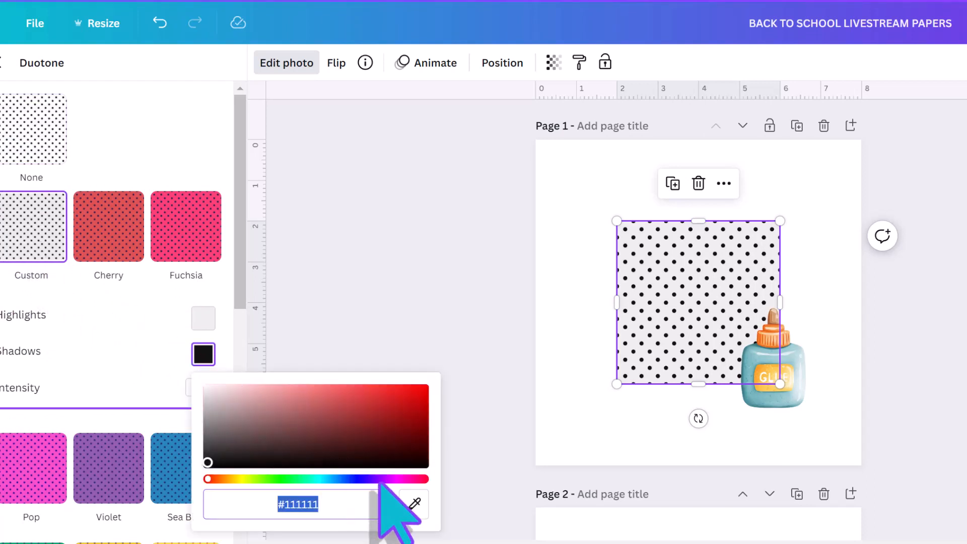
{"action": "left_click", "coordinate": [410, 504]}
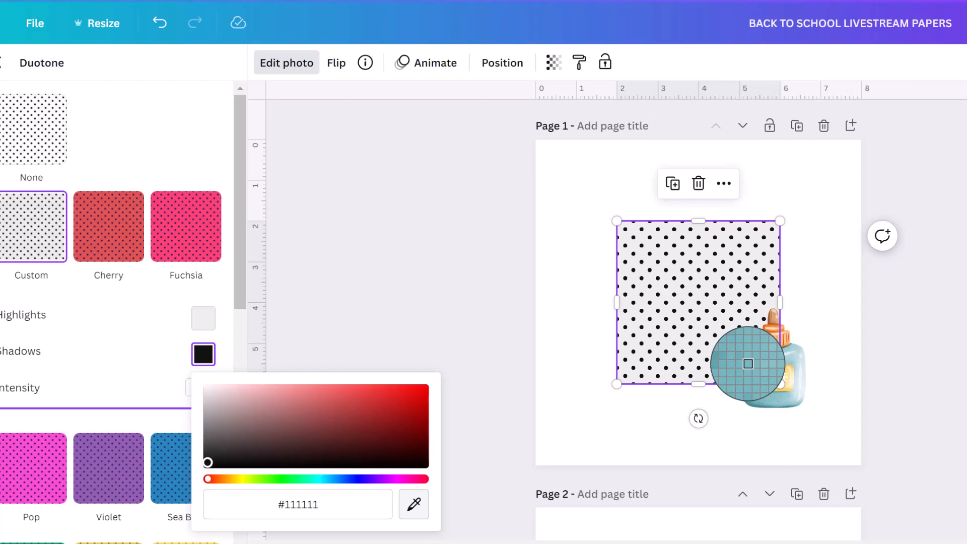
{"action": "left_click", "coordinate": [748, 363]}
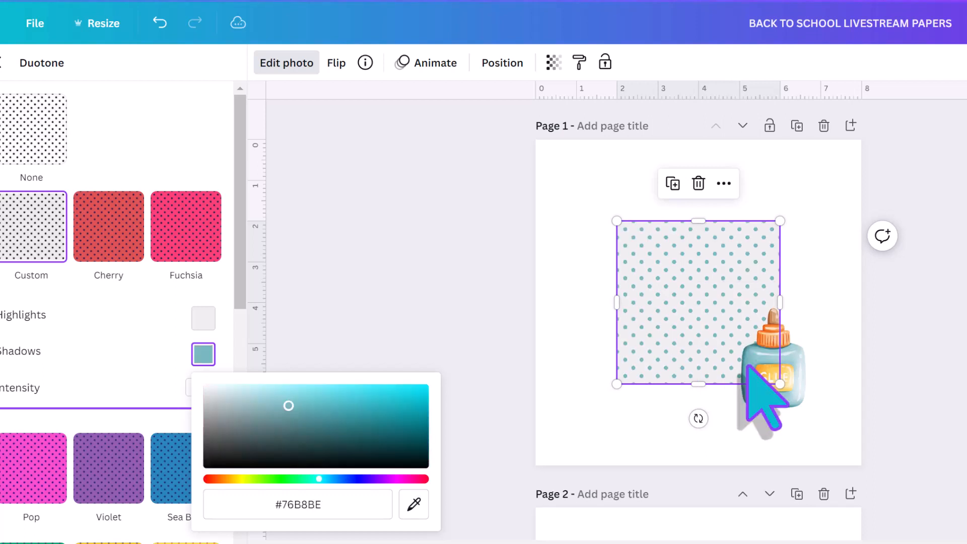
{"action": "left_click", "coordinate": [206, 319]}
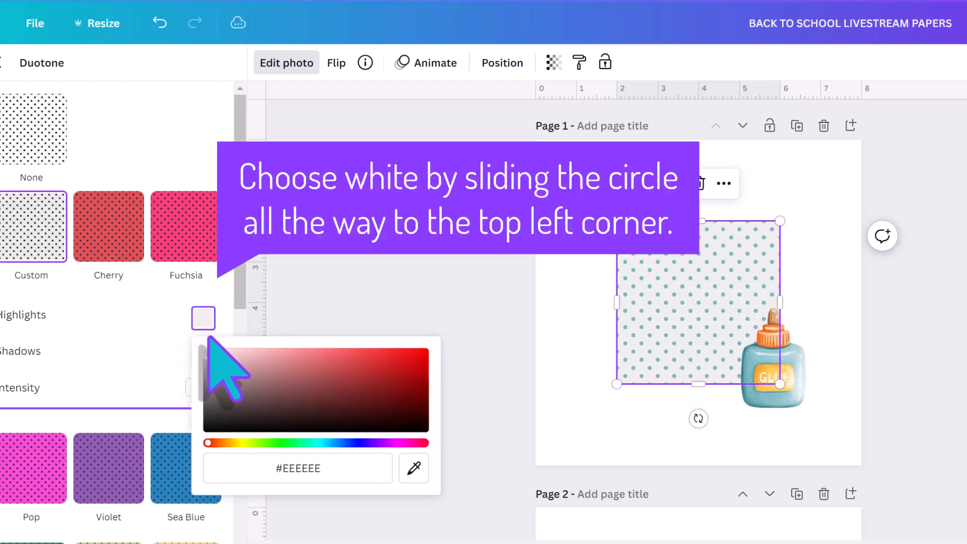
{"action": "left_click_drag", "start_coordinate": [207, 356], "coordinate": [203, 340]}
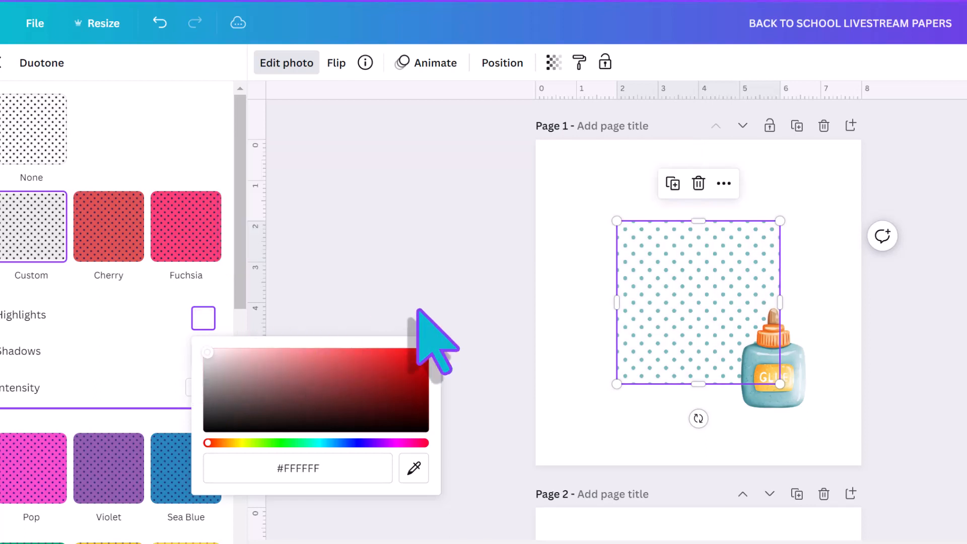
{"action": "left_click", "coordinate": [556, 292]}
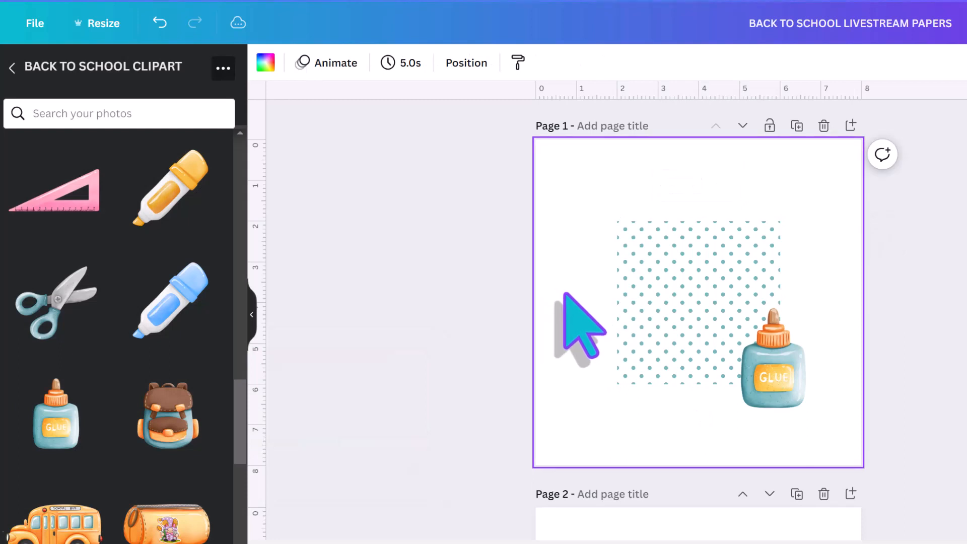
Delete the glue bottle and move the polka dot pattern into page 1's upper-left corner
{"action": "left_click", "coordinate": [756, 371]}
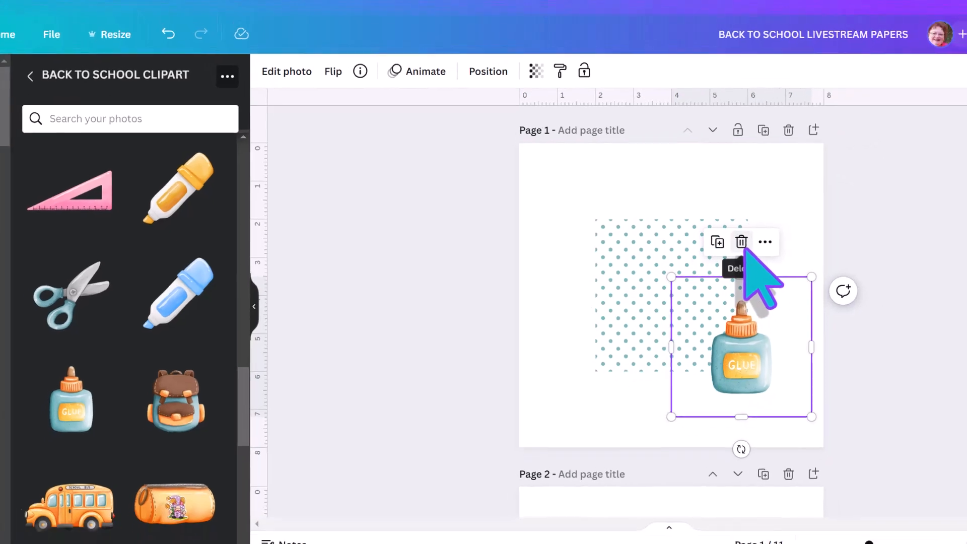
{"action": "left_click", "coordinate": [742, 243]}
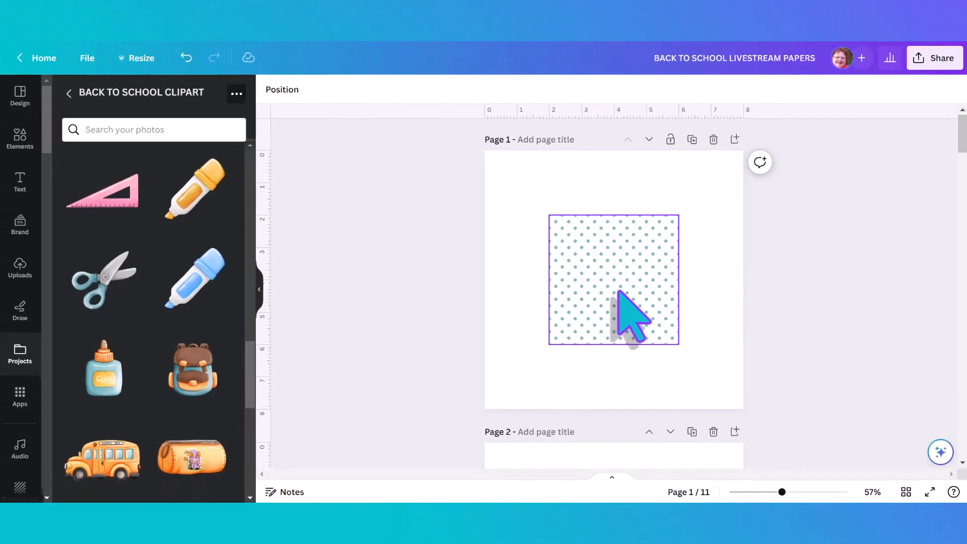
{"action": "left_click_drag", "start_coordinate": [618, 291], "coordinate": [555, 233]}
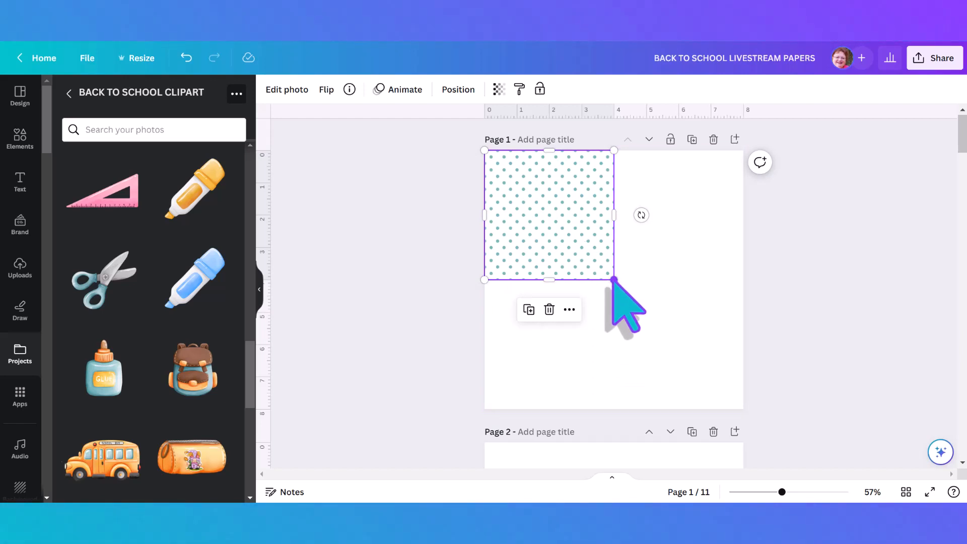
{"action": "mouse_move", "coordinate": [613, 280]}
{"action": "left_mouse_down"}
{"action": "mouse_move", "coordinate": [678, 343]}
{"action": "mouse_move", "coordinate": [614, 280]}
{"action": "left_mouse_up"}
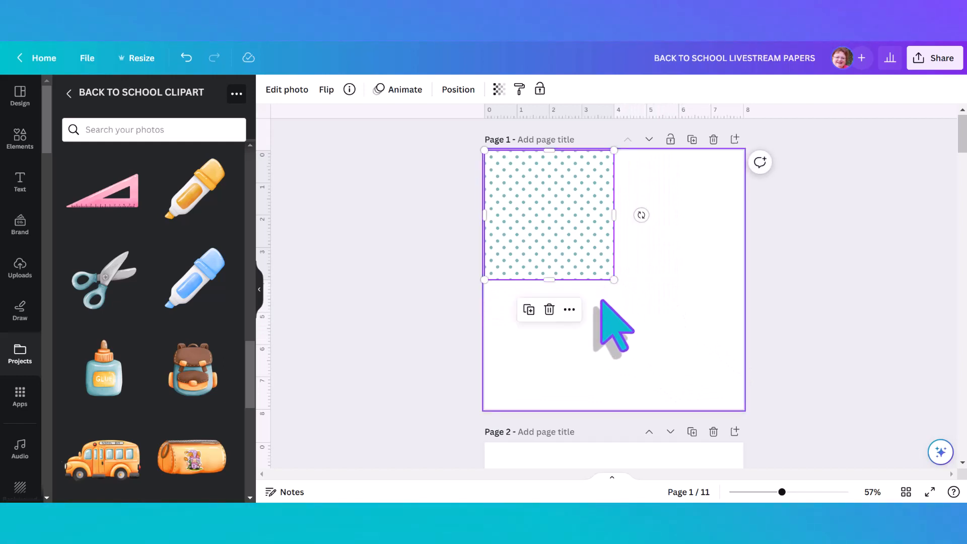
Duplicate the polka dot tile and fit the copy into the upper-right quarter of page 1
{"action": "left_click", "coordinate": [529, 309]}
{"action": "left_click_drag", "start_coordinate": [546, 219], "coordinate": [675, 216]}
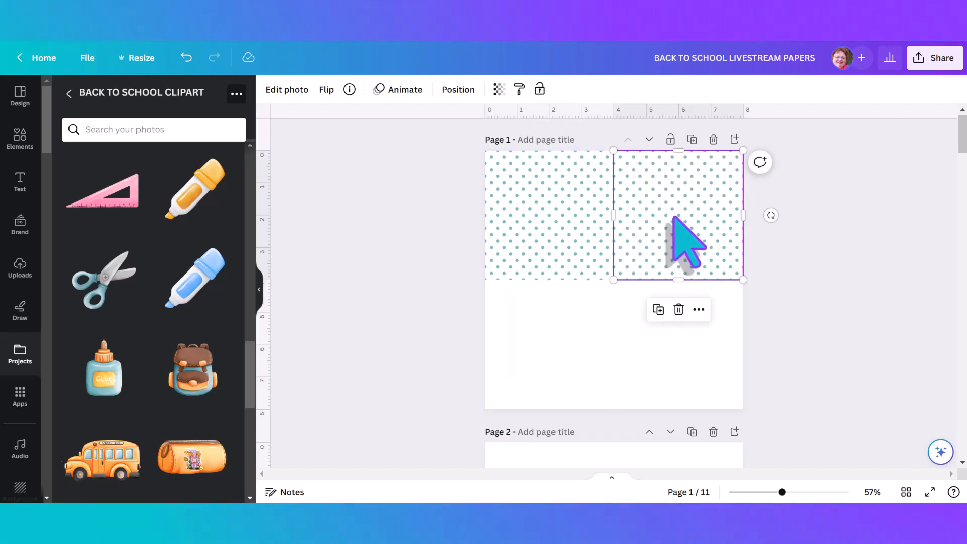
{"action": "left_click", "coordinate": [592, 310]}
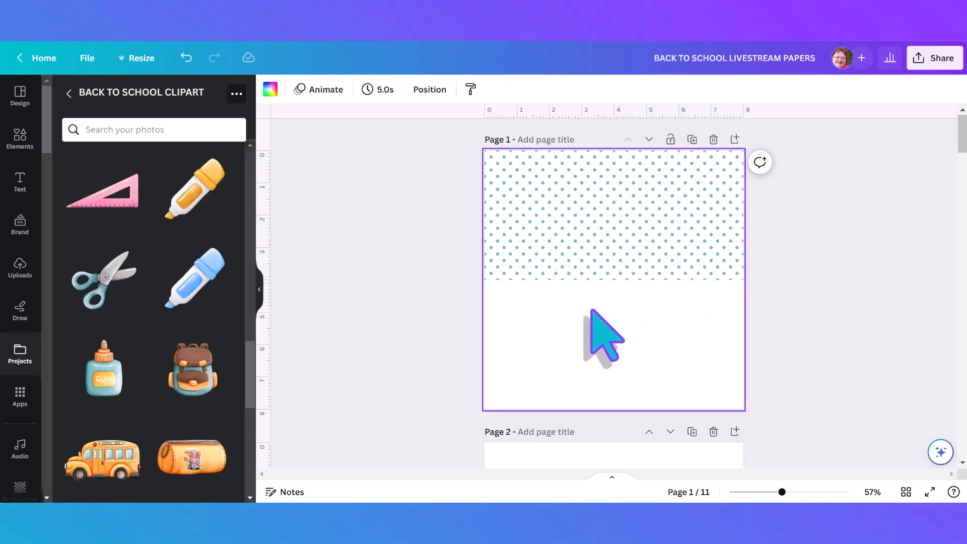
Duplicate the two upper tiles together into the lower half of page 1 and check the page in full-screen view
{"action": "left_click_drag", "start_coordinate": [445, 208], "coordinate": [668, 255]}
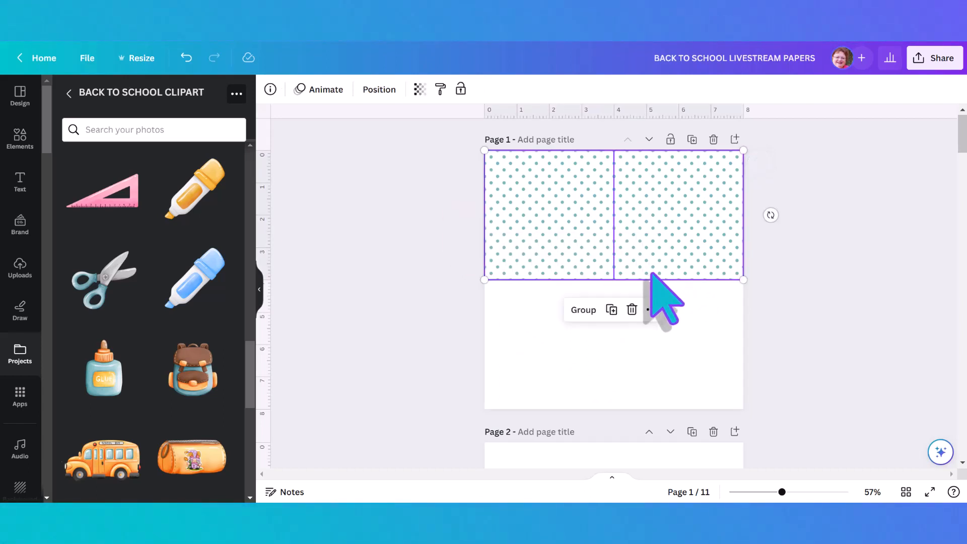
{"action": "left_click", "coordinate": [611, 309]}
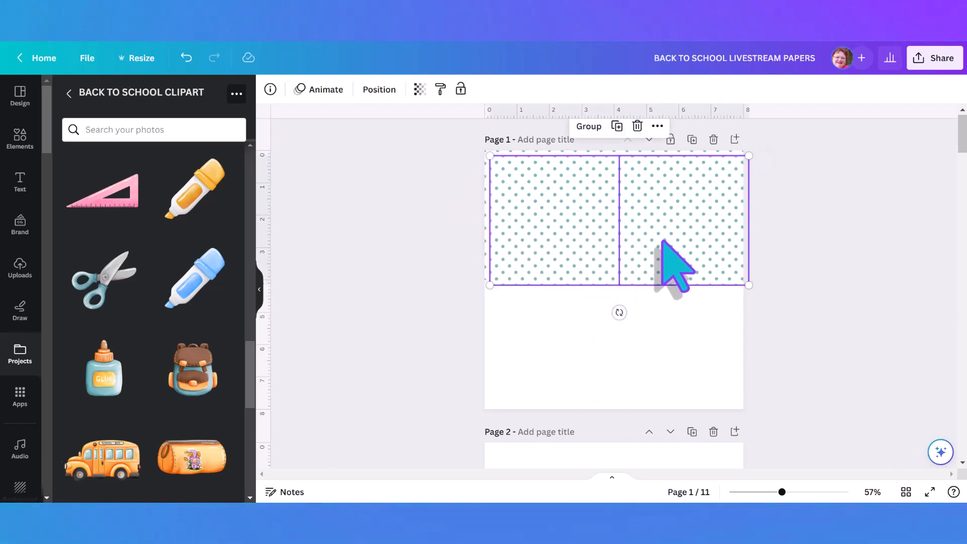
{"action": "left_click_drag", "start_coordinate": [662, 244], "coordinate": [655, 365]}
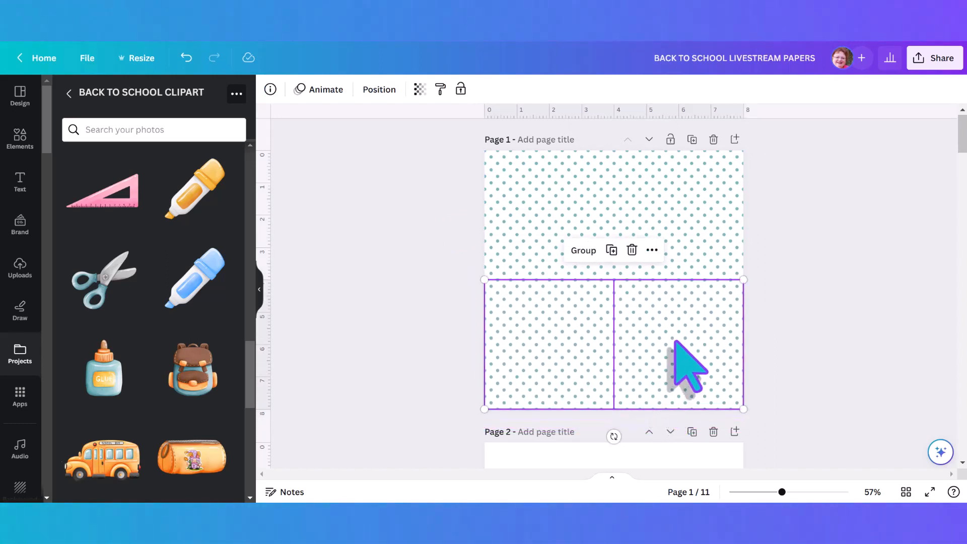
{"action": "left_click", "coordinate": [754, 258]}
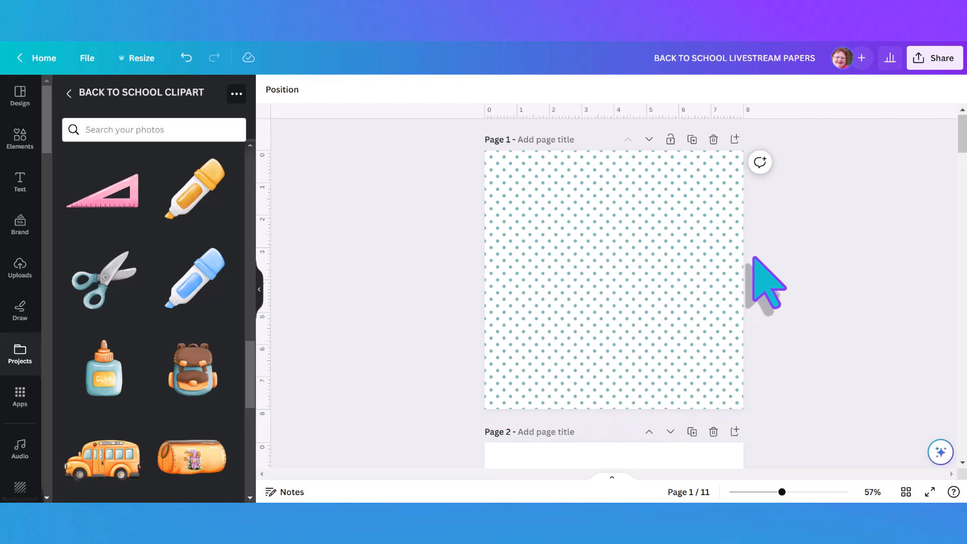
{"action": "left_click", "coordinate": [930, 493]}
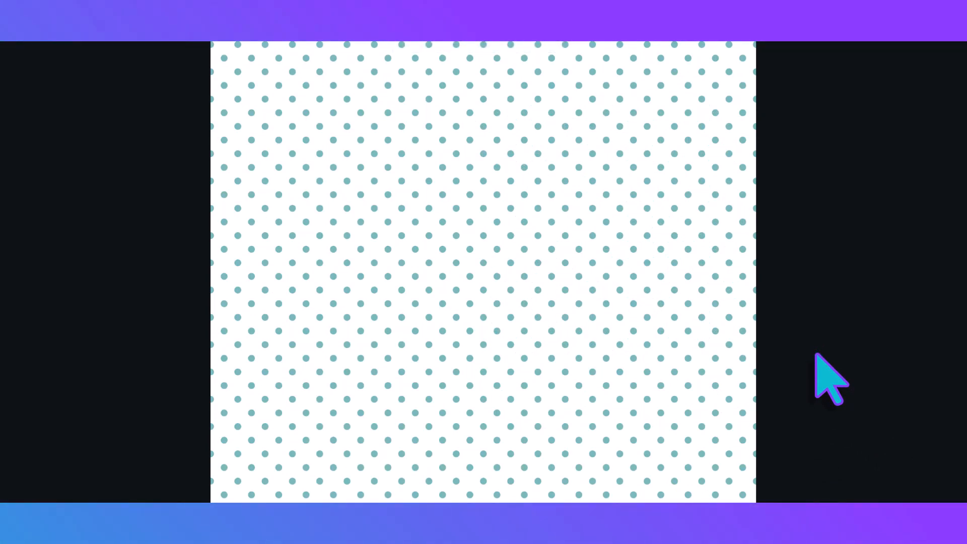
{"action": "key", "text": "Escape"}
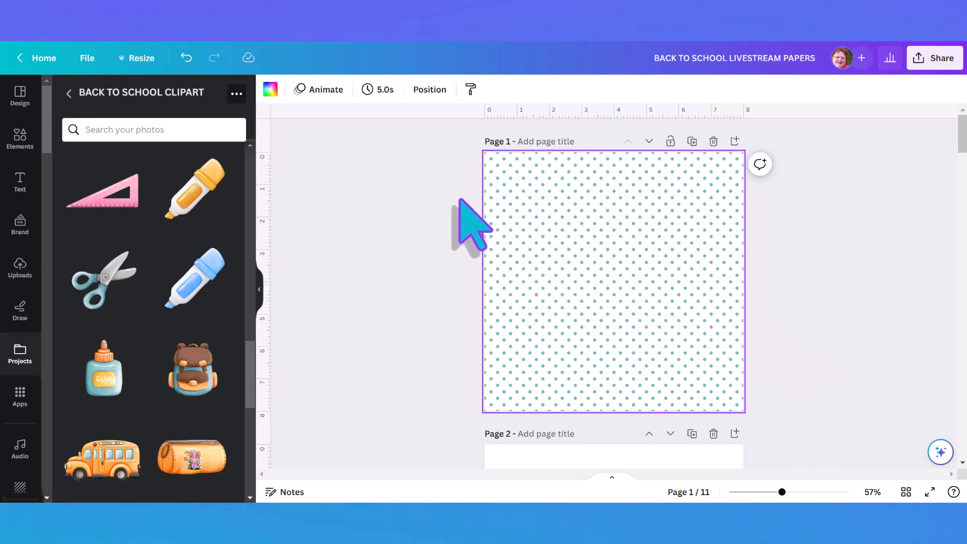
Set the transparency of all four polka dot tiles on page 1 to 75
{"action": "left_click_drag", "start_coordinate": [459, 199], "coordinate": [676, 347]}
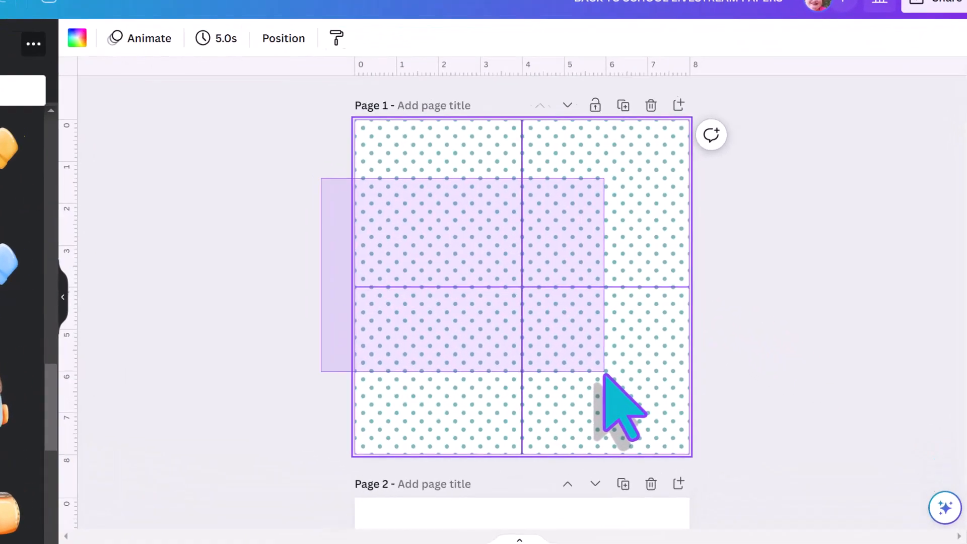
{"action": "left_click_drag", "start_coordinate": [605, 375], "coordinate": [609, 385]}
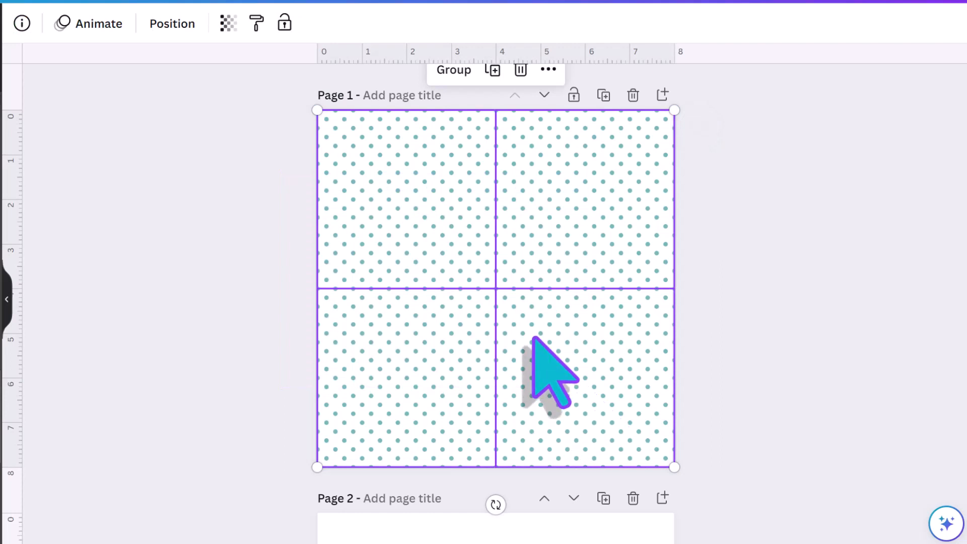
{"action": "left_click", "coordinate": [226, 30]}
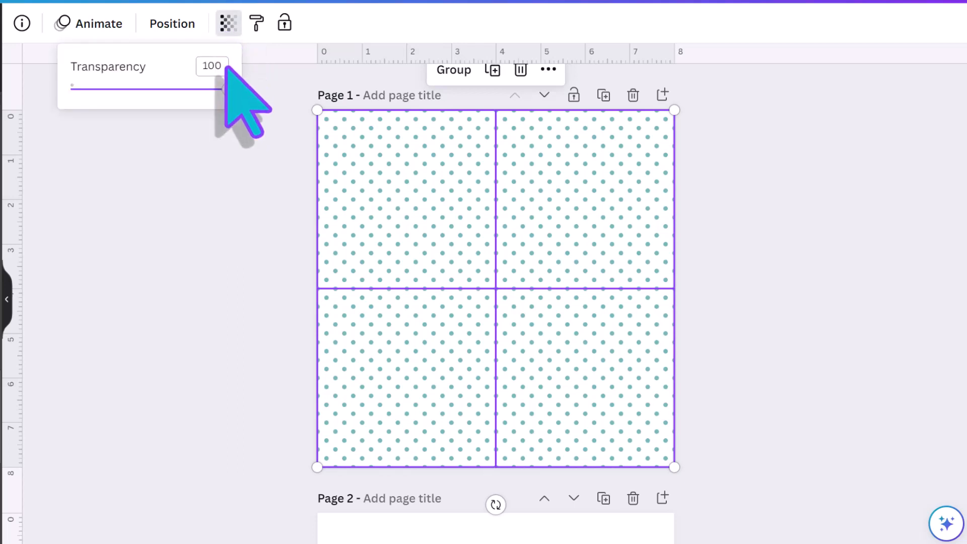
{"action": "left_click_drag", "start_coordinate": [228, 90], "coordinate": [191, 89]}
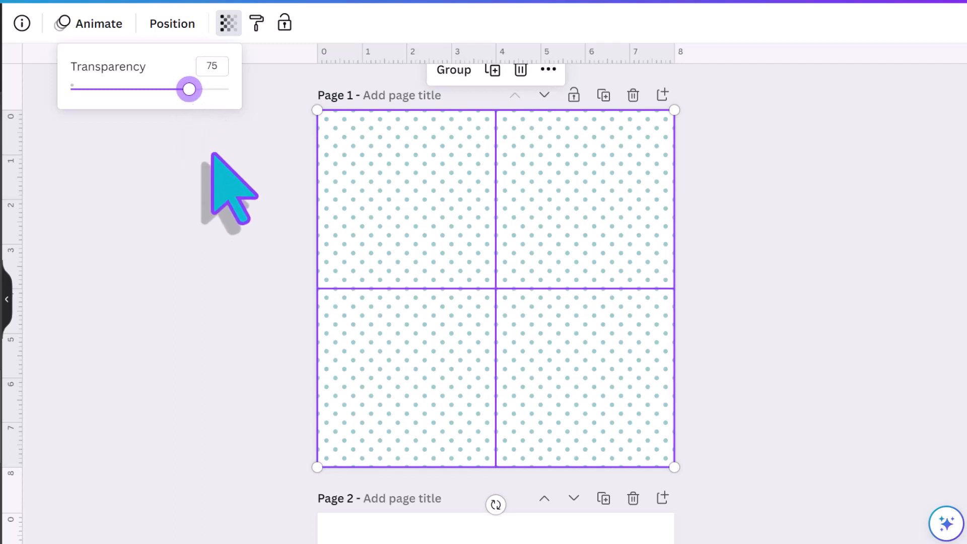
{"action": "left_click", "coordinate": [234, 212]}
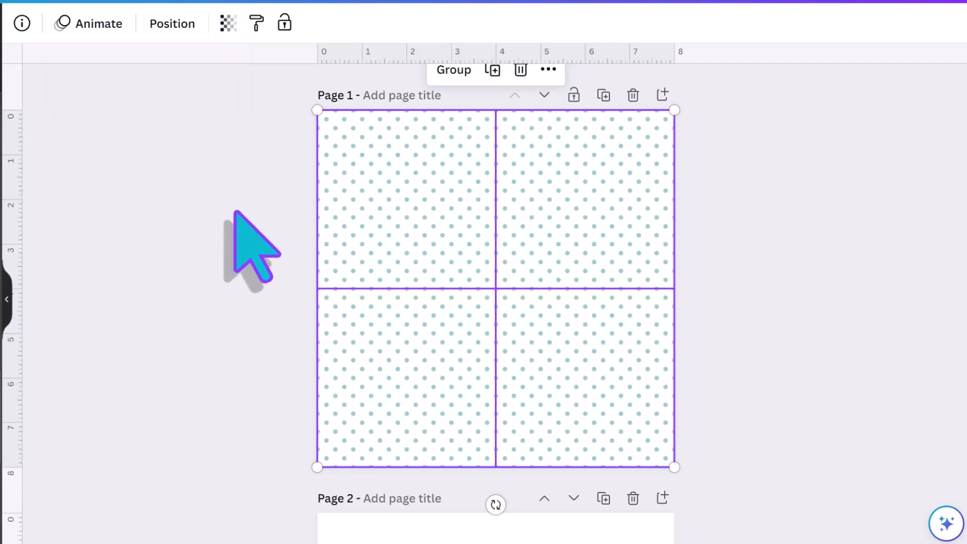
Lock the four polka dot tiles on page 1, unlock them once and lock them again
{"action": "left_click", "coordinate": [285, 22]}
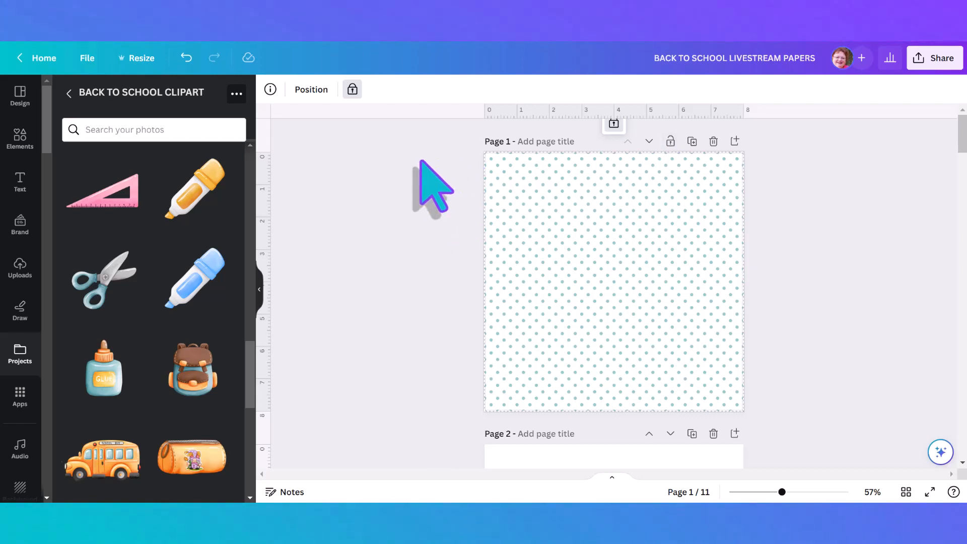
{"action": "left_click", "coordinate": [354, 91]}
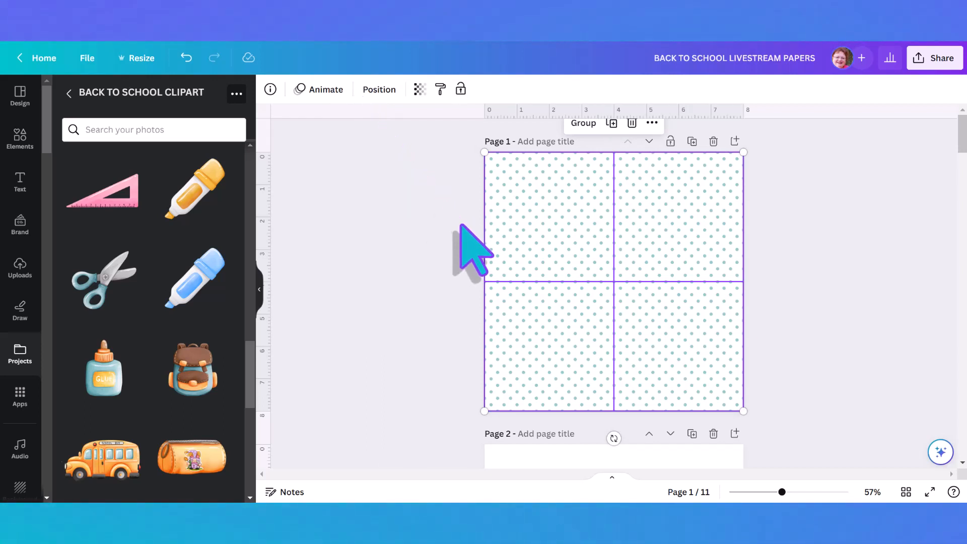
{"action": "left_click", "coordinate": [461, 89]}
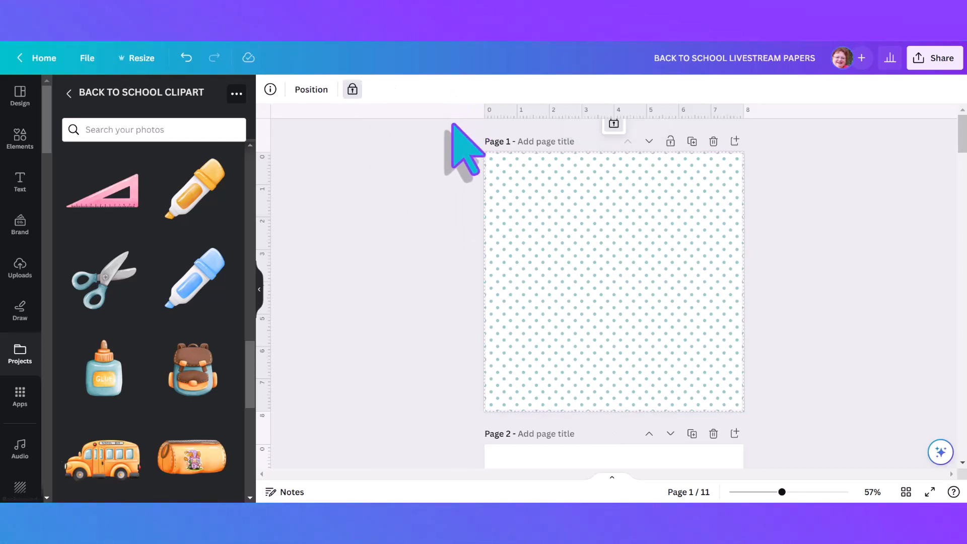
{"action": "left_click", "coordinate": [423, 237]}
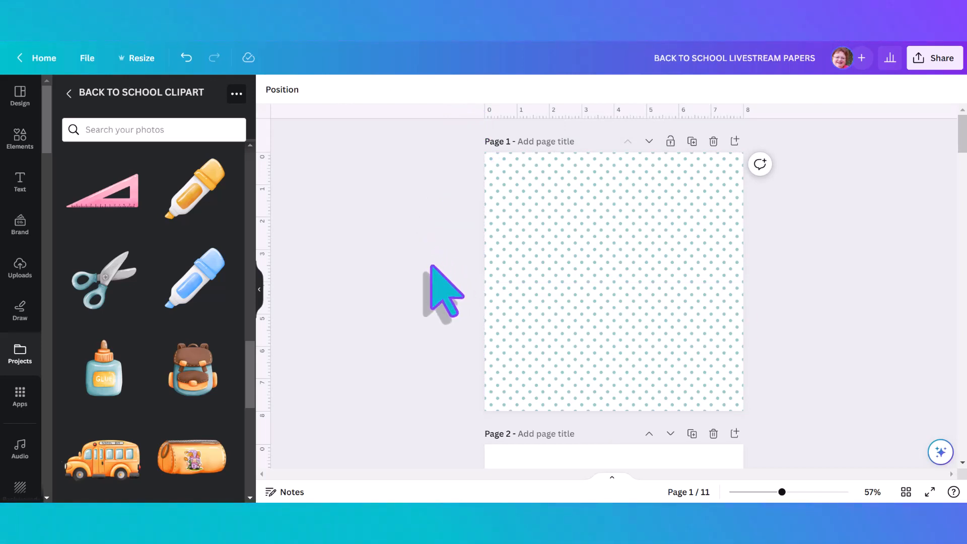
Add the brown horse holding a pen and pencil case from the clipart folder to page 1, near its left edge
{"action": "scroll", "coordinate": [208, 382], "scroll_direction": "down", "scroll_amount": 6}
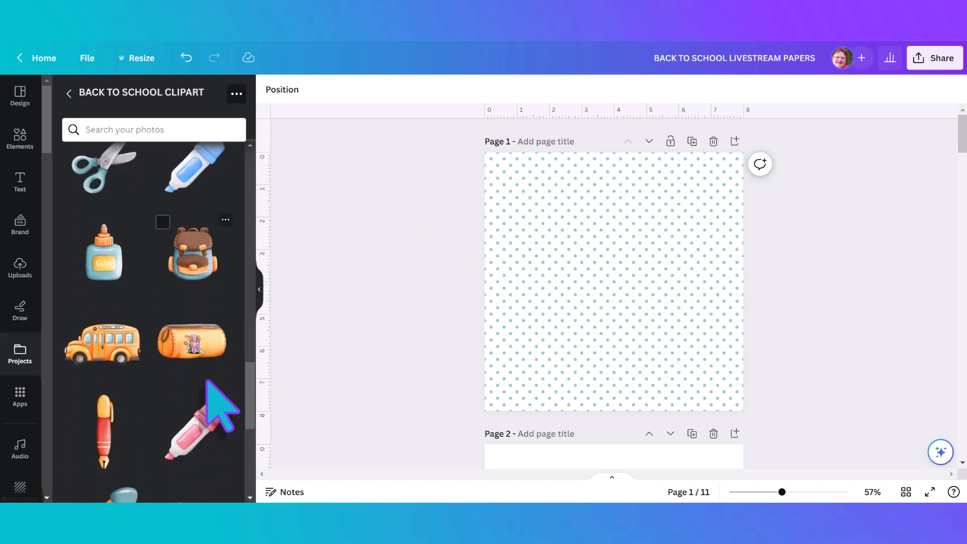
{"action": "scroll", "coordinate": [207, 382], "scroll_direction": "down", "scroll_amount": 15}
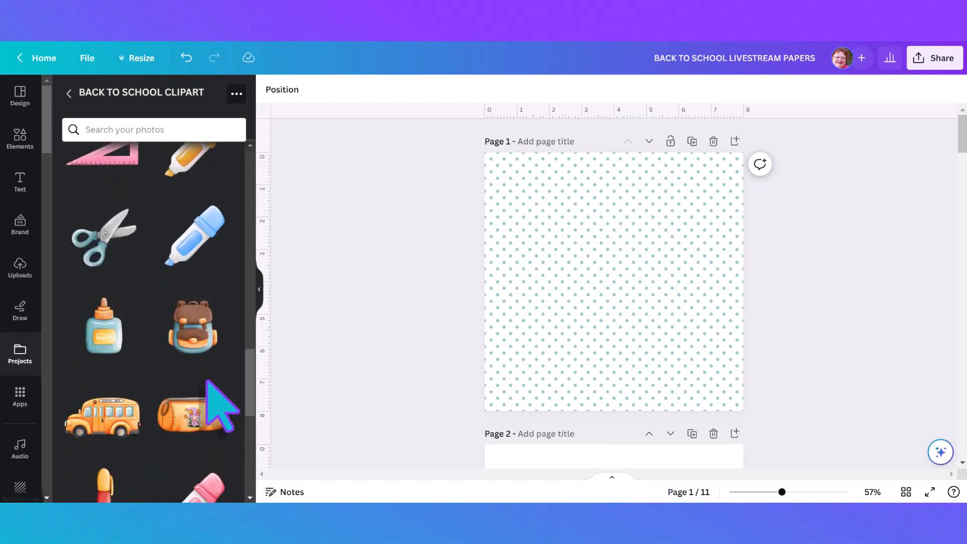
{"action": "scroll", "coordinate": [207, 382], "scroll_direction": "up", "scroll_amount": 10}
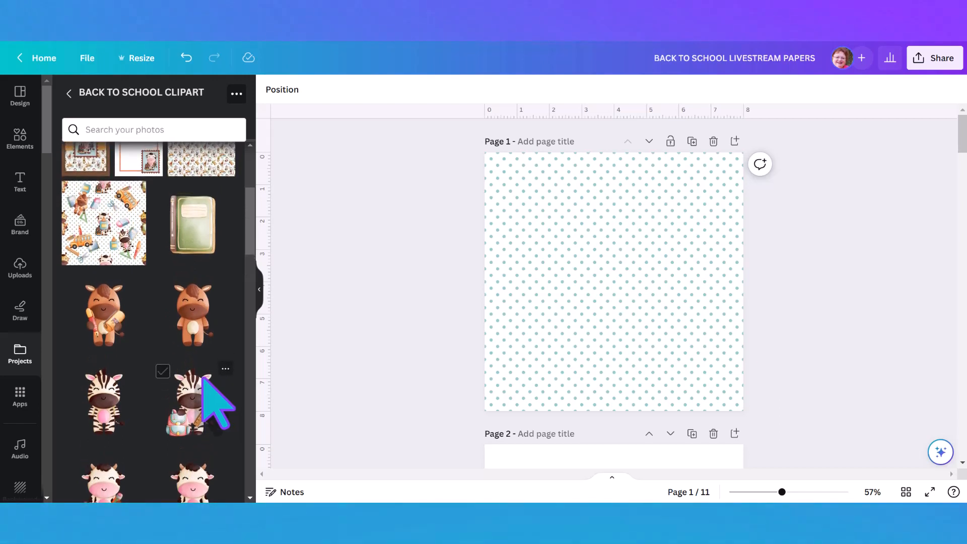
{"action": "left_click", "coordinate": [107, 313]}
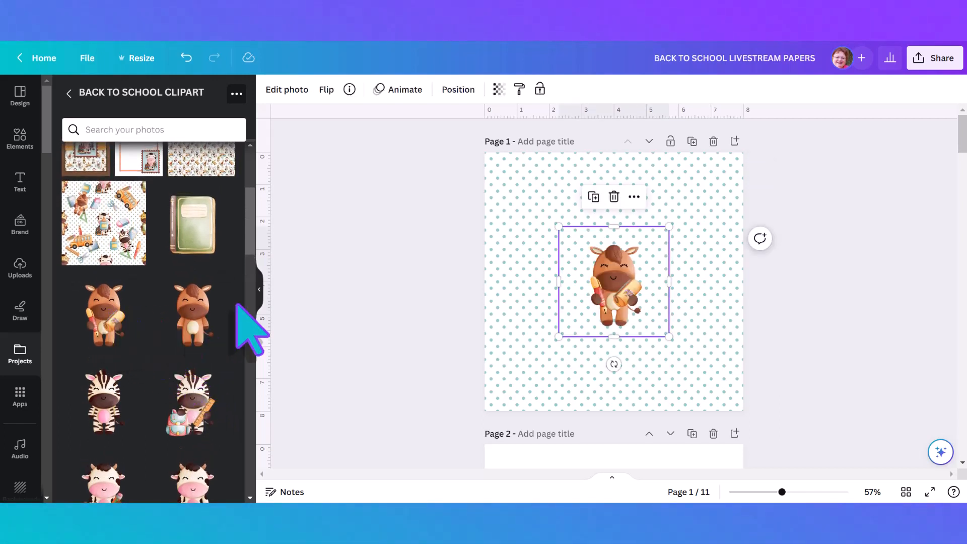
{"action": "left_click_drag", "start_coordinate": [608, 287], "coordinate": [513, 297]}
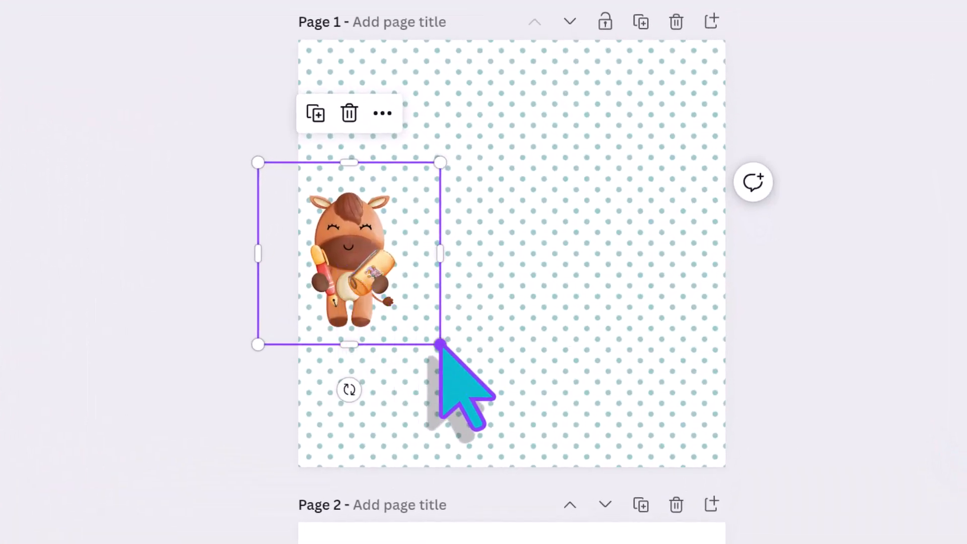
Shrink the horse slightly and center it on page 1's left edge at mid-height, so half of it extends off the page
{"action": "left_click_drag", "start_coordinate": [440, 345], "coordinate": [412, 317]}
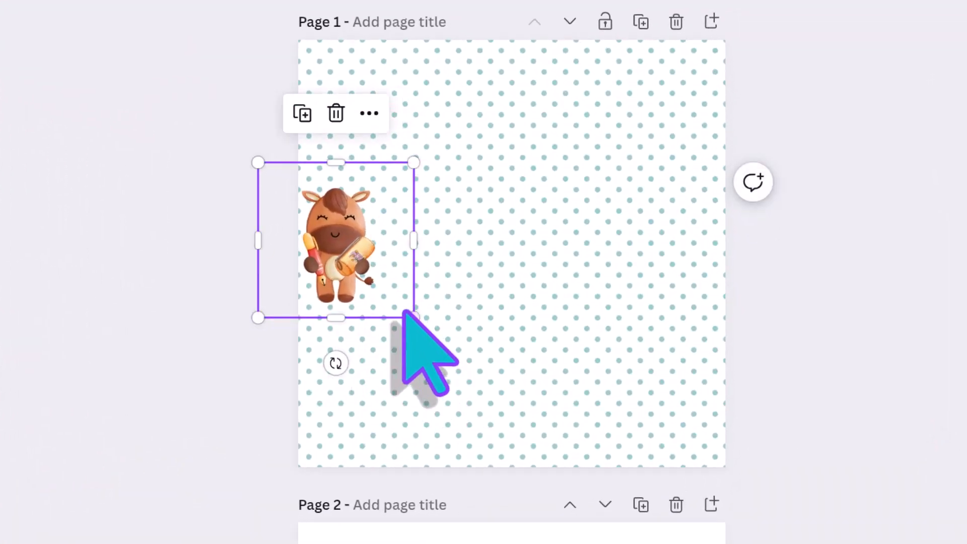
{"action": "left_click_drag", "start_coordinate": [361, 253], "coordinate": [324, 268]}
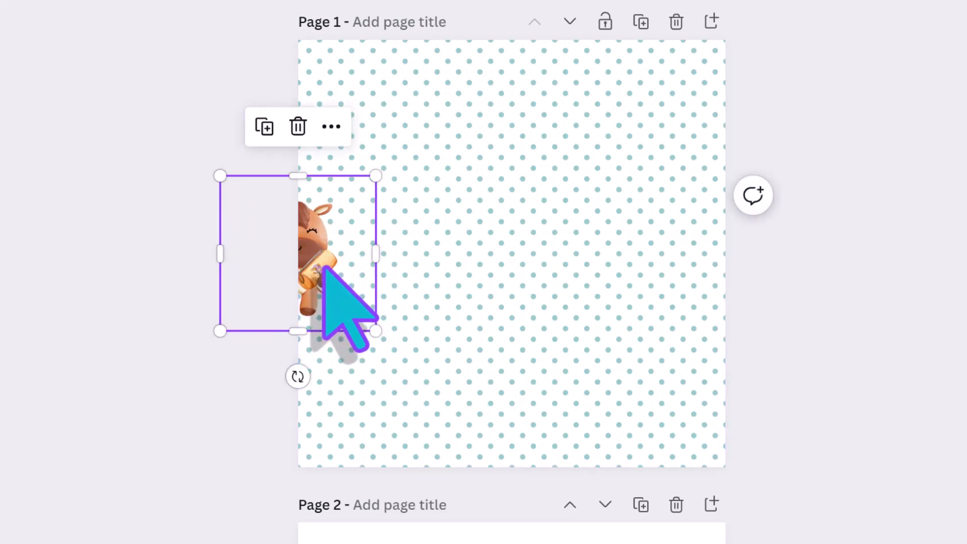
{"action": "scroll", "coordinate": [512, 300], "scroll_direction": "up", "scroll_amount": 5}
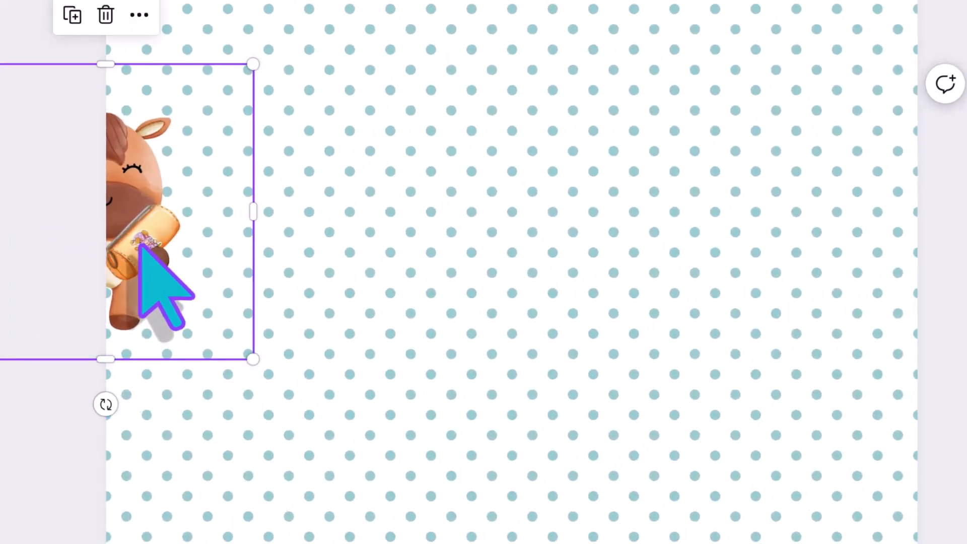
Duplicate the horse, center the copy on page 1's right edge level with the original, and group both horses
{"action": "mouse_move", "coordinate": [140, 244]}
{"action": "left_mouse_down"}
{"action": "mouse_move", "coordinate": [210, 241]}
{"action": "mouse_move", "coordinate": [231, 255]}
{"action": "mouse_move", "coordinate": [233, 240]}
{"action": "mouse_move", "coordinate": [237, 259]}
{"action": "mouse_move", "coordinate": [240, 231]}
{"action": "mouse_move", "coordinate": [242, 240]}
{"action": "mouse_move", "coordinate": [107, 243]}
{"action": "mouse_move", "coordinate": [140, 243]}
{"action": "left_mouse_up"}
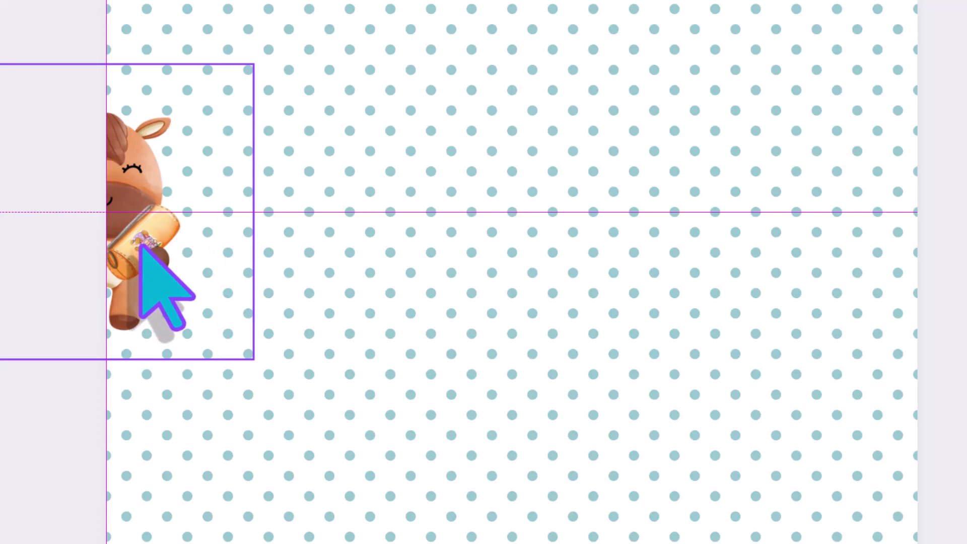
{"action": "left_click_drag", "start_coordinate": [141, 245], "coordinate": [140, 245]}
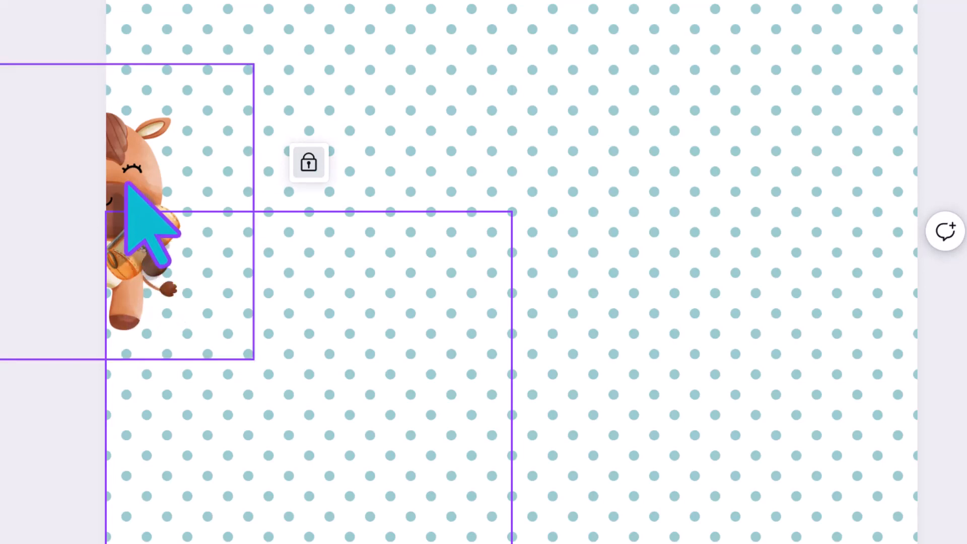
{"action": "left_click", "coordinate": [123, 170]}
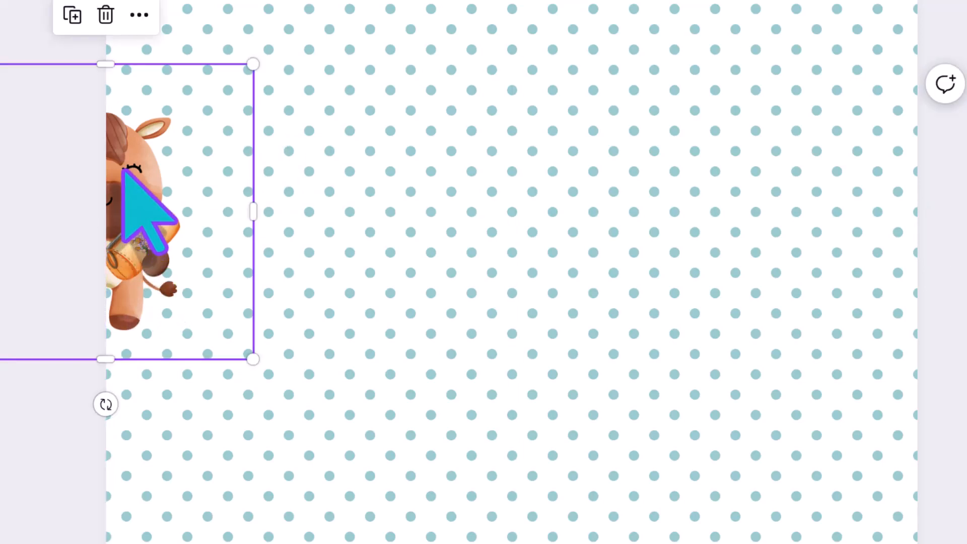
{"action": "left_click", "coordinate": [72, 15]}
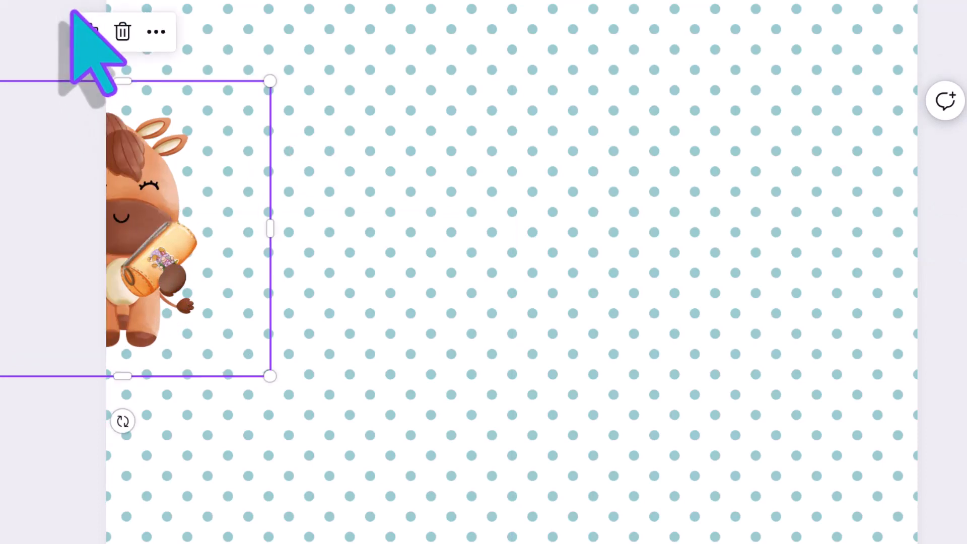
{"action": "left_click_drag", "start_coordinate": [143, 185], "coordinate": [918, 173]}
{"action": "left_click_drag", "start_coordinate": [925, 175], "coordinate": [937, 172]}
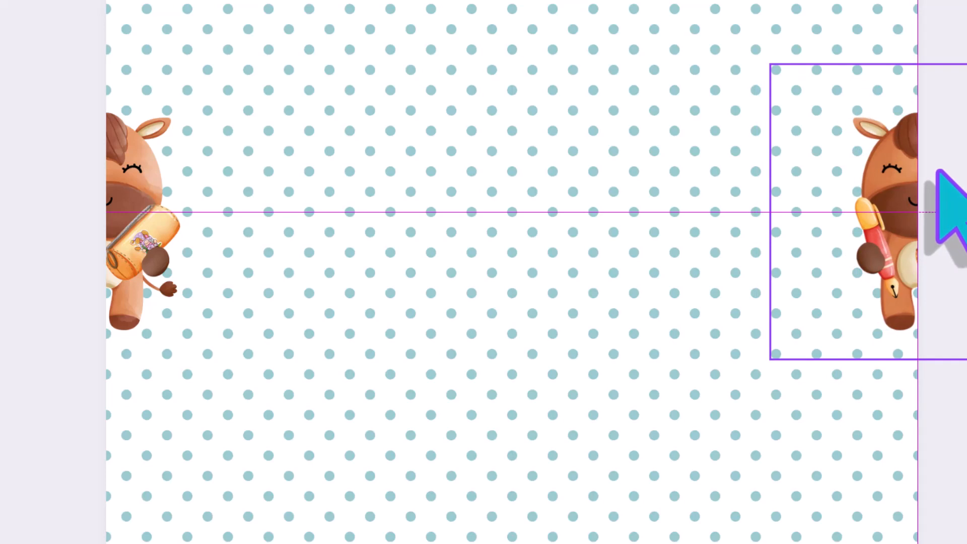
{"action": "left_click_drag", "start_coordinate": [938, 171], "coordinate": [938, 171]}
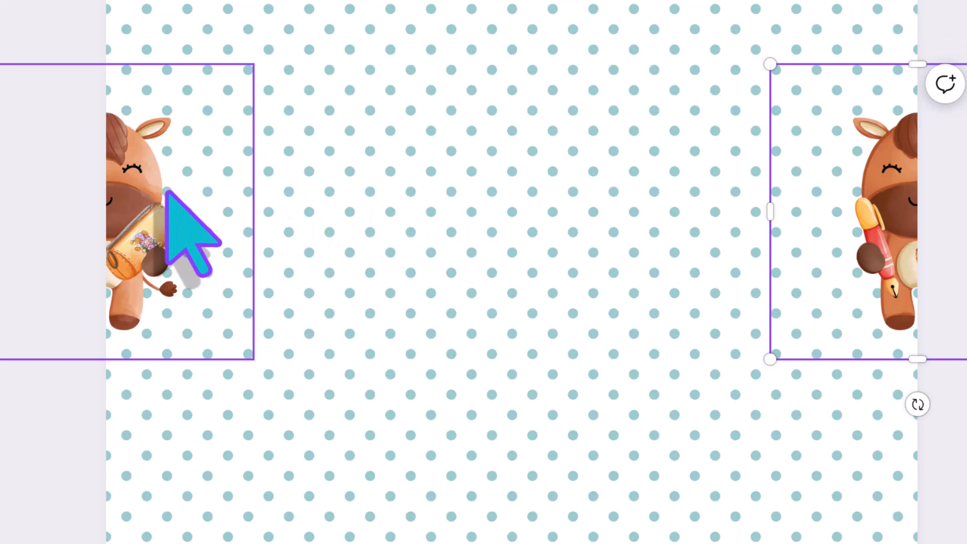
{"action": "left_click", "coordinate": [153, 190], "text": "shift"}
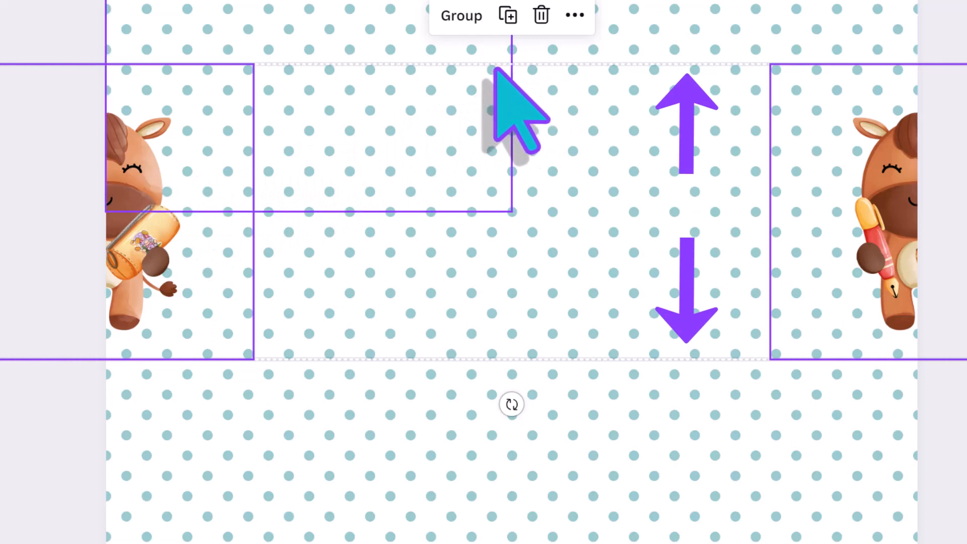
{"action": "left_click", "coordinate": [461, 20]}
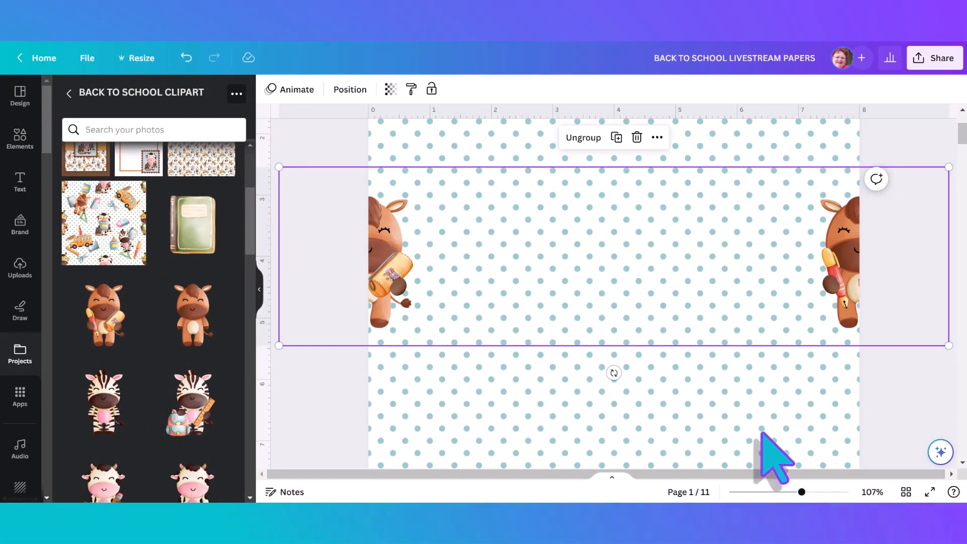
Add the plain standing zebra from the clipart folder, shrink it and center it on page 1 between the two horses
{"action": "left_click_drag", "start_coordinate": [801, 492], "coordinate": [783, 492]}
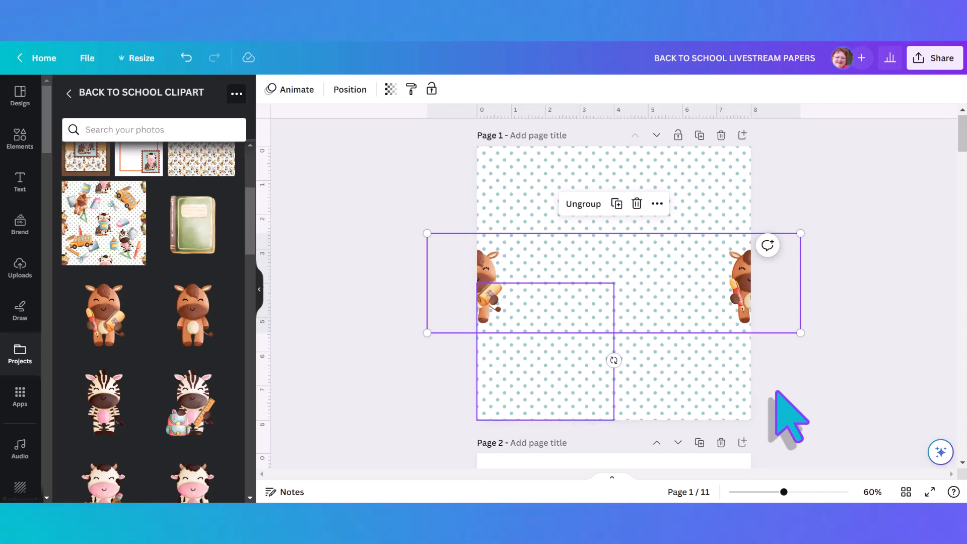
{"action": "left_click", "coordinate": [128, 395]}
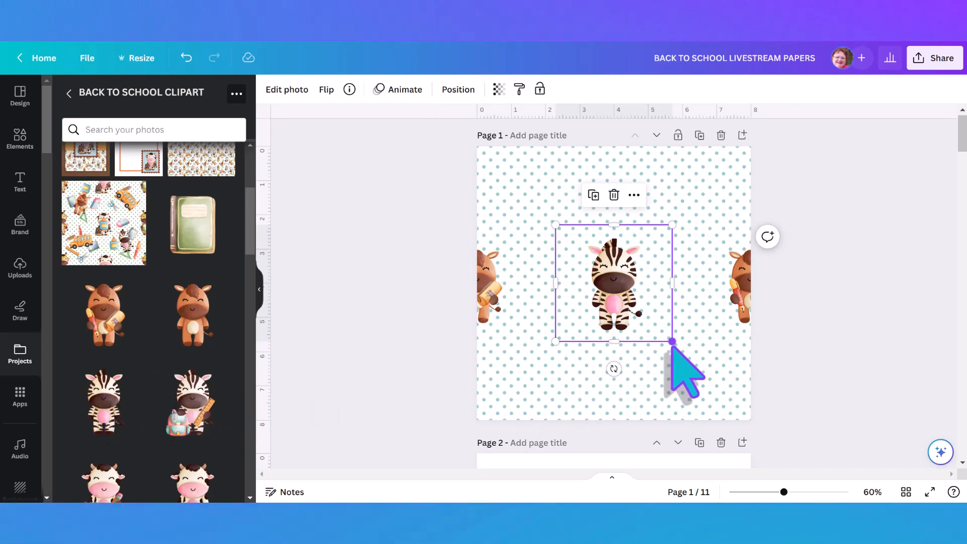
{"action": "left_click_drag", "start_coordinate": [672, 341], "coordinate": [650, 320]}
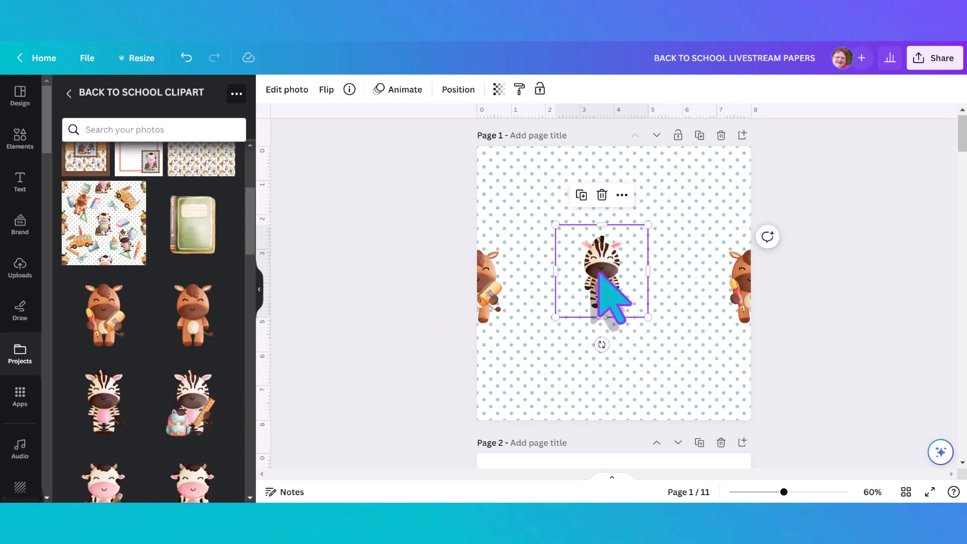
{"action": "mouse_move", "coordinate": [600, 276]}
{"action": "left_mouse_down"}
{"action": "mouse_move", "coordinate": [668, 290]}
{"action": "mouse_move", "coordinate": [611, 287]}
{"action": "left_mouse_up"}
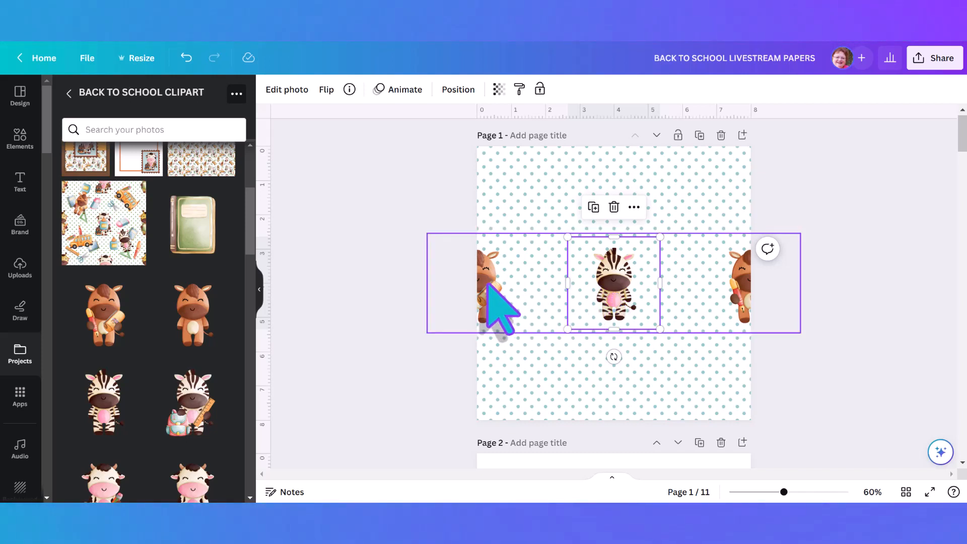
Group the zebra with the pair of horses
{"action": "left_click", "coordinate": [488, 284]}
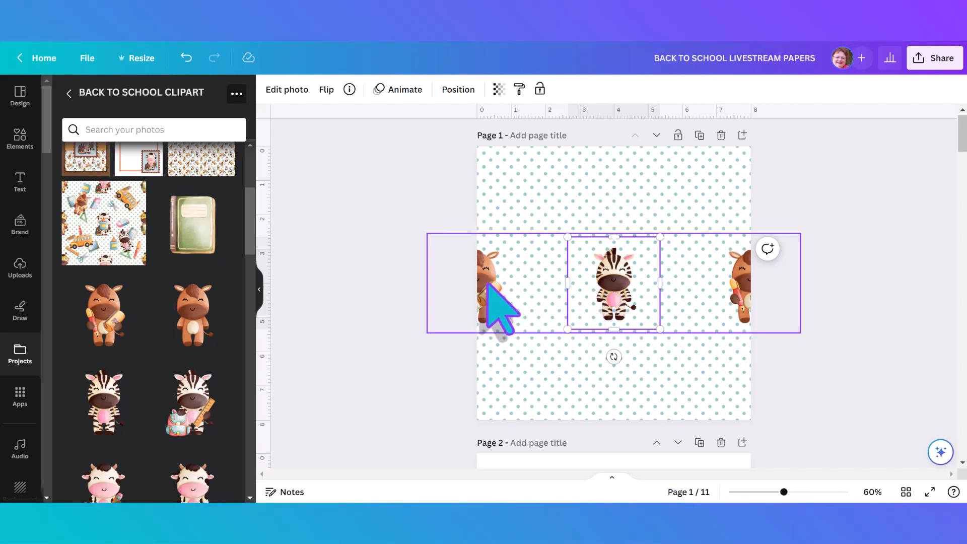
{"action": "left_click", "coordinate": [488, 284]}
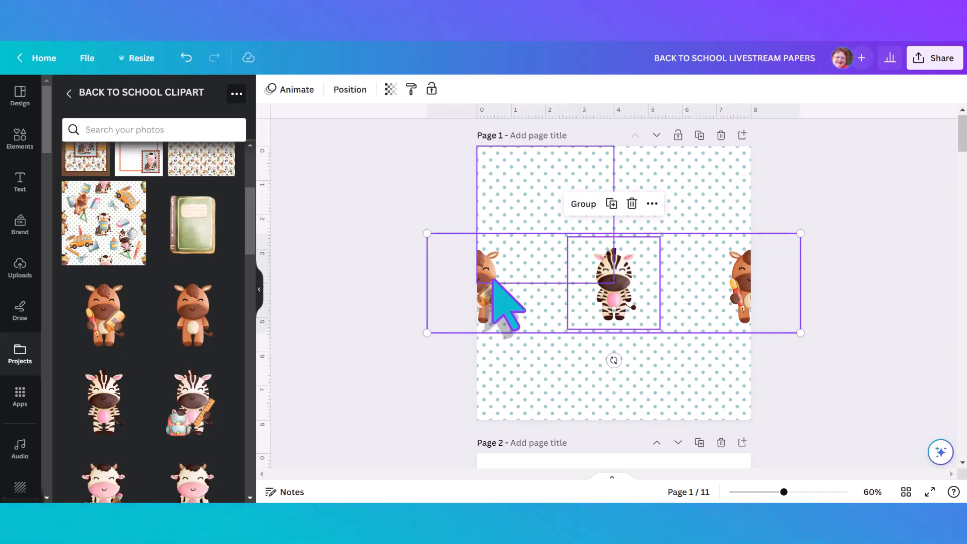
{"action": "left_click", "coordinate": [584, 204]}
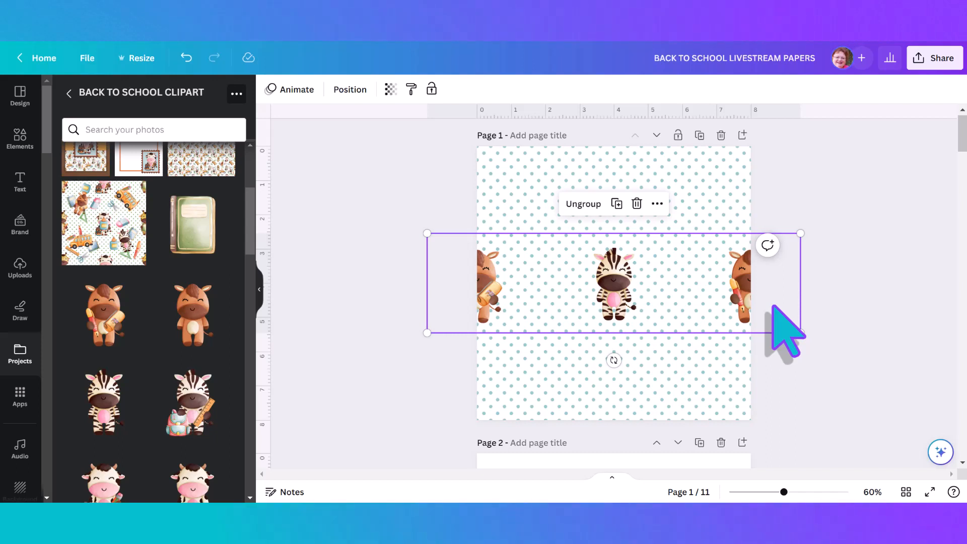
Duplicate the horse and zebra row and center the copy on page 1's top edge, so its upper half extends off the page
{"action": "left_click", "coordinate": [615, 204]}
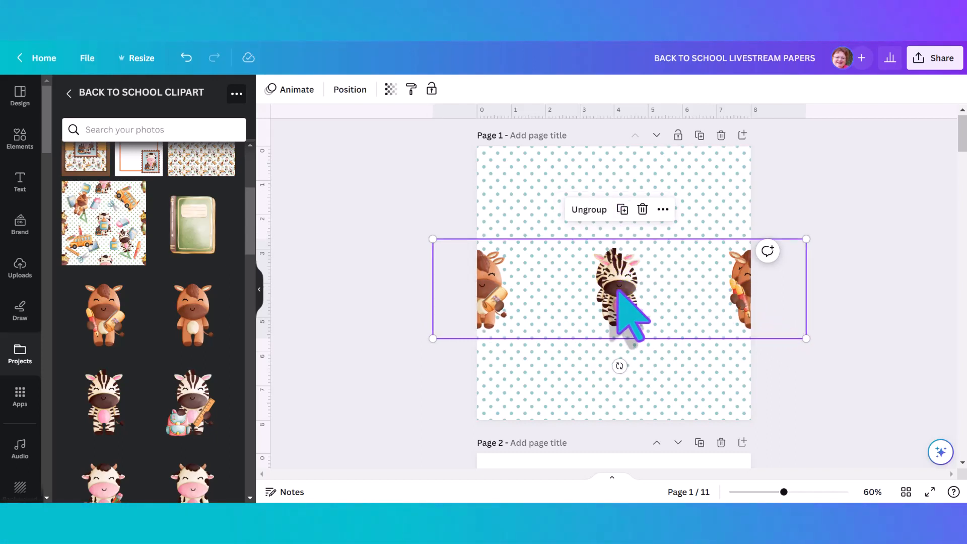
{"action": "left_click_drag", "start_coordinate": [618, 295], "coordinate": [605, 145]}
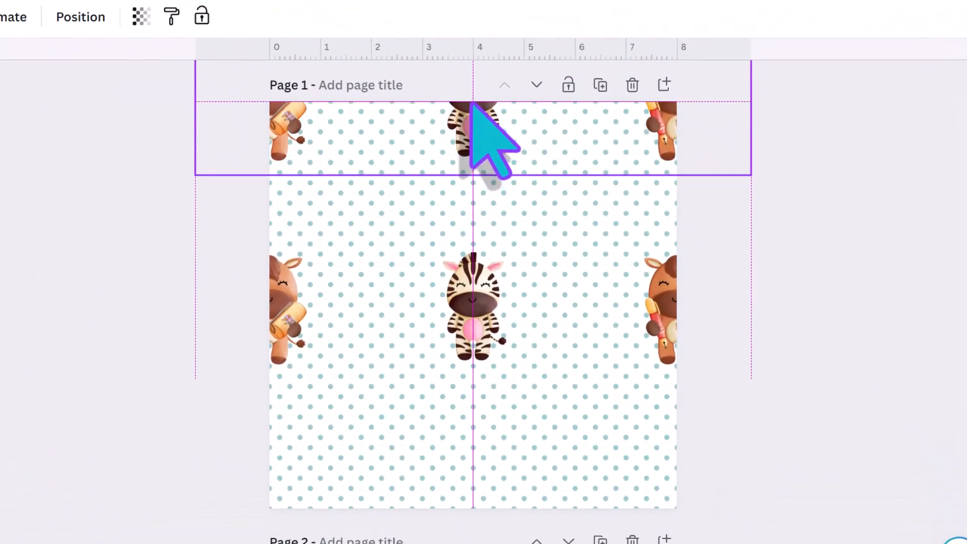
{"action": "left_click_drag", "start_coordinate": [470, 103], "coordinate": [470, 104]}
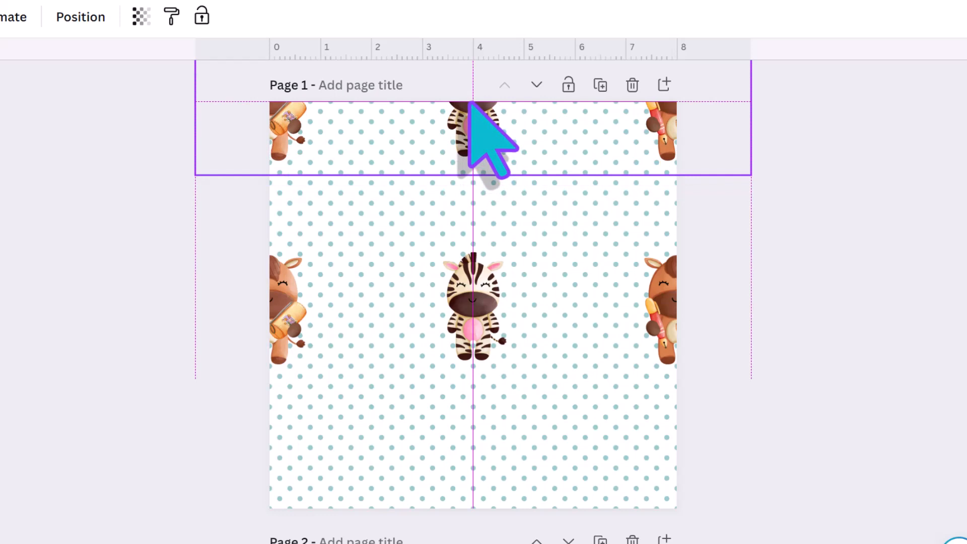
{"action": "left_click_drag", "start_coordinate": [469, 103], "coordinate": [470, 103]}
{"action": "left_click_drag", "start_coordinate": [469, 104], "coordinate": [469, 104]}
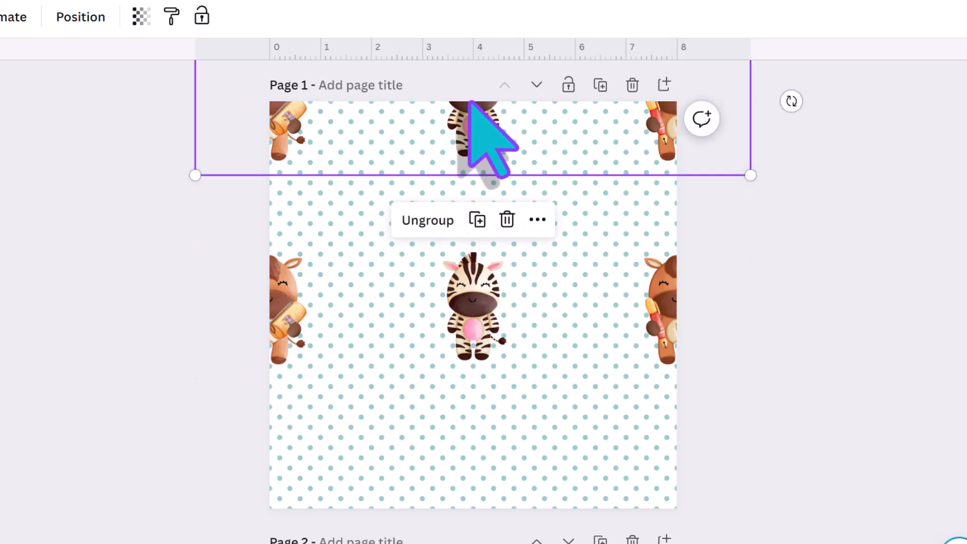
Duplicate the top animal row and center the copy on page 1's bottom edge, aligned with the other rows
{"action": "left_click", "coordinate": [477, 220]}
{"action": "left_click_drag", "start_coordinate": [492, 119], "coordinate": [482, 516]}
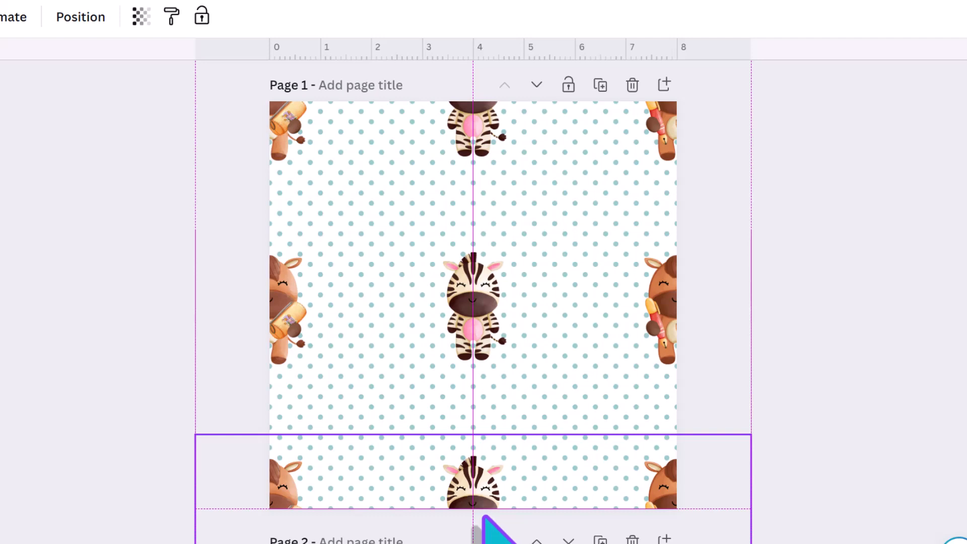
{"action": "left_click_drag", "start_coordinate": [483, 516], "coordinate": [483, 516]}
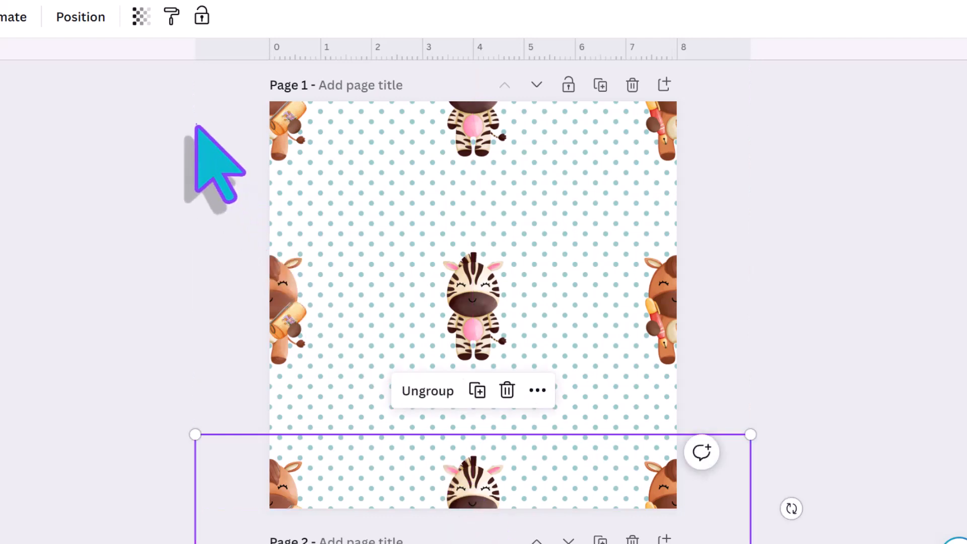
Lock all three animal rows on page 1 together
{"action": "left_click", "coordinate": [198, 119]}
{"action": "left_click_drag", "start_coordinate": [200, 115], "coordinate": [718, 494]}
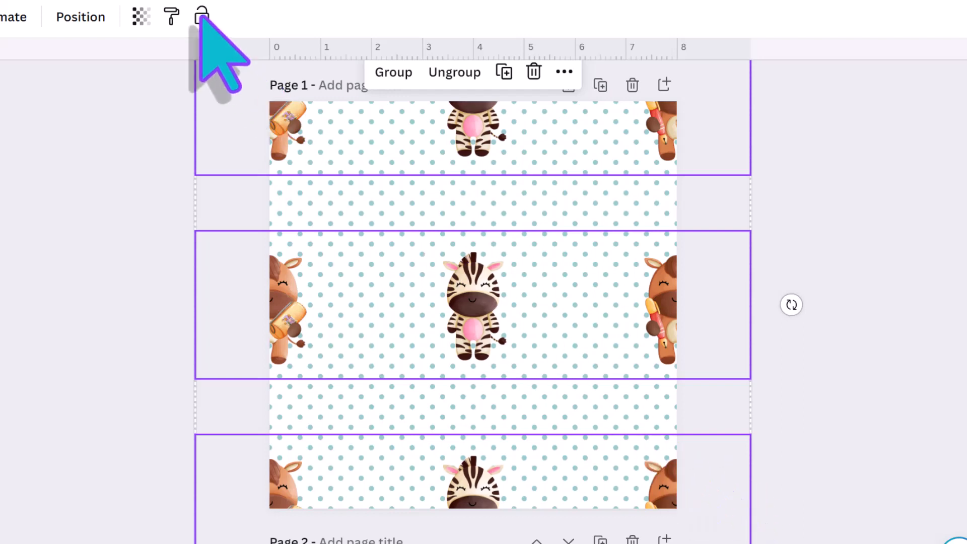
{"action": "left_click", "coordinate": [201, 15]}
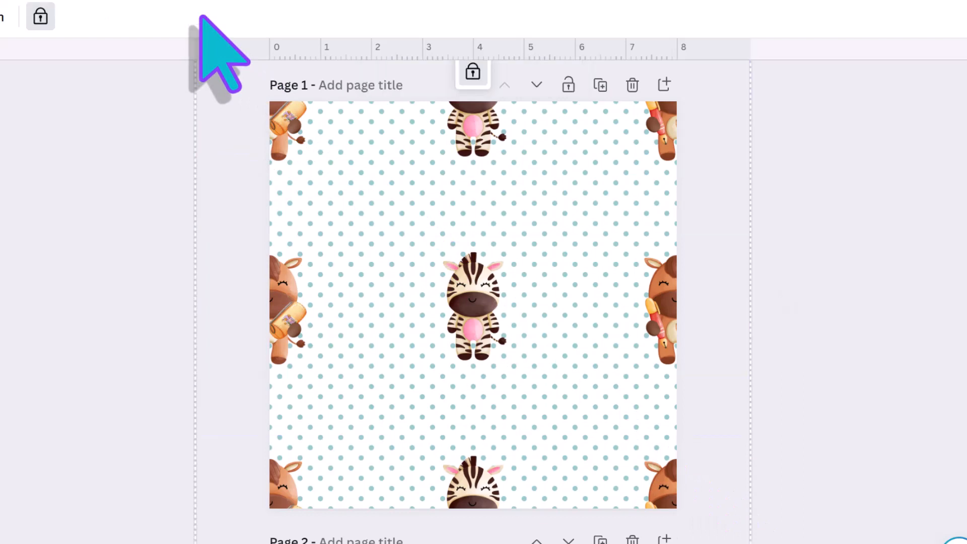
Add the pink and teal backpack, shrink it, tilt it clockwise and place it in page 1's upper left area between the horses
{"action": "left_click", "coordinate": [104, 274]}
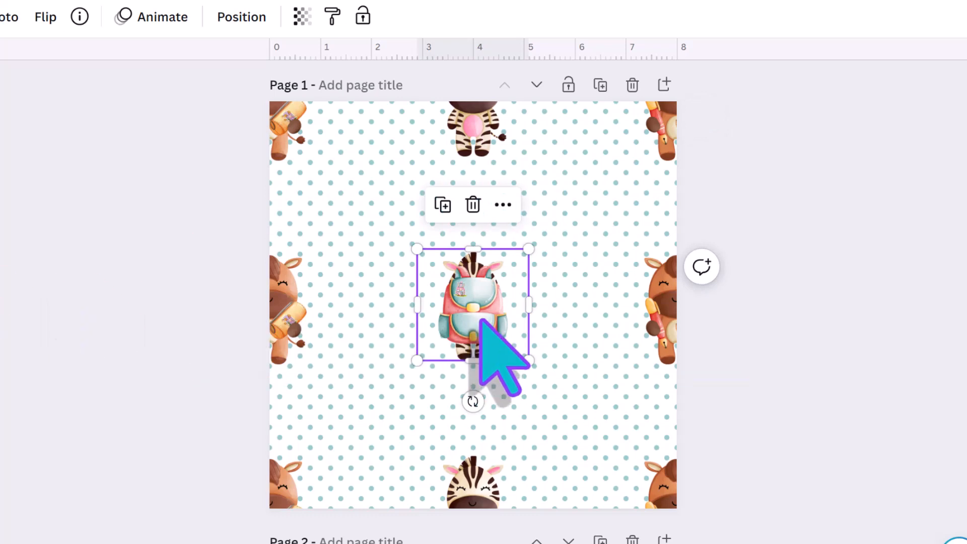
{"action": "left_click_drag", "start_coordinate": [481, 317], "coordinate": [402, 225]}
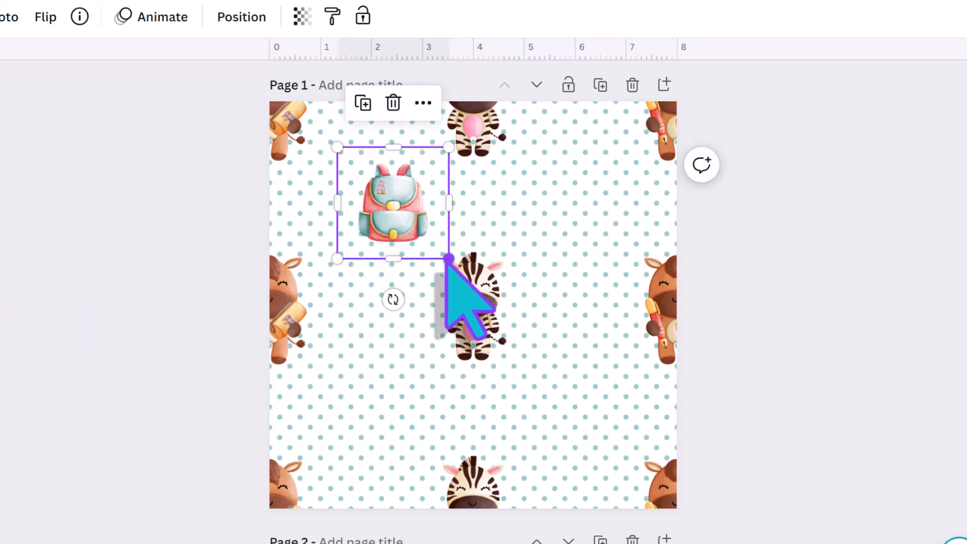
{"action": "left_click_drag", "start_coordinate": [447, 262], "coordinate": [409, 238]}
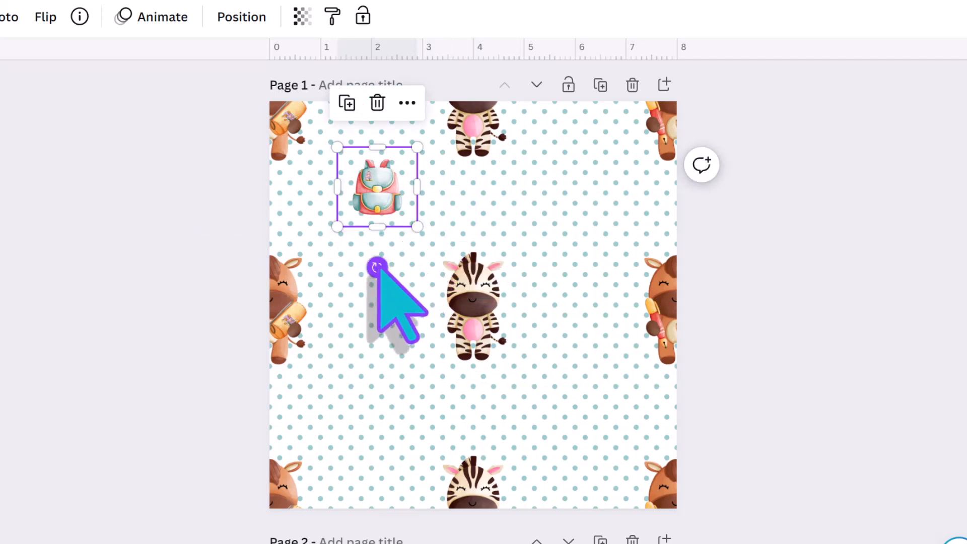
{"action": "left_click_drag", "start_coordinate": [377, 266], "coordinate": [343, 253]}
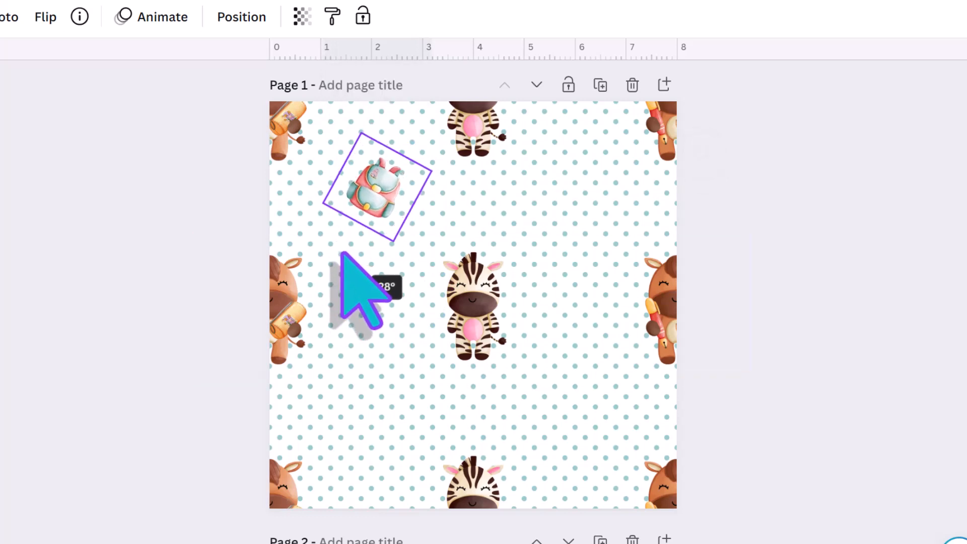
{"action": "left_click_drag", "start_coordinate": [379, 195], "coordinate": [346, 215]}
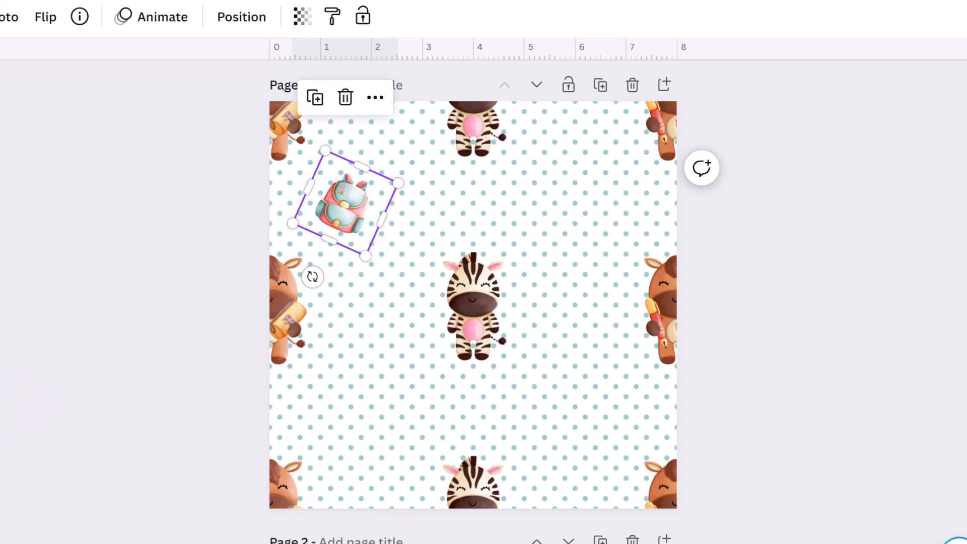
Place the blue book clipart in page 1's upper right area, small and tilted
{"action": "left_click_drag", "start_coordinate": [456, 311], "coordinate": [559, 234]}
{"action": "left_click_drag", "start_coordinate": [574, 310], "coordinate": [619, 301]}
Duplicate the backpack, move the copy to page 1's lower right area beside the center zebra, and rotate it further clockwise
{"action": "left_click", "coordinate": [332, 202]}
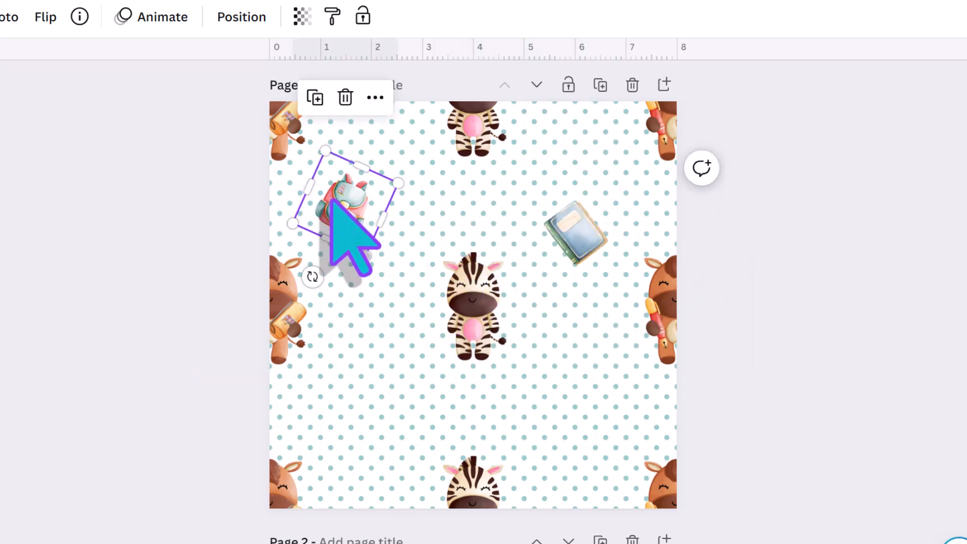
{"action": "left_click", "coordinate": [316, 98]}
{"action": "left_click_drag", "start_coordinate": [356, 207], "coordinate": [583, 378]}
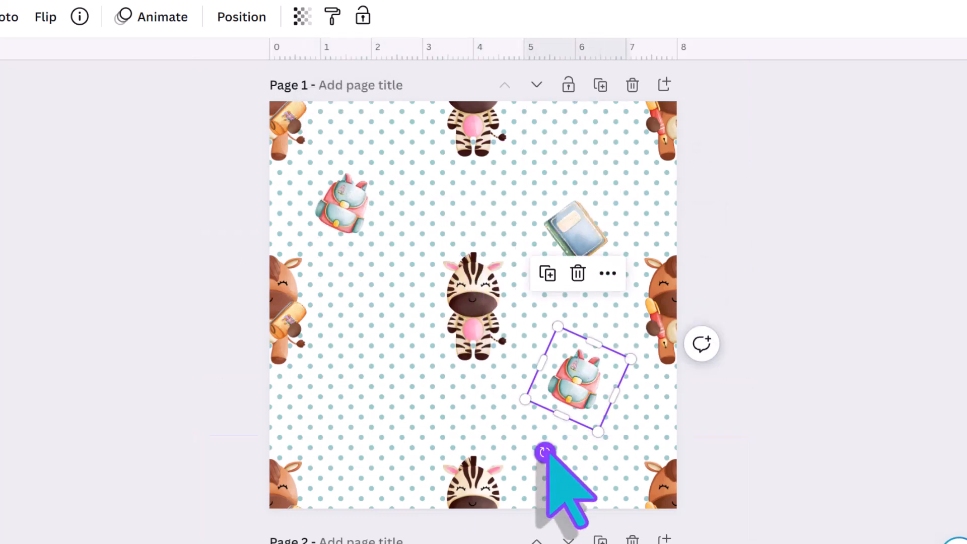
{"action": "left_click_drag", "start_coordinate": [545, 452], "coordinate": [533, 367]}
Duplicate the blue book, move the copy to page 1's lower left area and rotate it to a different angle
{"action": "left_click", "coordinate": [564, 237]}
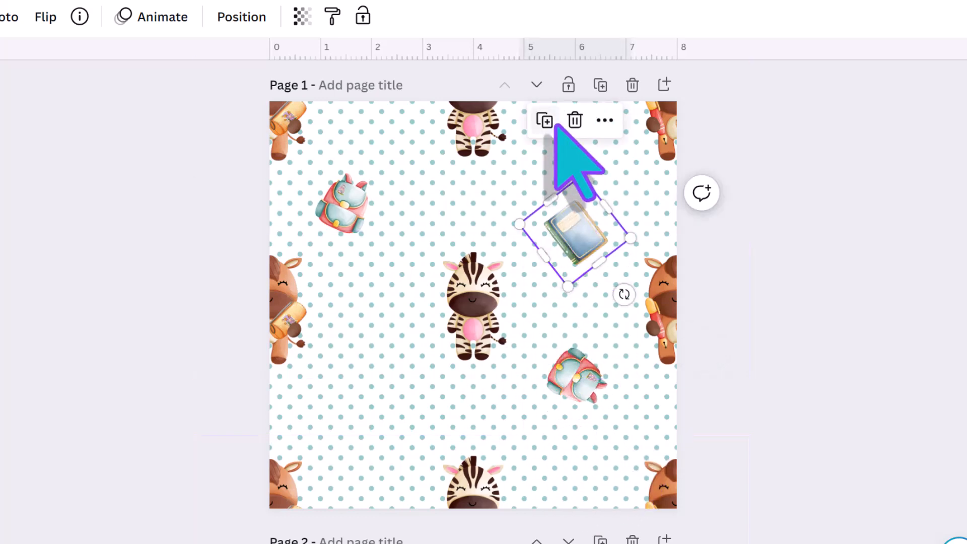
{"action": "left_click", "coordinate": [544, 120]}
{"action": "left_click_drag", "start_coordinate": [576, 233], "coordinate": [362, 440]}
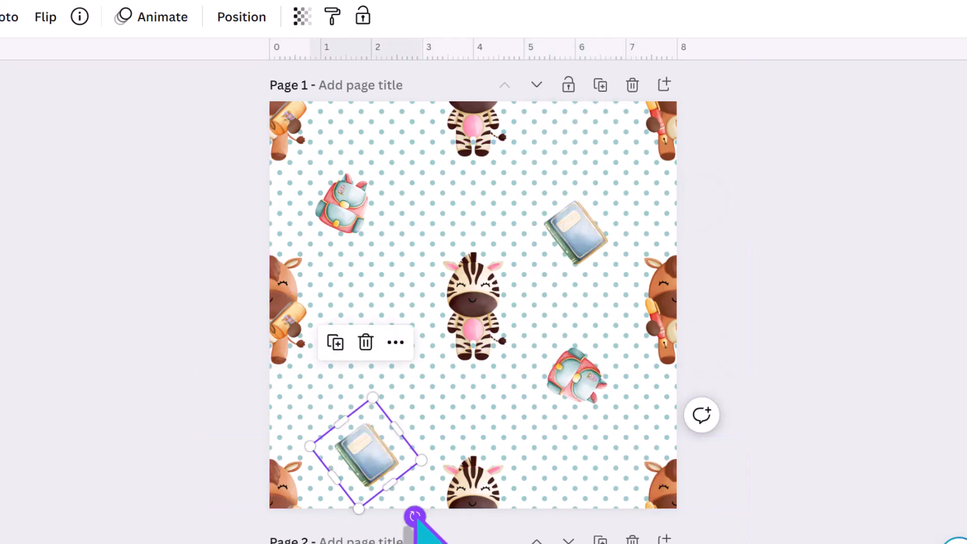
{"action": "left_click_drag", "start_coordinate": [414, 515], "coordinate": [421, 421]}
Duplicate the upper left backpack, shrink the copy, turn it on its side and place it above the lower left book
{"action": "left_click", "coordinate": [362, 206]}
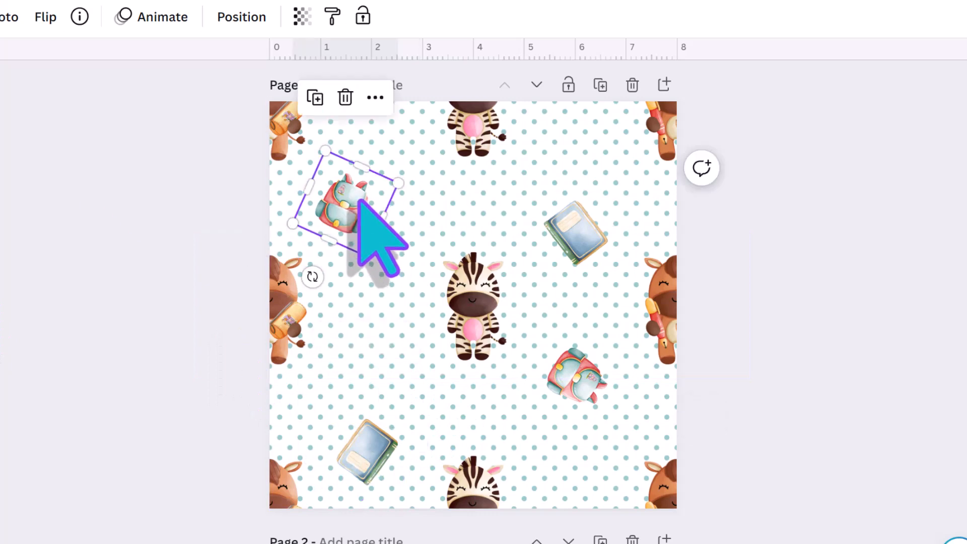
{"action": "left_click", "coordinate": [315, 97]}
{"action": "left_click_drag", "start_coordinate": [328, 134], "coordinate": [355, 366]}
{"action": "left_click_drag", "start_coordinate": [367, 406], "coordinate": [316, 402]}
{"action": "left_click_drag", "start_coordinate": [268, 452], "coordinate": [358, 412]}
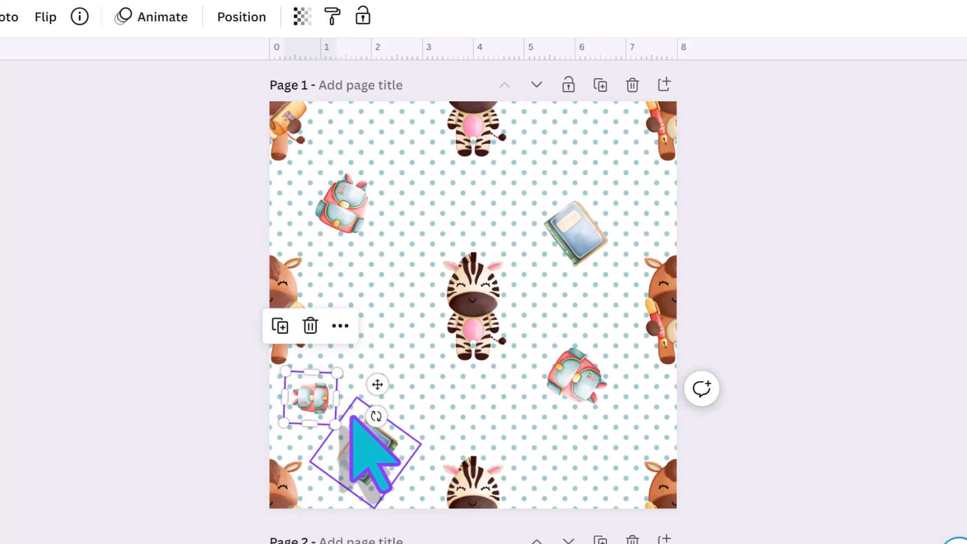
Duplicate the upper right book, shrink the copy and place it near the top edge between the backpack and the top zebra
{"action": "left_click", "coordinate": [574, 232]}
{"action": "left_click", "coordinate": [545, 124]}
{"action": "left_click_drag", "start_coordinate": [599, 256], "coordinate": [410, 149]}
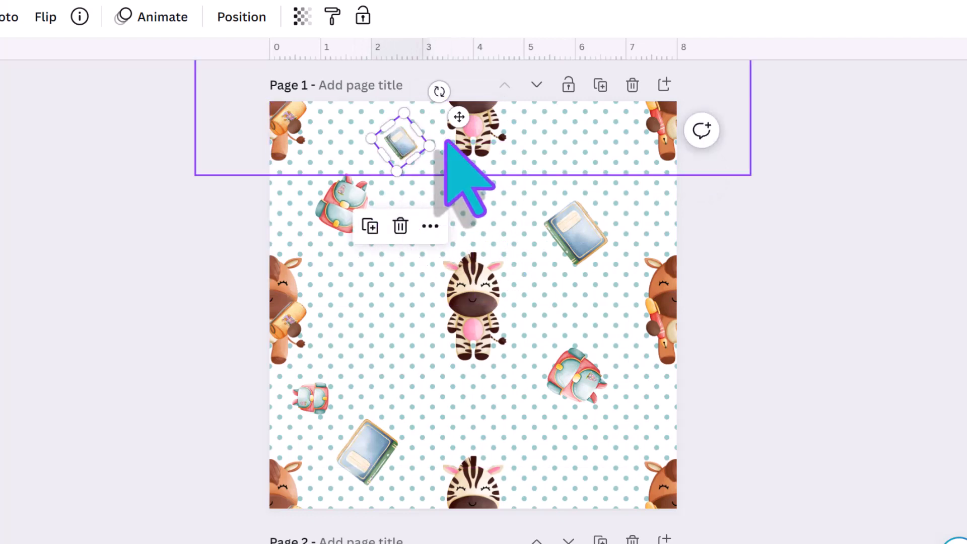
Tilt the small book near page 1's top edge and place the pencil between the left animal and the center zebra, rotated tip up
{"action": "left_click_drag", "start_coordinate": [438, 91], "coordinate": [414, 191]}
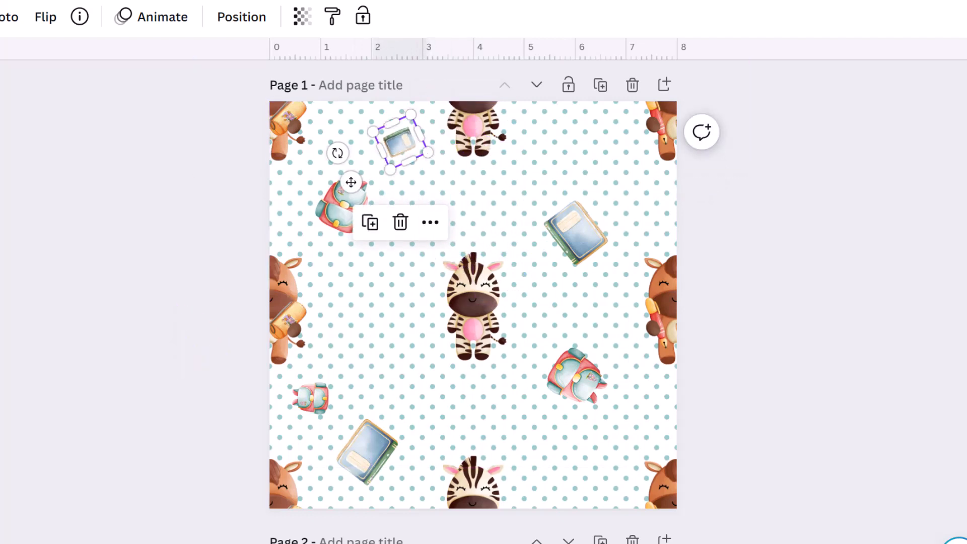
{"action": "key", "text": "ctrl+v"}
{"action": "left_click_drag", "start_coordinate": [505, 340], "coordinate": [406, 356]}
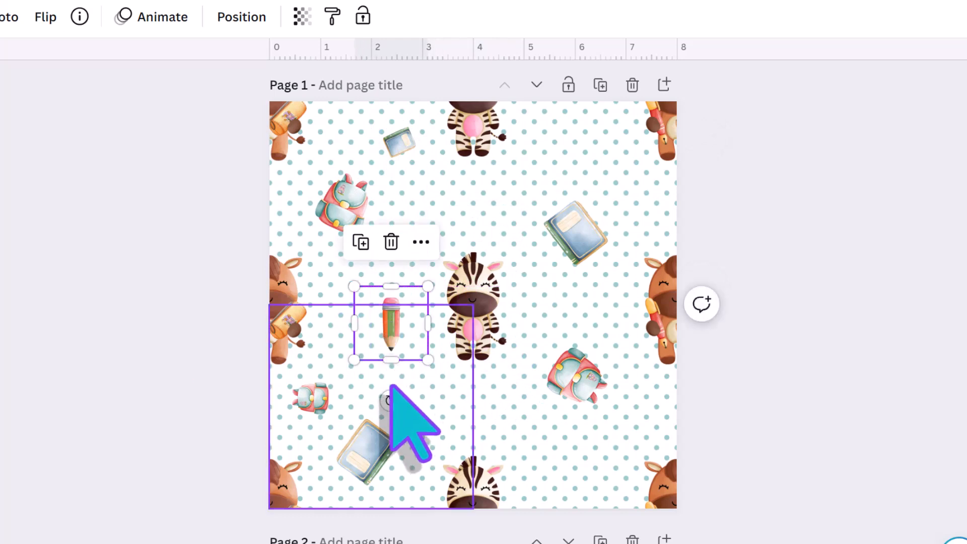
{"action": "left_click_drag", "start_coordinate": [395, 393], "coordinate": [345, 383]}
{"action": "left_click_drag", "start_coordinate": [394, 325], "coordinate": [377, 303]}
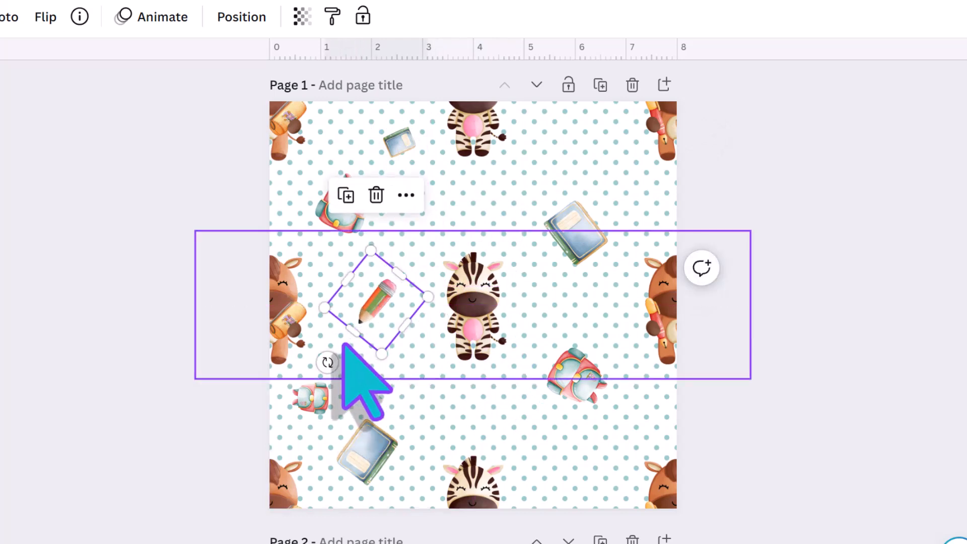
{"action": "mouse_move", "coordinate": [343, 360]}
{"action": "left_mouse_down"}
{"action": "mouse_move", "coordinate": [380, 358]}
{"action": "mouse_move", "coordinate": [405, 279]}
{"action": "mouse_move", "coordinate": [612, 143]}
{"action": "mouse_move", "coordinate": [600, 149]}
{"action": "left_mouse_up"}
Add two smaller pencil copies, one in the upper right area and one beside the bottom zebra, each rotated to a different angle
{"action": "left_click", "coordinate": [346, 208]}
{"action": "left_click_drag", "start_coordinate": [581, 203], "coordinate": [625, 76]}
{"action": "left_click", "coordinate": [583, 233]}
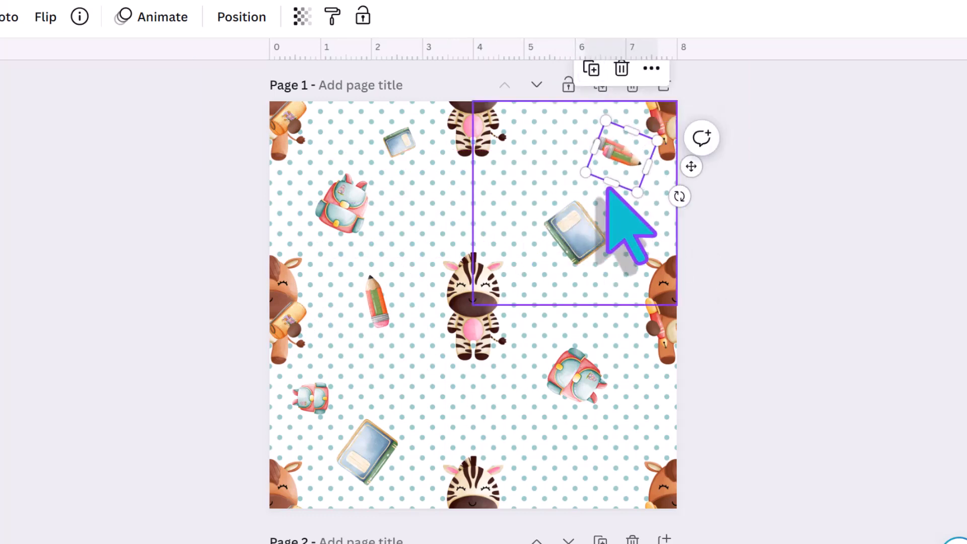
{"action": "left_click_drag", "start_coordinate": [614, 174], "coordinate": [566, 489]}
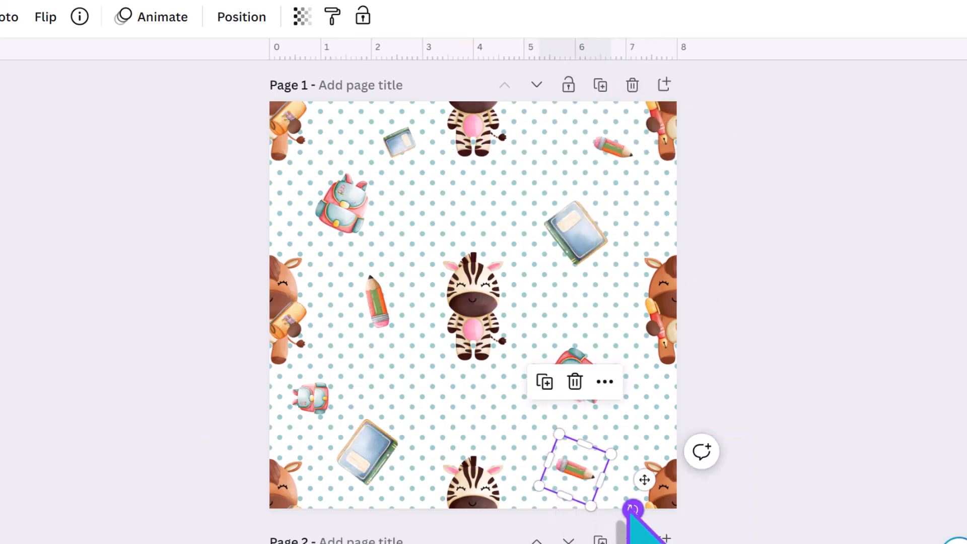
{"action": "mouse_move", "coordinate": [634, 510]}
{"action": "left_mouse_down"}
{"action": "mouse_move", "coordinate": [572, 410]}
{"action": "mouse_move", "coordinate": [521, 487]}
{"action": "left_mouse_up"}
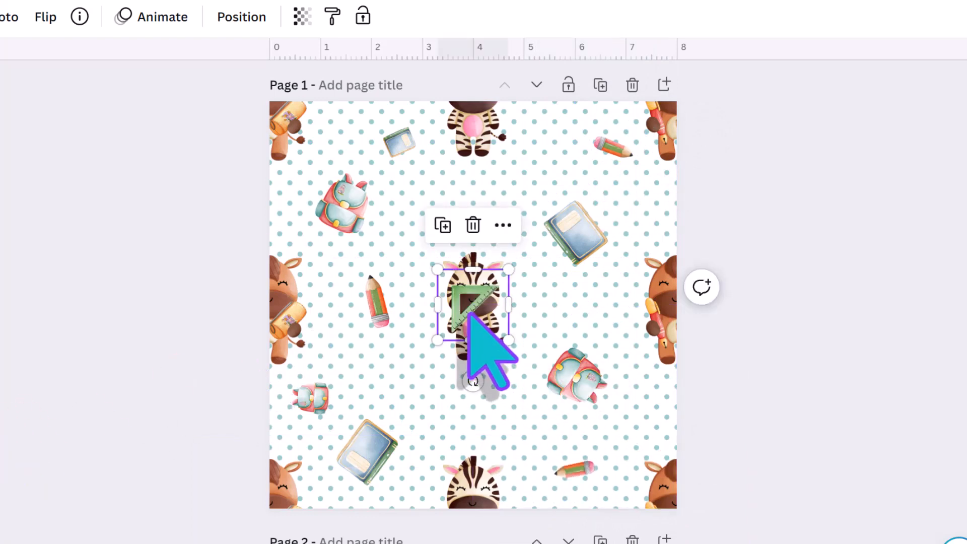
Place one green set square beside the upper right pencil and another at a different angle below the center zebra
{"action": "left_click_drag", "start_coordinate": [469, 314], "coordinate": [559, 146]}
{"action": "left_click", "coordinate": [434, 334]}
{"action": "left_click_drag", "start_coordinate": [545, 184], "coordinate": [501, 268]}
{"action": "left_click", "coordinate": [525, 75]}
{"action": "key", "text": "Delete"}
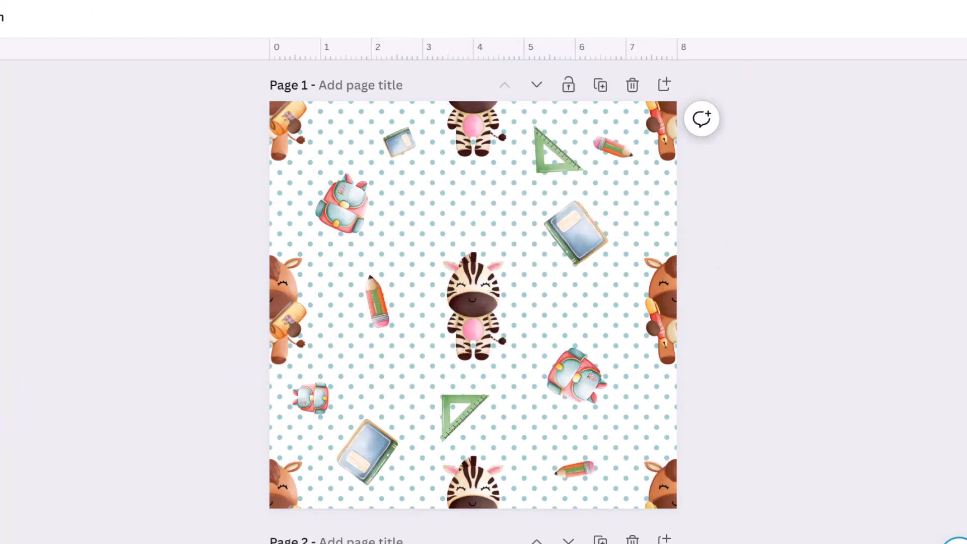
Place one ruler horizontally below the lower right backpack and another upright between the upper left backpack and the zebras
{"action": "left_click_drag", "start_coordinate": [472, 305], "coordinate": [421, 212]}
{"action": "left_click", "coordinate": [593, 331]}
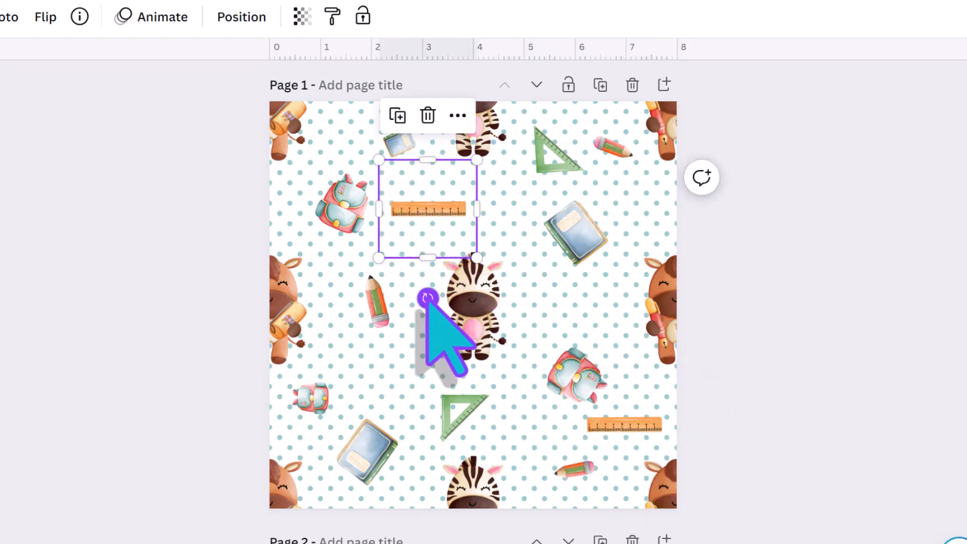
{"action": "left_click_drag", "start_coordinate": [428, 298], "coordinate": [469, 209]}
Shift the upper left backpack and small book outward, then move the upright ruler beside the backpack and tilt it slightly
{"action": "left_click_drag", "start_coordinate": [352, 208], "coordinate": [325, 202]}
{"action": "left_click_drag", "start_coordinate": [411, 145], "coordinate": [386, 132]}
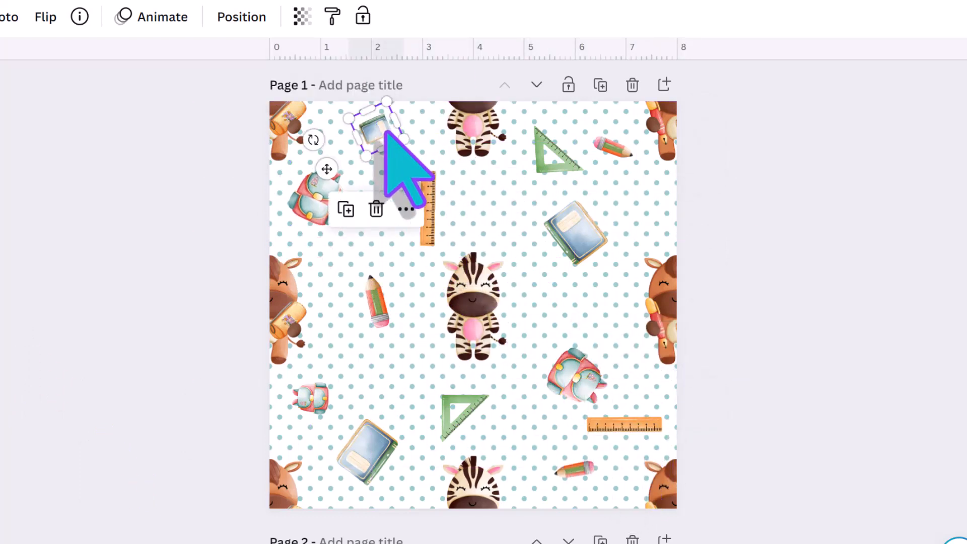
{"action": "left_click_drag", "start_coordinate": [423, 212], "coordinate": [391, 200]}
{"action": "left_click_drag", "start_coordinate": [475, 216], "coordinate": [460, 201]}
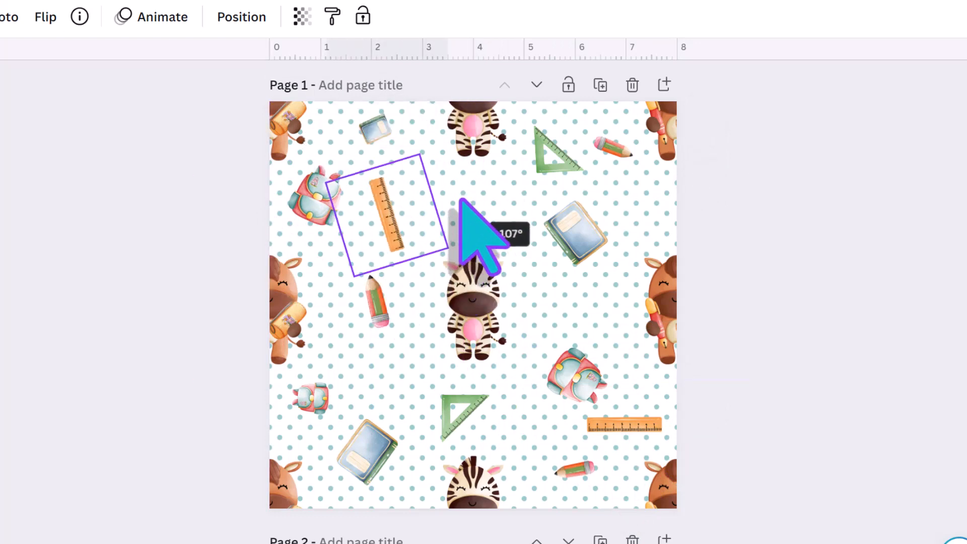
Move the left pencil down, then place one pair of scissors above it and another above the center zebra at a different angle
{"action": "left_click_drag", "start_coordinate": [380, 308], "coordinate": [395, 384]}
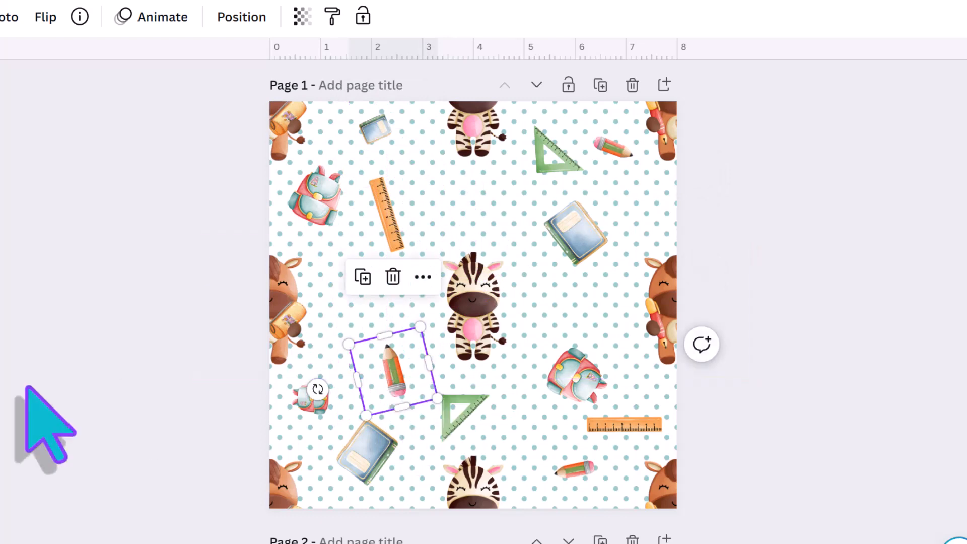
{"action": "key", "text": "ctrl+v"}
{"action": "mouse_move", "coordinate": [472, 300]}
{"action": "left_mouse_down"}
{"action": "mouse_move", "coordinate": [363, 292]}
{"action": "mouse_move", "coordinate": [368, 313]}
{"action": "mouse_move", "coordinate": [356, 319]}
{"action": "mouse_move", "coordinate": [511, 199]}
{"action": "mouse_move", "coordinate": [498, 208]}
{"action": "left_mouse_up"}
{"action": "left_click", "coordinate": [328, 231]}
{"action": "left_click_drag", "start_coordinate": [498, 293], "coordinate": [505, 142]}
{"action": "mouse_move", "coordinate": [503, 212]}
{"action": "left_mouse_down"}
{"action": "mouse_move", "coordinate": [503, 193]}
{"action": "mouse_move", "coordinate": [503, 202]}
{"action": "left_mouse_up"}
Duplicate the scissors, move the copy between the lower set square and the horizontal ruler, and rotate it to point downward
{"action": "left_click", "coordinate": [470, 125]}
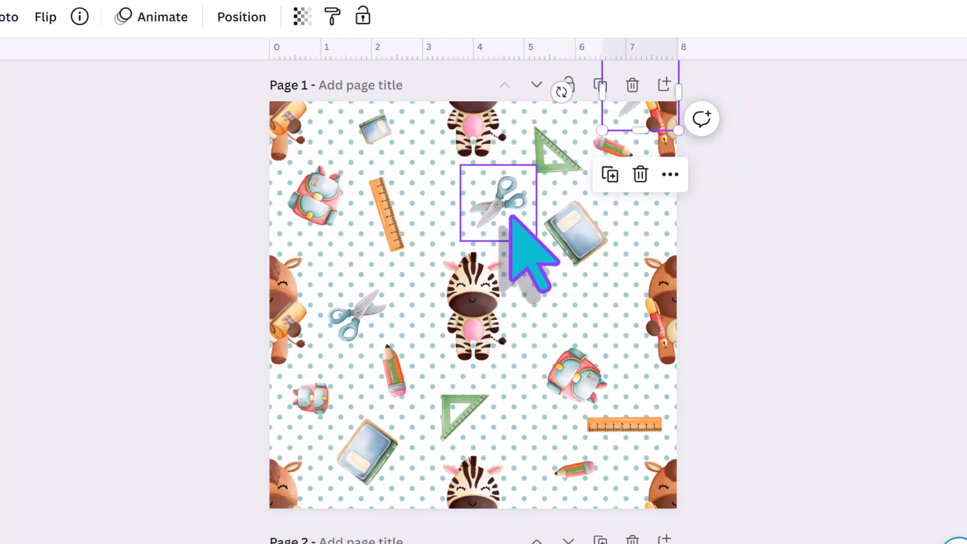
{"action": "left_click_drag", "start_coordinate": [630, 118], "coordinate": [528, 465]}
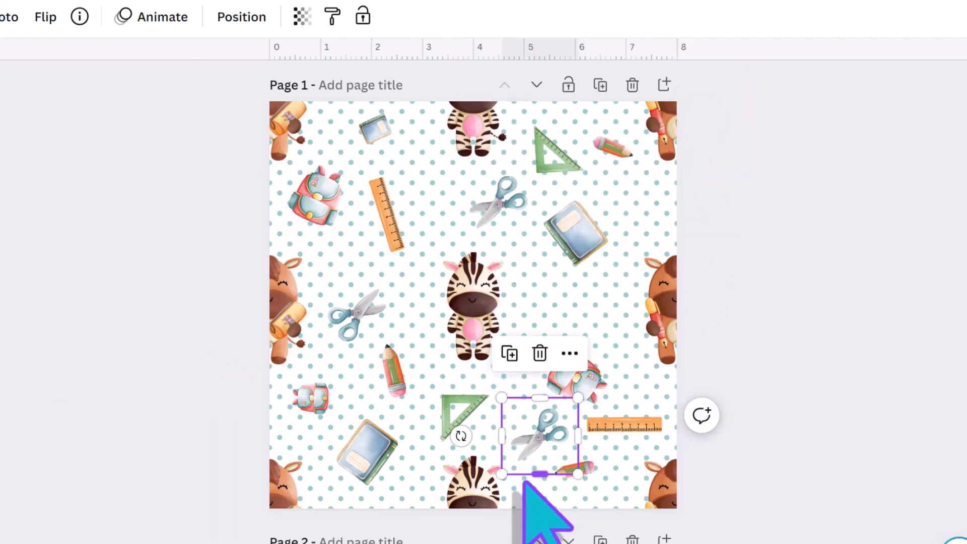
{"action": "left_click_drag", "start_coordinate": [460, 434], "coordinate": [527, 467]}
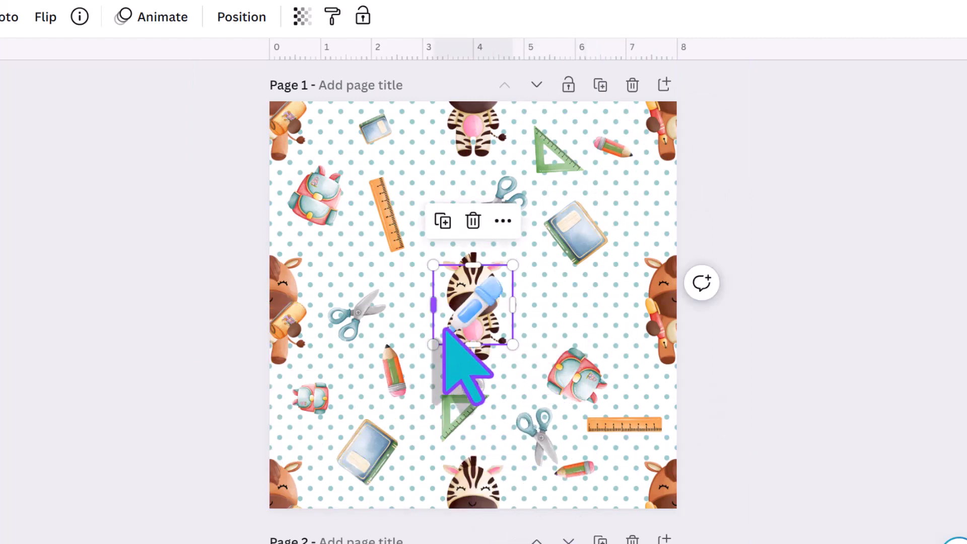
Place blue highlighters beside the upper right book and the lower left book, shifting the lower set square and book to make room
{"action": "left_click_drag", "start_coordinate": [469, 305], "coordinate": [587, 305]}
{"action": "left_click_drag", "start_coordinate": [589, 379], "coordinate": [410, 485]}
{"action": "left_click", "coordinate": [607, 137]}
{"action": "left_click_drag", "start_coordinate": [334, 492], "coordinate": [481, 398]}
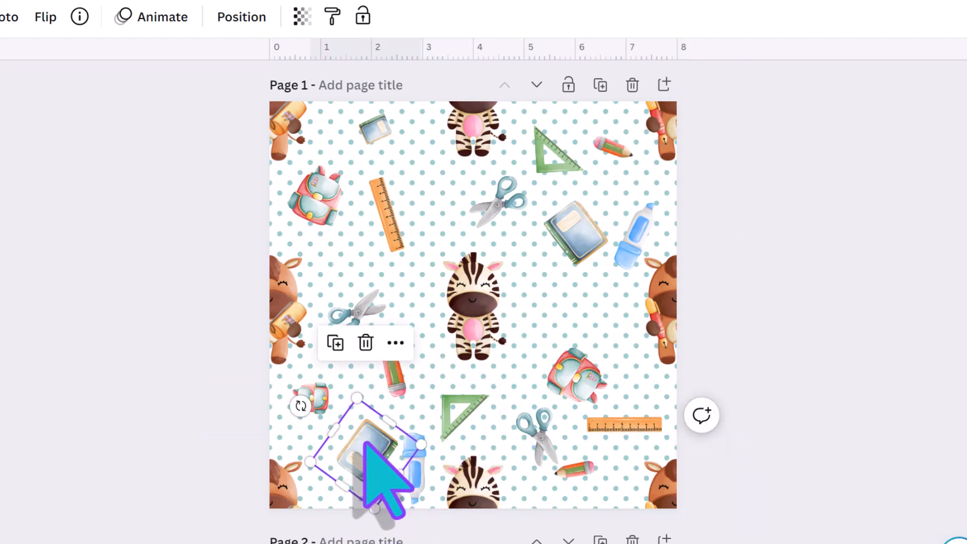
{"action": "mouse_move", "coordinate": [372, 448]}
{"action": "left_mouse_down"}
{"action": "mouse_move", "coordinate": [424, 451]}
{"action": "mouse_move", "coordinate": [496, 384]}
{"action": "mouse_move", "coordinate": [417, 428]}
{"action": "mouse_move", "coordinate": [436, 407]}
{"action": "mouse_move", "coordinate": [358, 445]}
{"action": "mouse_move", "coordinate": [373, 460]}
{"action": "left_mouse_up"}
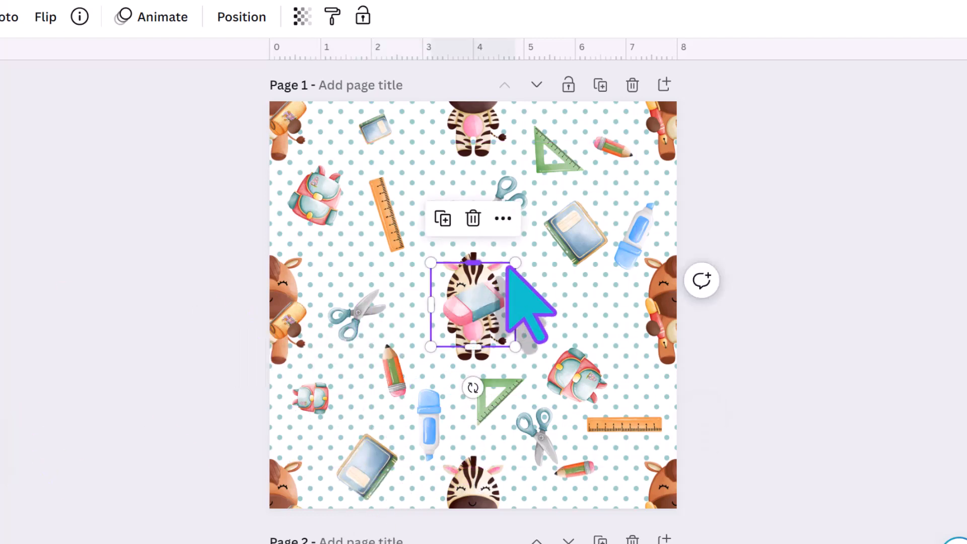
Place the eraser just right of the center zebra and shift the upright ruler away from the upper left backpack
{"action": "mouse_move", "coordinate": [473, 297]}
{"action": "left_mouse_down"}
{"action": "mouse_move", "coordinate": [572, 297]}
{"action": "mouse_move", "coordinate": [561, 301]}
{"action": "left_mouse_up"}
{"action": "mouse_move", "coordinate": [601, 348]}
{"action": "left_mouse_down"}
{"action": "mouse_move", "coordinate": [555, 319]}
{"action": "mouse_move", "coordinate": [357, 267]}
{"action": "mouse_move", "coordinate": [351, 256]}
{"action": "left_mouse_up"}
{"action": "left_click", "coordinate": [506, 242]}
{"action": "left_click_drag", "start_coordinate": [387, 216], "coordinate": [437, 202]}
Place one rotated eraser copy between the upper left backpack and ruler, and a more upright copy in the lower right corner
{"action": "left_click", "coordinate": [353, 256]}
{"action": "mouse_move", "coordinate": [353, 256]}
{"action": "left_mouse_down"}
{"action": "mouse_move", "coordinate": [391, 232]}
{"action": "mouse_move", "coordinate": [391, 208]}
{"action": "left_mouse_up"}
{"action": "mouse_move", "coordinate": [386, 275]}
{"action": "left_mouse_down"}
{"action": "mouse_move", "coordinate": [388, 155]}
{"action": "mouse_move", "coordinate": [363, 184]}
{"action": "mouse_move", "coordinate": [332, 251]}
{"action": "mouse_move", "coordinate": [384, 259]}
{"action": "mouse_move", "coordinate": [408, 218]}
{"action": "mouse_move", "coordinate": [344, 225]}
{"action": "mouse_move", "coordinate": [361, 132]}
{"action": "left_mouse_up"}
{"action": "mouse_move", "coordinate": [401, 209]}
{"action": "left_mouse_down"}
{"action": "mouse_move", "coordinate": [559, 436]}
{"action": "mouse_move", "coordinate": [628, 472]}
{"action": "mouse_move", "coordinate": [629, 485]}
{"action": "left_mouse_up"}
{"action": "left_click_drag", "start_coordinate": [555, 466], "coordinate": [641, 470]}
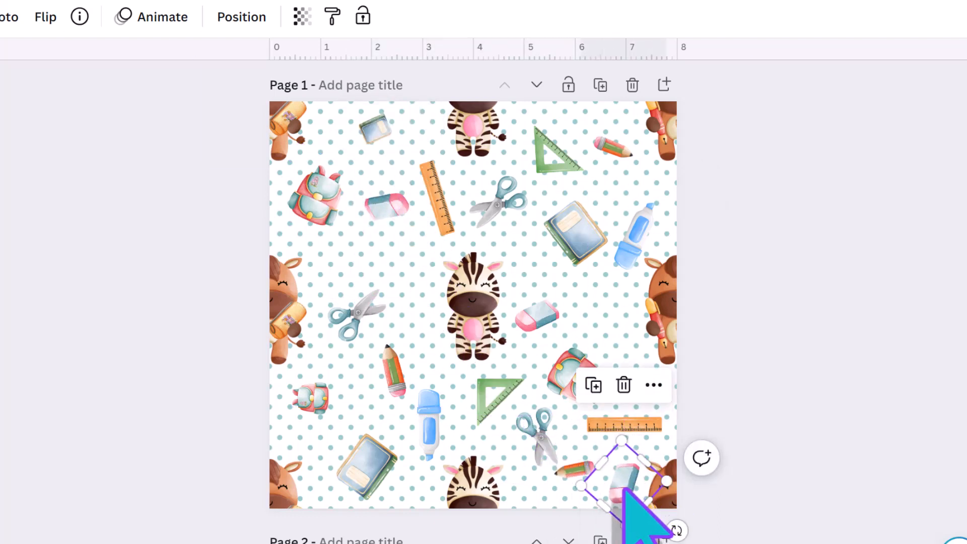
Crop the empty area below the horizontal ruler and move the small pencil beside the bottom zebra closer to the bottom edge
{"action": "left_click", "coordinate": [563, 475]}
{"action": "left_click", "coordinate": [578, 474]}
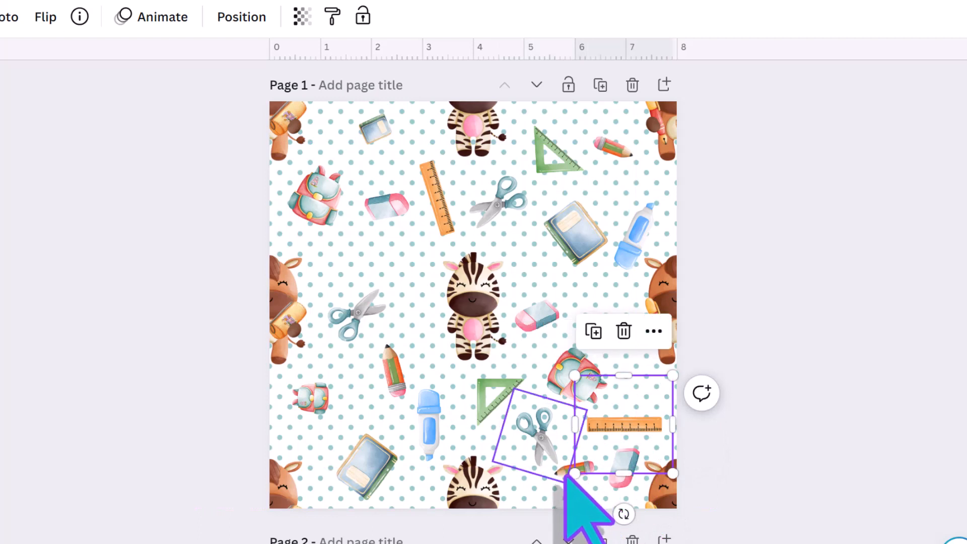
{"action": "left_click_drag", "start_coordinate": [621, 476], "coordinate": [625, 452]}
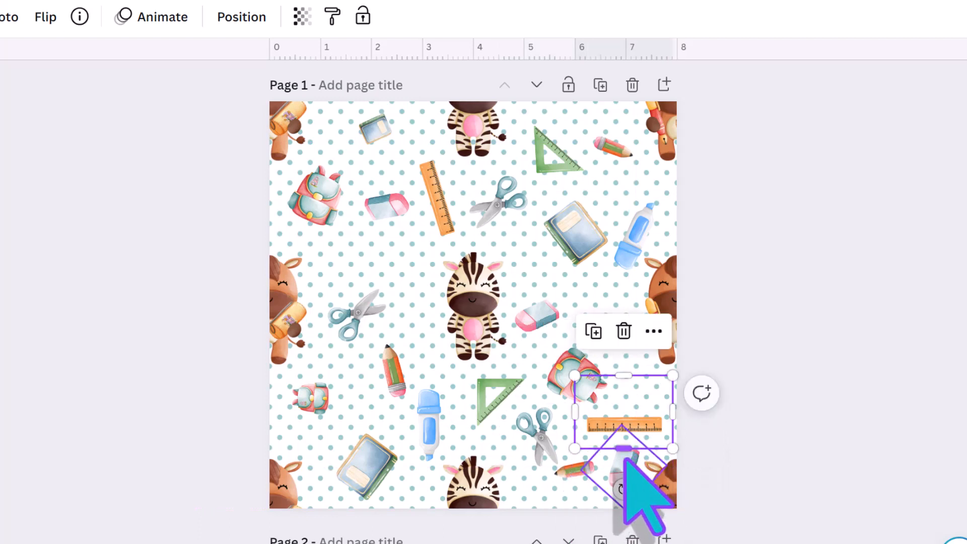
{"action": "left_click", "coordinate": [575, 473]}
{"action": "left_click_drag", "start_coordinate": [575, 474], "coordinate": [578, 493]}
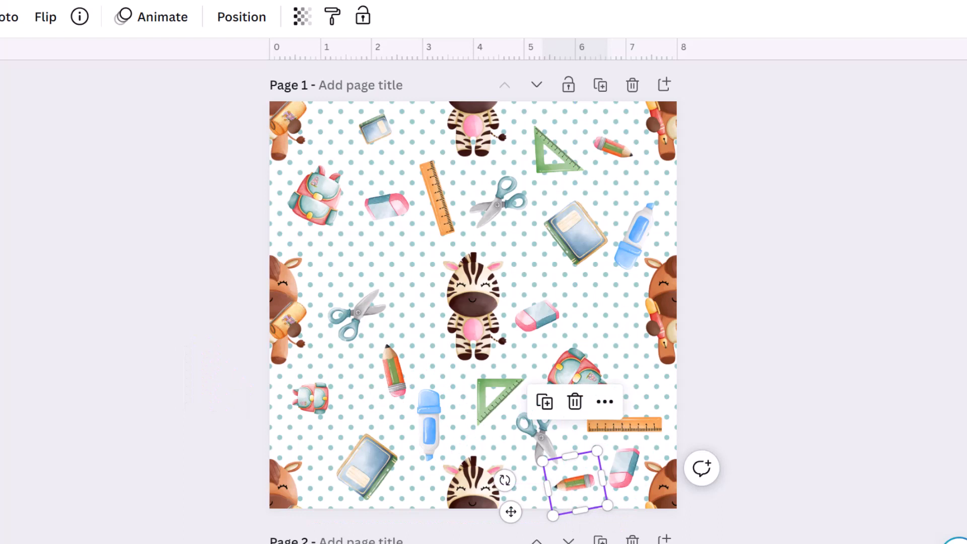
Place glue bottles above the left scissors and above the upper right highlighter, shifting the nearby small pencil and book to make room
{"action": "left_click_drag", "start_coordinate": [479, 309], "coordinate": [402, 258]}
{"action": "mouse_move", "coordinate": [399, 324]}
{"action": "left_mouse_down"}
{"action": "mouse_move", "coordinate": [447, 276]}
{"action": "mouse_move", "coordinate": [411, 237]}
{"action": "mouse_move", "coordinate": [617, 192]}
{"action": "left_mouse_up"}
{"action": "left_click", "coordinate": [368, 153]}
{"action": "left_click_drag", "start_coordinate": [615, 148], "coordinate": [610, 133]}
{"action": "left_click", "coordinate": [615, 194]}
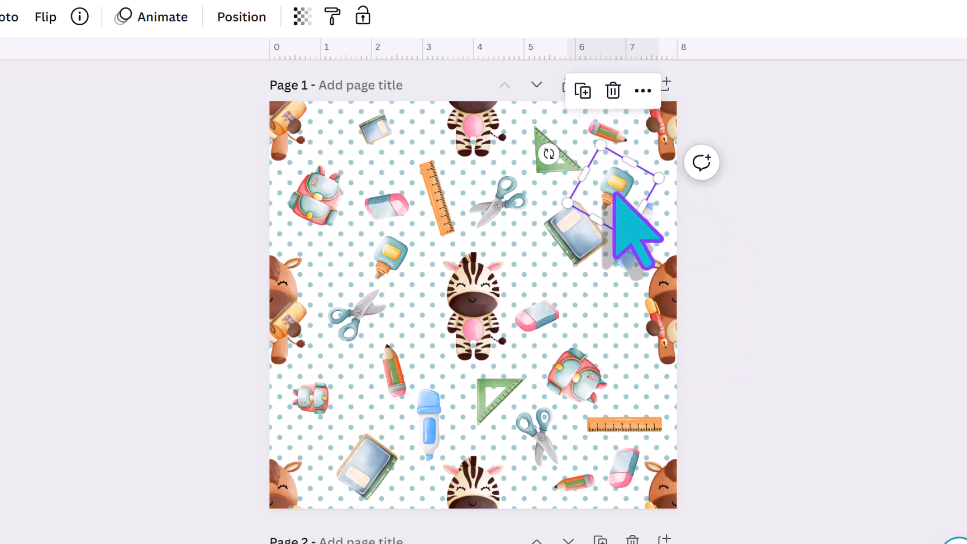
{"action": "left_click_drag", "start_coordinate": [613, 194], "coordinate": [625, 181]}
{"action": "left_click_drag", "start_coordinate": [579, 236], "coordinate": [558, 239]}
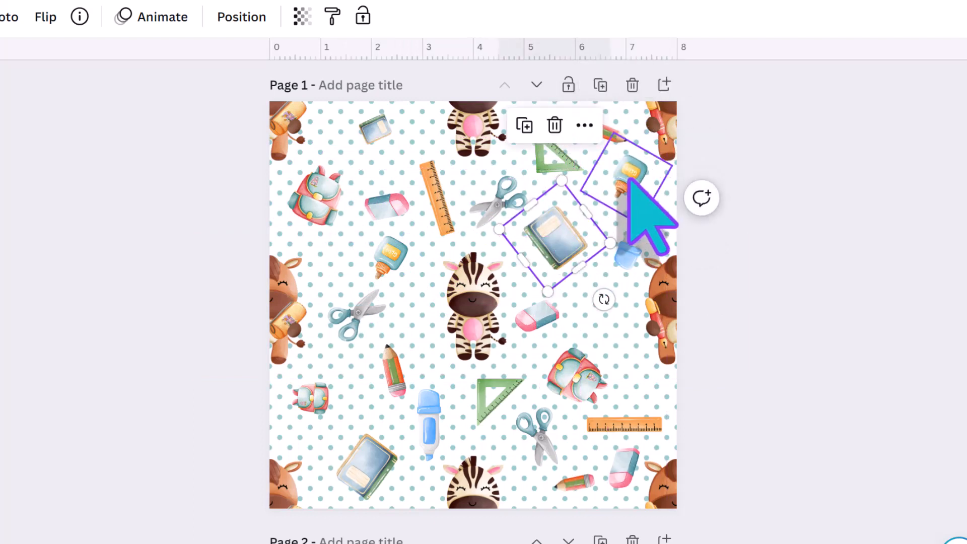
Duplicate the upper right glue bottle, move the copy to the right of the center eraser, and turn it on its side
{"action": "left_click", "coordinate": [629, 181]}
{"action": "left_click", "coordinate": [575, 101]}
{"action": "left_click_drag", "start_coordinate": [617, 212], "coordinate": [602, 316]}
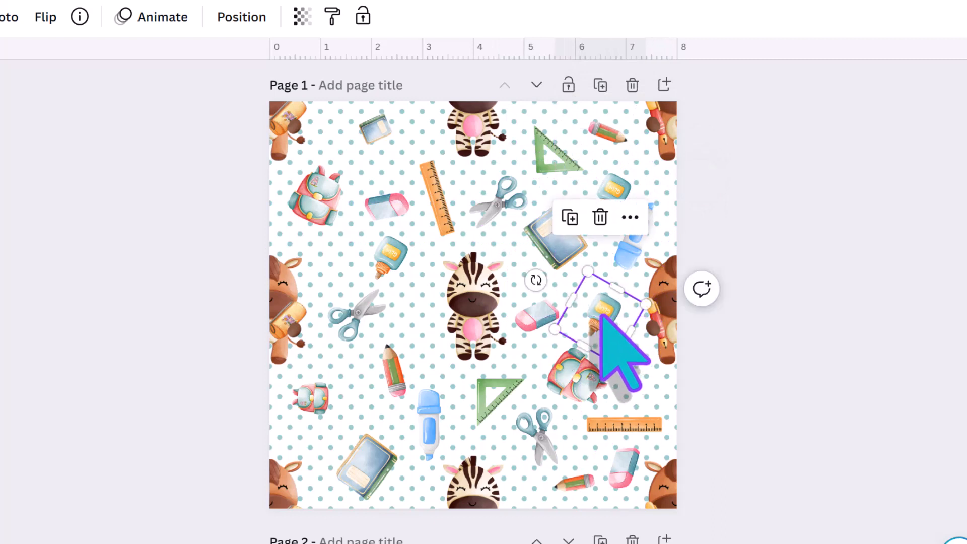
{"action": "left_click_drag", "start_coordinate": [535, 280], "coordinate": [611, 385]}
Adjust the lower left book and small backpack, and fit an upright glue bottle copy between them
{"action": "left_click_drag", "start_coordinate": [370, 470], "coordinate": [384, 460]}
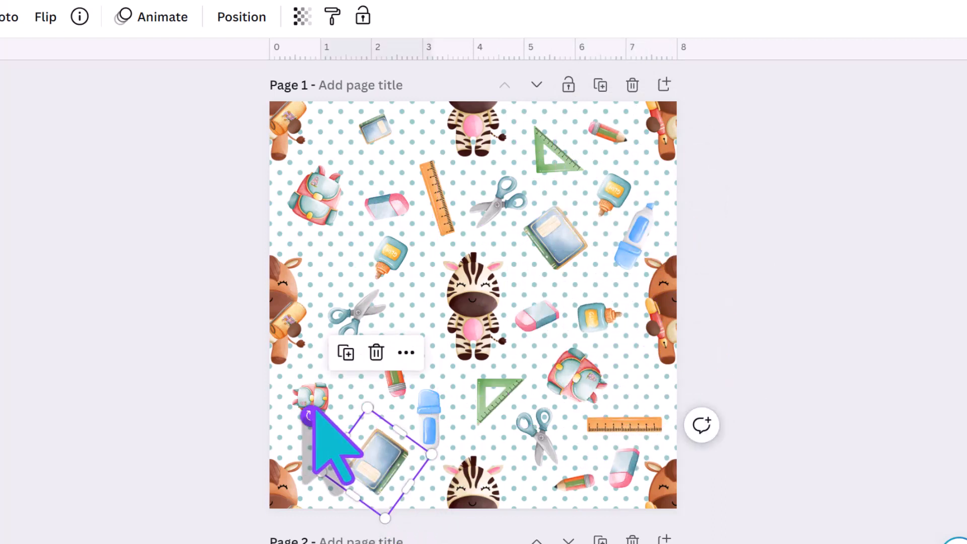
{"action": "left_click_drag", "start_coordinate": [313, 400], "coordinate": [315, 390]}
{"action": "left_click", "coordinate": [591, 310]}
{"action": "left_click", "coordinate": [573, 238]}
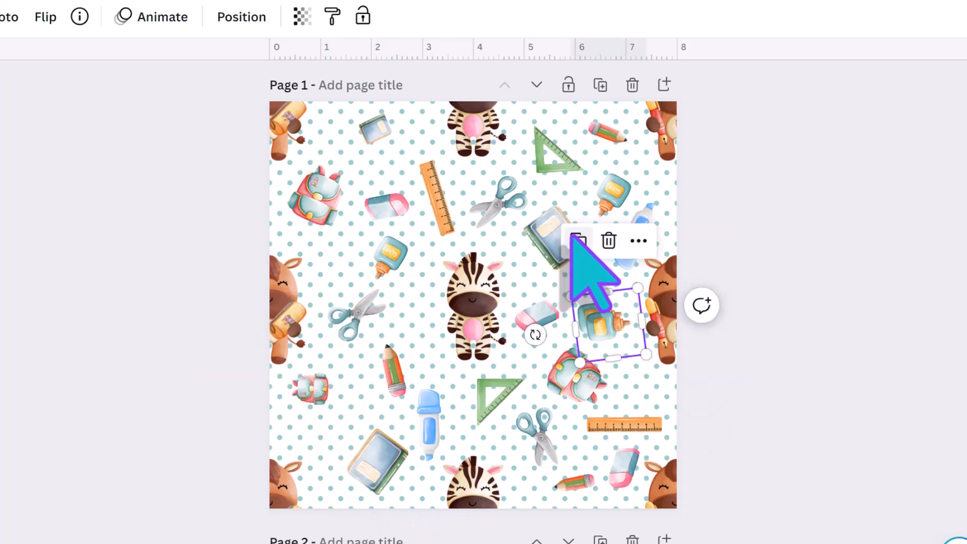
{"action": "left_click_drag", "start_coordinate": [586, 317], "coordinate": [319, 434]}
{"action": "mouse_move", "coordinate": [319, 485]}
{"action": "left_mouse_down"}
{"action": "mouse_move", "coordinate": [376, 353]}
{"action": "mouse_move", "coordinate": [317, 476]}
{"action": "mouse_move", "coordinate": [333, 472]}
{"action": "left_mouse_up"}
{"action": "left_click_drag", "start_coordinate": [388, 456], "coordinate": [392, 463]}
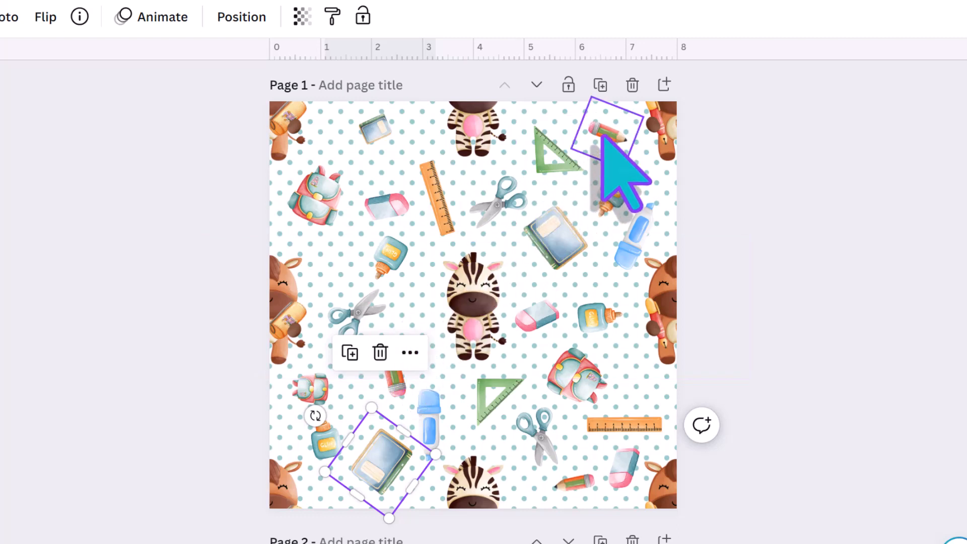
{"action": "left_click", "coordinate": [602, 143]}
{"action": "left_click", "coordinate": [576, 220]}
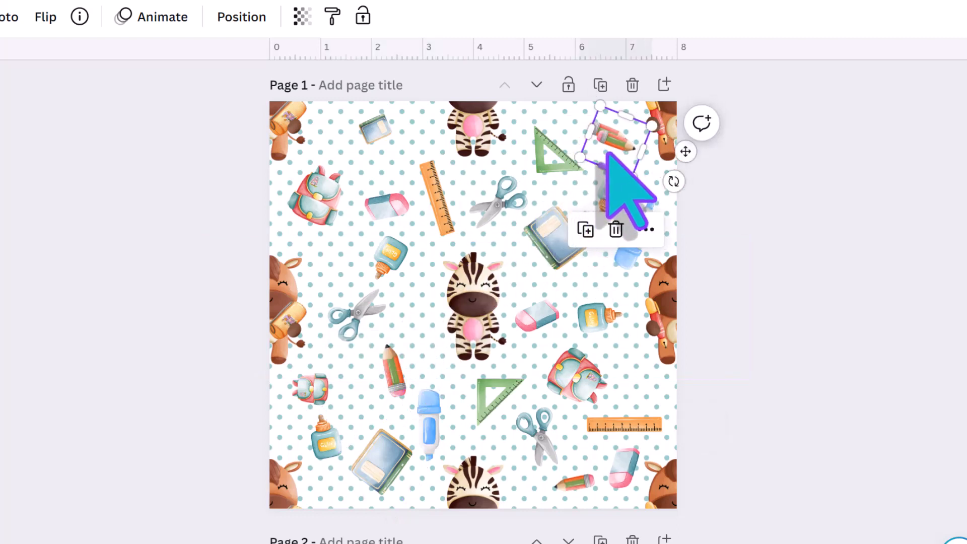
{"action": "mouse_move", "coordinate": [605, 160]}
{"action": "left_mouse_down"}
{"action": "mouse_move", "coordinate": [406, 328]}
{"action": "mouse_move", "coordinate": [407, 315]}
{"action": "left_mouse_up"}
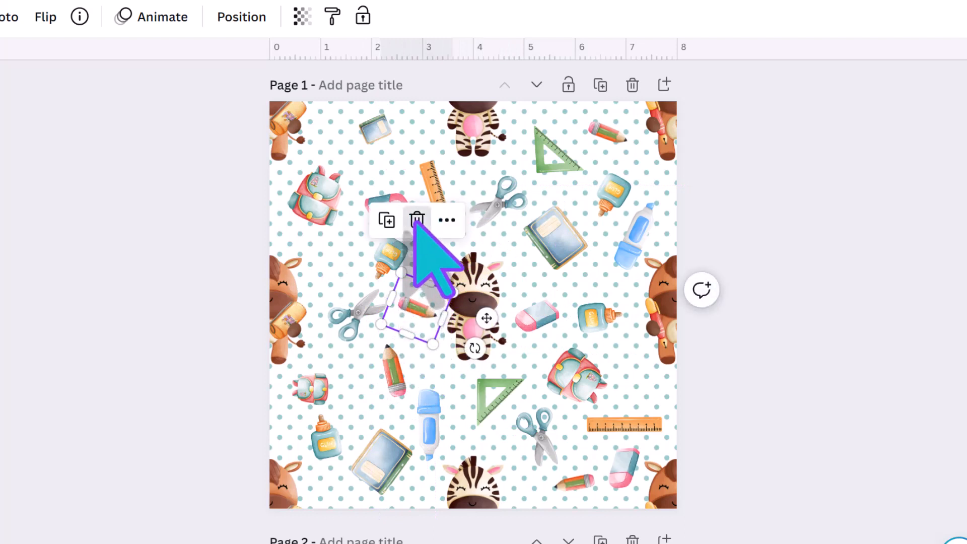
{"action": "left_click", "coordinate": [416, 221]}
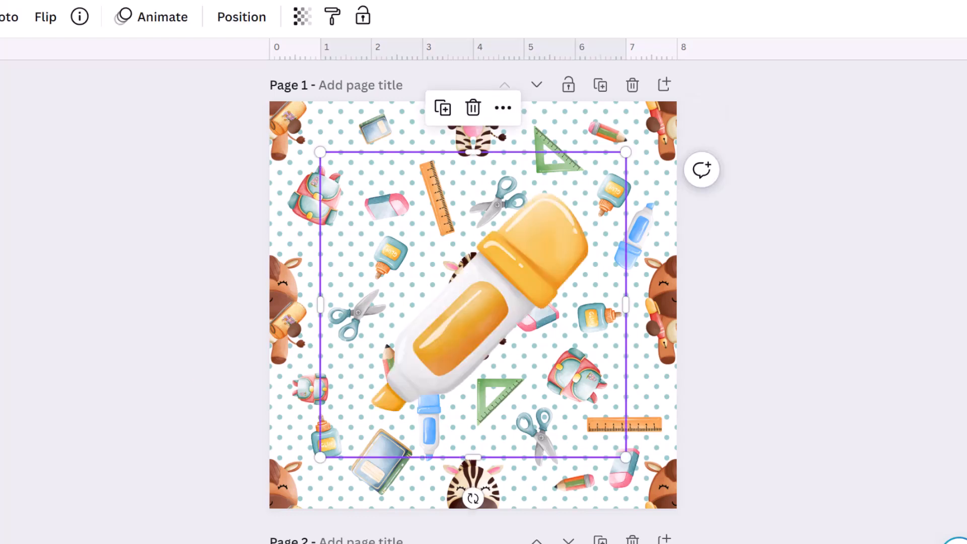
Shrink the yellow highlighter, place it tilted between the left scissors and the center zebra, and lock page 1
{"action": "mouse_move", "coordinate": [626, 151]}
{"action": "left_mouse_down"}
{"action": "mouse_move", "coordinate": [558, 272]}
{"action": "mouse_move", "coordinate": [403, 431]}
{"action": "mouse_move", "coordinate": [386, 365]}
{"action": "mouse_move", "coordinate": [420, 315]}
{"action": "mouse_move", "coordinate": [397, 368]}
{"action": "mouse_move", "coordinate": [458, 337]}
{"action": "mouse_move", "coordinate": [466, 316]}
{"action": "left_mouse_up"}
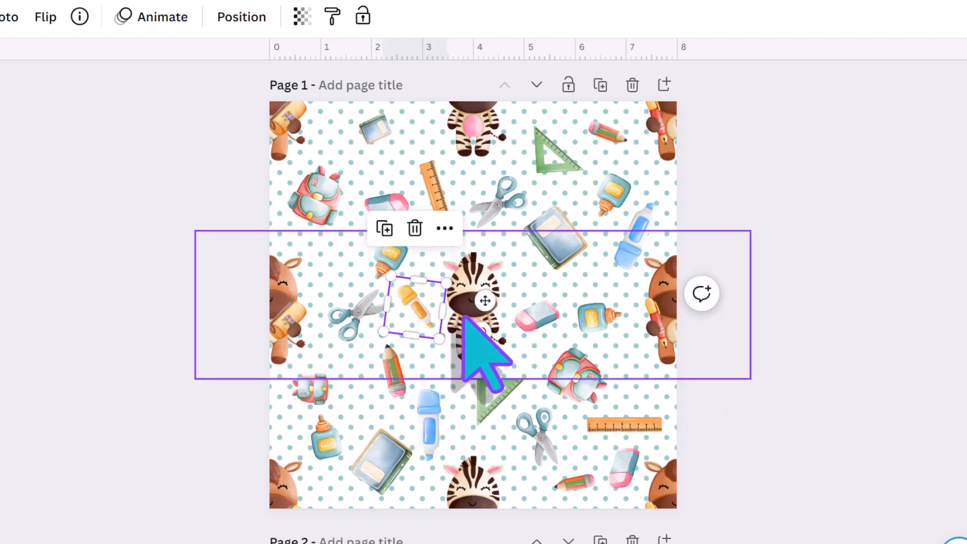
{"action": "left_click", "coordinate": [736, 375]}
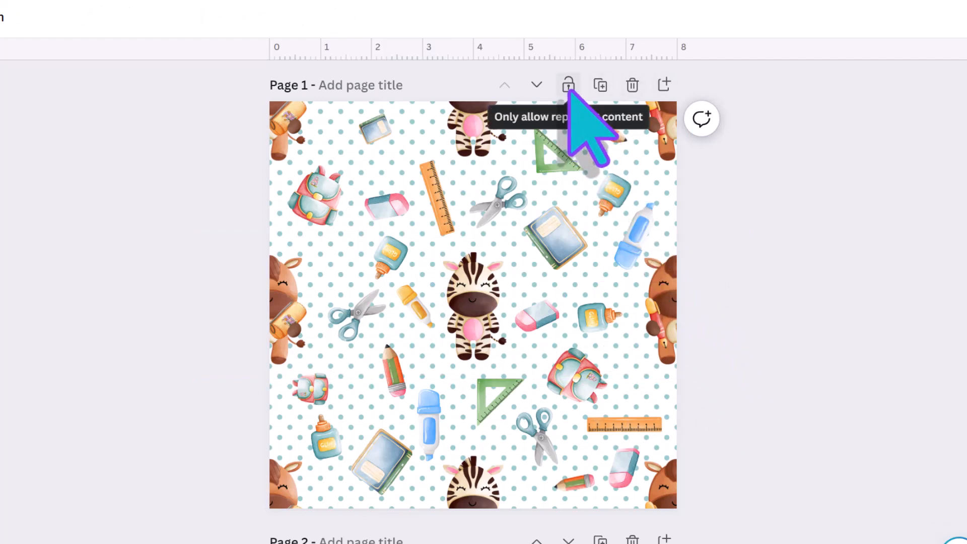
{"action": "left_click", "coordinate": [569, 85]}
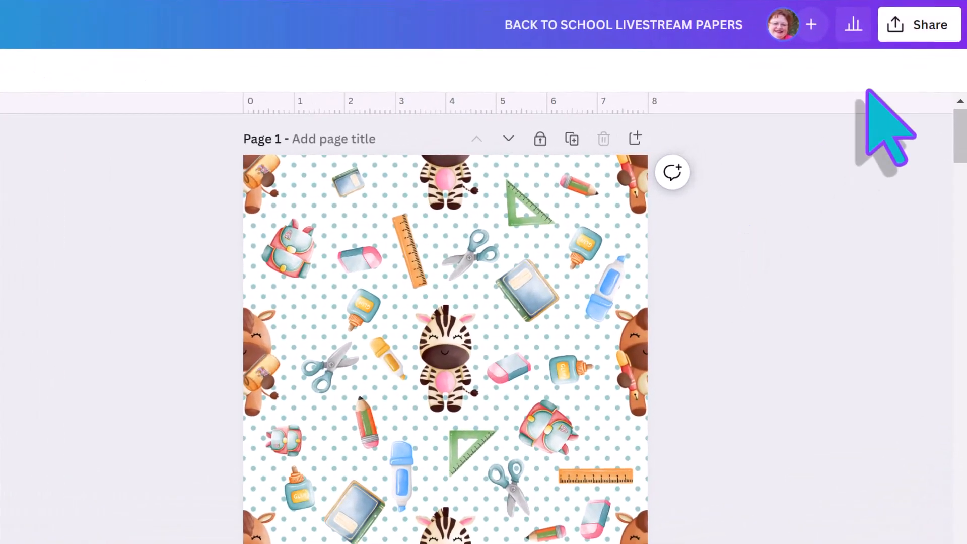
Download only page 1 as a PNG at size 1, leaving the other pages out of the selection
{"action": "left_click", "coordinate": [918, 33]}
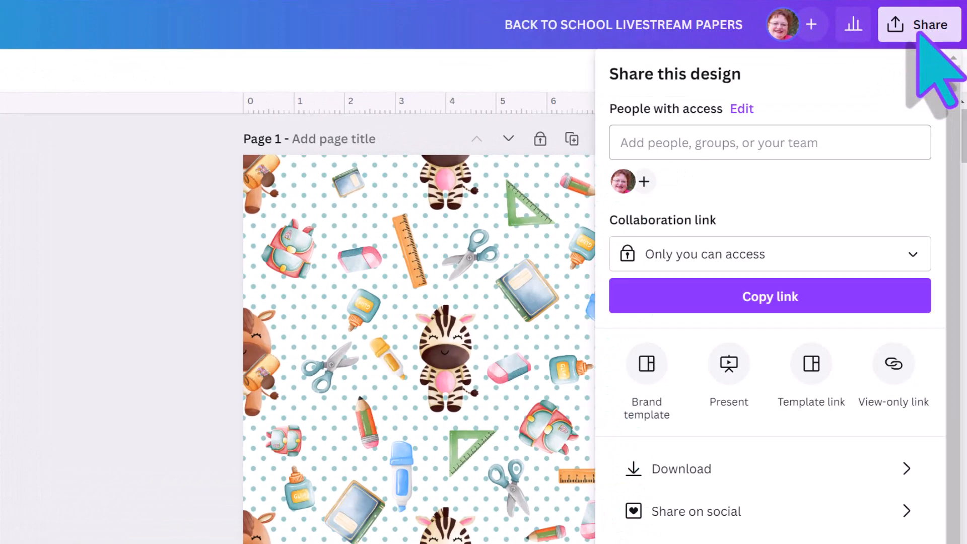
{"action": "left_click", "coordinate": [769, 467]}
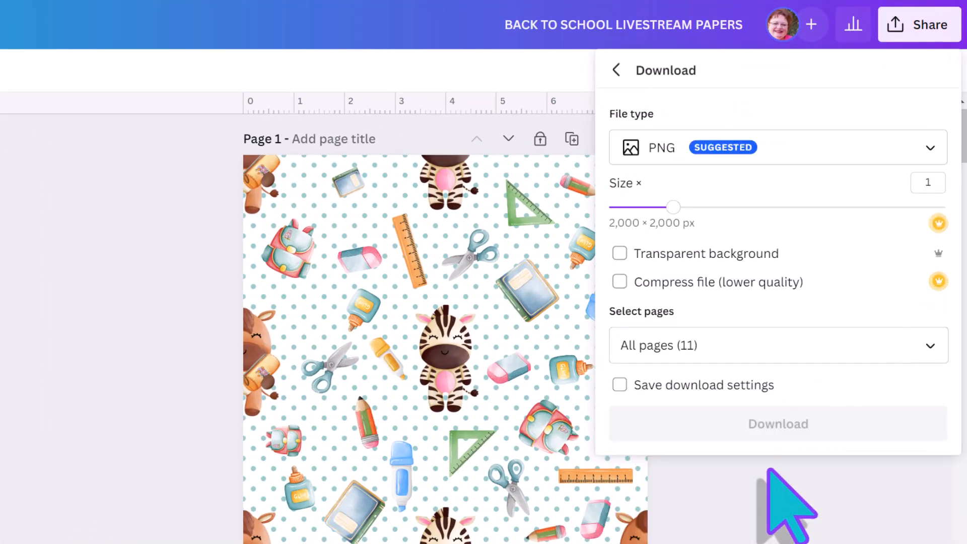
{"action": "left_click", "coordinate": [929, 345]}
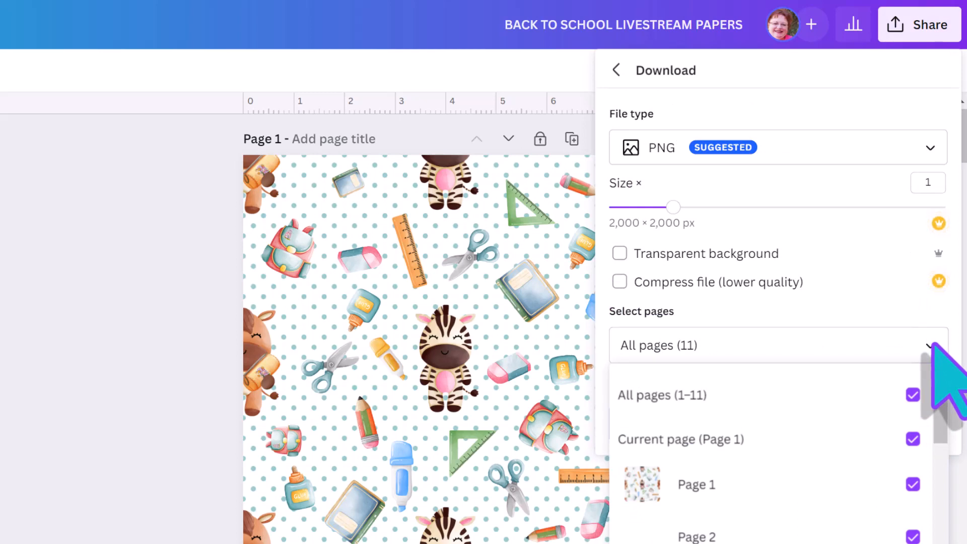
{"action": "left_click", "coordinate": [914, 396]}
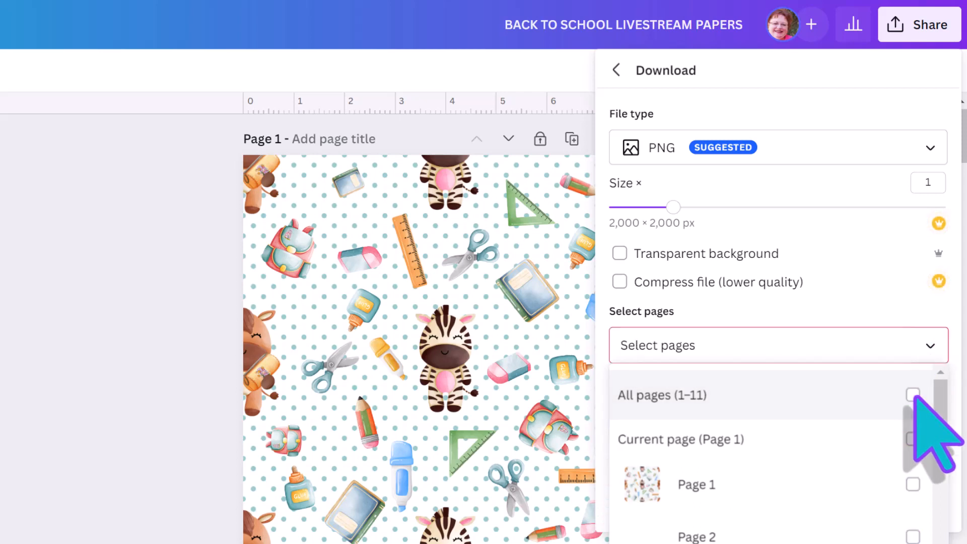
{"action": "left_click", "coordinate": [915, 440]}
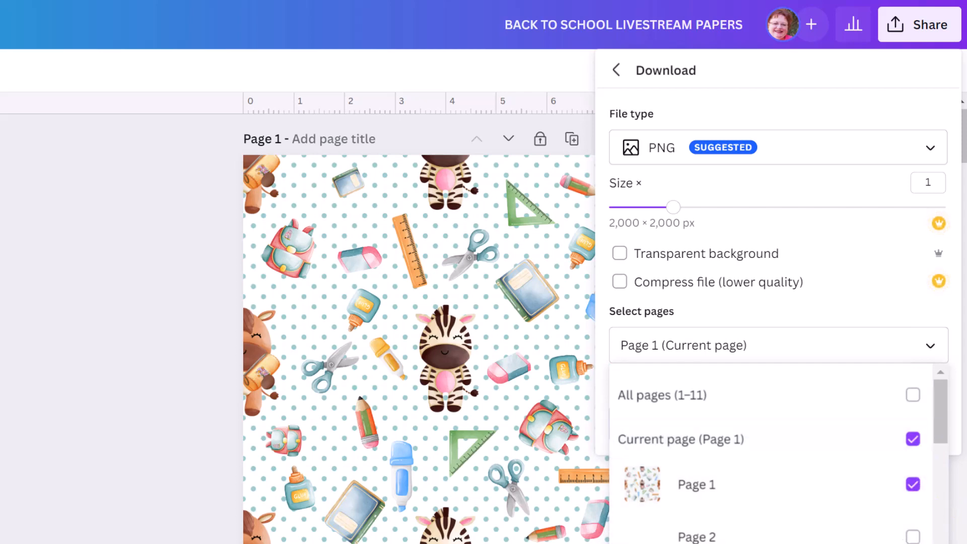
{"action": "key", "text": "Escape"}
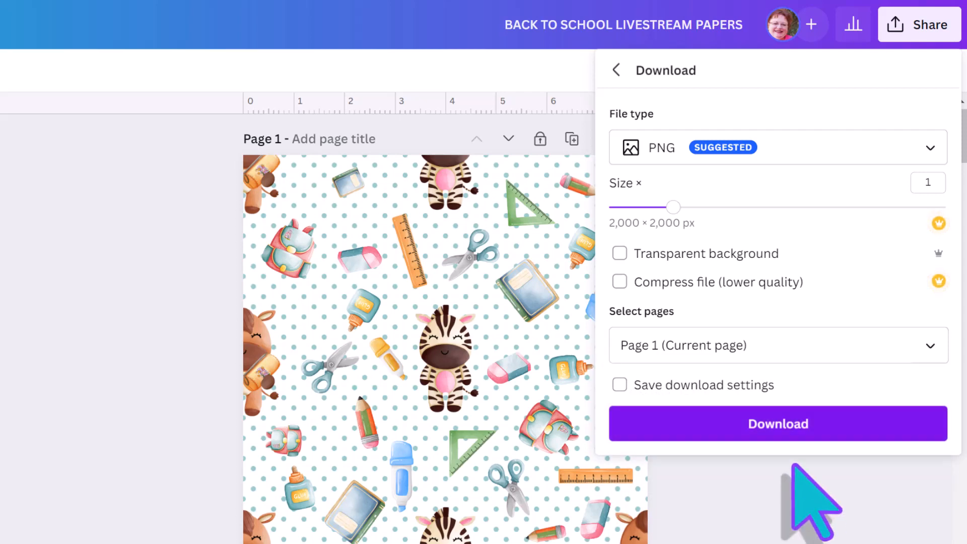
{"action": "left_click", "coordinate": [788, 423]}
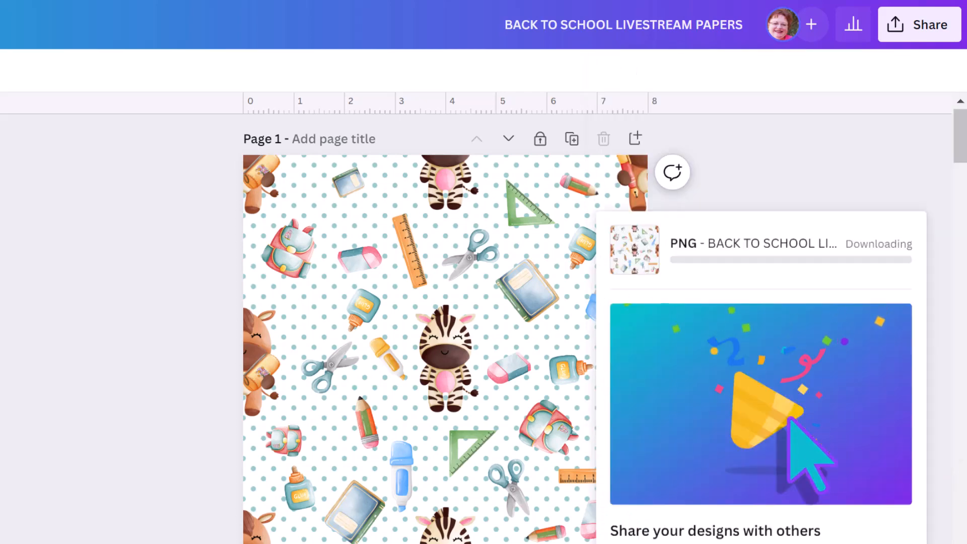
{"action": "left_click", "coordinate": [767, 187]}
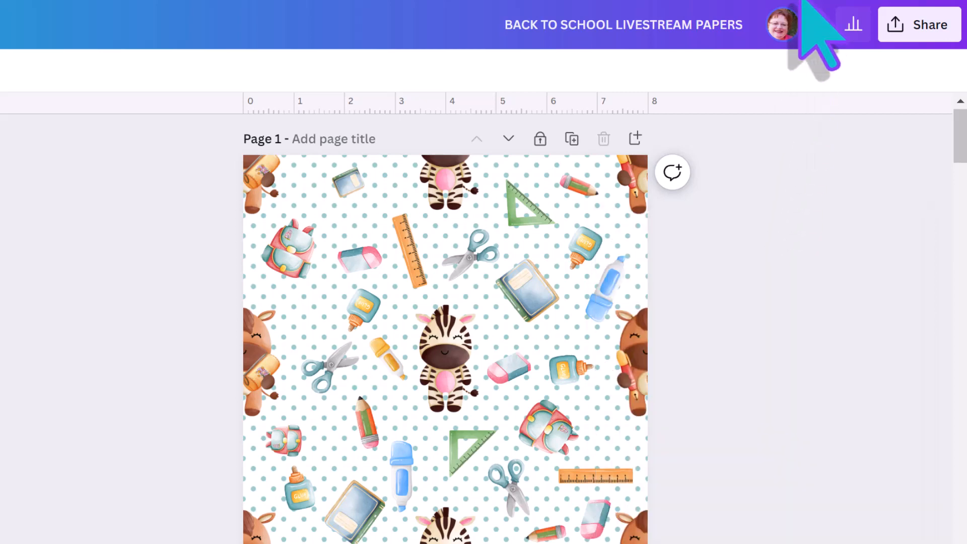
Place the downloaded page 1 PNG on page 2, align it to the page's upper left corner, and shrink it to a quarter of the page
{"action": "scroll", "coordinate": [766, 302], "scroll_direction": "down", "scroll_amount": 10}
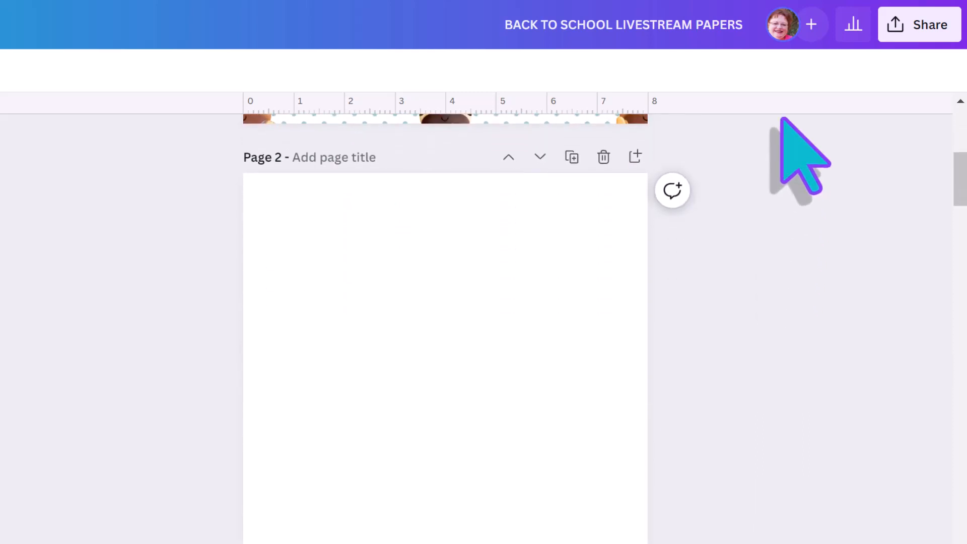
{"action": "left_click", "coordinate": [800, 3]}
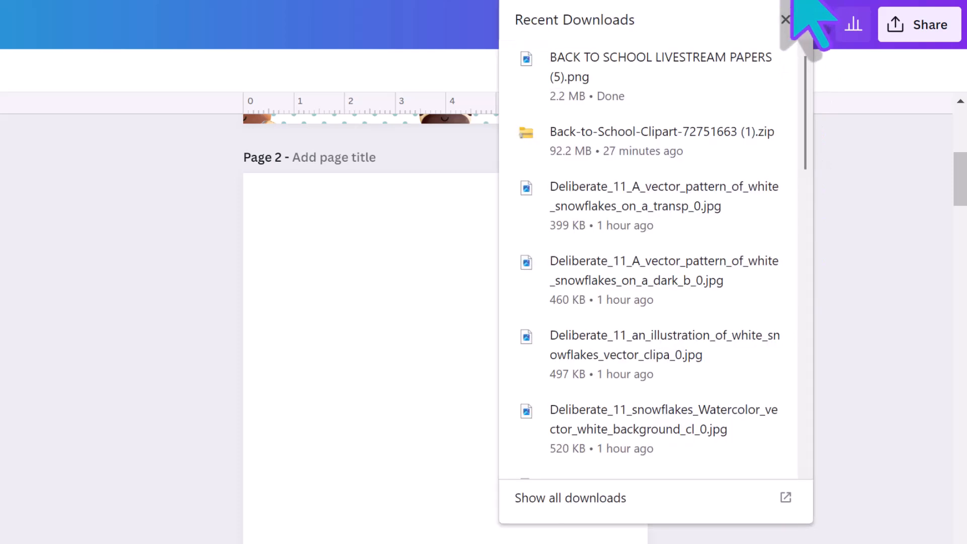
{"action": "left_click_drag", "start_coordinate": [718, 49], "coordinate": [402, 349]}
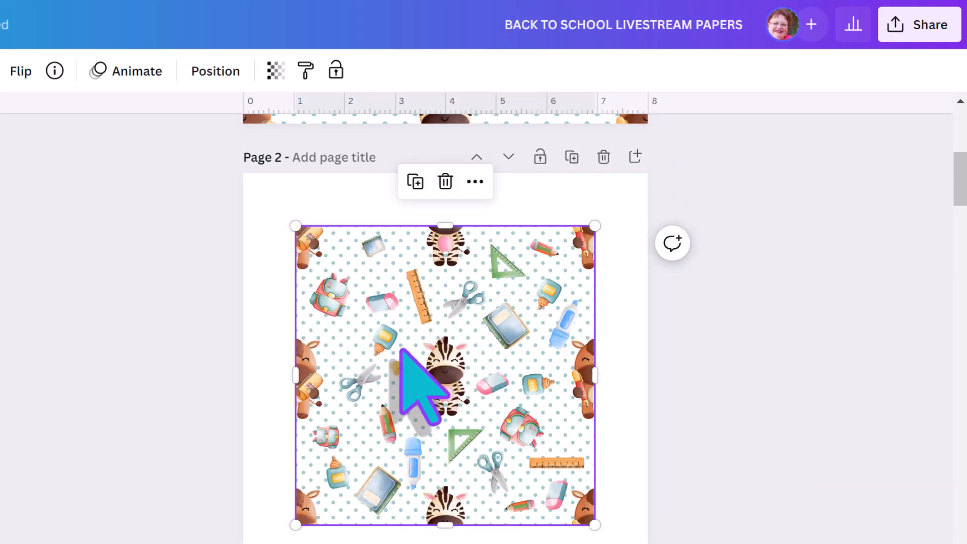
{"action": "left_click_drag", "start_coordinate": [460, 371], "coordinate": [420, 333]}
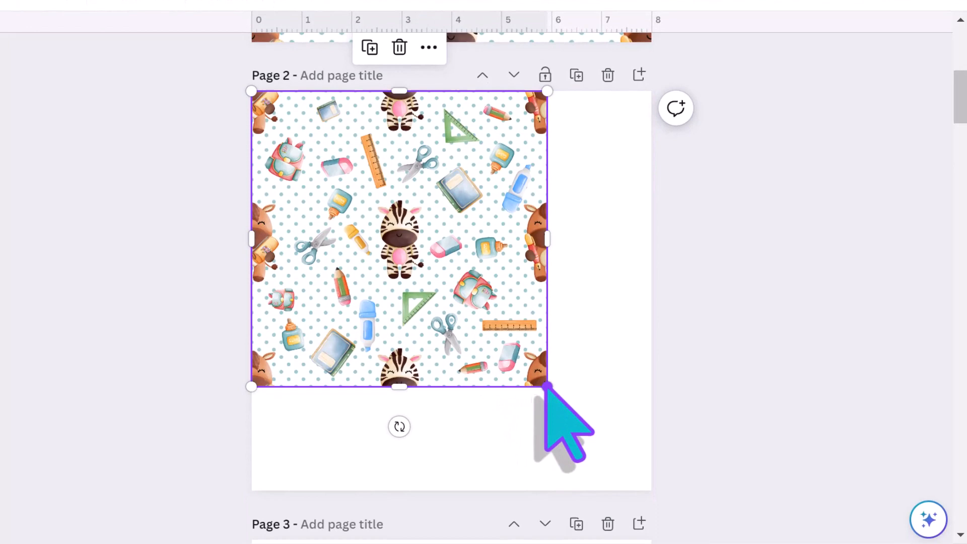
{"action": "left_click_drag", "start_coordinate": [542, 471], "coordinate": [518, 444]}
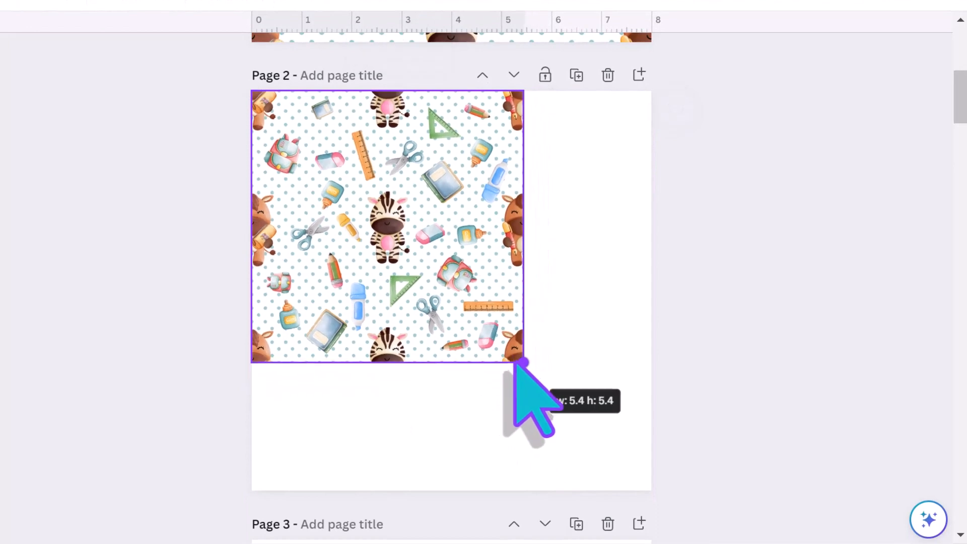
{"action": "left_click_drag", "start_coordinate": [515, 364], "coordinate": [441, 301]}
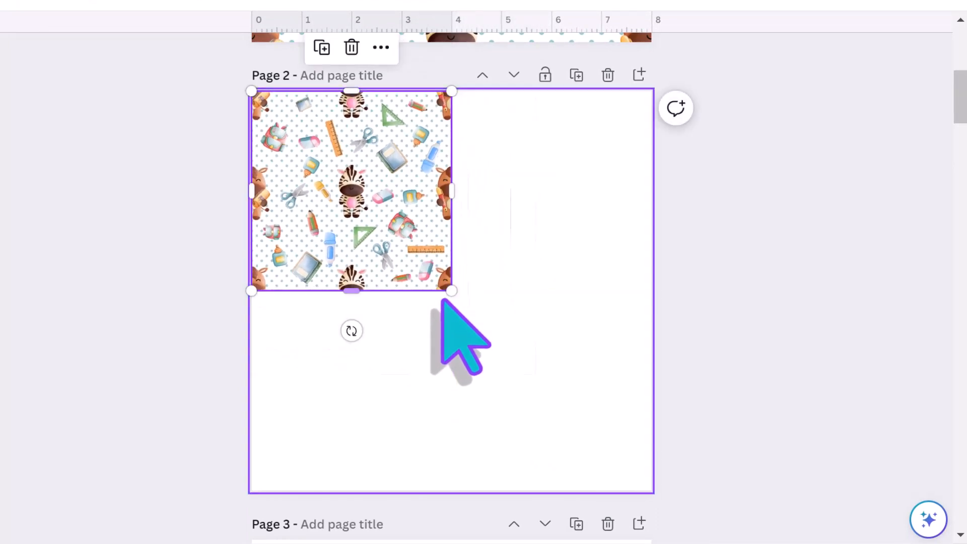
Duplicate the pattern tile beside itself, then duplicate that row below, filling page 2 with a two-by-two repeat
{"action": "left_click", "coordinate": [321, 47]}
{"action": "left_click_drag", "start_coordinate": [337, 166], "coordinate": [529, 156]}
{"action": "left_click_drag", "start_coordinate": [205, 147], "coordinate": [552, 220]}
{"action": "left_click", "coordinate": [457, 52]}
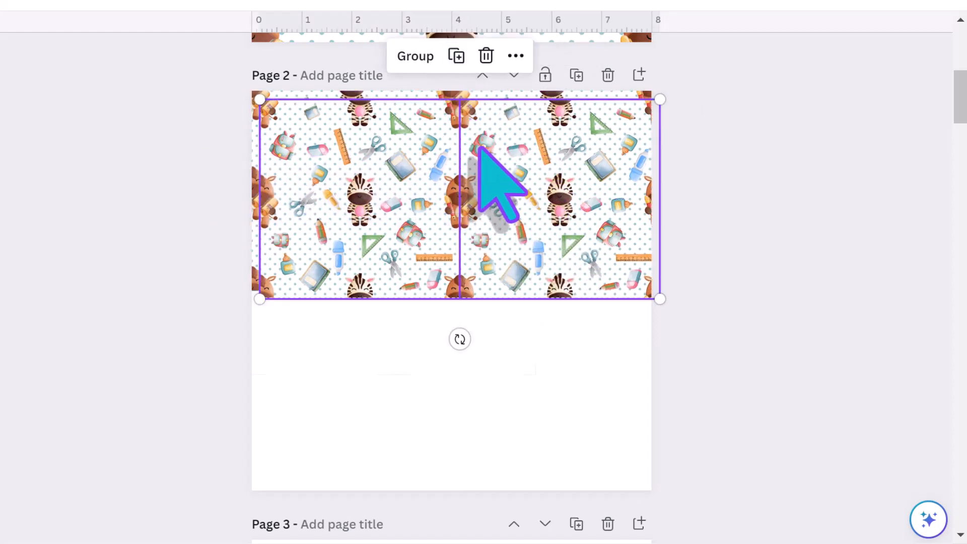
{"action": "left_click_drag", "start_coordinate": [479, 147], "coordinate": [480, 370]}
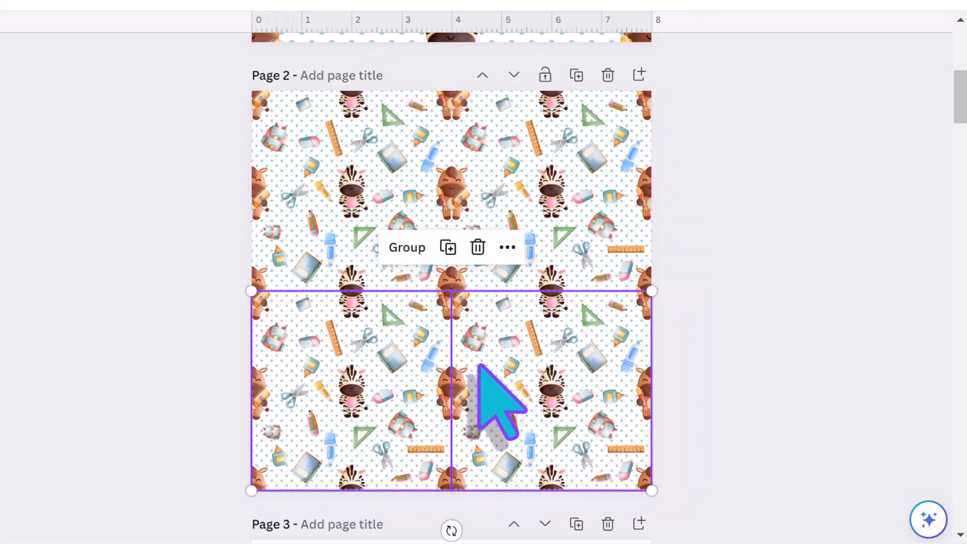
{"action": "left_click", "coordinate": [740, 224]}
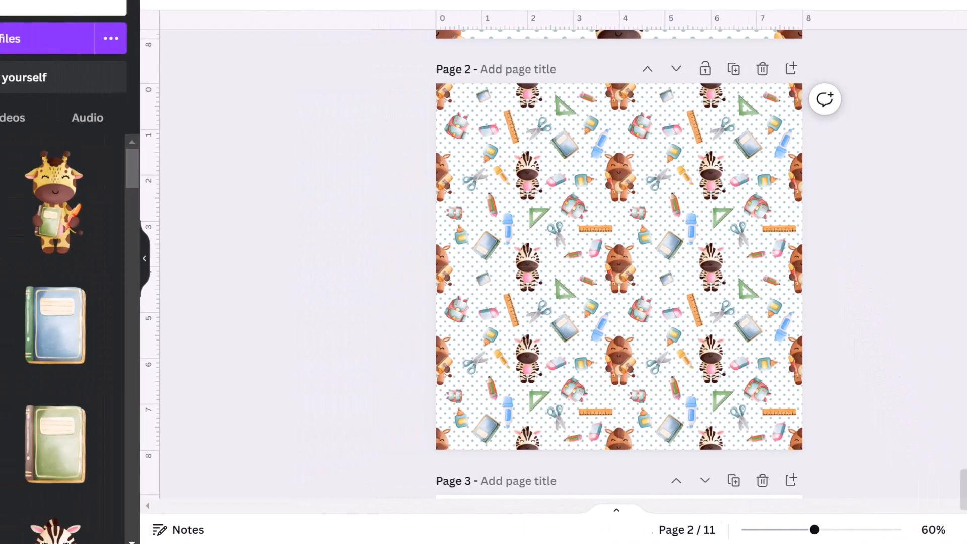
{"action": "left_click", "coordinate": [952, 530]}
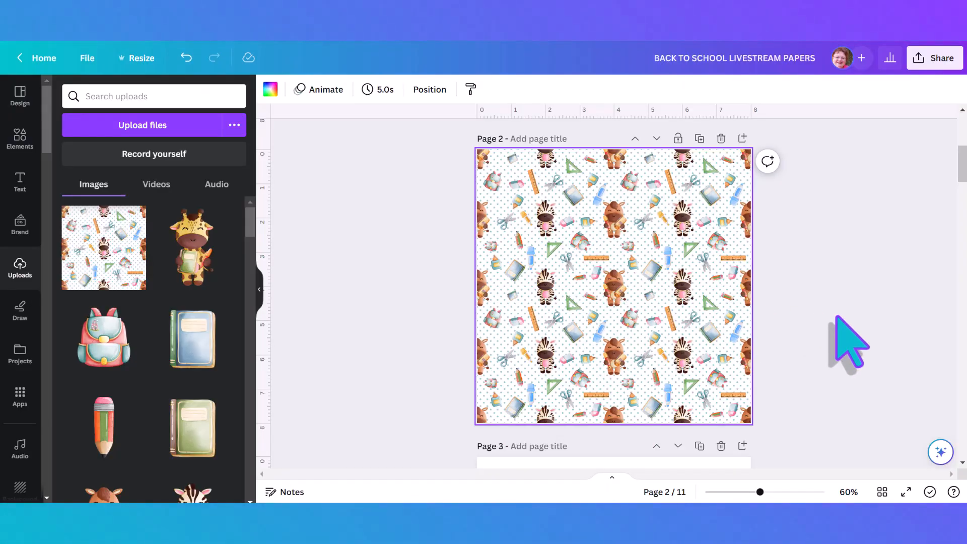
Lock page 2 and download only that page as a PNG at size 1
{"action": "left_click", "coordinate": [678, 139]}
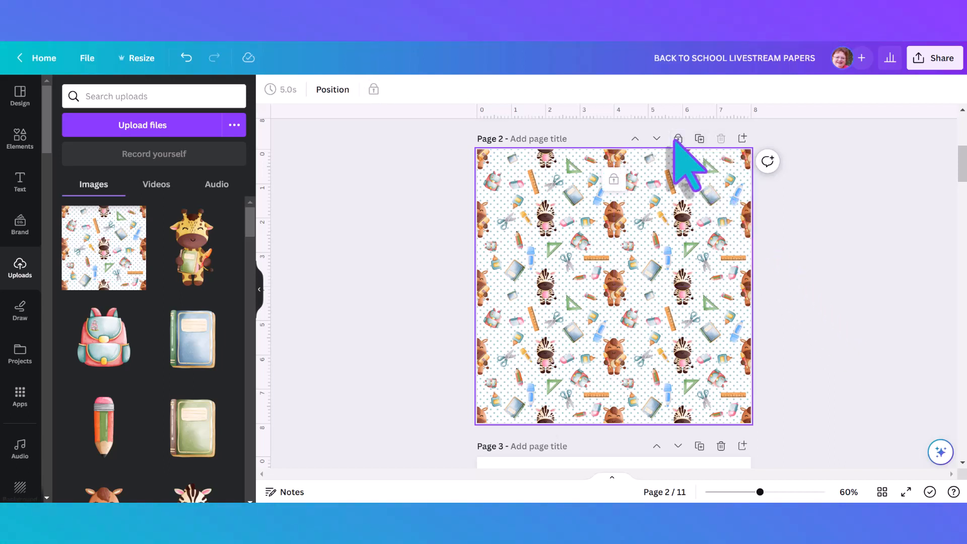
{"action": "left_click", "coordinate": [934, 60]}
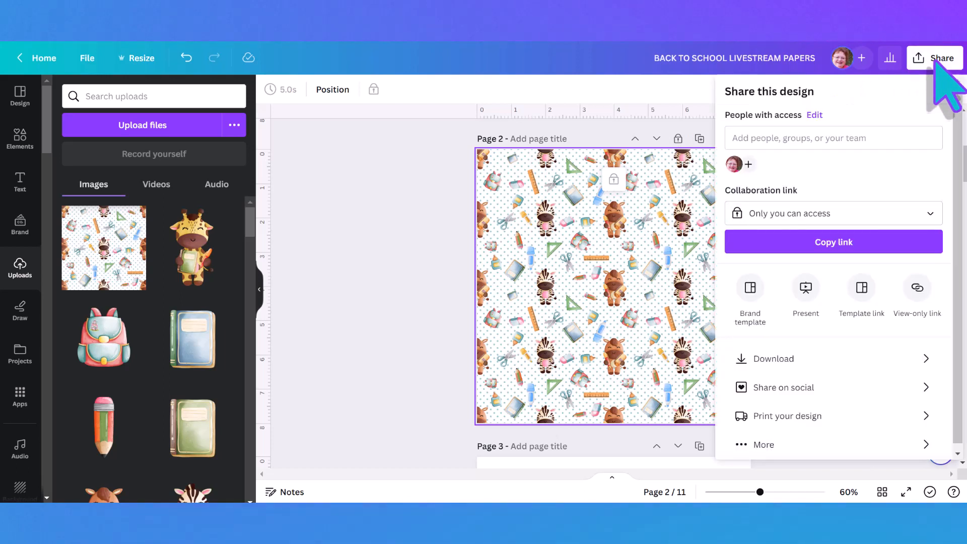
{"action": "left_click", "coordinate": [837, 359]}
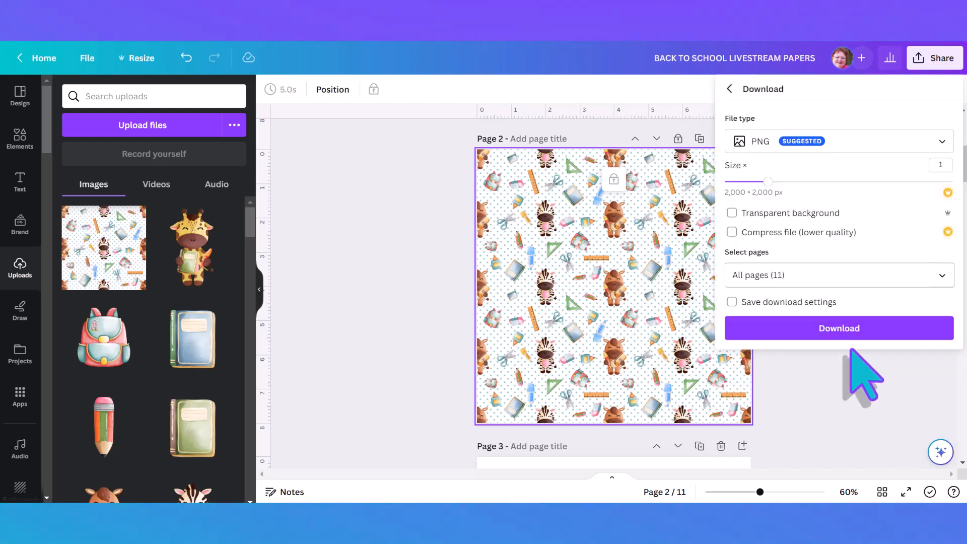
{"action": "left_click", "coordinate": [942, 276]}
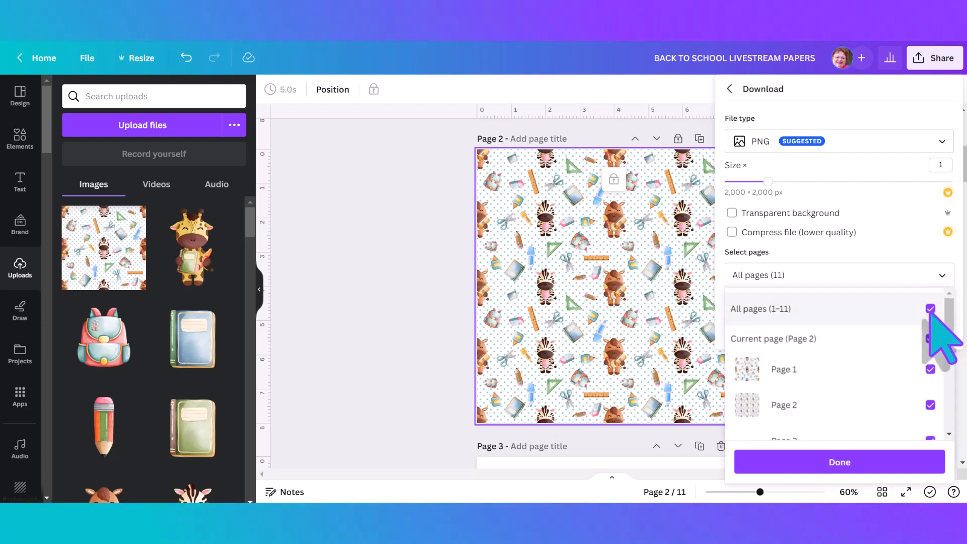
{"action": "left_click", "coordinate": [931, 309]}
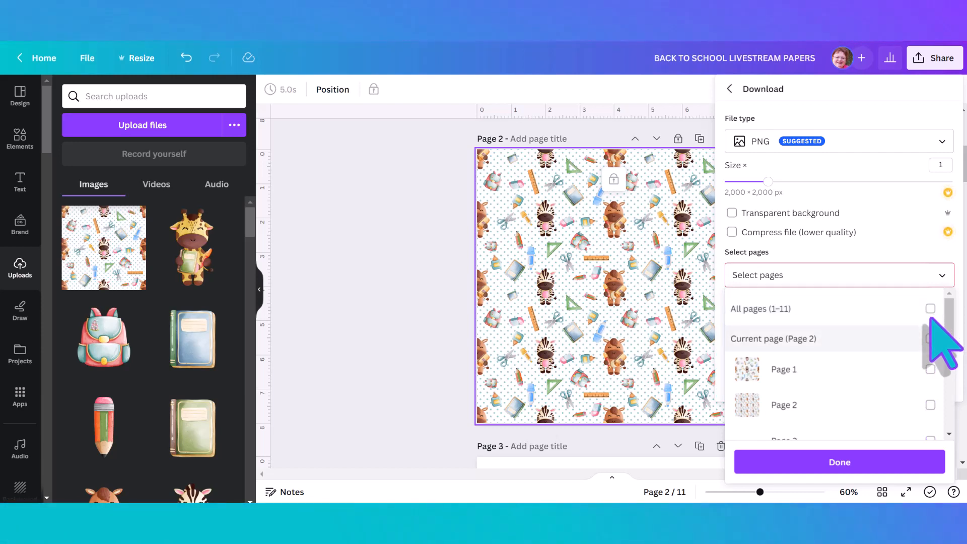
{"action": "left_click", "coordinate": [931, 338]}
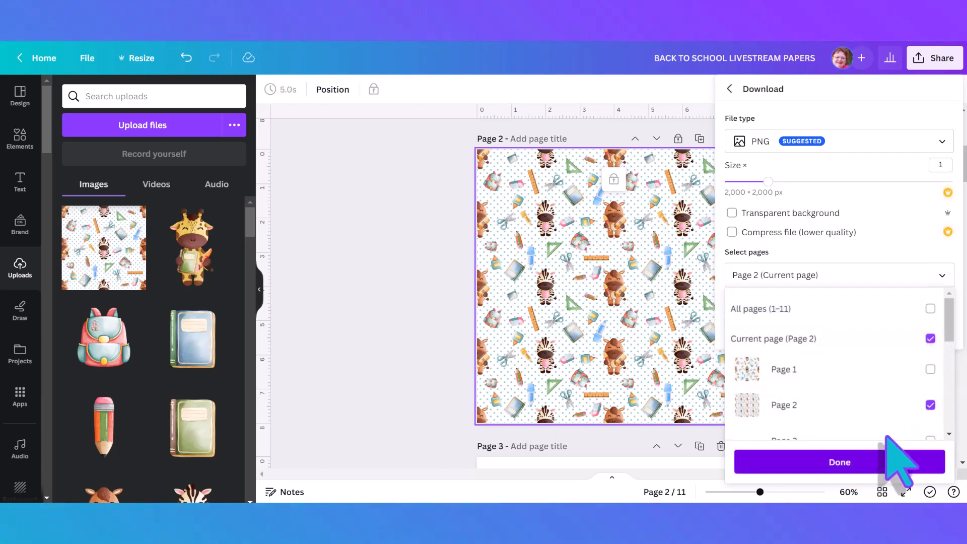
{"action": "left_click", "coordinate": [878, 458]}
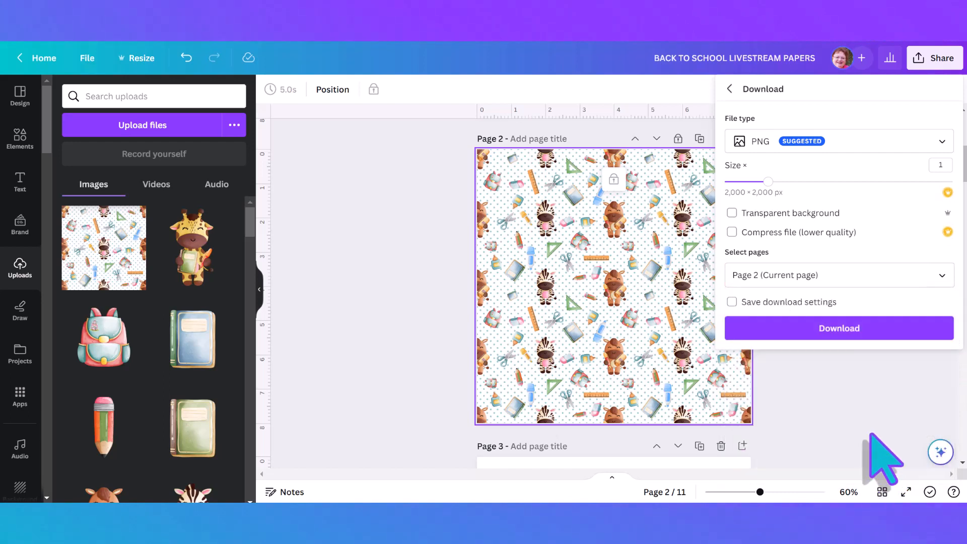
{"action": "left_click", "coordinate": [855, 334]}
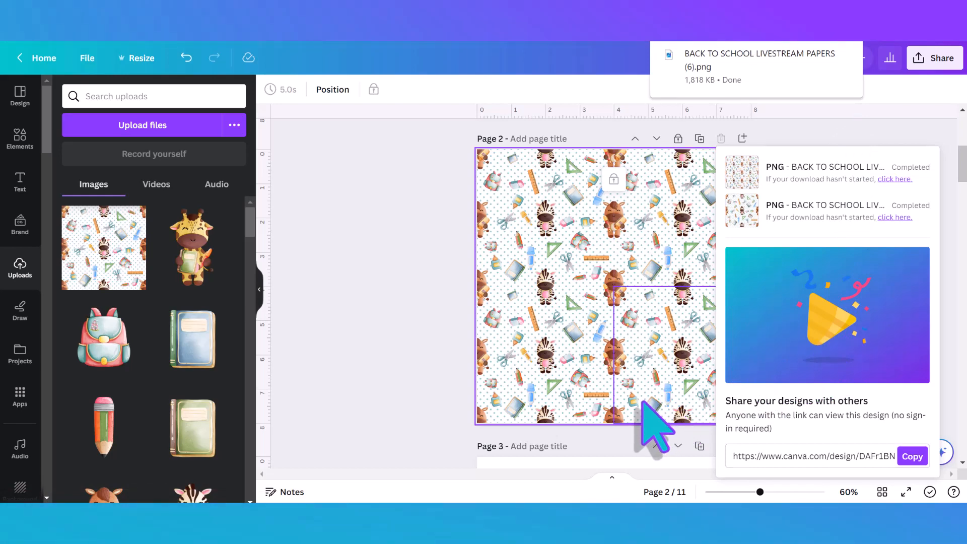
Add a blank page after page 2 and place the newly downloaded page 2 PNG on it
{"action": "left_click", "coordinate": [742, 138]}
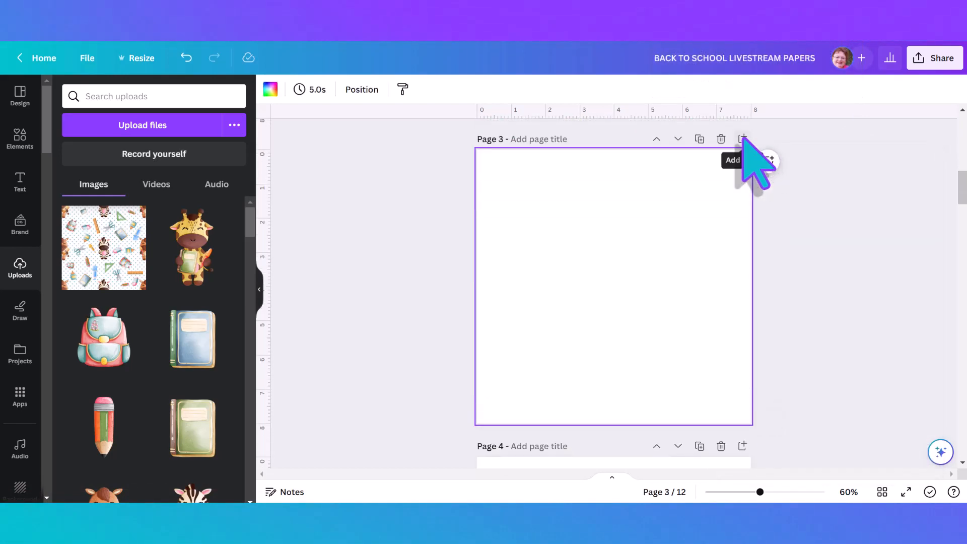
{"action": "left_click", "coordinate": [852, 43]}
{"action": "left_click_drag", "start_coordinate": [700, 83], "coordinate": [560, 272]}
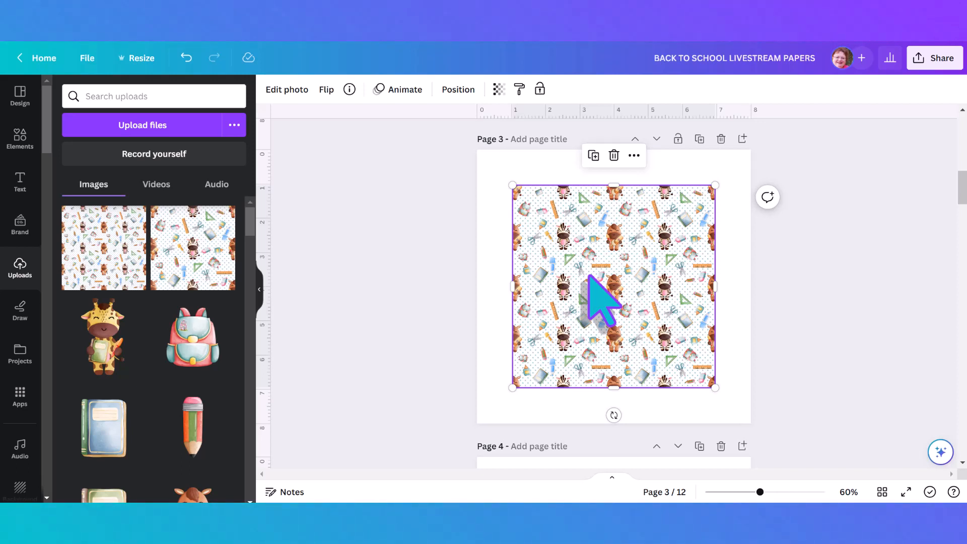
Move the newly uploaded pattern image to the BACK TO SCHOOL CLIPART folder and show the top of that folder's contents
{"action": "mouse_move", "coordinate": [135, 218]}
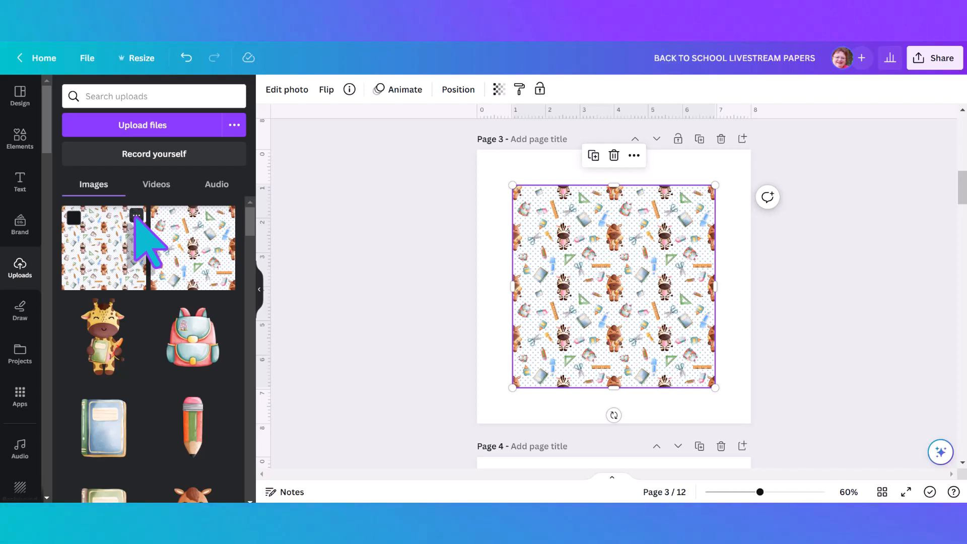
{"action": "left_click", "coordinate": [136, 215]}
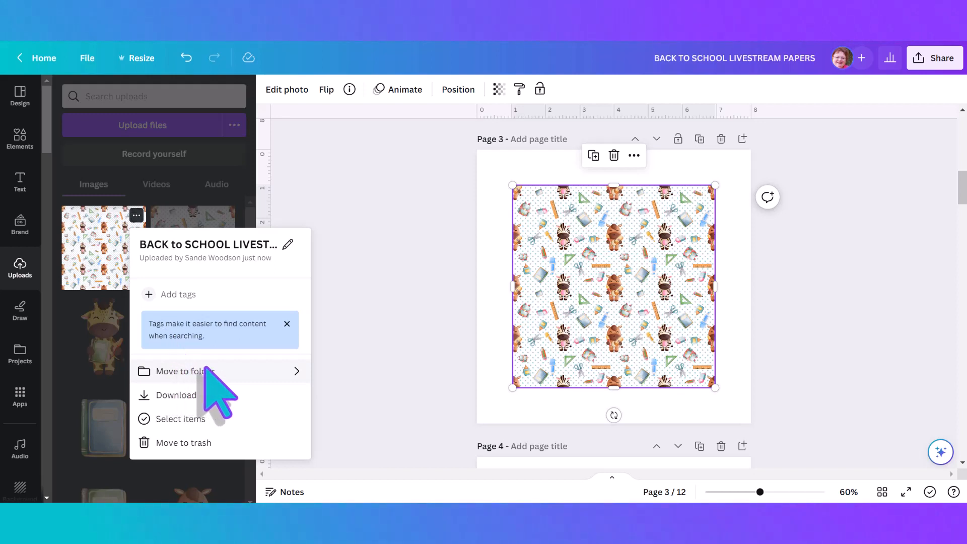
{"action": "left_click", "coordinate": [296, 371]}
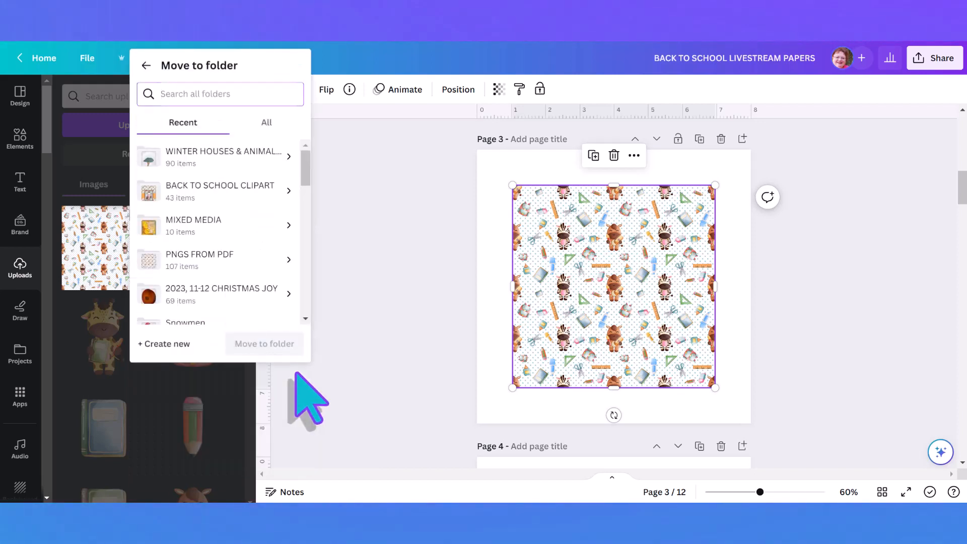
{"action": "left_click", "coordinate": [230, 191]}
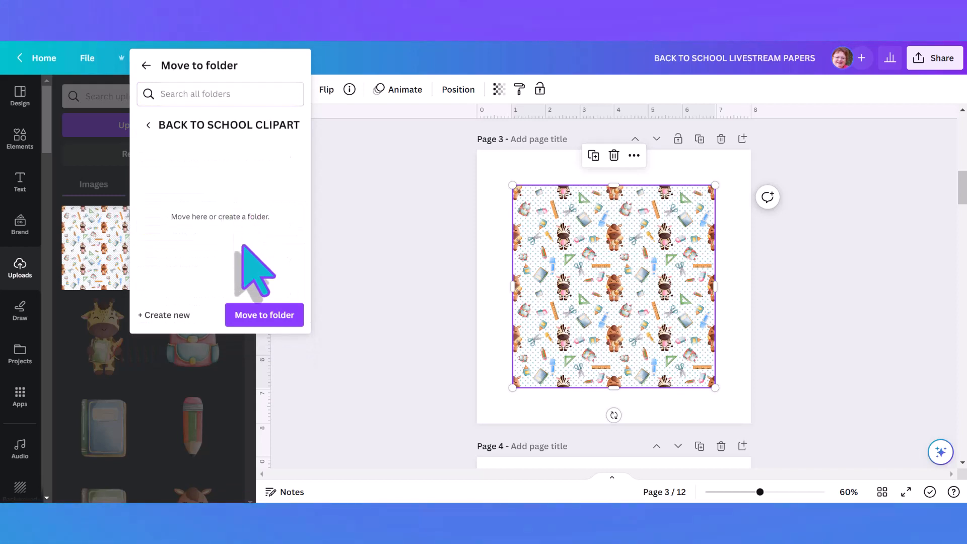
{"action": "left_click", "coordinate": [264, 315]}
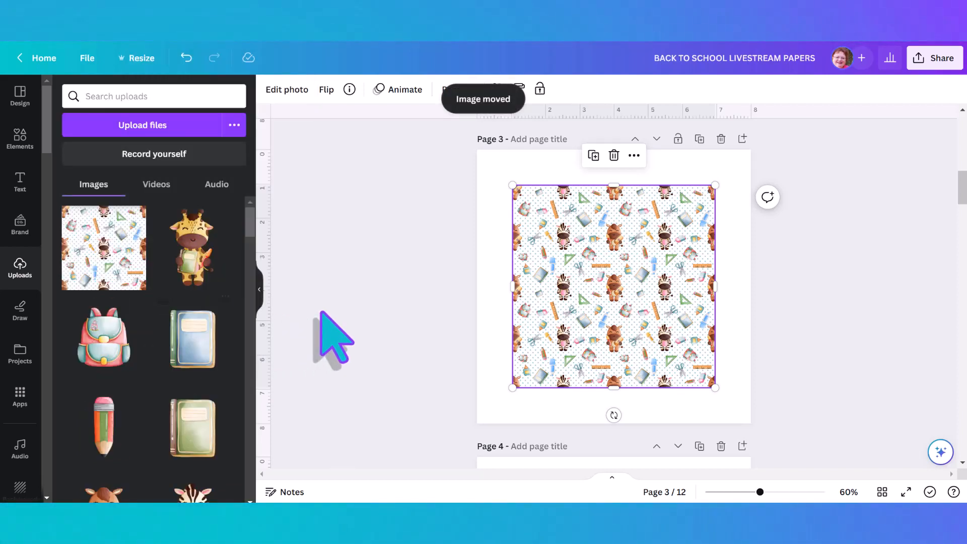
{"action": "left_click", "coordinate": [19, 353]}
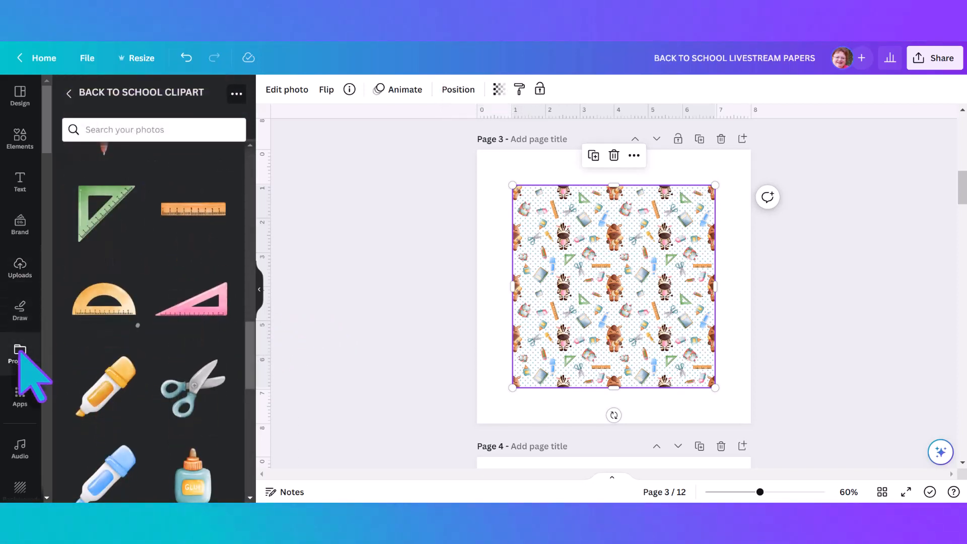
{"action": "left_click_drag", "start_coordinate": [243, 338], "coordinate": [244, 151]}
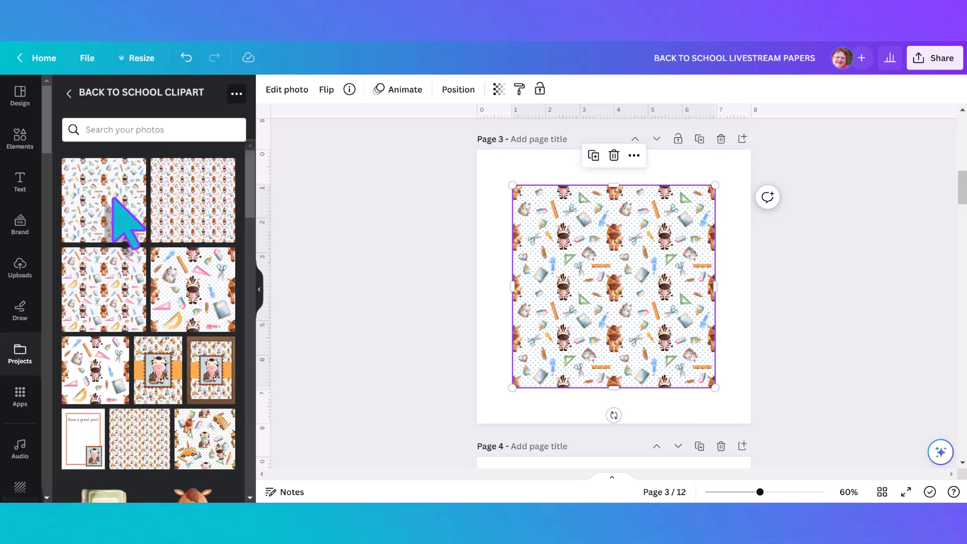
Replace the image on page 3 with the folder's first pattern, align it to the page's upper-left corner and enlarge it to fill the page
{"action": "left_click", "coordinate": [616, 159]}
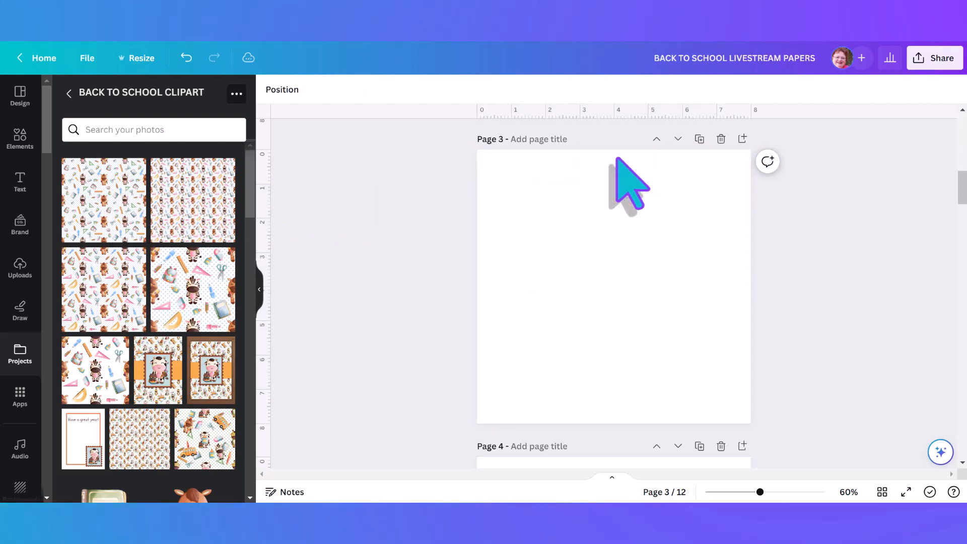
{"action": "left_click", "coordinate": [91, 204]}
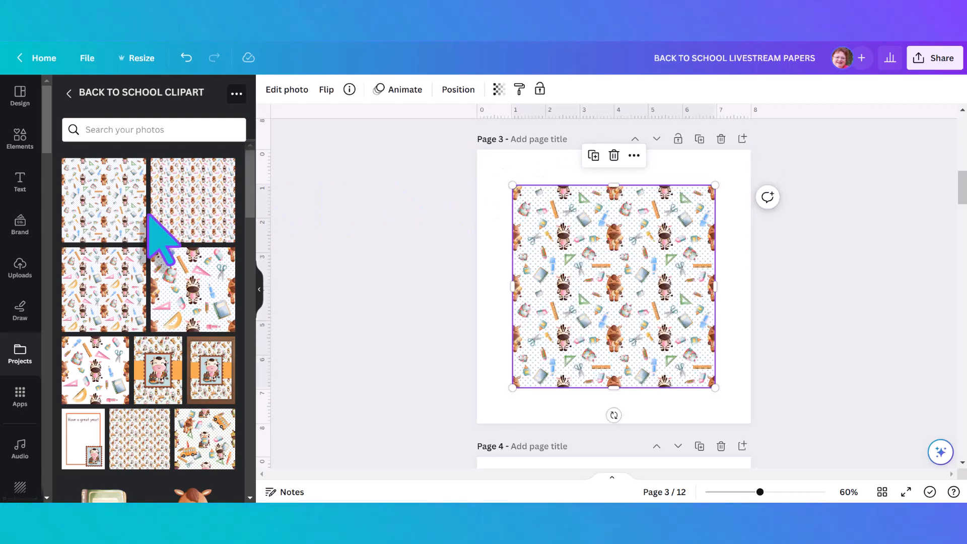
{"action": "left_click_drag", "start_coordinate": [600, 301], "coordinate": [566, 263]}
{"action": "left_click_drag", "start_coordinate": [679, 352], "coordinate": [765, 407]}
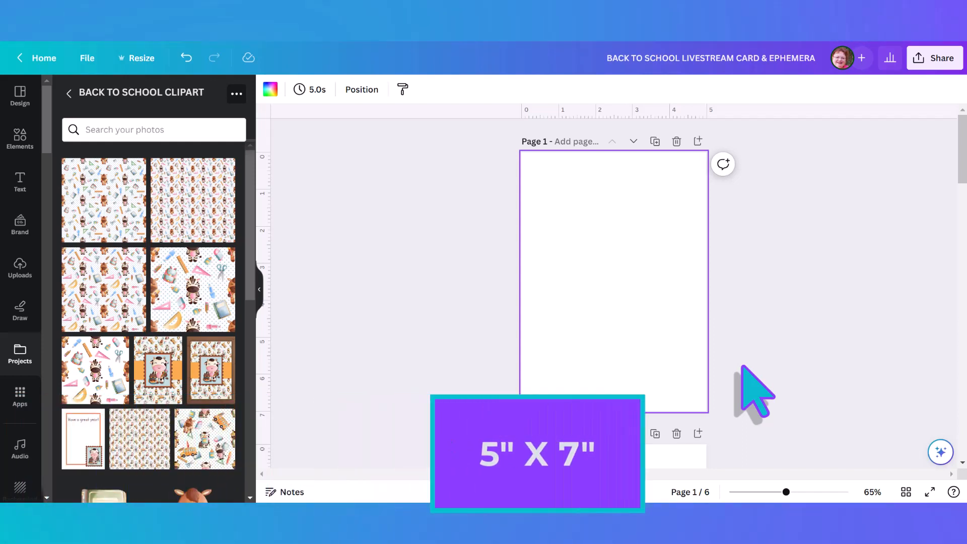
Add the folder's first pattern to page 1 of the card design, enlarge it to the full page height and center it horizontally
{"action": "left_click", "coordinate": [123, 215]}
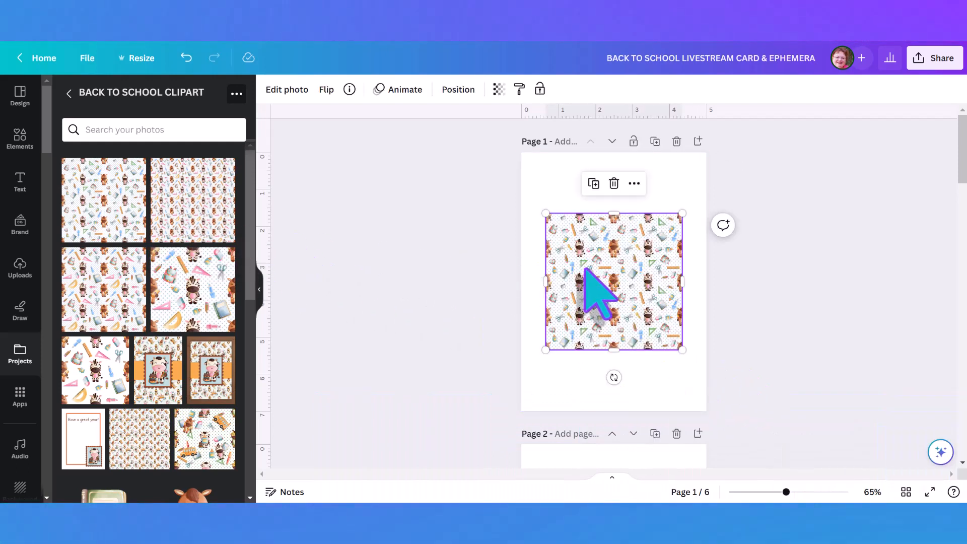
{"action": "left_click_drag", "start_coordinate": [587, 280], "coordinate": [563, 209]}
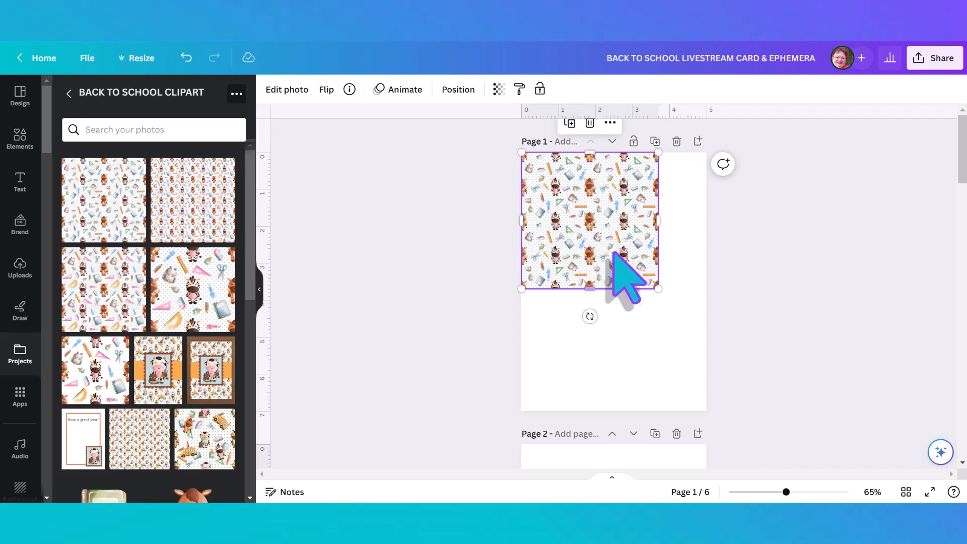
{"action": "left_click_drag", "start_coordinate": [657, 288], "coordinate": [818, 371]}
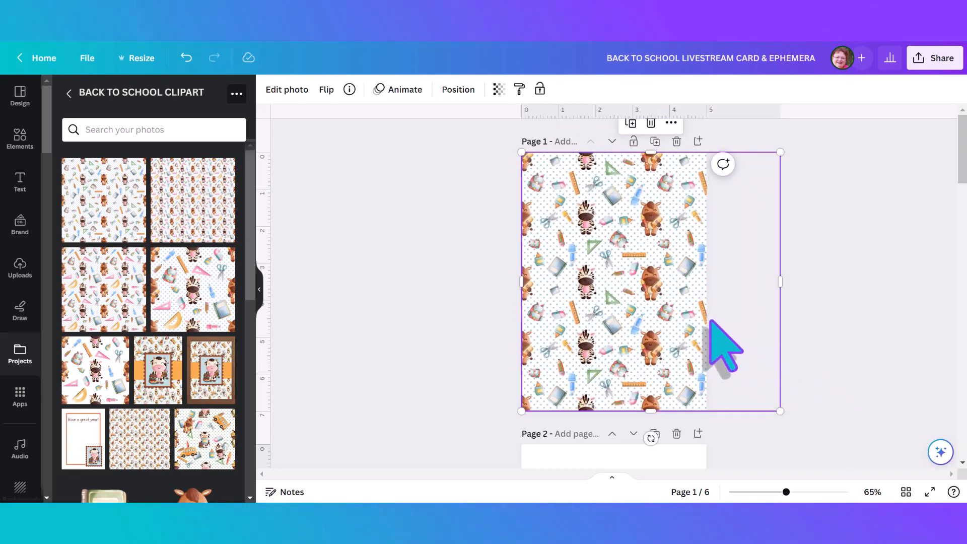
{"action": "left_click_drag", "start_coordinate": [711, 334], "coordinate": [673, 325]}
{"action": "left_click", "coordinate": [809, 301]}
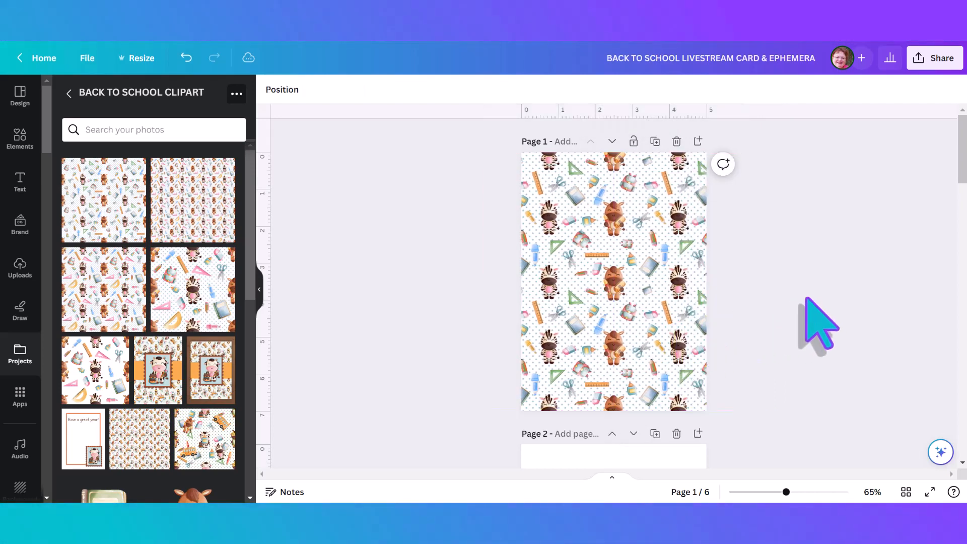
Lock the pattern background on page 1 of the card and deselect it
{"action": "left_click", "coordinate": [636, 211]}
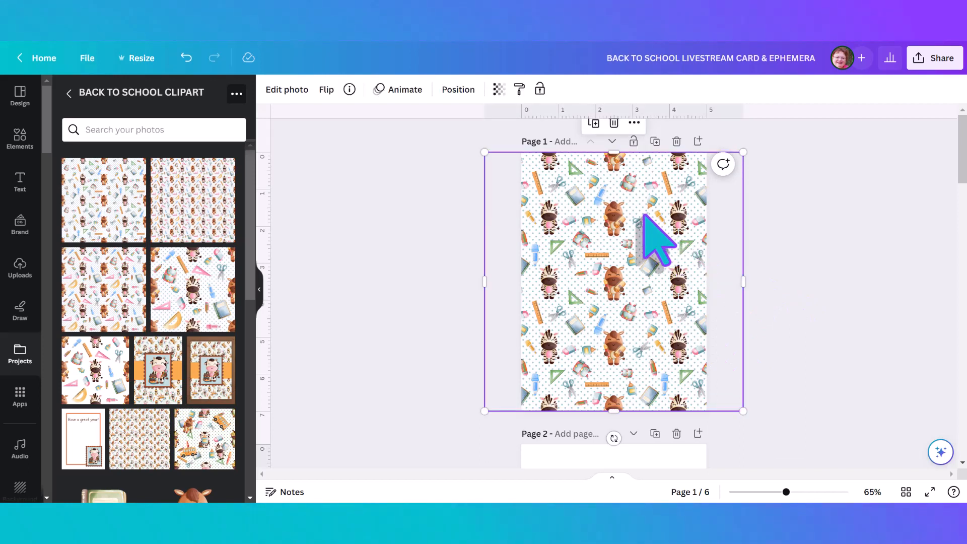
{"action": "left_click", "coordinate": [540, 89]}
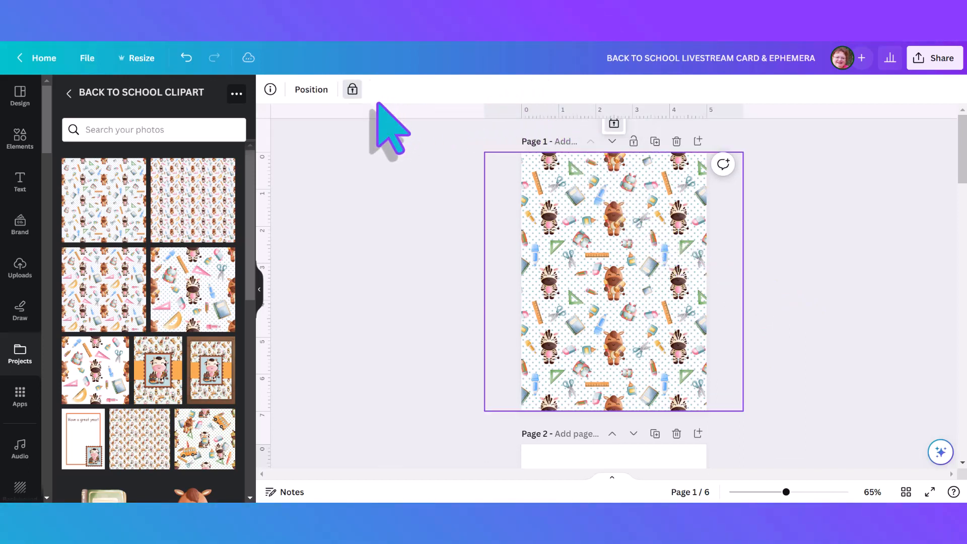
{"action": "left_click", "coordinate": [407, 247]}
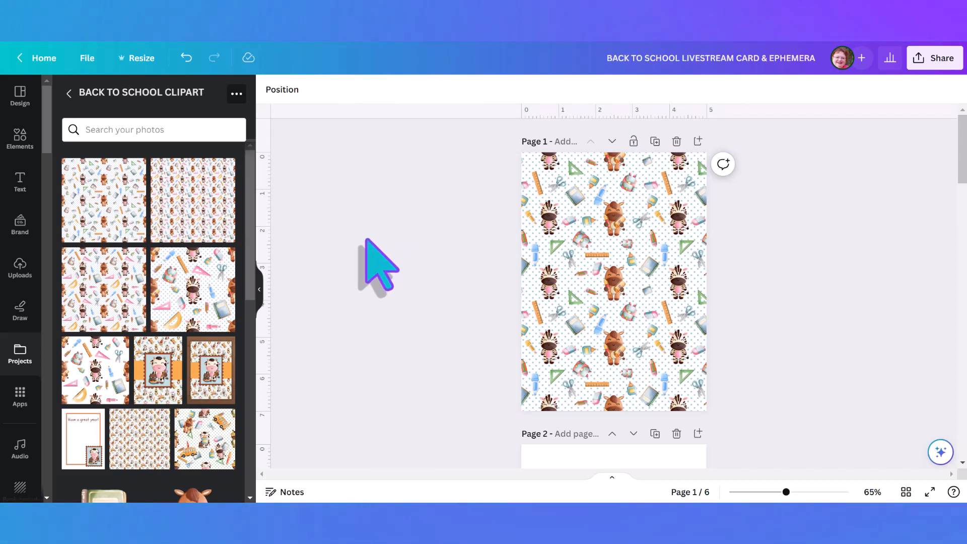
Add the white rectangular label graphic from the end of the BACK TO SCHOOL CLIPART folder to page 1
{"action": "left_click_drag", "start_coordinate": [252, 232], "coordinate": [265, 386]}
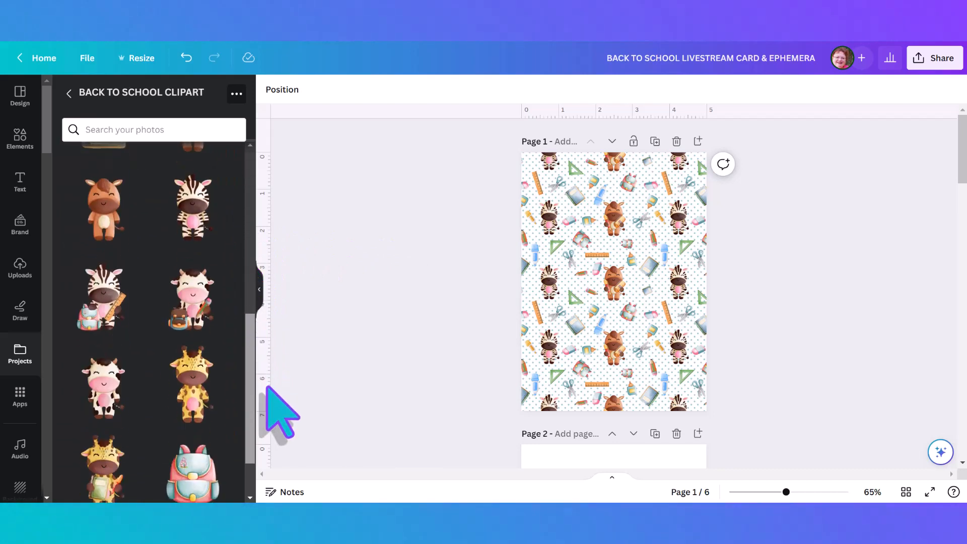
{"action": "left_click_drag", "start_coordinate": [254, 330], "coordinate": [252, 457]}
{"action": "left_click_drag", "start_coordinate": [248, 375], "coordinate": [254, 453]}
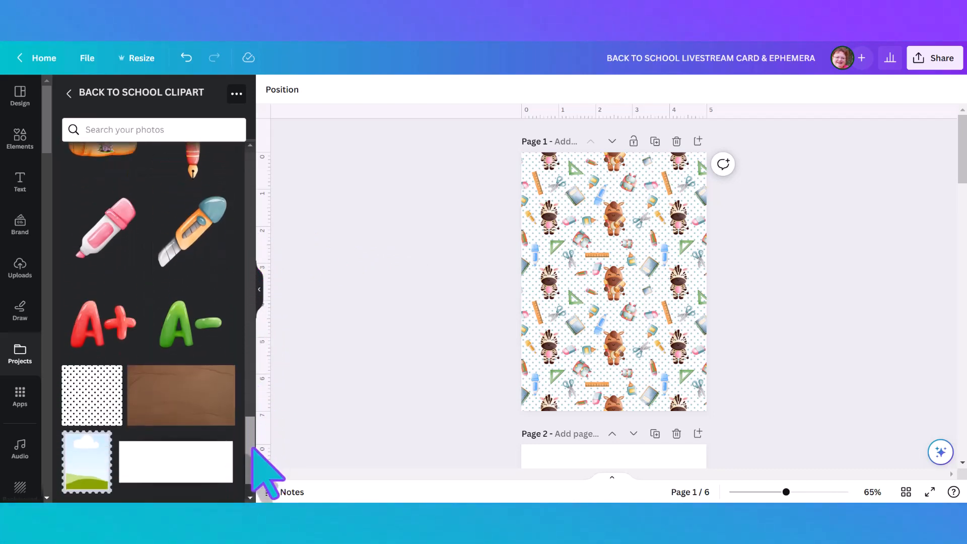
{"action": "left_click", "coordinate": [180, 442]}
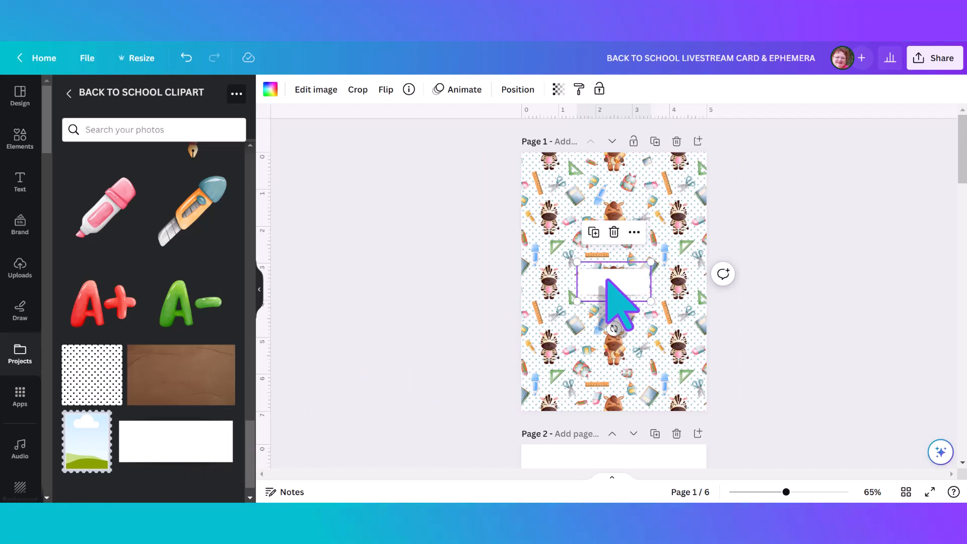
Check the white label graphic's title and keywords, and bring up the elements library
{"action": "left_click", "coordinate": [408, 89]}
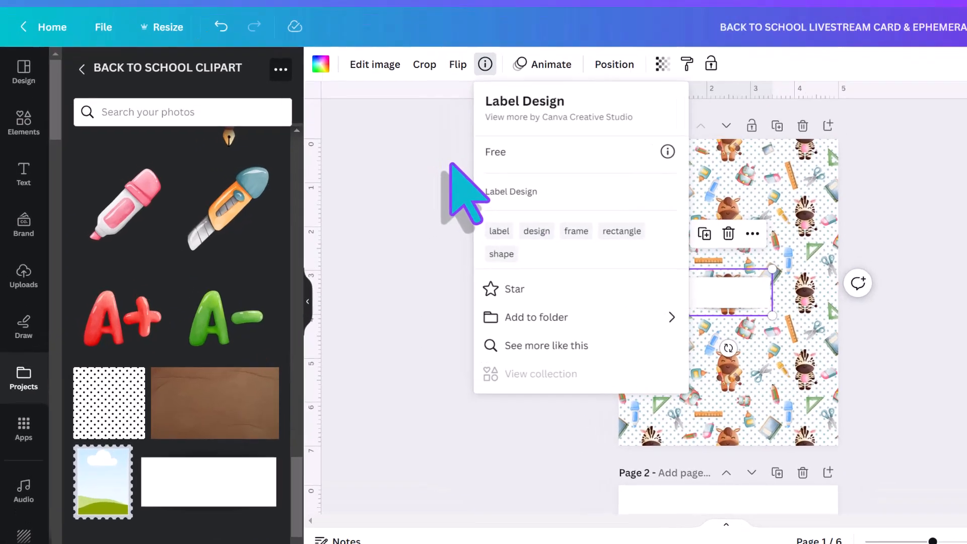
{"action": "left_click", "coordinate": [377, 175]}
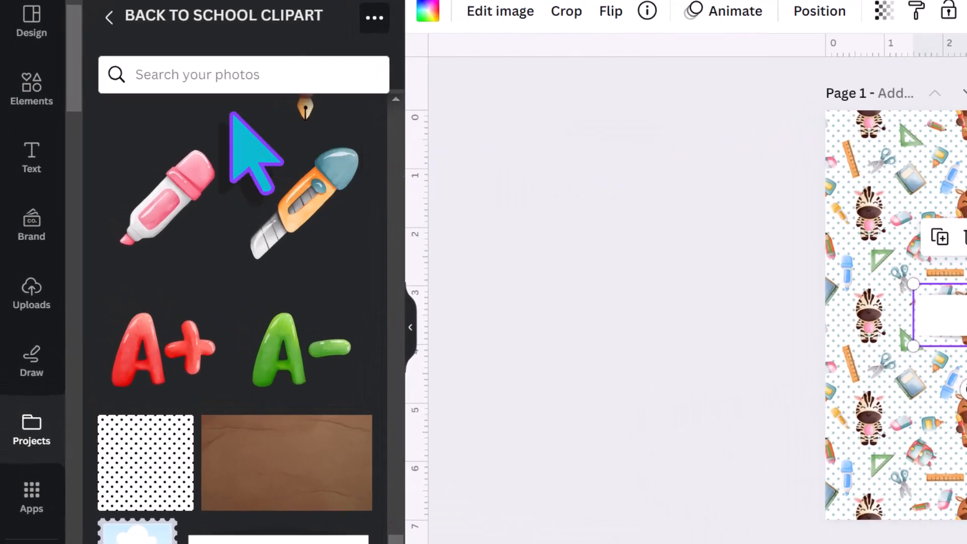
{"action": "left_click", "coordinate": [28, 98]}
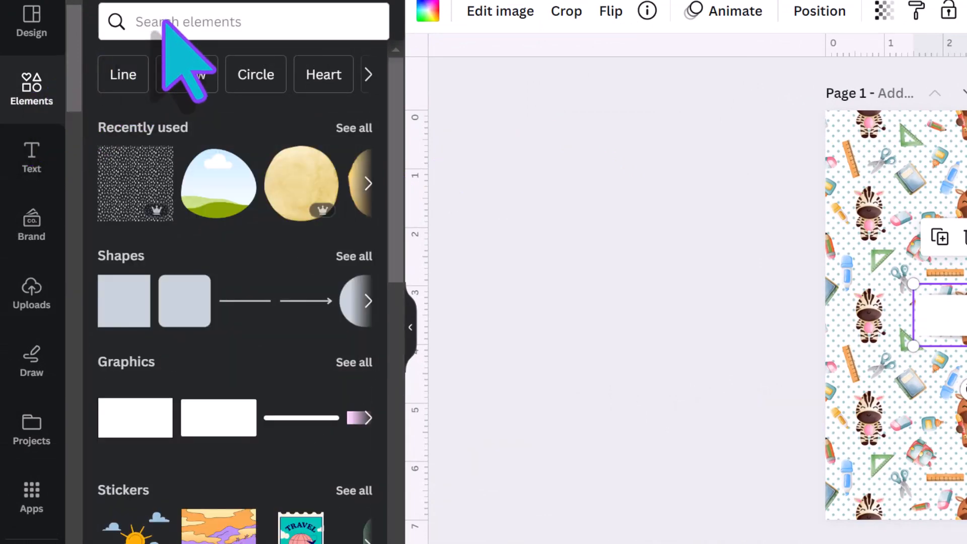
Search the elements for "rectangle label" and restrict the results to graphics
{"action": "left_click", "coordinate": [163, 21]}
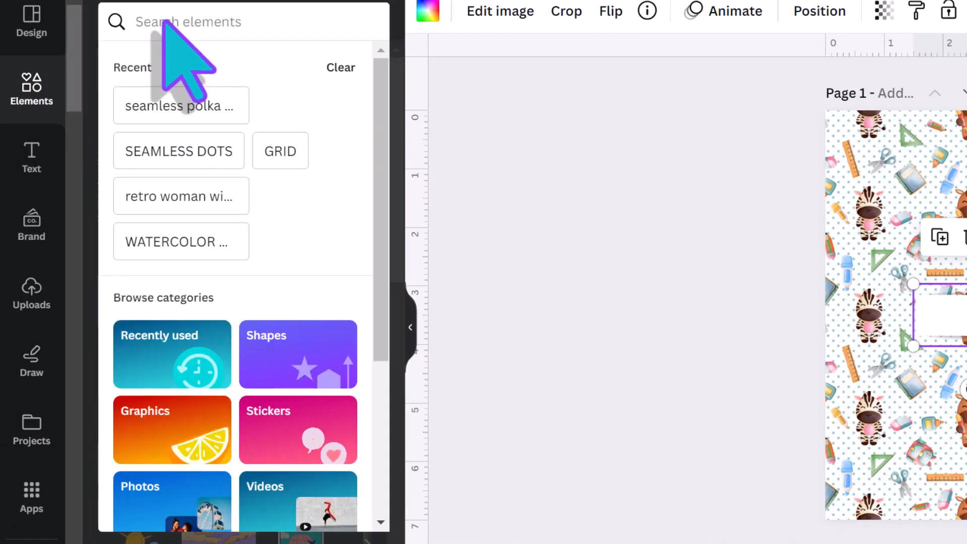
{"action": "type", "text": "rectn"}
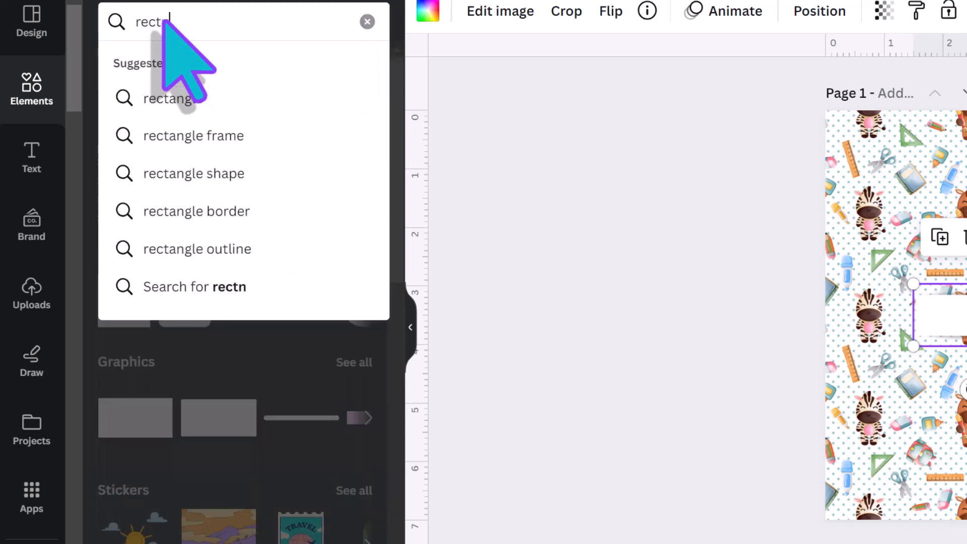
{"action": "key", "text": "BackSpace"}
{"action": "type", "text": "angle"}
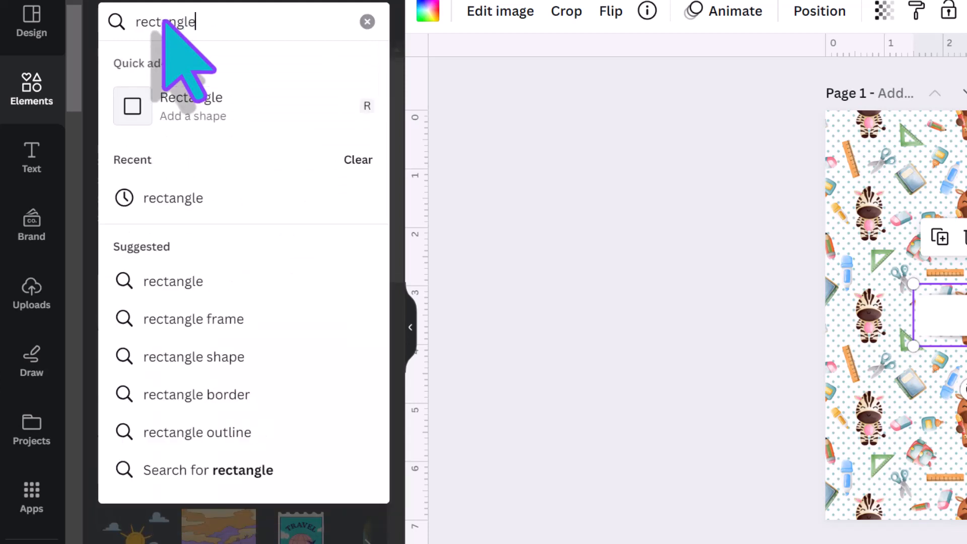
{"action": "type", "text": " label"}
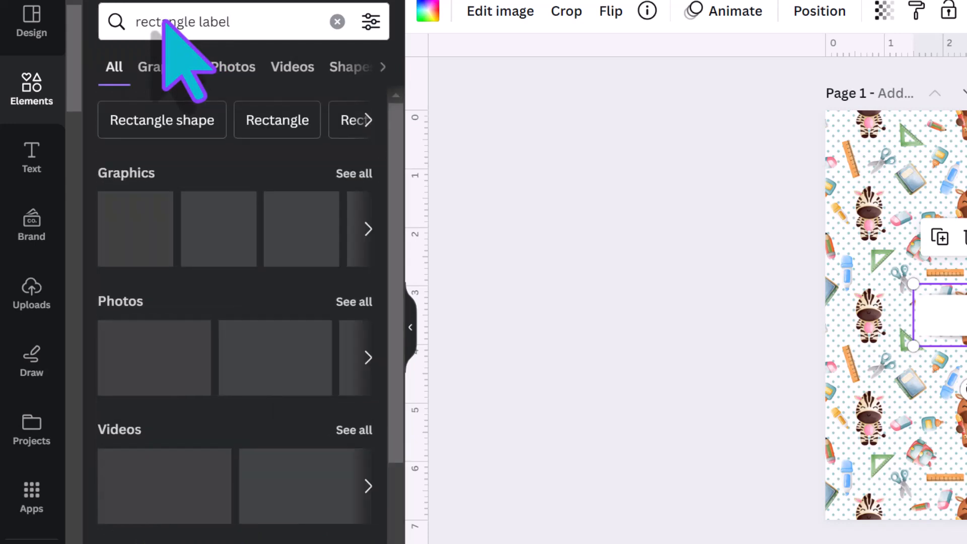
{"action": "left_click", "coordinate": [161, 68]}
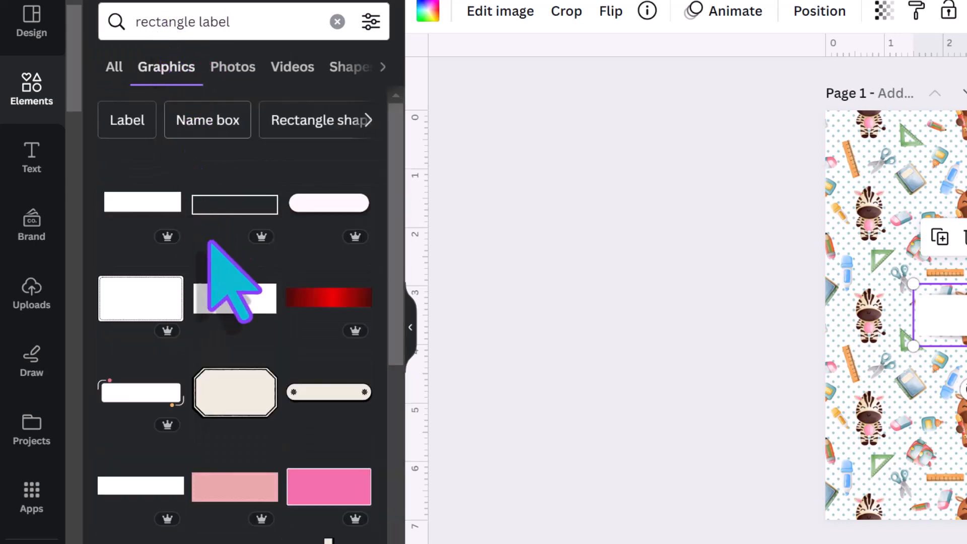
Browse the rectangle label graphics for banner shapes that suit the card front
{"action": "scroll", "coordinate": [211, 245], "scroll_direction": "down", "scroll_amount": 3}
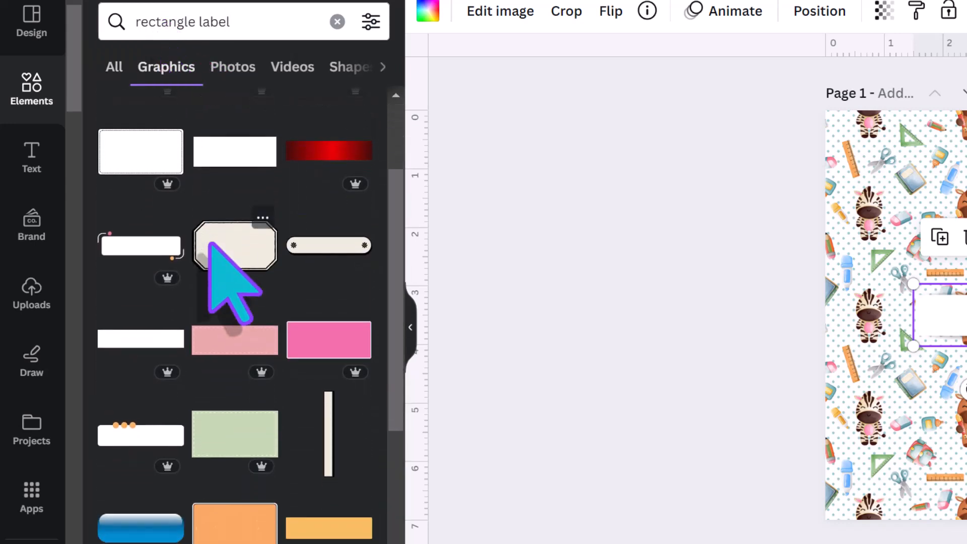
{"action": "scroll", "coordinate": [210, 244], "scroll_direction": "up", "scroll_amount": 1}
{"action": "scroll", "coordinate": [210, 245], "scroll_direction": "up", "scroll_amount": 2}
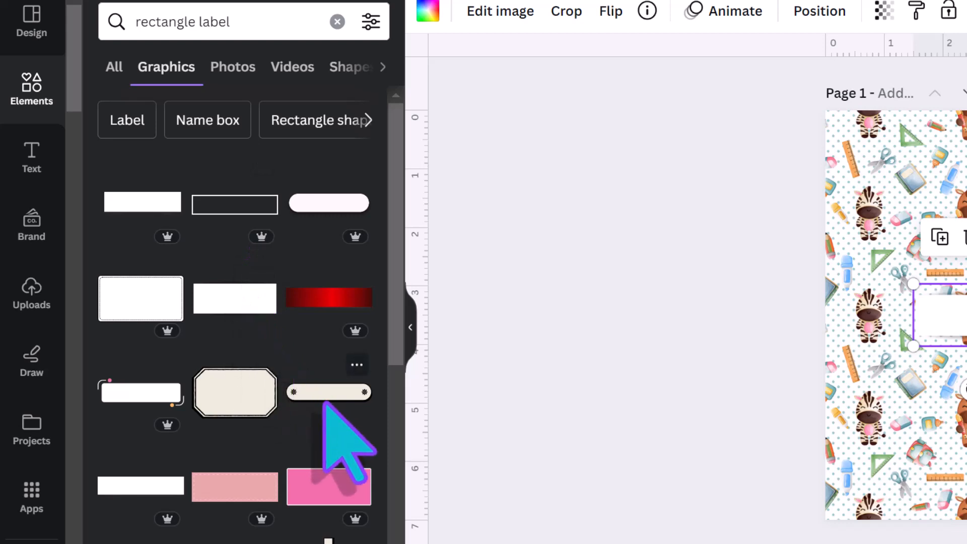
{"action": "scroll", "coordinate": [325, 403], "scroll_direction": "down", "scroll_amount": 5}
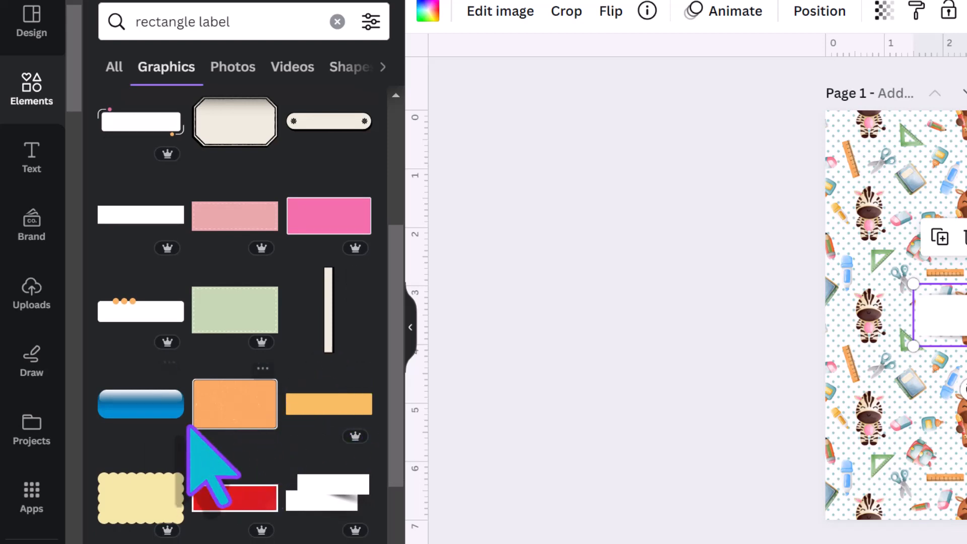
{"action": "scroll", "coordinate": [189, 426], "scroll_direction": "down", "scroll_amount": 7}
{"action": "scroll", "coordinate": [187, 425], "scroll_direction": "down", "scroll_amount": 4}
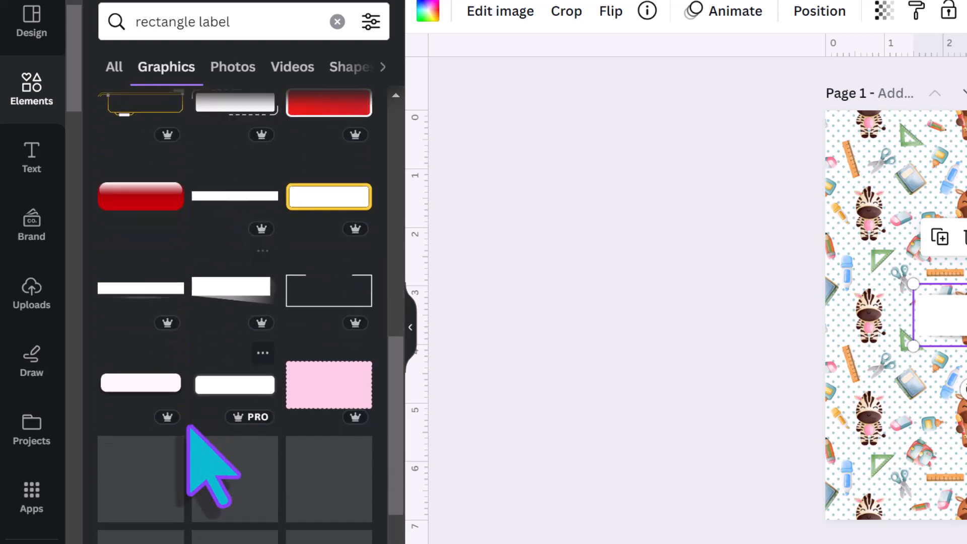
{"action": "scroll", "coordinate": [187, 425], "scroll_direction": "up", "scroll_amount": 10}
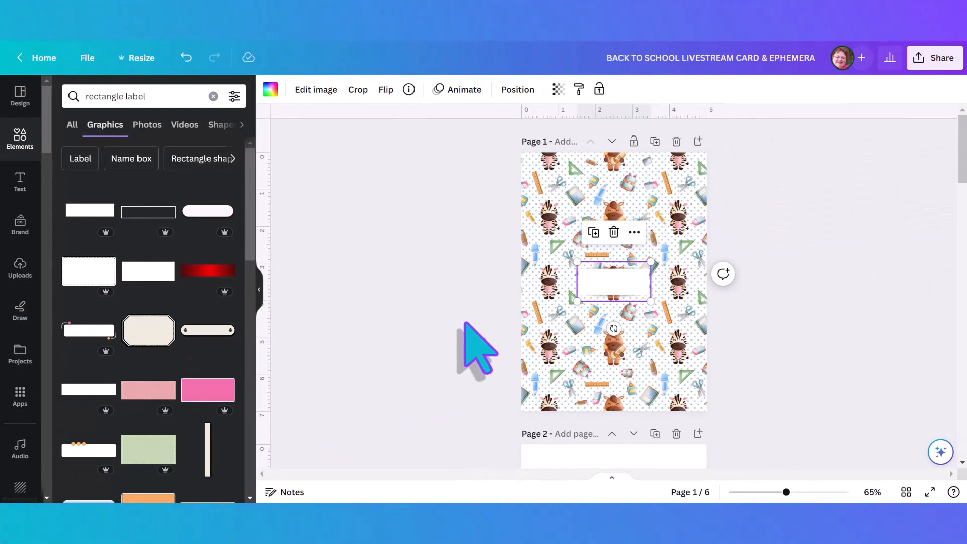
Move the white label from page 1 to page 2 and set page 2's background to the pale off-white photo color
{"action": "scroll", "coordinate": [477, 347], "scroll_direction": "down", "scroll_amount": 3}
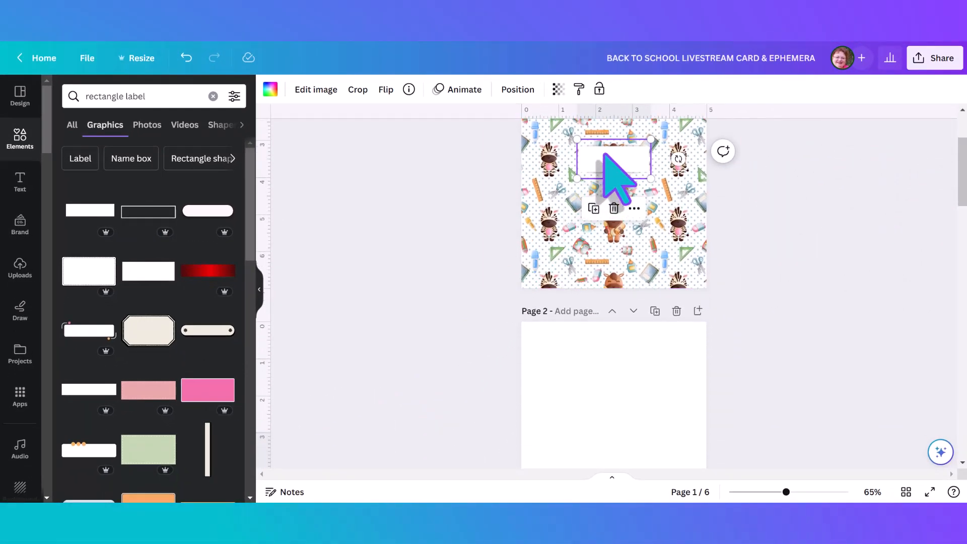
{"action": "left_click_drag", "start_coordinate": [605, 153], "coordinate": [597, 398]}
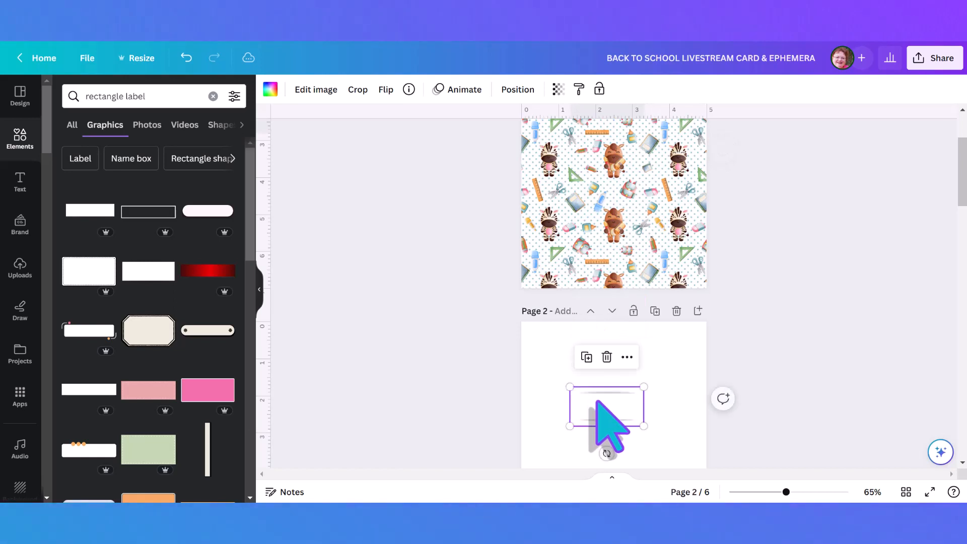
{"action": "left_click", "coordinate": [538, 354]}
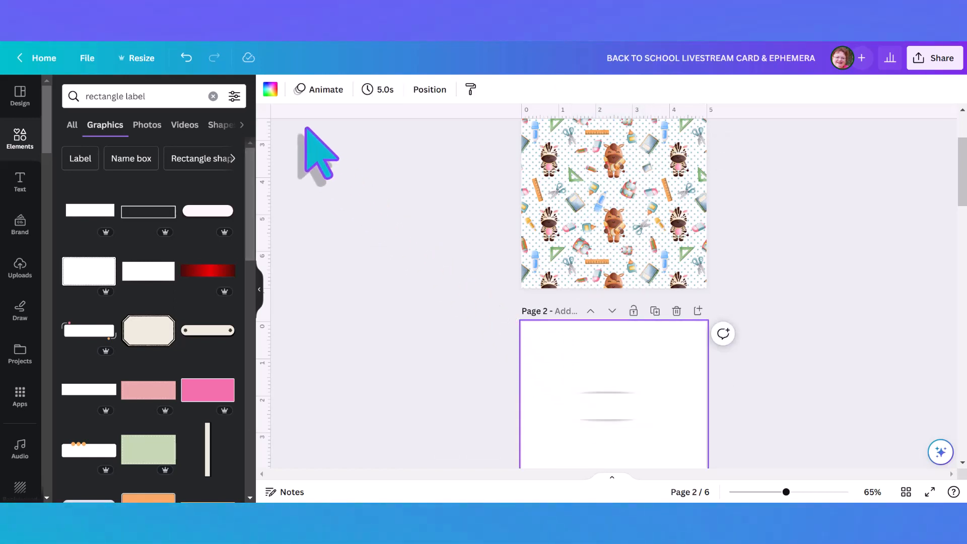
{"action": "left_click", "coordinate": [270, 89]}
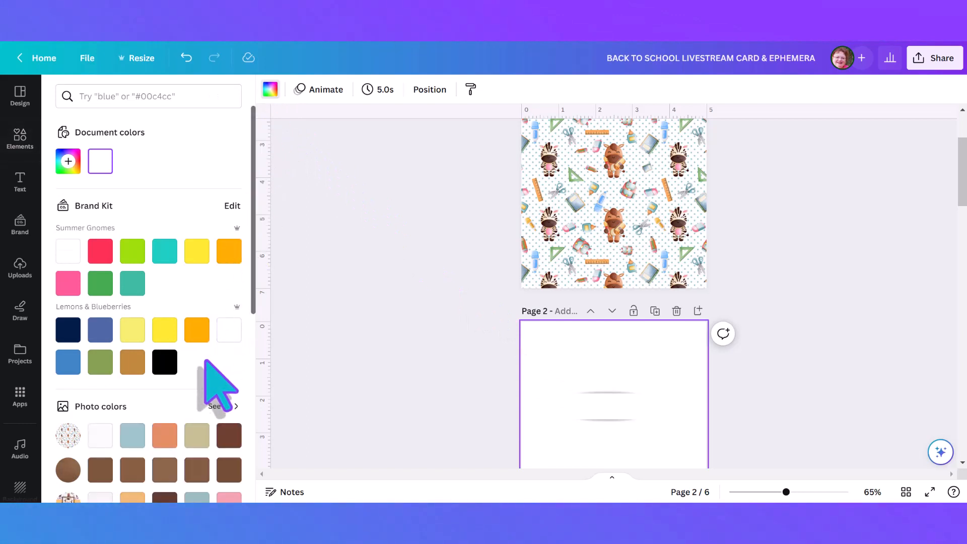
{"action": "scroll", "coordinate": [206, 360], "scroll_direction": "down", "scroll_amount": 2}
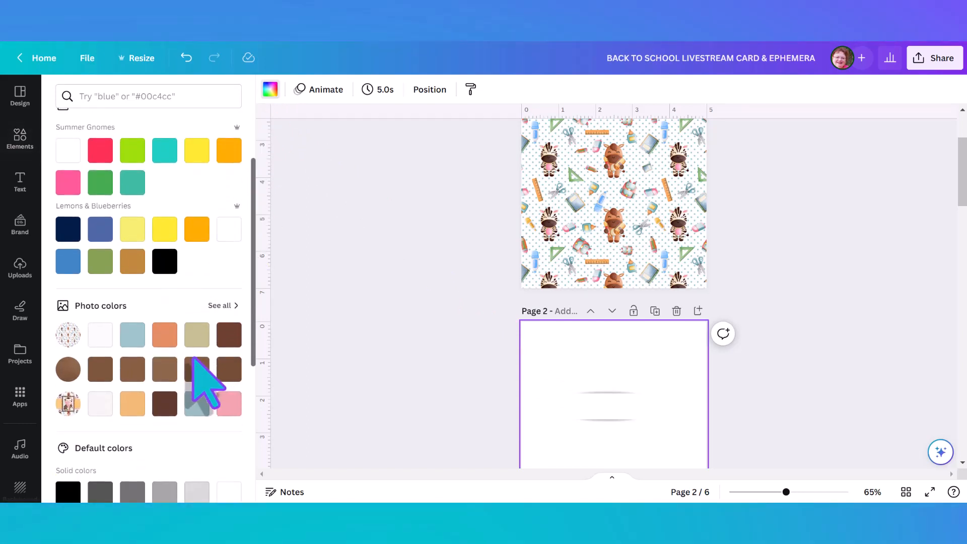
{"action": "left_click", "coordinate": [196, 403]}
{"action": "scroll", "coordinate": [151, 367], "scroll_direction": "down", "scroll_amount": 2}
{"action": "left_click", "coordinate": [104, 339]}
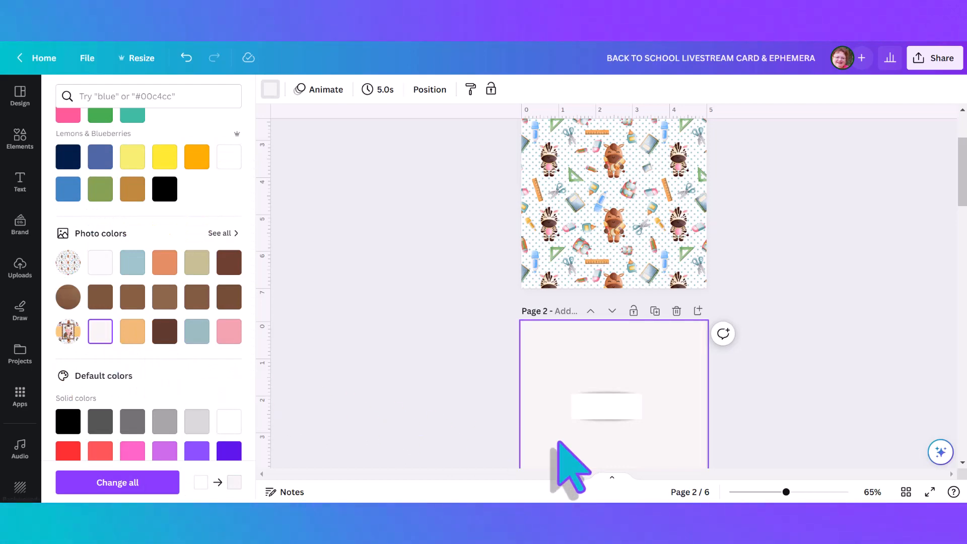
Inspect the white label's shadowed edges up close on page 2, and move the label back onto page 1
{"action": "left_click_drag", "start_coordinate": [786, 493], "coordinate": [808, 492]}
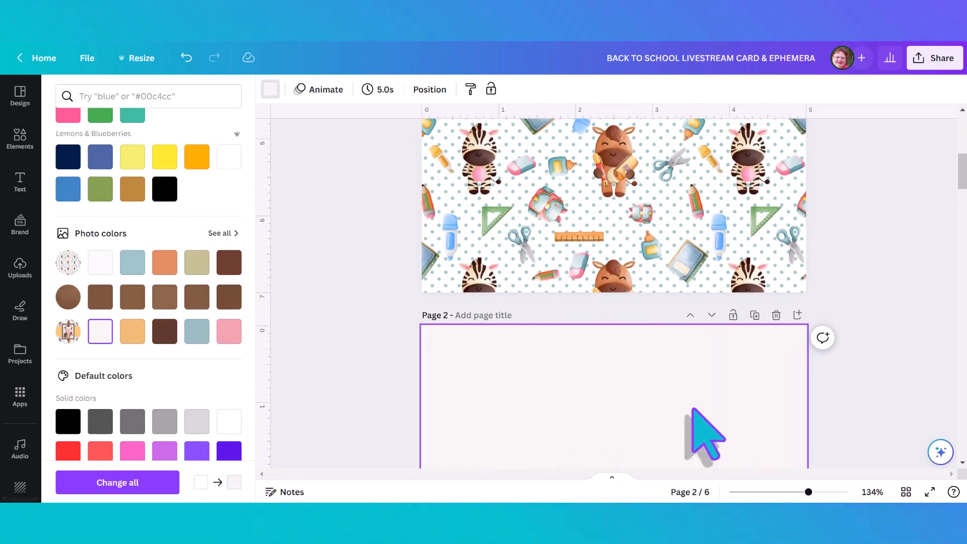
{"action": "scroll", "coordinate": [685, 408], "scroll_direction": "down", "scroll_amount": 3}
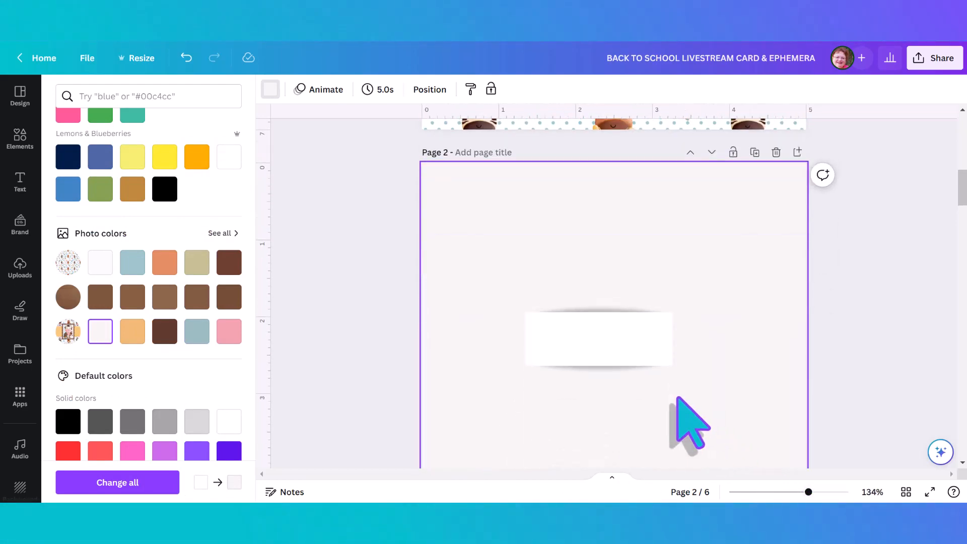
{"action": "left_click", "coordinate": [600, 341]}
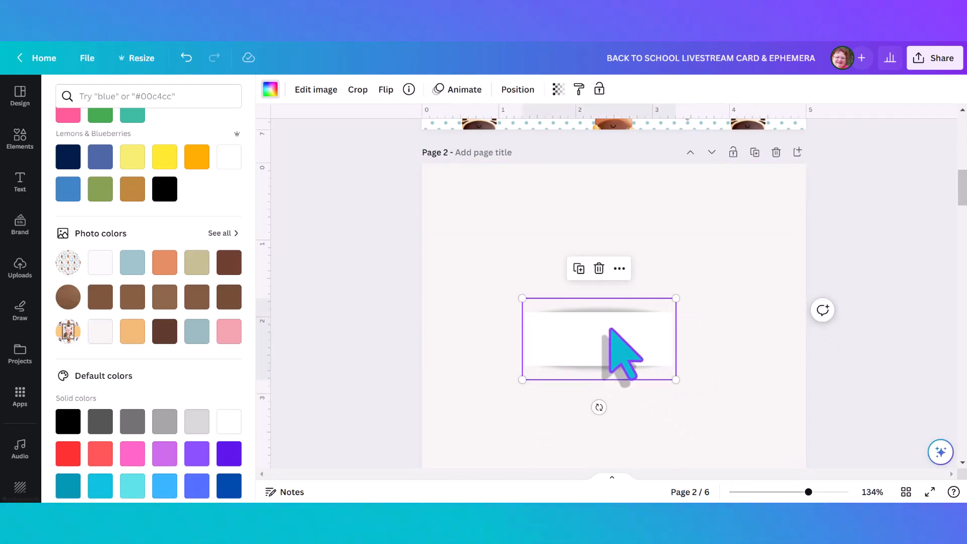
{"action": "scroll", "coordinate": [610, 328], "scroll_direction": "up", "scroll_amount": 1}
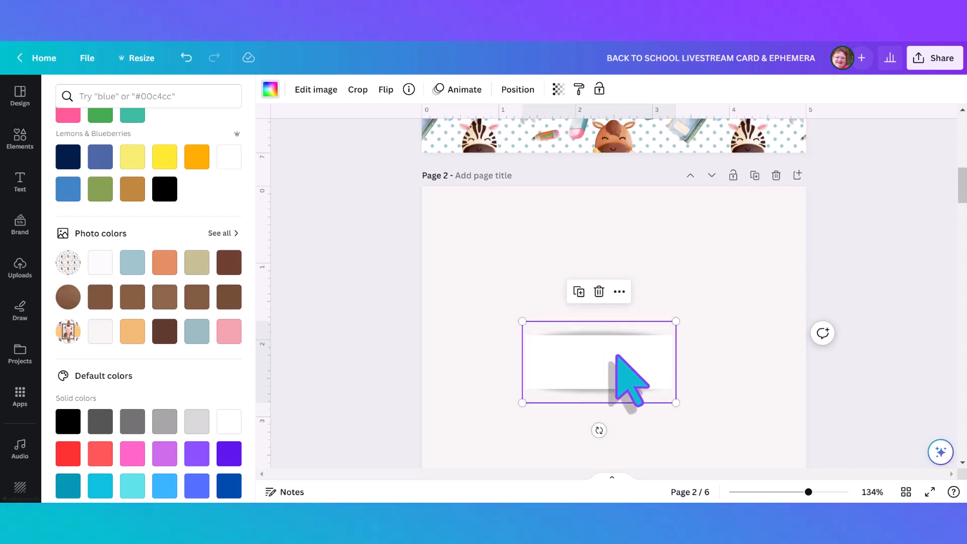
{"action": "left_click_drag", "start_coordinate": [615, 353], "coordinate": [621, 129]}
{"action": "scroll", "coordinate": [619, 236], "scroll_direction": "up", "scroll_amount": 10}
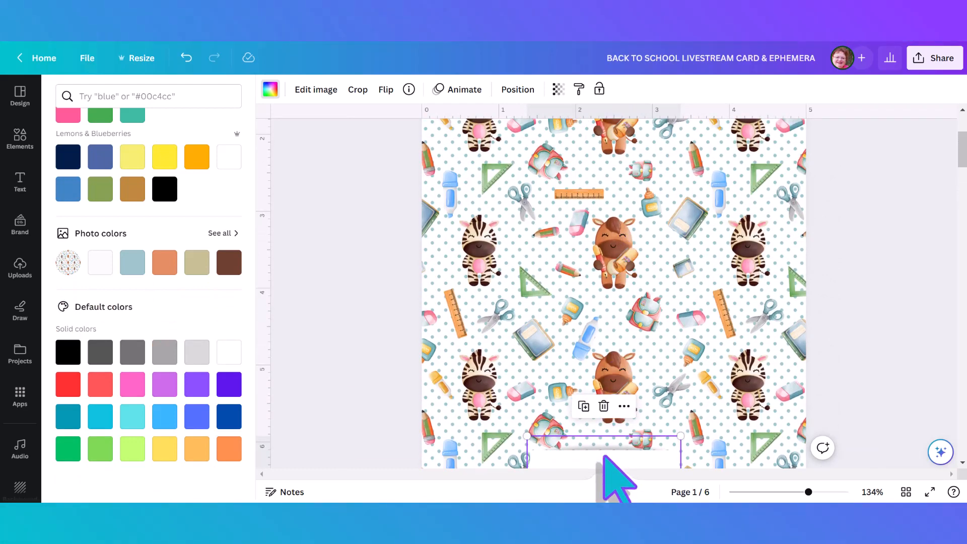
Enlarge the white label to span the full width of page 1 and center it on the page
{"action": "right_click", "coordinate": [588, 322]}
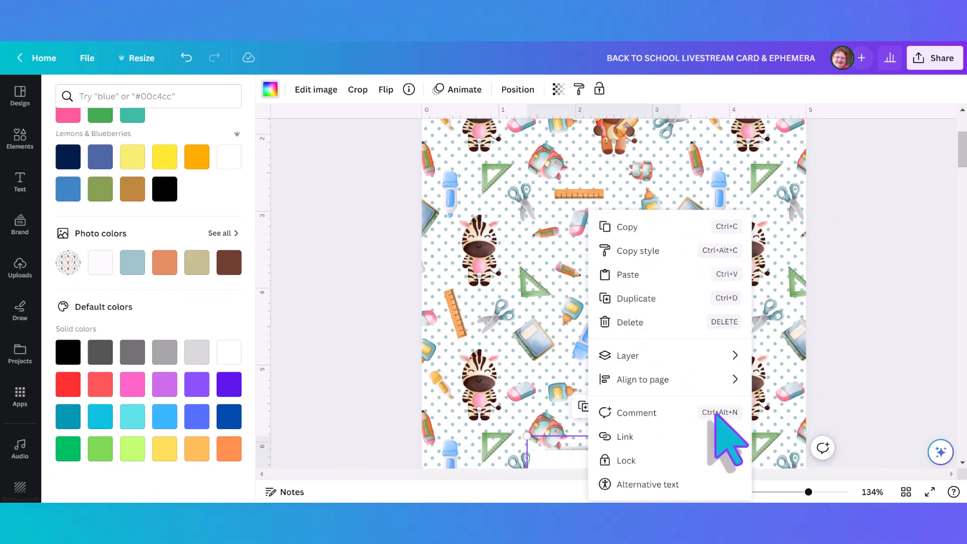
{"action": "left_click_drag", "start_coordinate": [809, 491], "coordinate": [787, 492]}
{"action": "left_click_drag", "start_coordinate": [621, 366], "coordinate": [735, 195]}
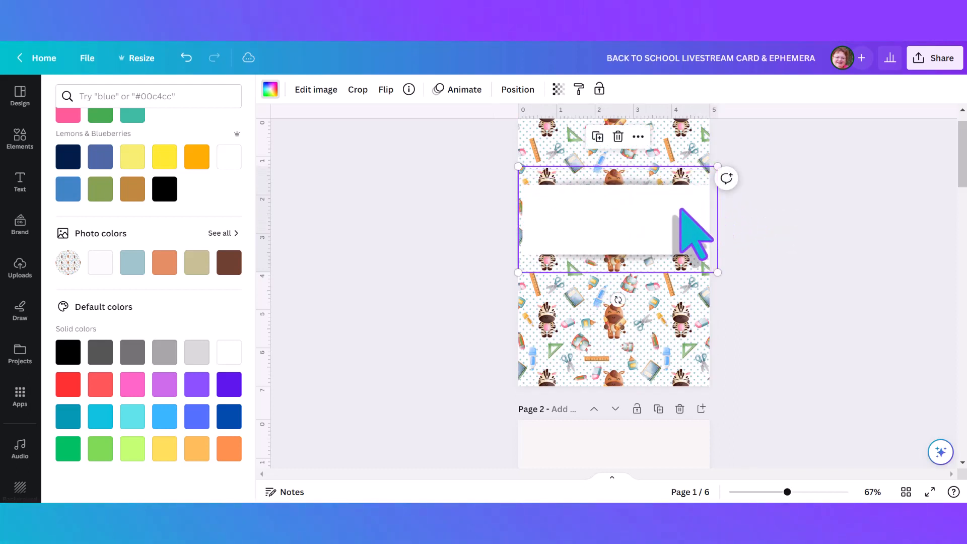
{"action": "left_click_drag", "start_coordinate": [678, 207], "coordinate": [658, 245]}
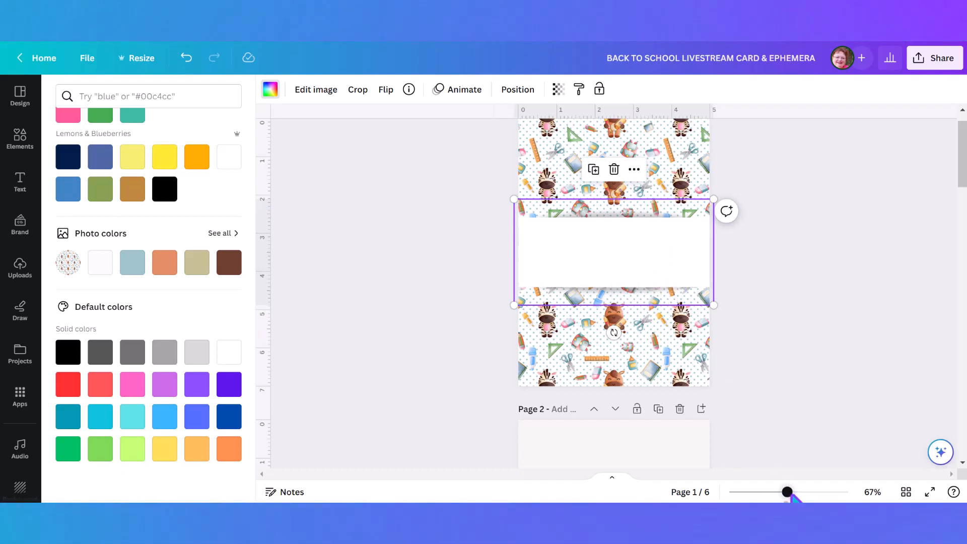
Recolor the white label on page 1 with the orange sampled from a ruler in the background pattern
{"action": "left_click_drag", "start_coordinate": [789, 494], "coordinate": [800, 494]}
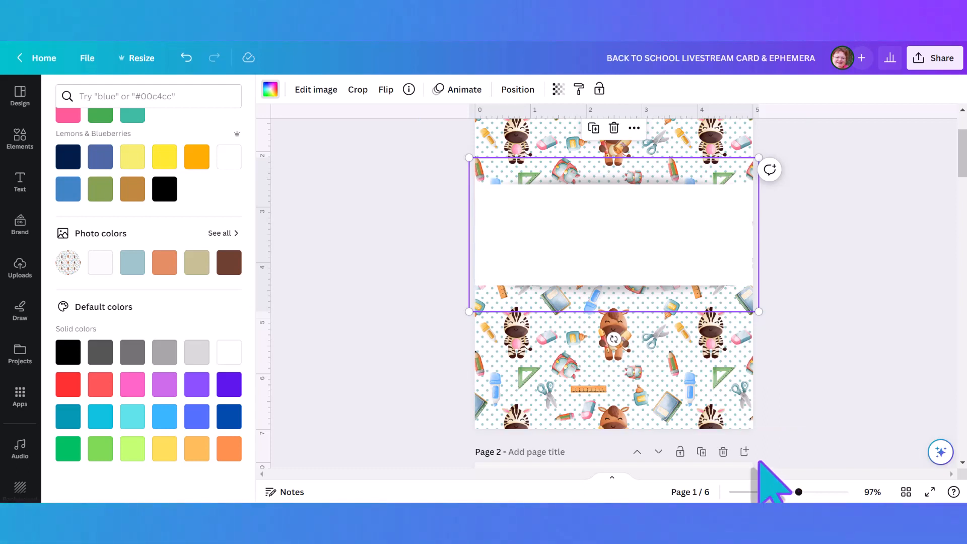
{"action": "left_click", "coordinate": [271, 90]}
{"action": "left_click", "coordinate": [271, 90]}
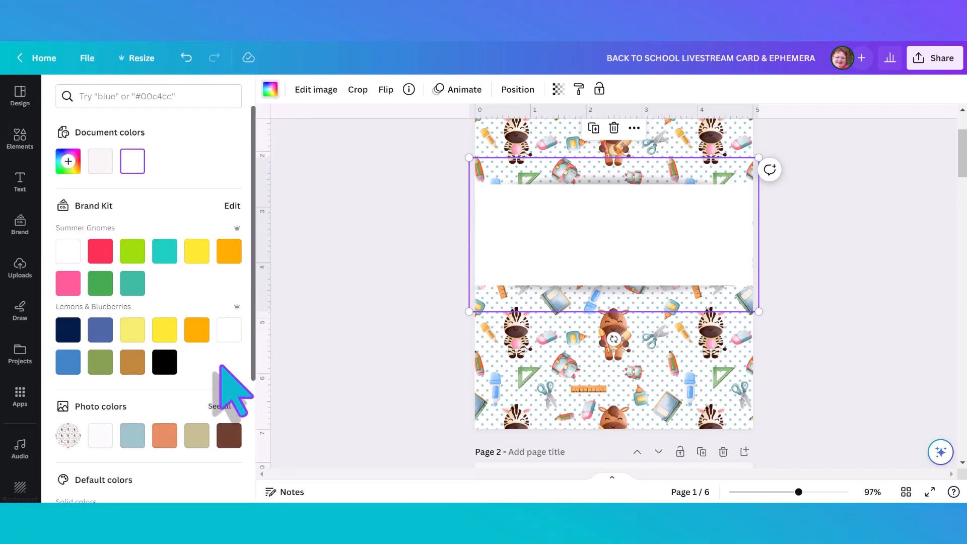
{"action": "left_click", "coordinate": [68, 161]}
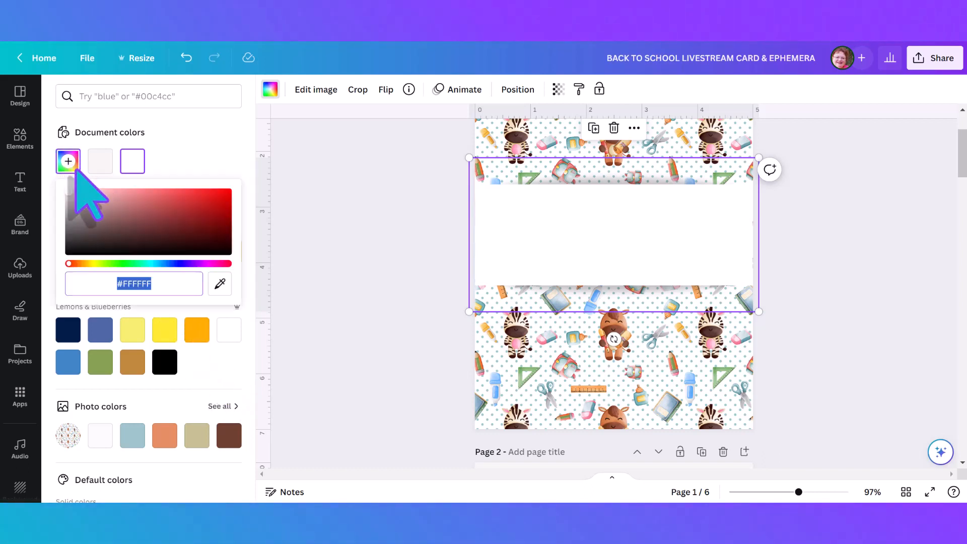
{"action": "left_click", "coordinate": [219, 284]}
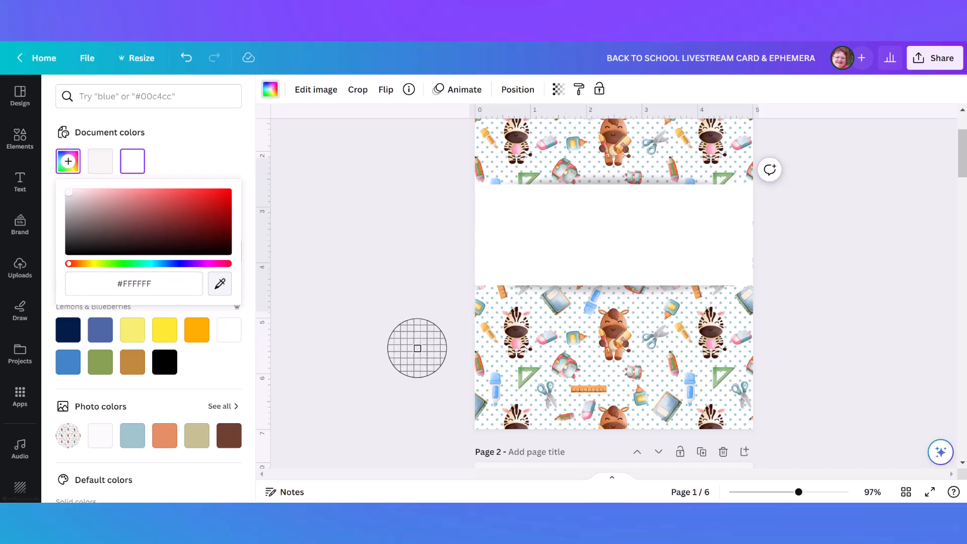
{"action": "left_click", "coordinate": [576, 389]}
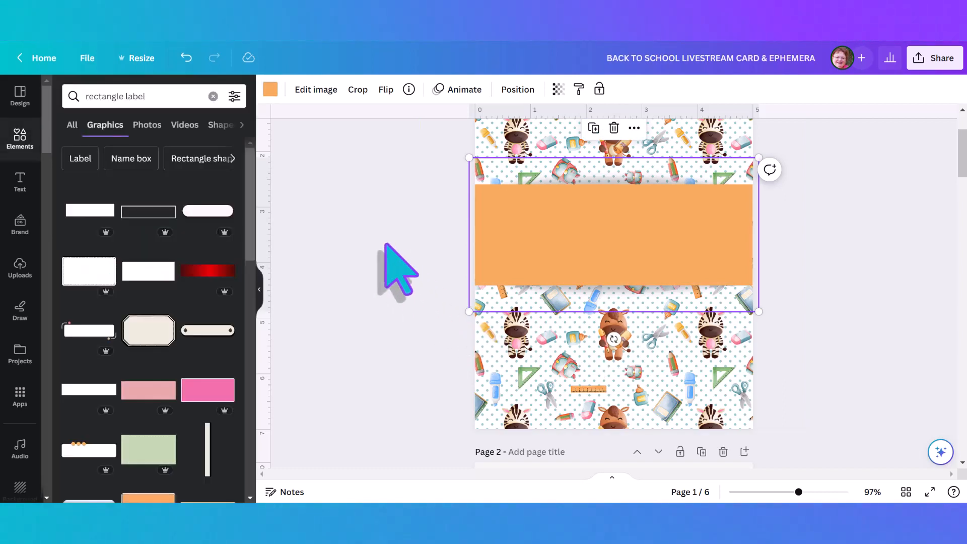
Lock the orange label in place on page 1 and deselect it
{"action": "scroll", "coordinate": [398, 272], "scroll_direction": "up", "scroll_amount": 2}
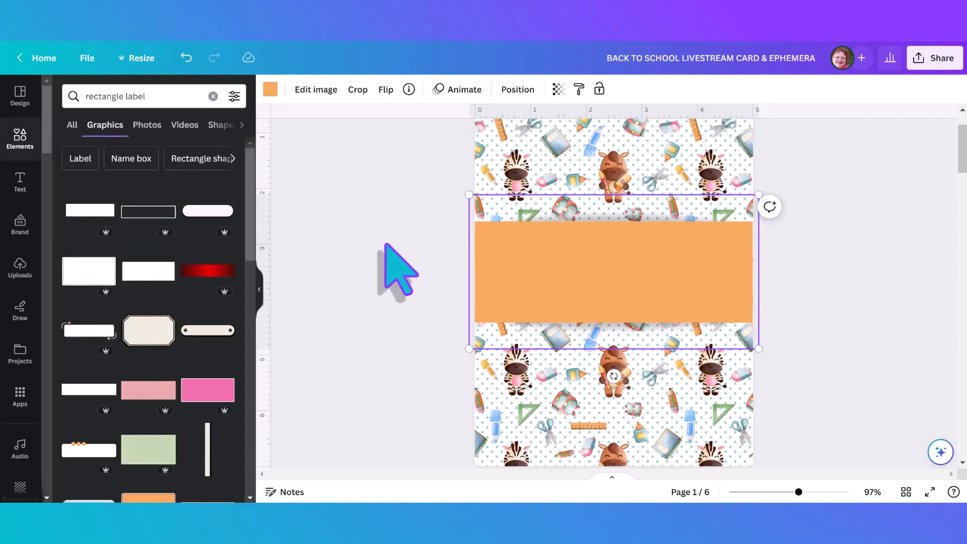
{"action": "left_click", "coordinate": [385, 244]}
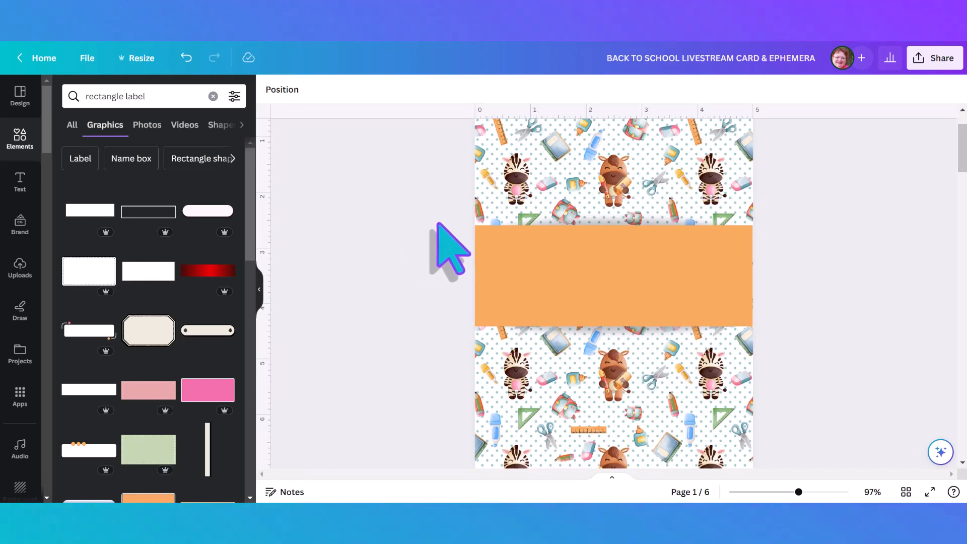
{"action": "scroll", "coordinate": [438, 223], "scroll_direction": "up", "scroll_amount": 3}
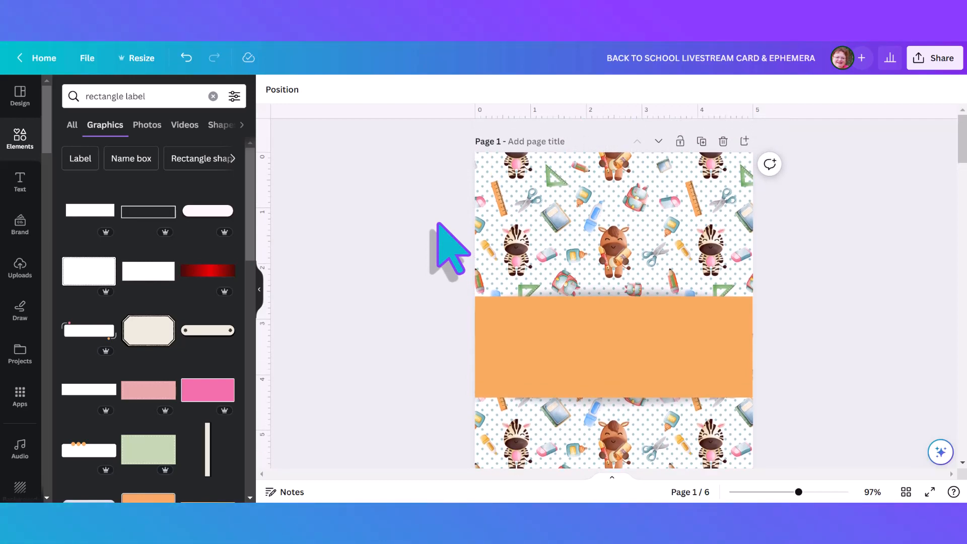
{"action": "left_click", "coordinate": [554, 316]}
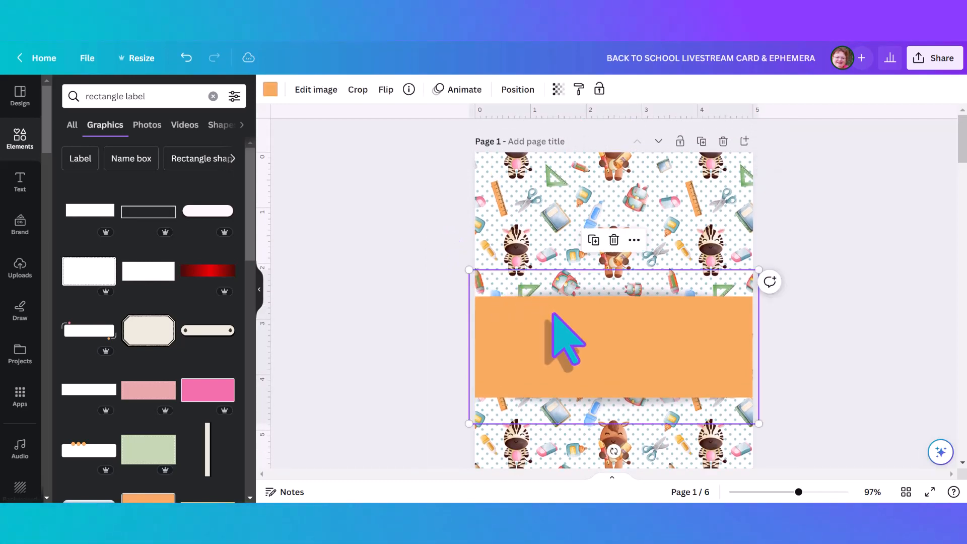
{"action": "left_click", "coordinate": [598, 89]}
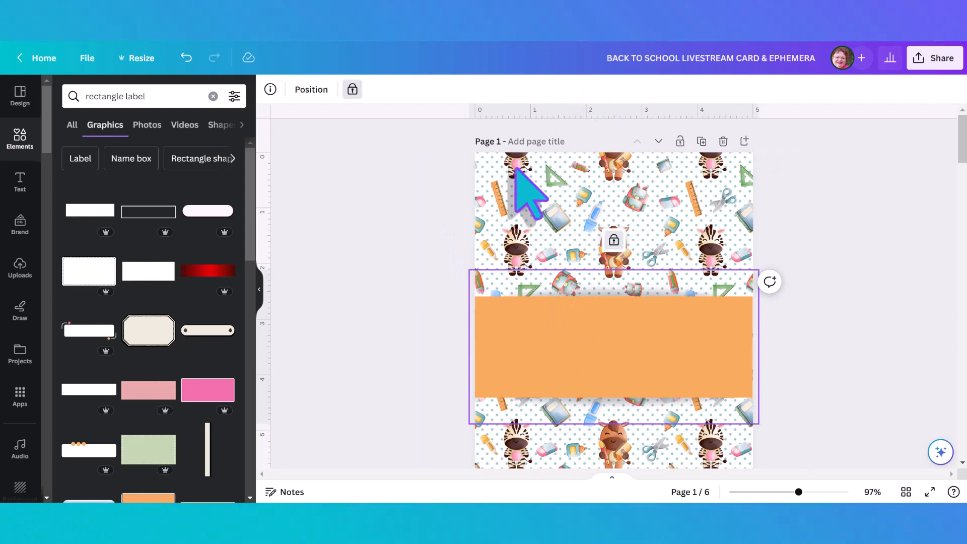
{"action": "left_click", "coordinate": [402, 280]}
{"action": "scroll", "coordinate": [402, 280], "scroll_direction": "down", "scroll_amount": 1}
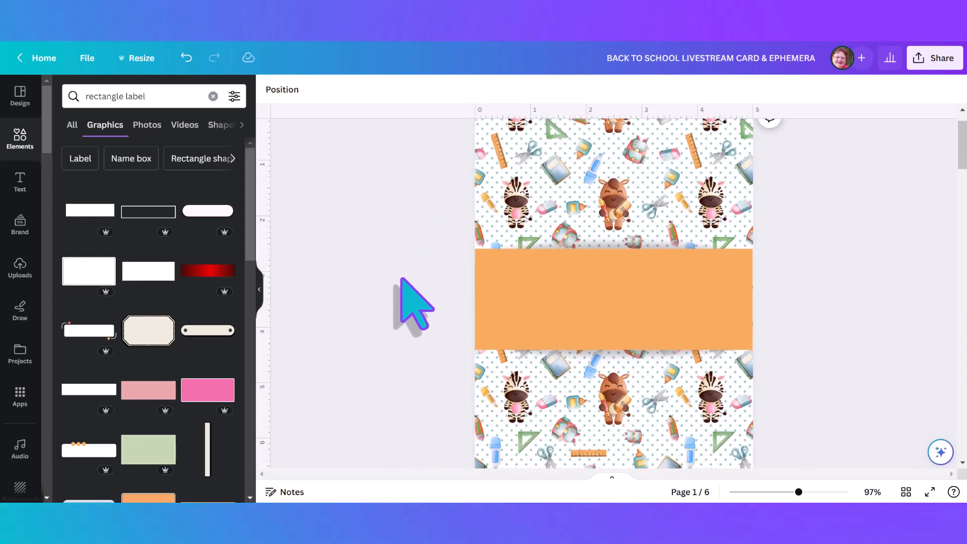
Add the cow holding a pencil with a backpack from the BACK TO SCHOOL CLIPART folder to page 2
{"action": "scroll", "coordinate": [402, 280], "scroll_direction": "down", "scroll_amount": 3}
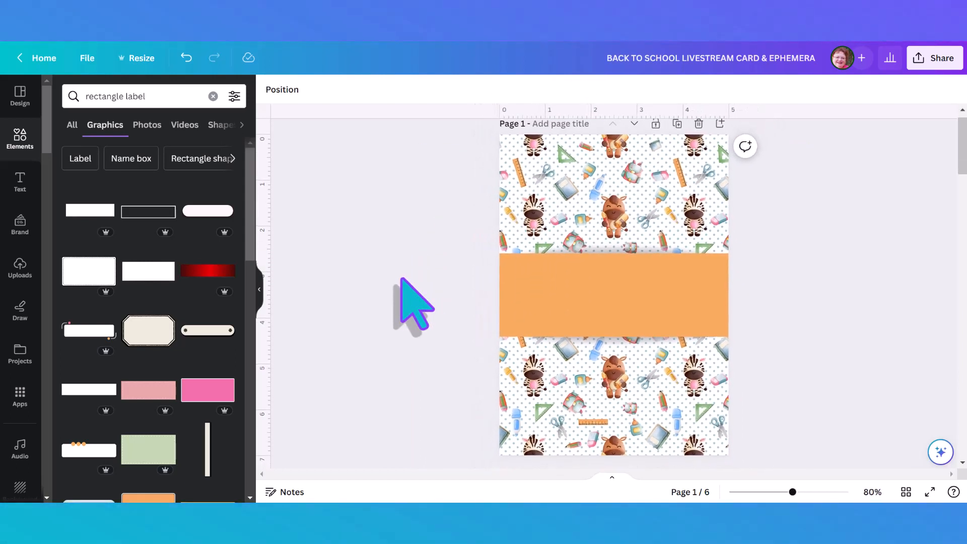
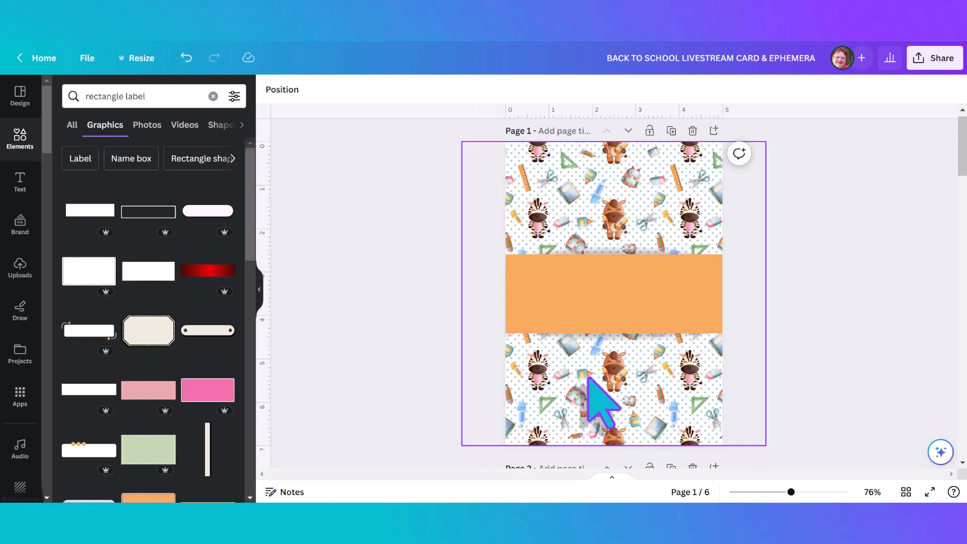
{"action": "scroll", "coordinate": [590, 382], "scroll_direction": "down", "scroll_amount": 1}
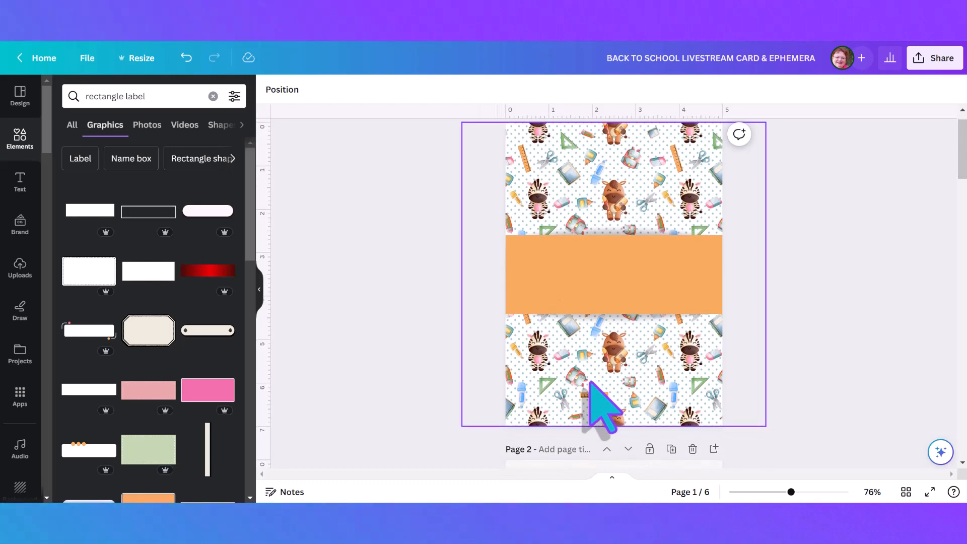
{"action": "scroll", "coordinate": [590, 383], "scroll_direction": "down", "scroll_amount": 4}
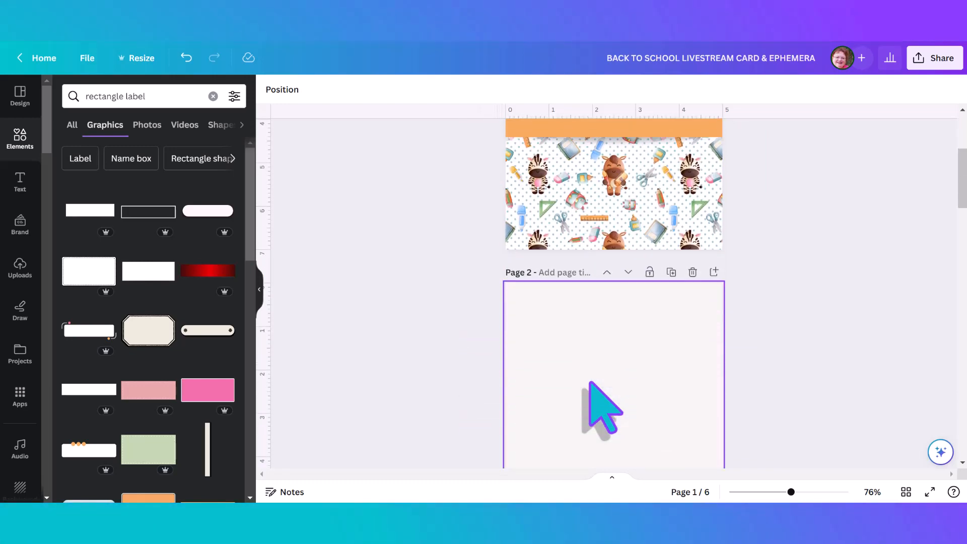
{"action": "scroll", "coordinate": [590, 383], "scroll_direction": "down", "scroll_amount": 2}
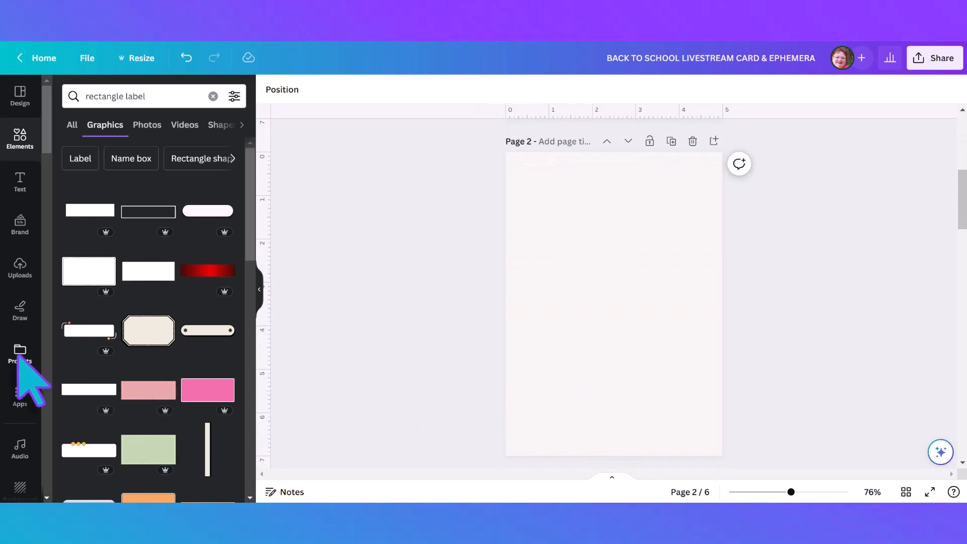
{"action": "left_click", "coordinate": [21, 354]}
{"action": "scroll", "coordinate": [126, 307], "scroll_direction": "up", "scroll_amount": 10}
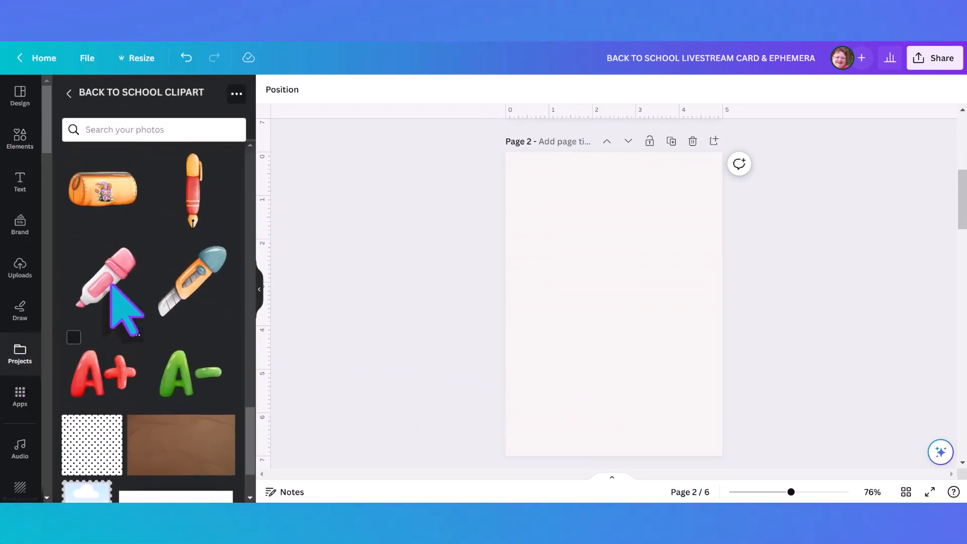
{"action": "scroll", "coordinate": [124, 308], "scroll_direction": "up", "scroll_amount": 10}
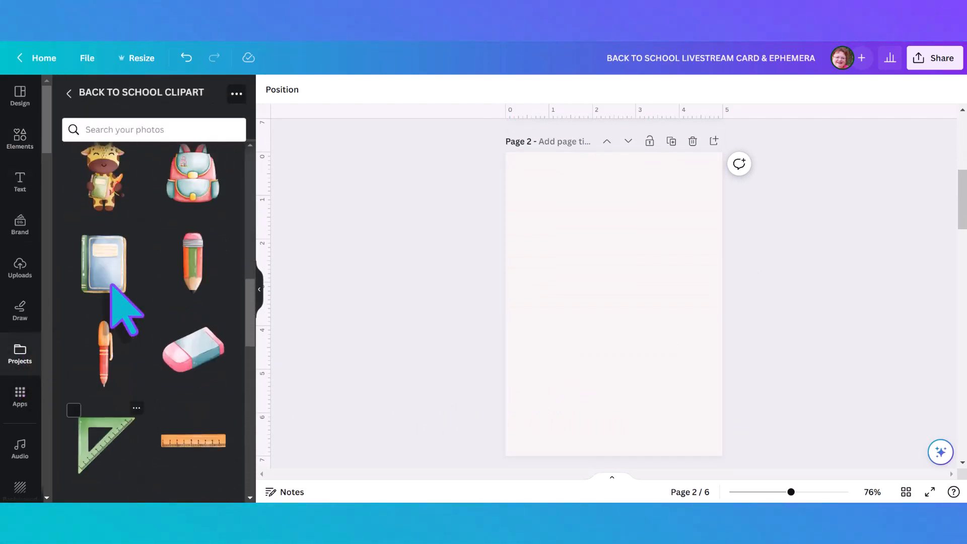
{"action": "scroll", "coordinate": [126, 309], "scroll_direction": "up", "scroll_amount": 3}
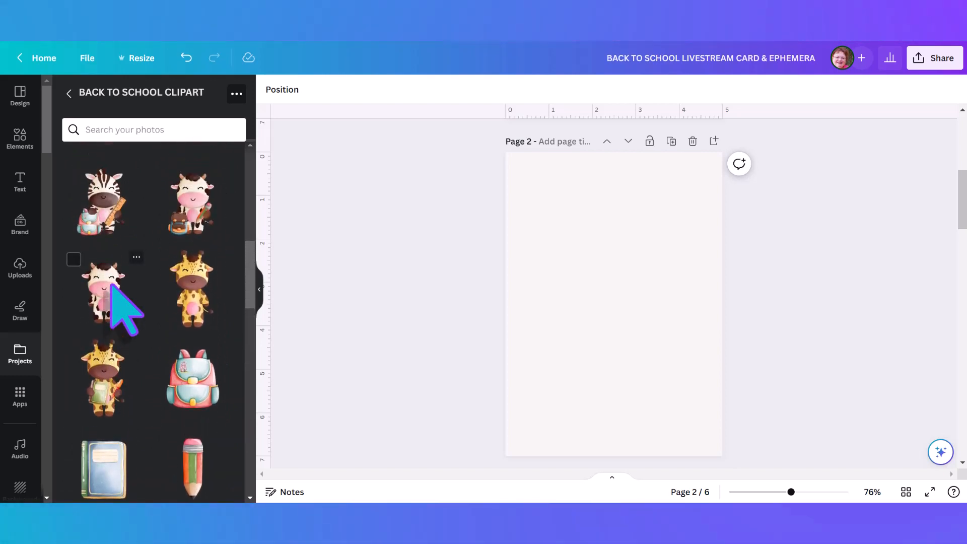
{"action": "scroll", "coordinate": [125, 308], "scroll_direction": "up", "scroll_amount": 3}
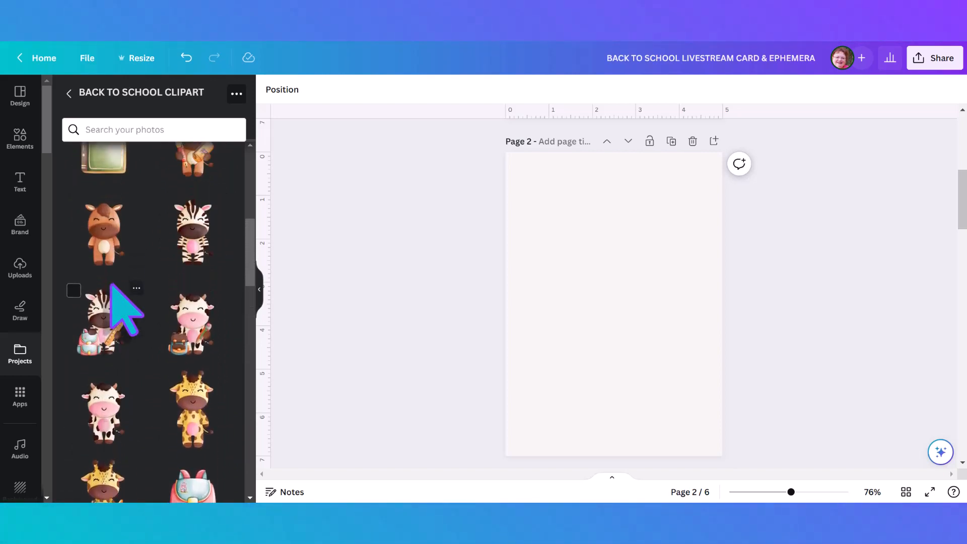
{"action": "left_click", "coordinate": [193, 344]}
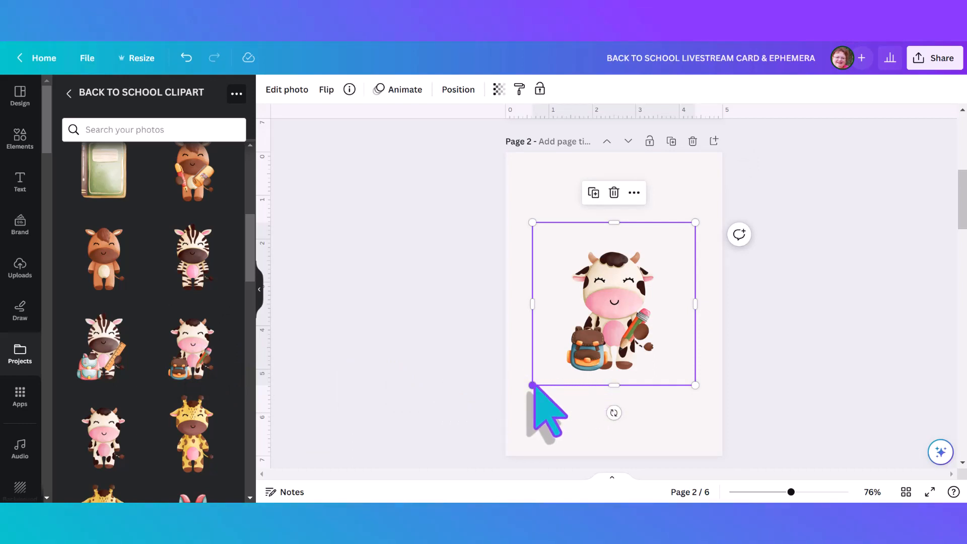
Enlarge the cow clipart until its frame nearly spans the width of page 2, and deselect it
{"action": "left_click_drag", "start_coordinate": [532, 386], "coordinate": [513, 404]}
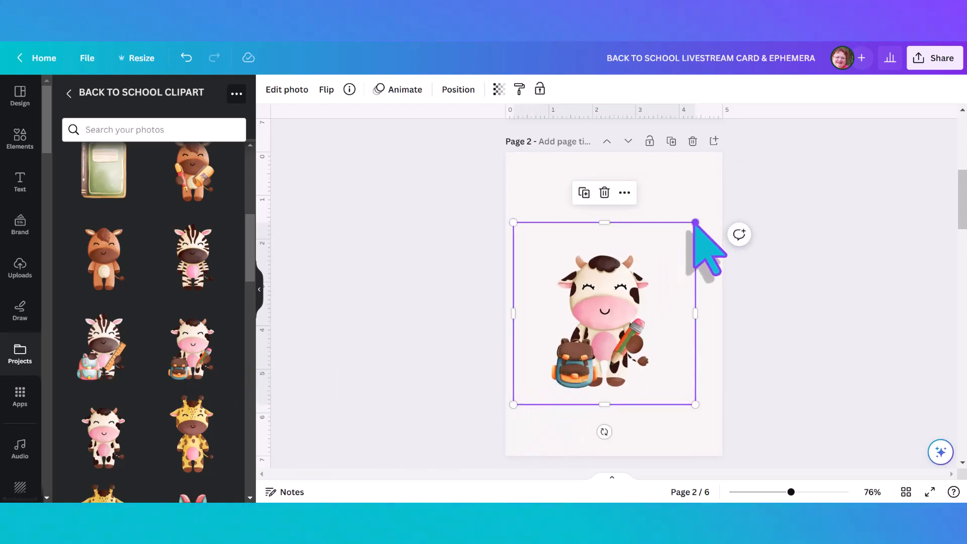
{"action": "left_click_drag", "start_coordinate": [695, 222], "coordinate": [717, 200]}
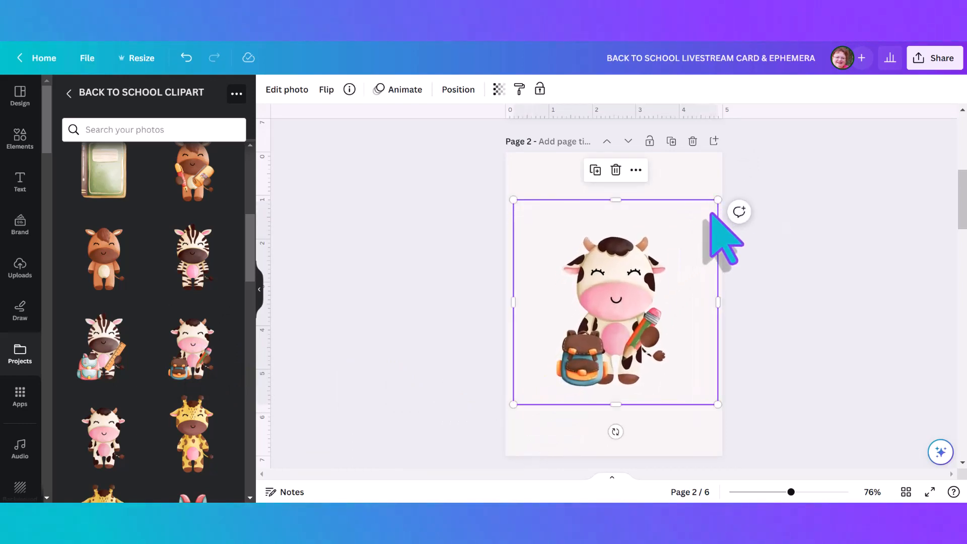
{"action": "scroll", "coordinate": [710, 213], "scroll_direction": "up", "scroll_amount": 1}
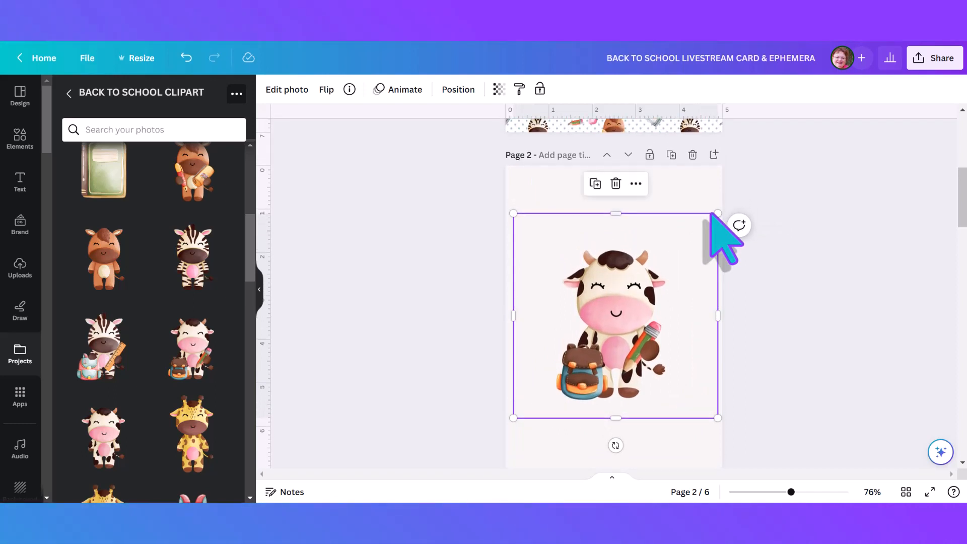
{"action": "left_click", "coordinate": [680, 199]}
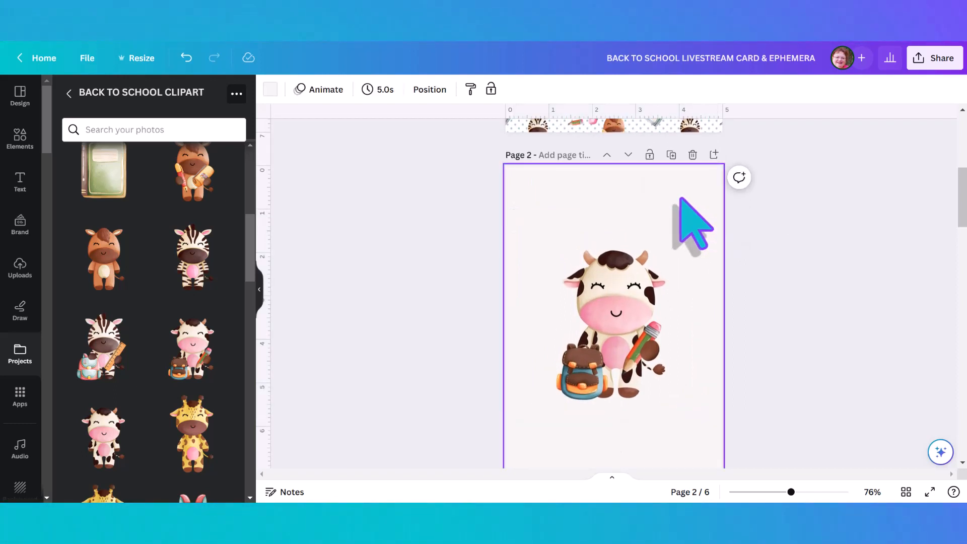
{"action": "scroll", "coordinate": [680, 199], "scroll_direction": "down", "scroll_amount": 1}
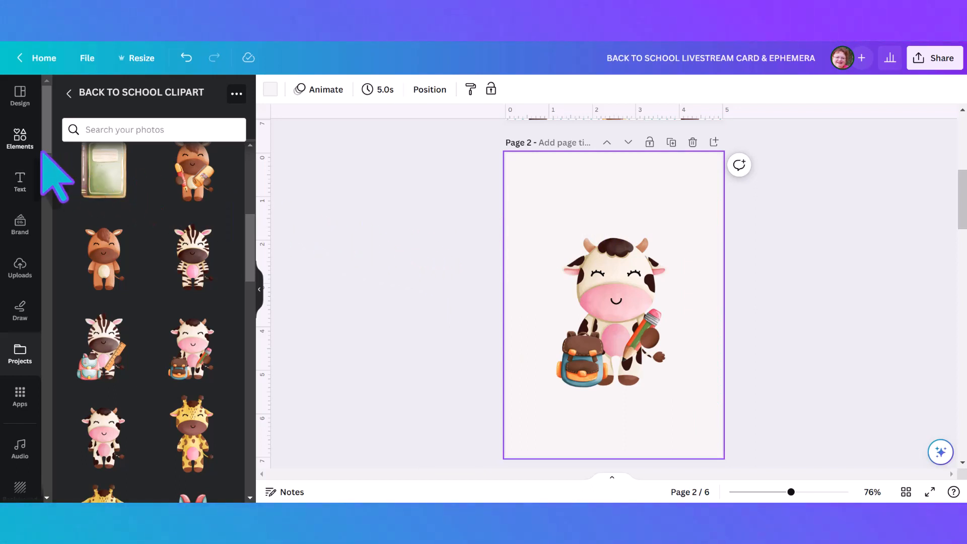
Search the elements for "blue watercolor background" and browse the photo results for one that suits the cards
{"action": "left_click", "coordinate": [15, 146]}
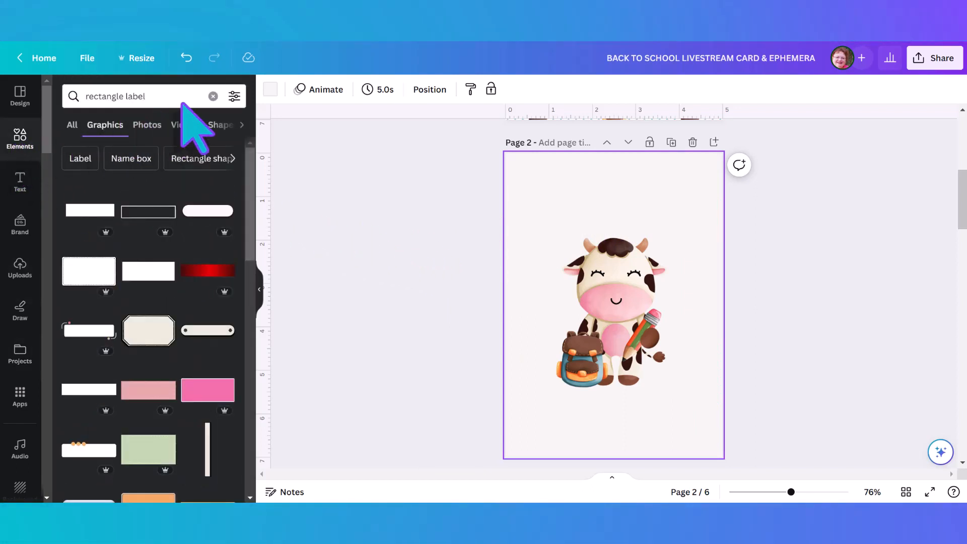
{"action": "left_click", "coordinate": [212, 96]}
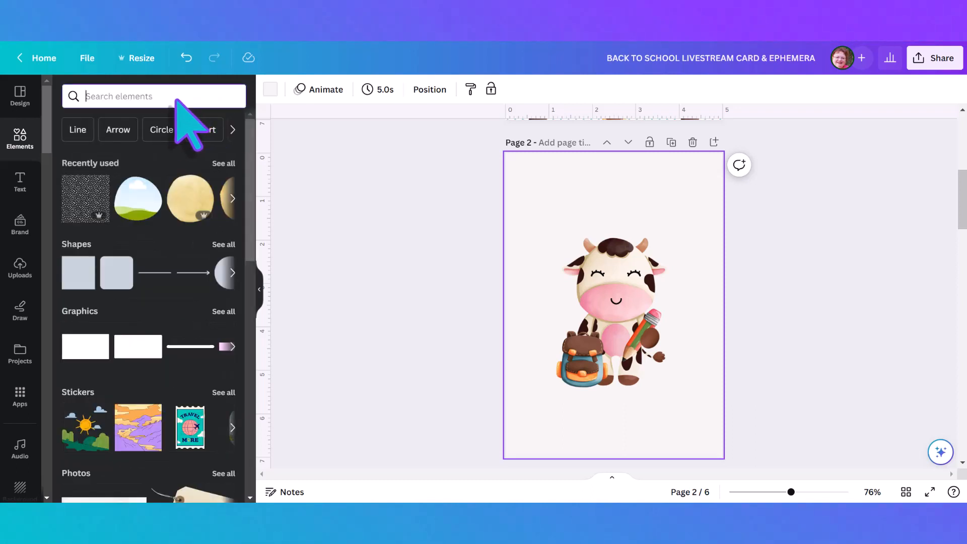
{"action": "type", "text": "blu"}
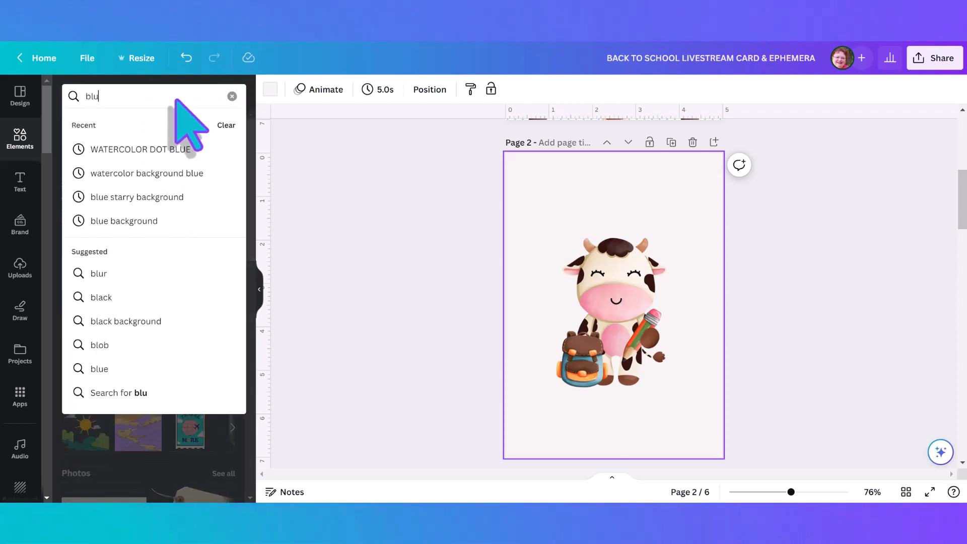
{"action": "type", "text": "e watercolor background"}
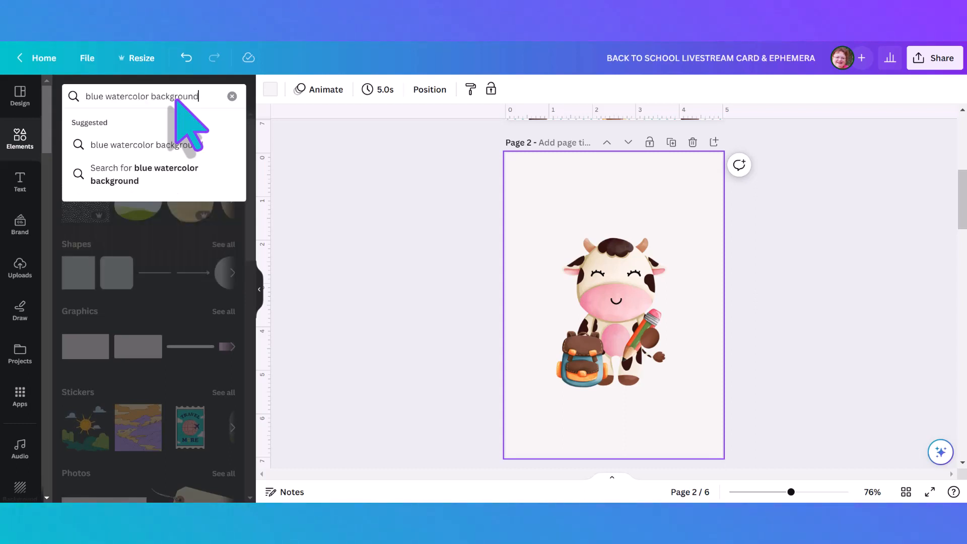
{"action": "key", "text": "Return"}
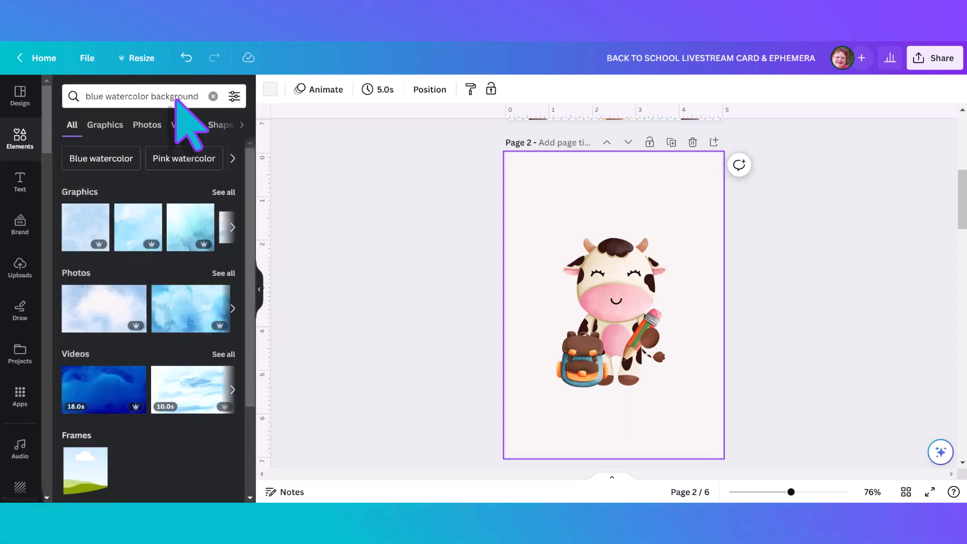
{"action": "left_click", "coordinate": [221, 273]}
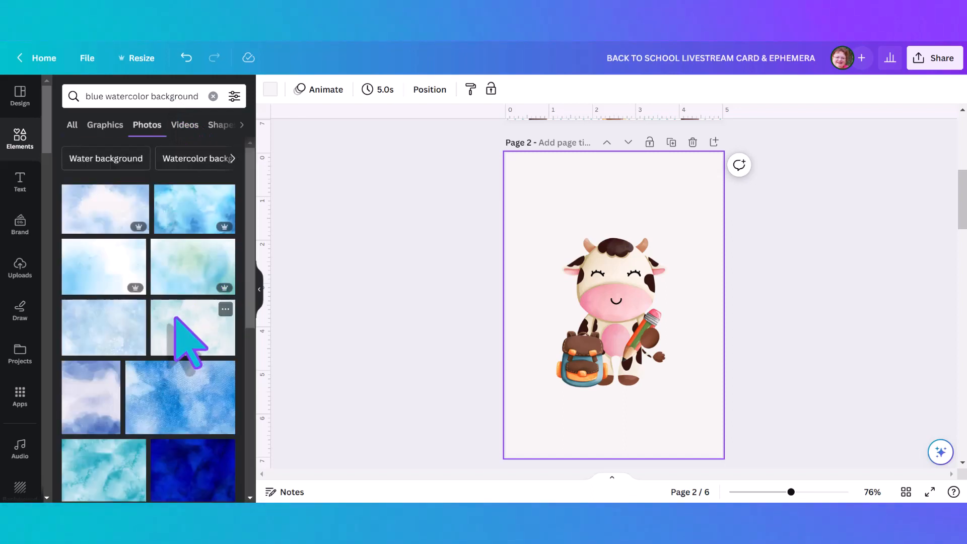
{"action": "scroll", "coordinate": [176, 318], "scroll_direction": "down", "scroll_amount": 2}
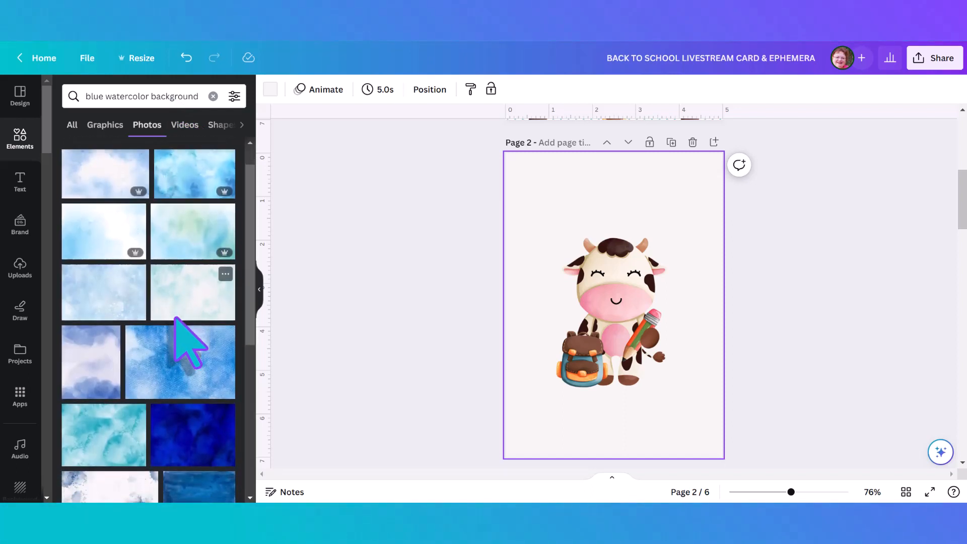
{"action": "scroll", "coordinate": [175, 317], "scroll_direction": "down", "scroll_amount": 1}
{"action": "scroll", "coordinate": [442, 287], "scroll_direction": "up", "scroll_amount": 3}
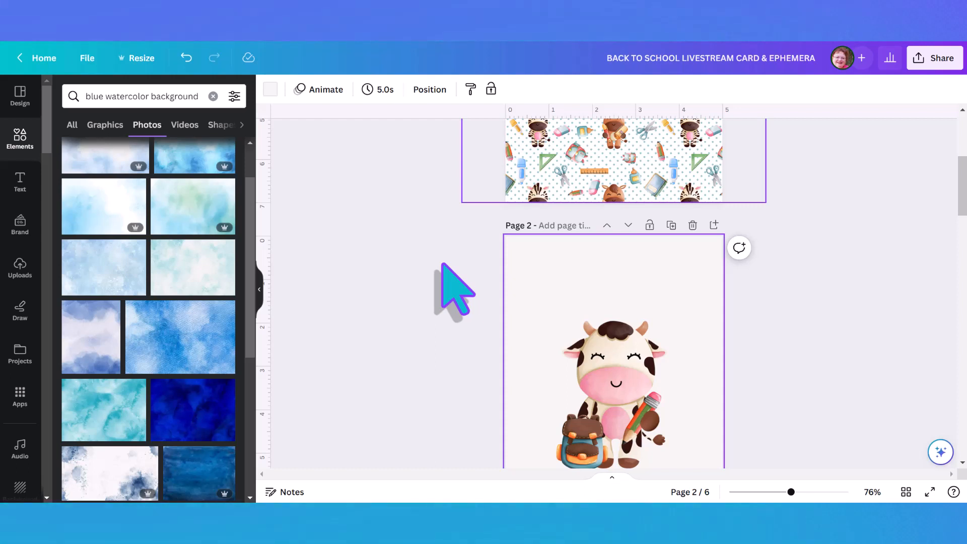
Insert the pale teal-and-white watercolor photo on page 2 and make it the page background behind the cow
{"action": "left_click", "coordinate": [207, 282]}
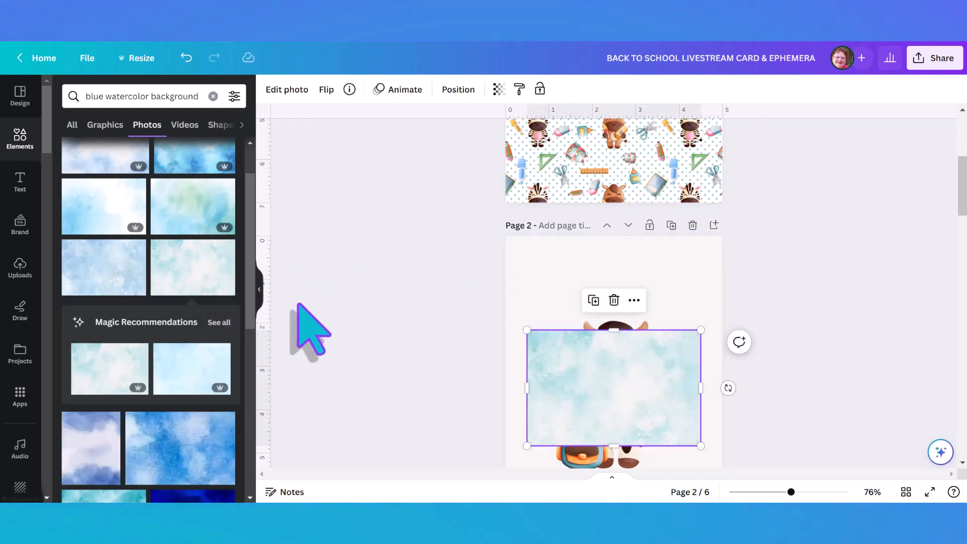
{"action": "scroll", "coordinate": [577, 398], "scroll_direction": "down", "scroll_amount": 2}
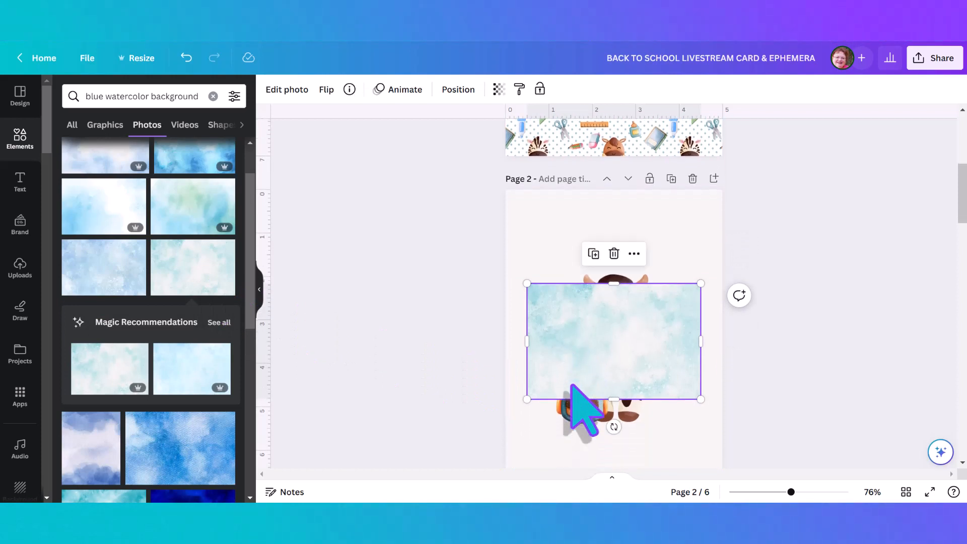
{"action": "right_click", "coordinate": [593, 336]}
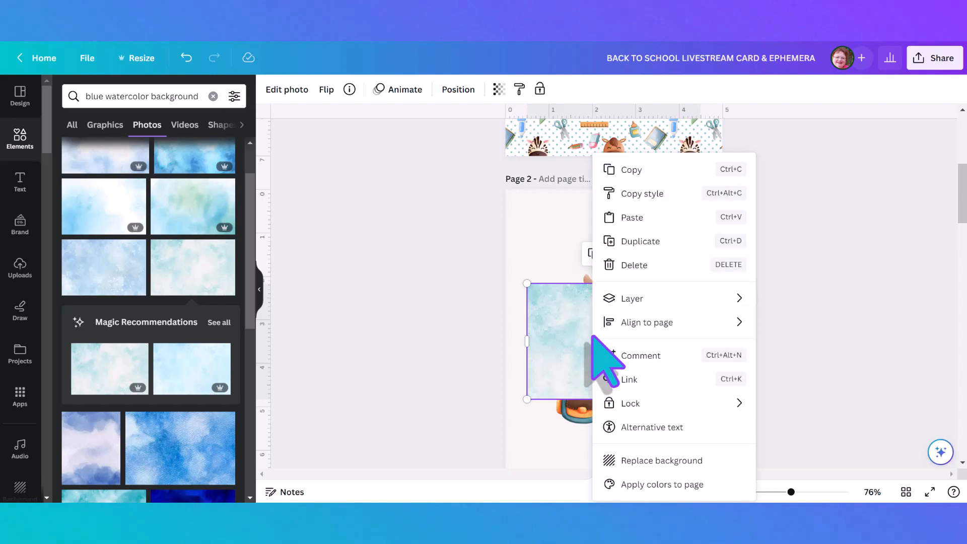
{"action": "left_click", "coordinate": [648, 460]}
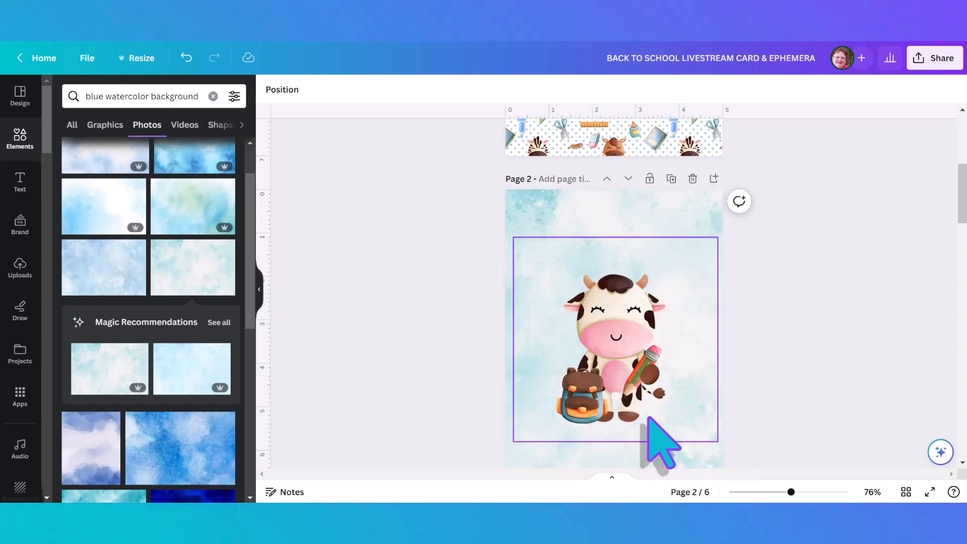
{"action": "scroll", "coordinate": [647, 438], "scroll_direction": "down", "scroll_amount": 1}
{"action": "scroll", "coordinate": [650, 419], "scroll_direction": "down", "scroll_amount": 1}
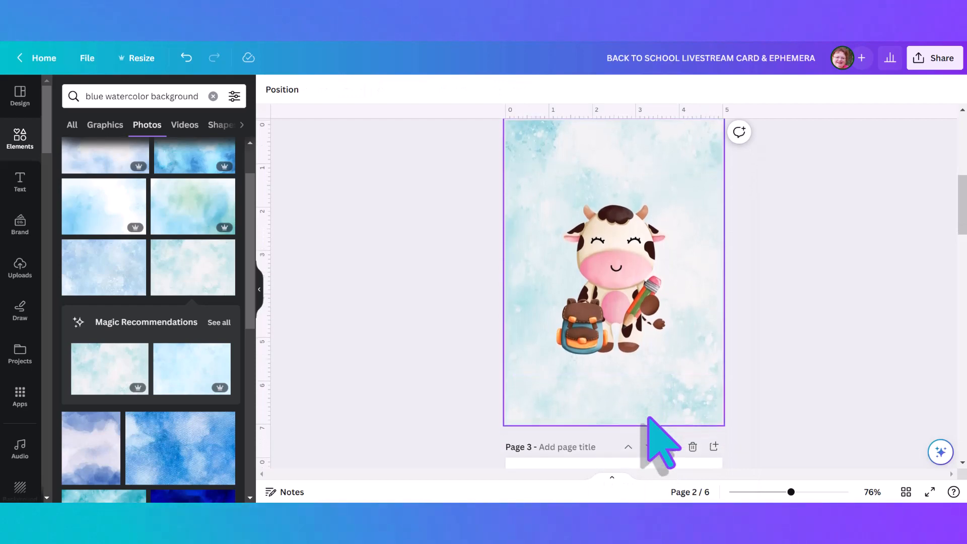
Replace the page 2 background with the light blue watercolor from the Magic Recommendations, and compare it with page 1
{"action": "scroll", "coordinate": [650, 420], "scroll_direction": "up", "scroll_amount": 3}
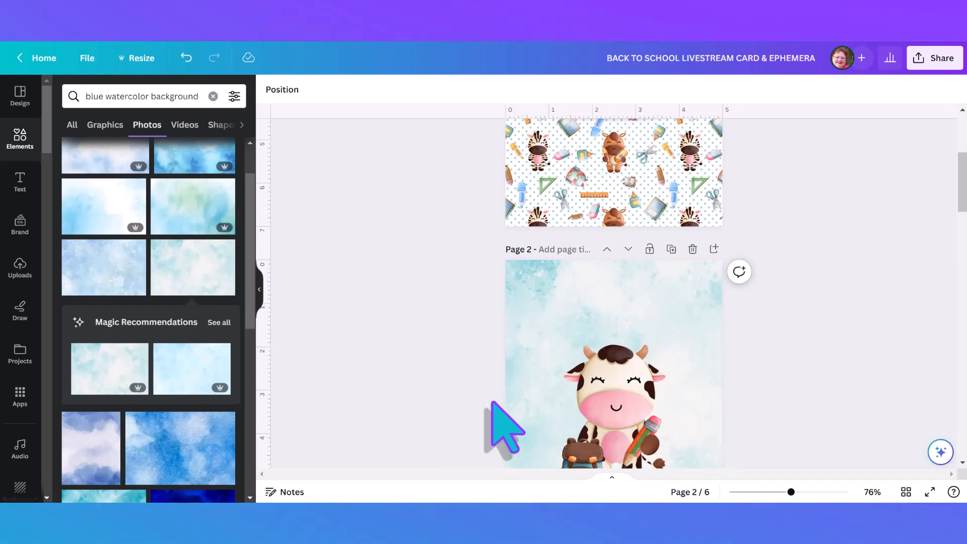
{"action": "left_click_drag", "start_coordinate": [229, 370], "coordinate": [518, 318]}
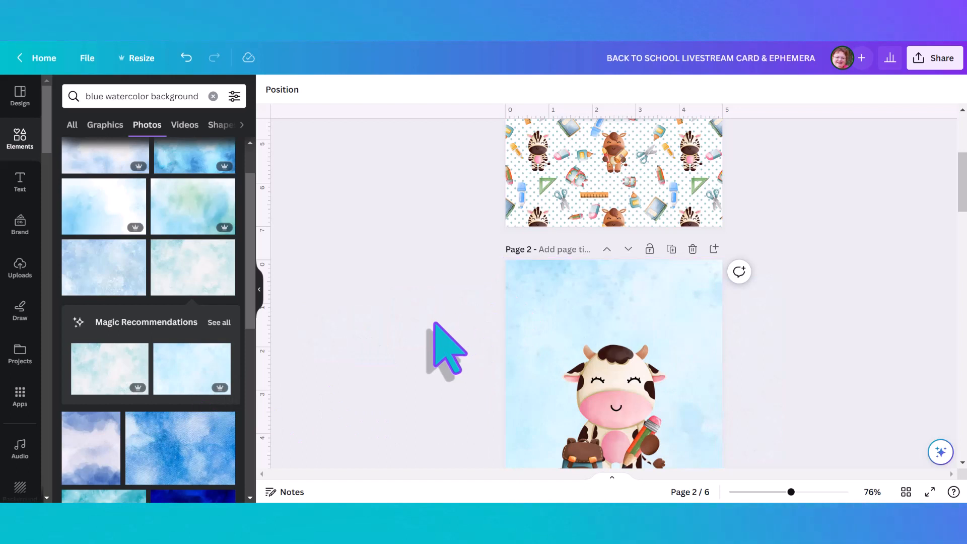
{"action": "scroll", "coordinate": [434, 323], "scroll_direction": "down", "scroll_amount": 1}
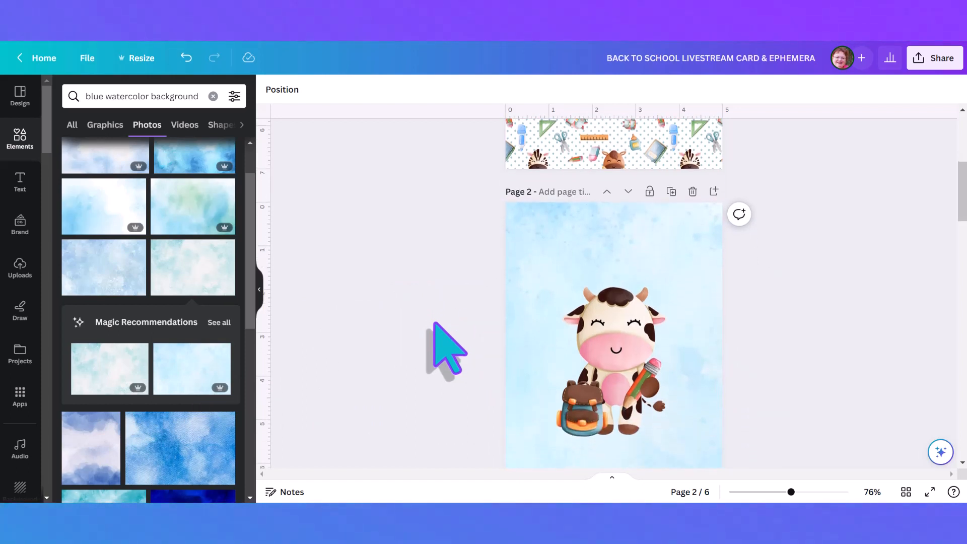
{"action": "scroll", "coordinate": [434, 323], "scroll_direction": "up", "scroll_amount": 3}
{"action": "scroll", "coordinate": [434, 323], "scroll_direction": "down", "scroll_amount": 3}
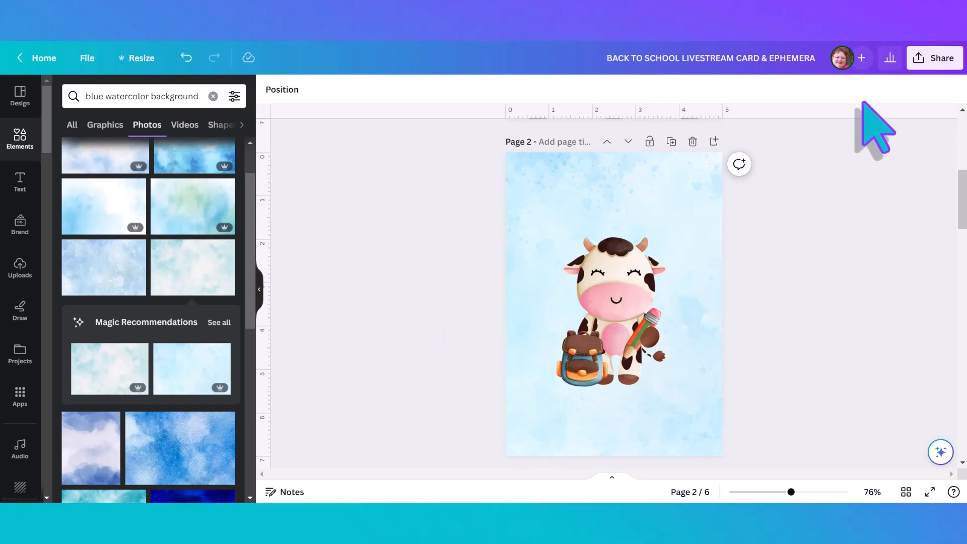
Download only the current page, page 2, as a PNG image
{"action": "left_click", "coordinate": [936, 64]}
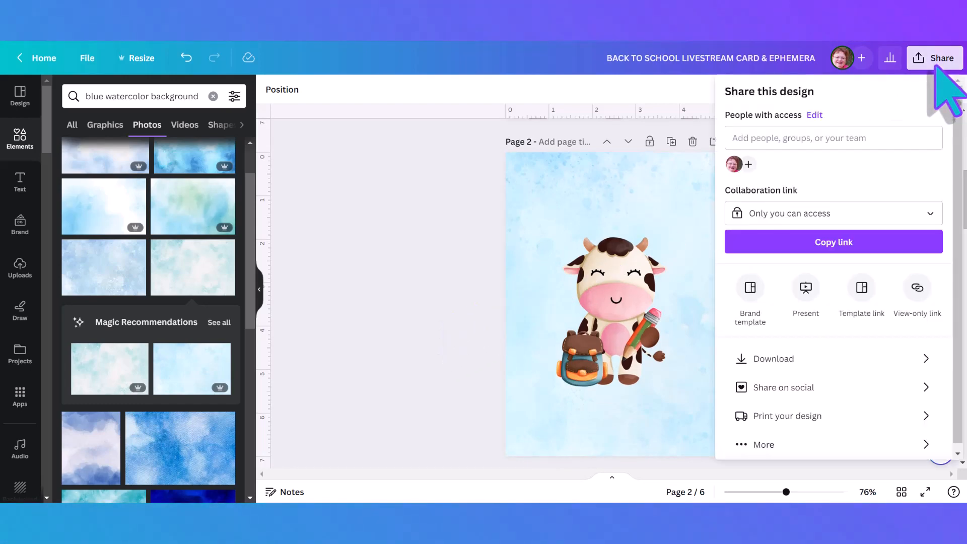
{"action": "left_click", "coordinate": [851, 361]}
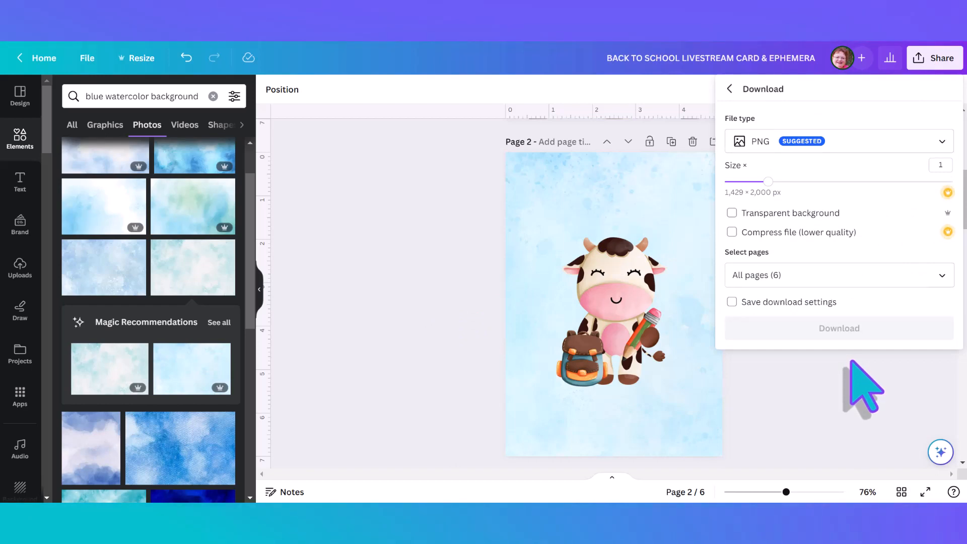
{"action": "left_click", "coordinate": [943, 276]}
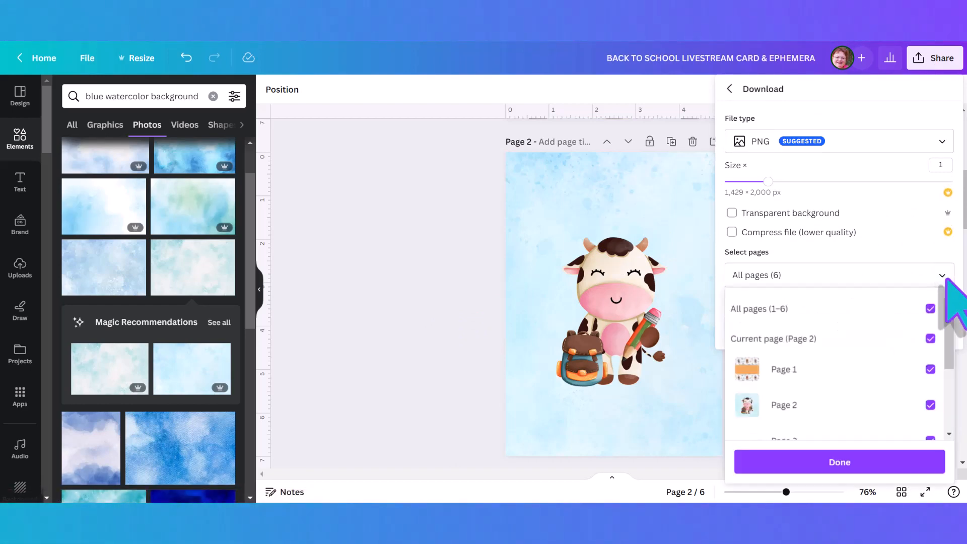
{"action": "left_click", "coordinate": [930, 308]}
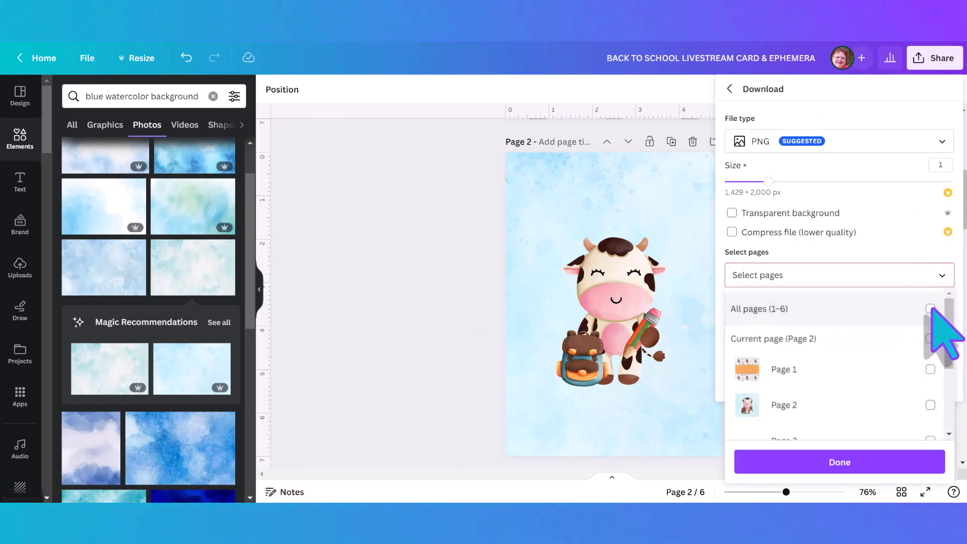
{"action": "left_click", "coordinate": [930, 339]}
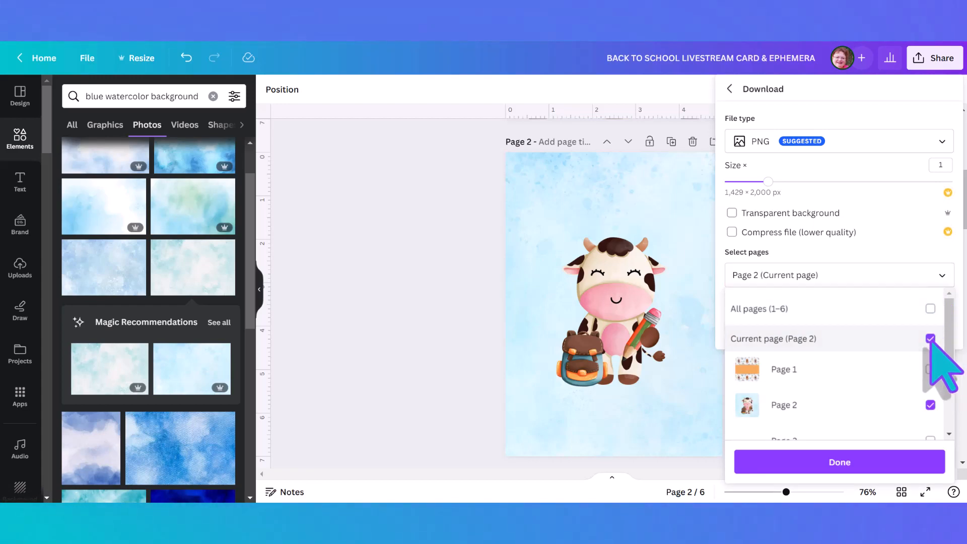
{"action": "left_click", "coordinate": [868, 461]}
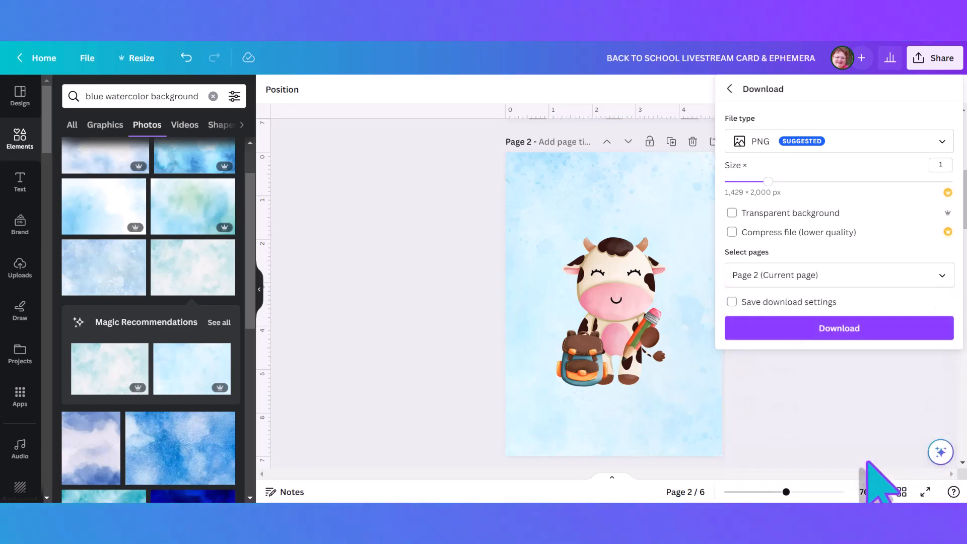
{"action": "left_click", "coordinate": [851, 328]}
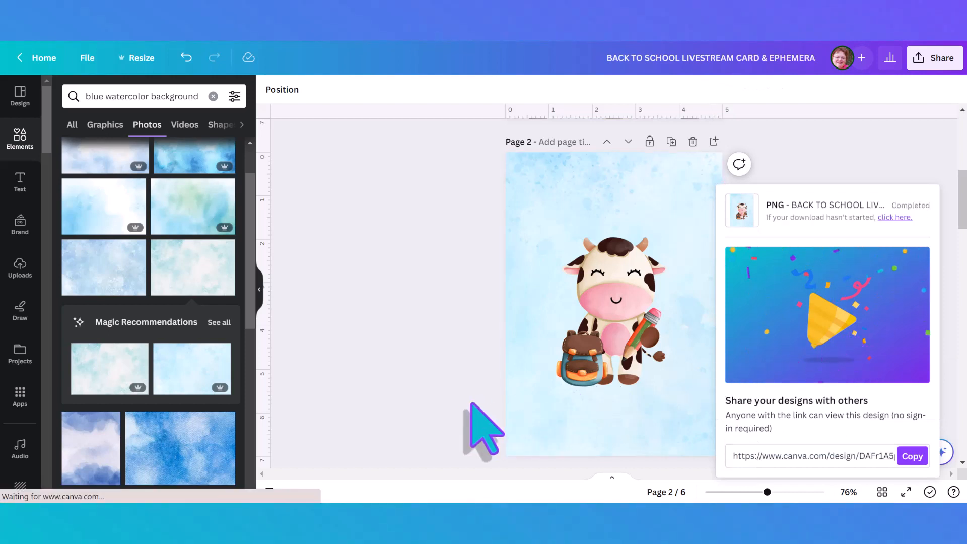
Place the just-downloaded PNG of the cow card on blank page 3 and shift it partly past the page's right edge
{"action": "scroll", "coordinate": [474, 403], "scroll_direction": "up", "scroll_amount": 1}
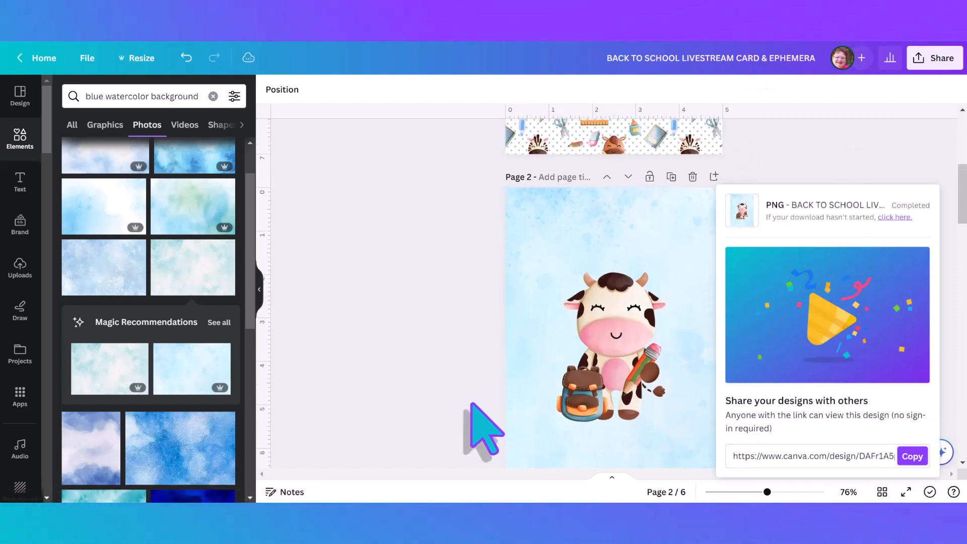
{"action": "scroll", "coordinate": [472, 403], "scroll_direction": "down", "scroll_amount": 2}
{"action": "scroll", "coordinate": [472, 403], "scroll_direction": "down", "scroll_amount": 6}
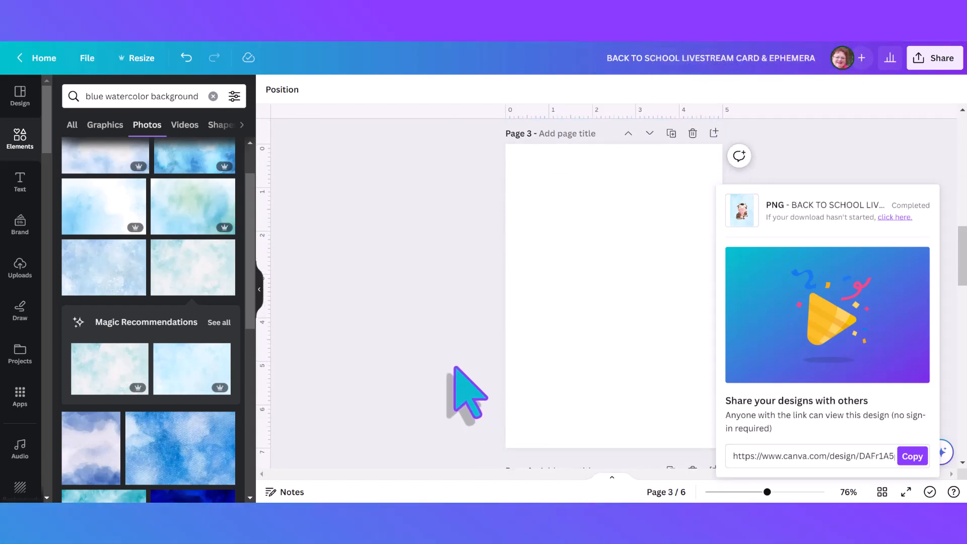
{"action": "left_click", "coordinate": [857, 42]}
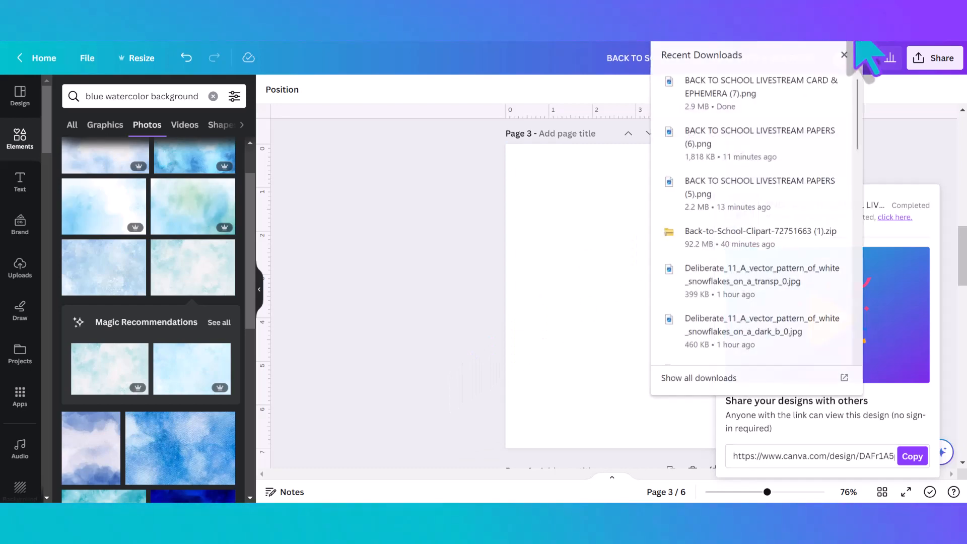
{"action": "left_click_drag", "start_coordinate": [777, 86], "coordinate": [595, 260]}
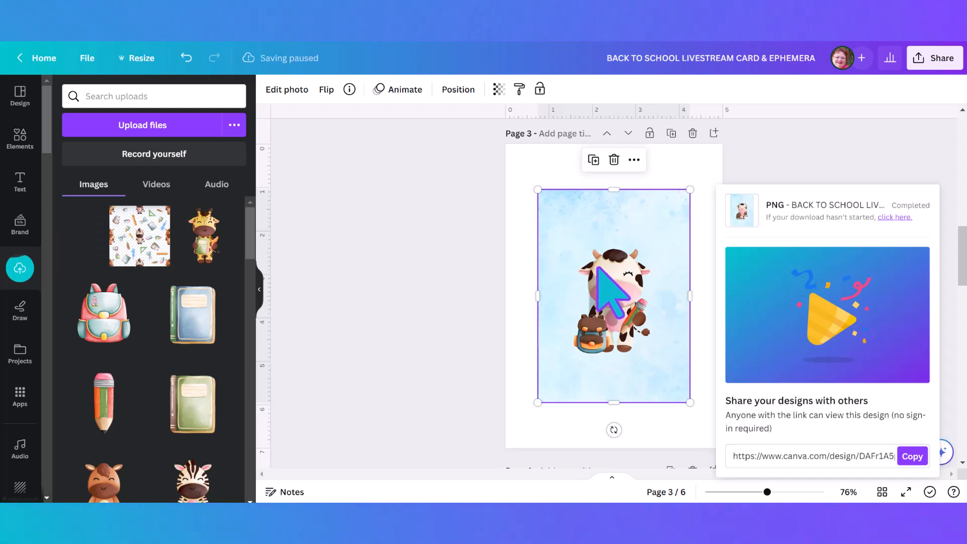
{"action": "left_click_drag", "start_coordinate": [592, 262], "coordinate": [657, 235]}
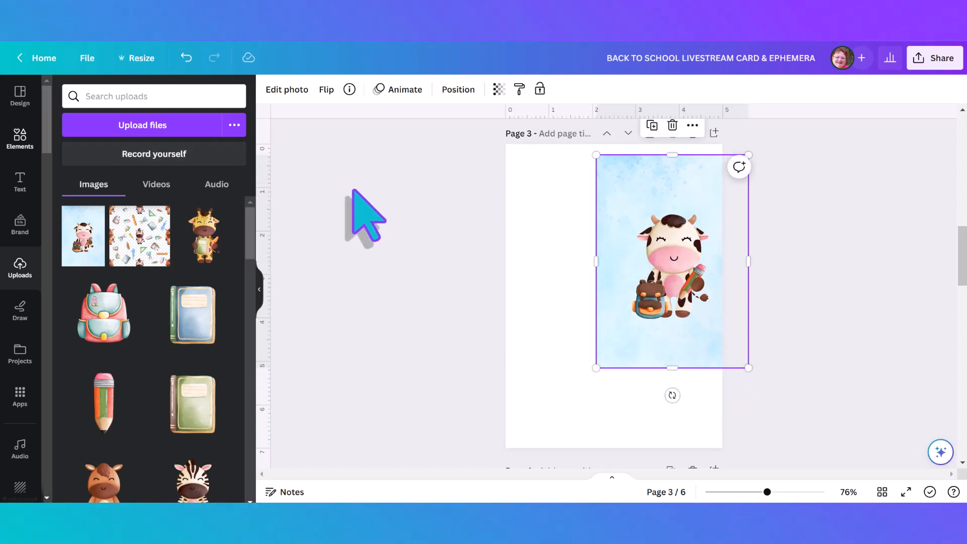
Search the elements for "frames" and browse the full list of frames for a postage stamp shape
{"action": "left_click", "coordinate": [21, 142]}
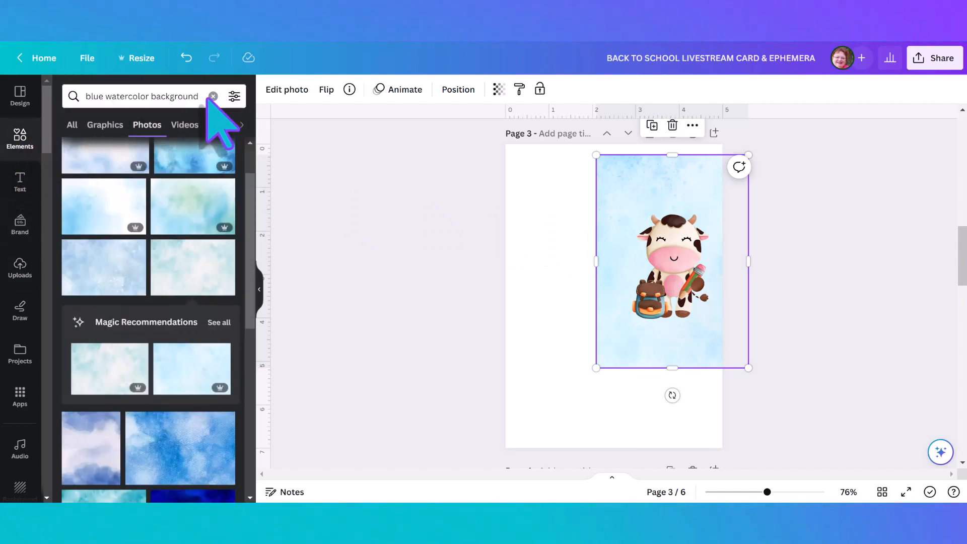
{"action": "left_click", "coordinate": [212, 96]}
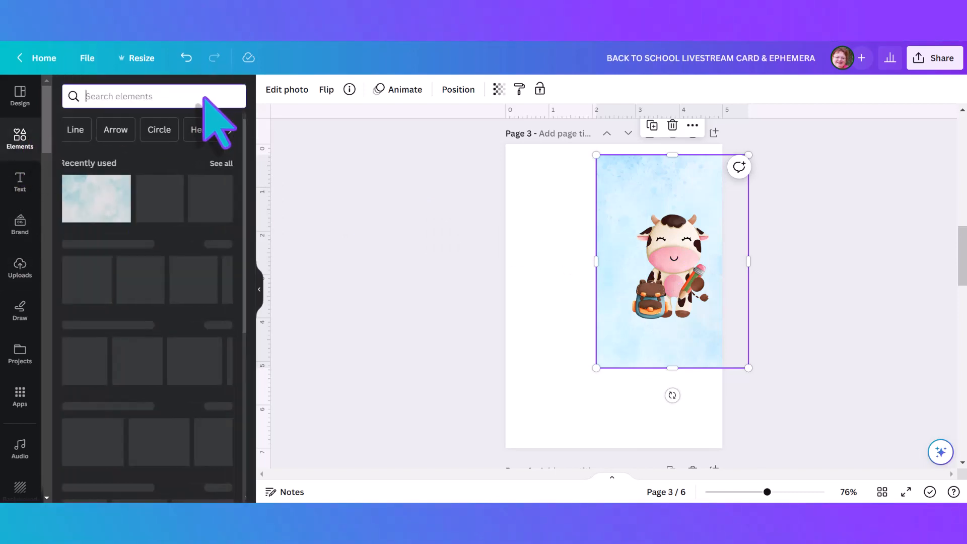
{"action": "type", "text": "frames"}
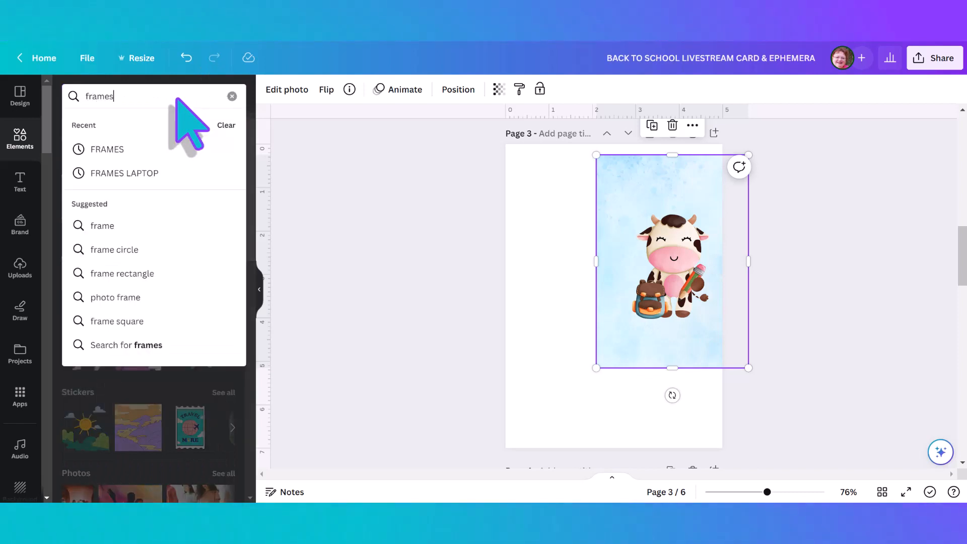
{"action": "key", "text": "Return"}
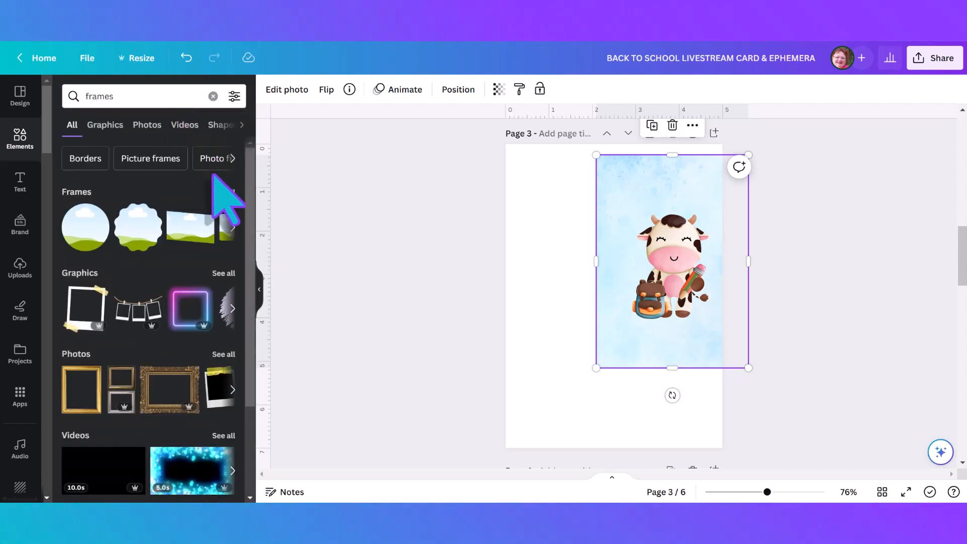
{"action": "left_click", "coordinate": [224, 192]}
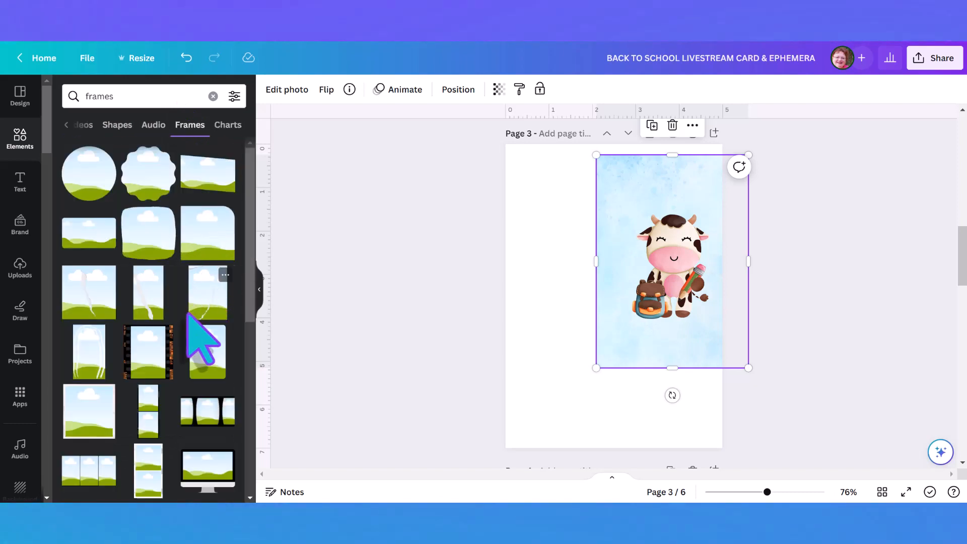
{"action": "scroll", "coordinate": [188, 315], "scroll_direction": "down", "scroll_amount": 5}
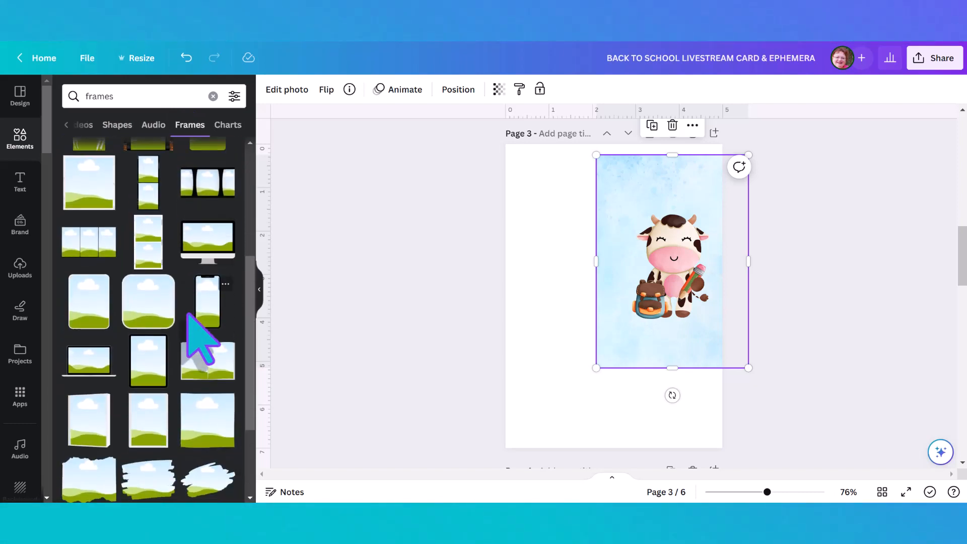
{"action": "scroll", "coordinate": [188, 315], "scroll_direction": "down", "scroll_amount": 8}
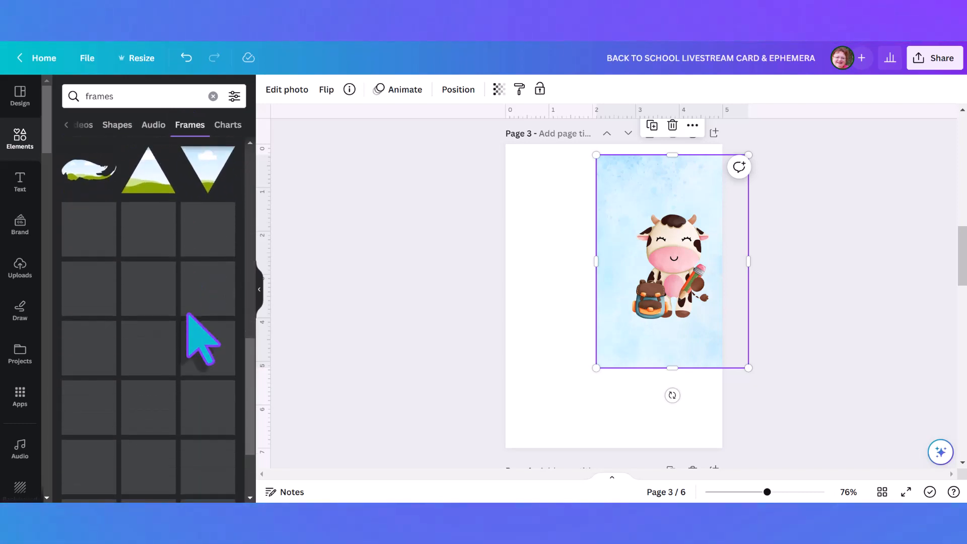
{"action": "scroll", "coordinate": [188, 314], "scroll_direction": "down", "scroll_amount": 2}
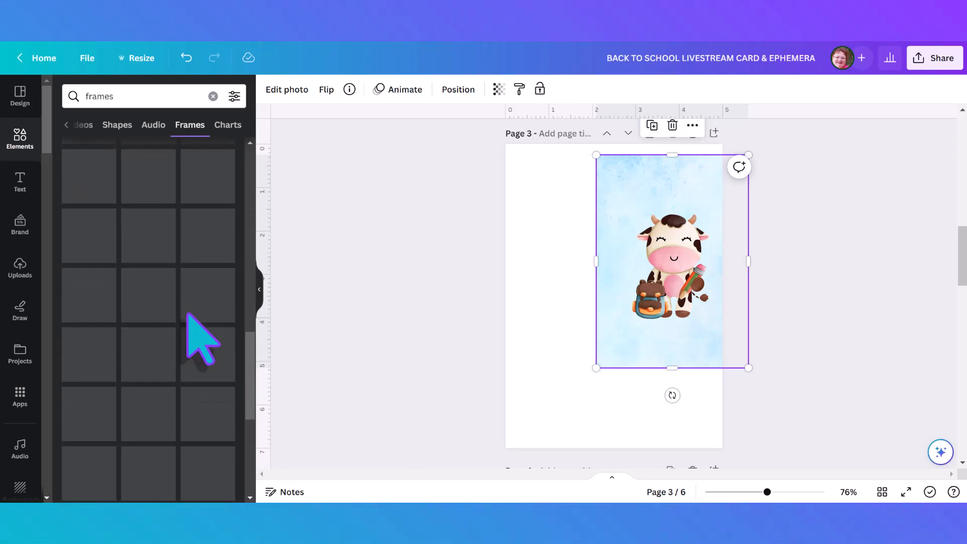
{"action": "scroll", "coordinate": [189, 315], "scroll_direction": "down", "scroll_amount": 2}
{"action": "scroll", "coordinate": [188, 315], "scroll_direction": "down", "scroll_amount": 6}
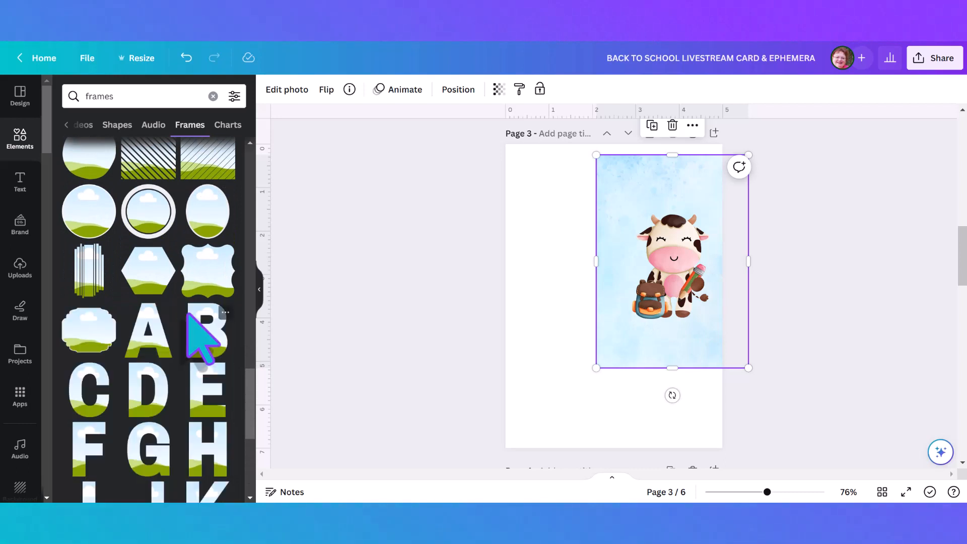
{"action": "scroll", "coordinate": [189, 313], "scroll_direction": "down", "scroll_amount": 5}
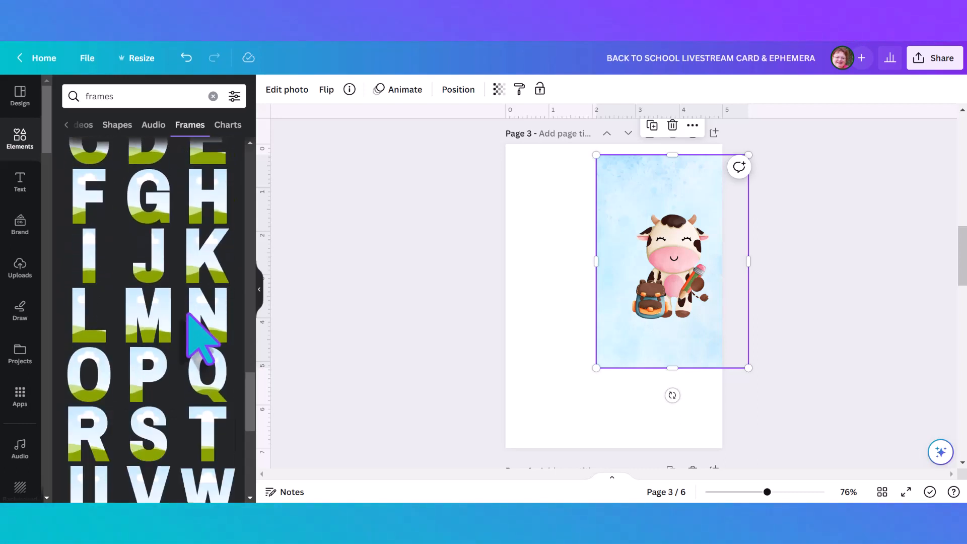
Insert the postage stamp frame from the BACK TO SCHOOL CLIPART folder on page 3 and fill it with the cow picture
{"action": "left_click", "coordinate": [22, 355]}
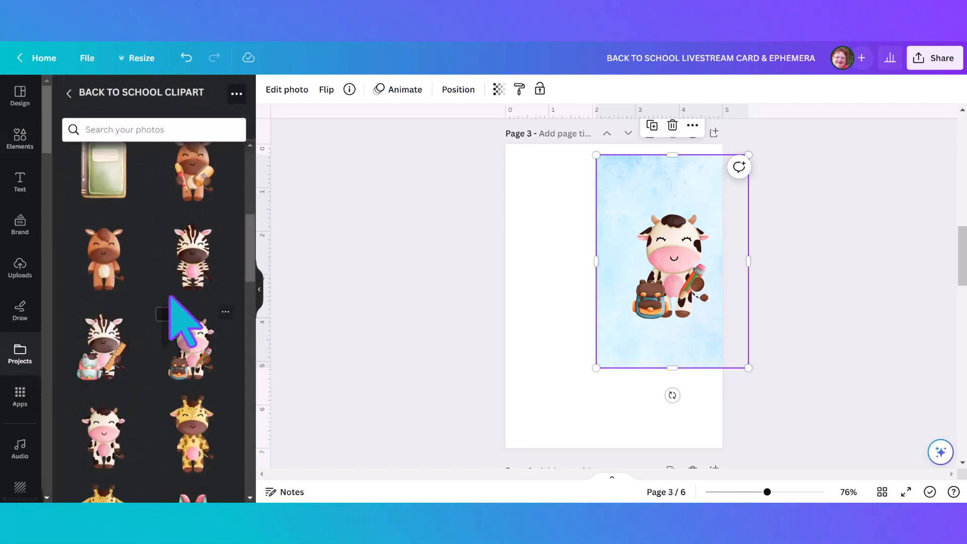
{"action": "left_click_drag", "start_coordinate": [252, 279], "coordinate": [262, 478]}
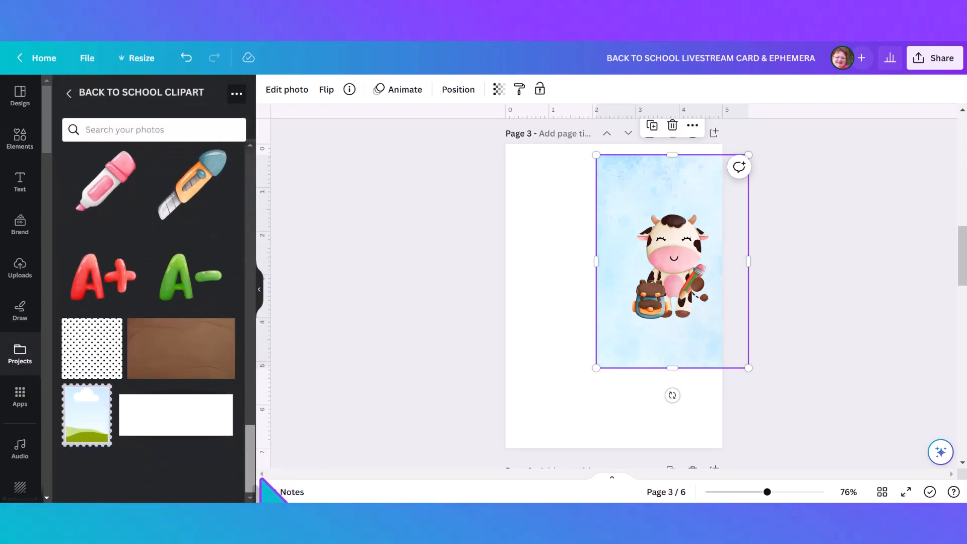
{"action": "left_click", "coordinate": [88, 432]}
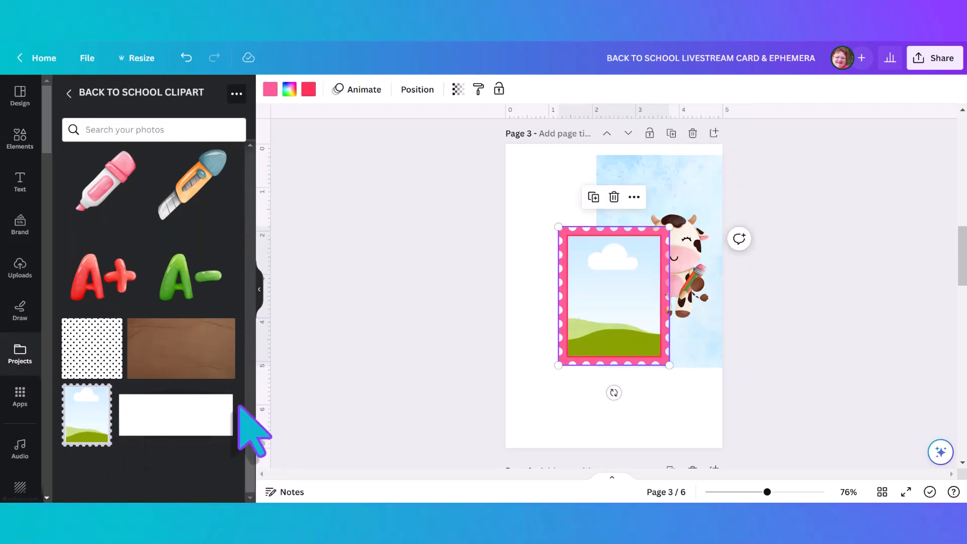
{"action": "left_click_drag", "start_coordinate": [589, 352], "coordinate": [563, 393]}
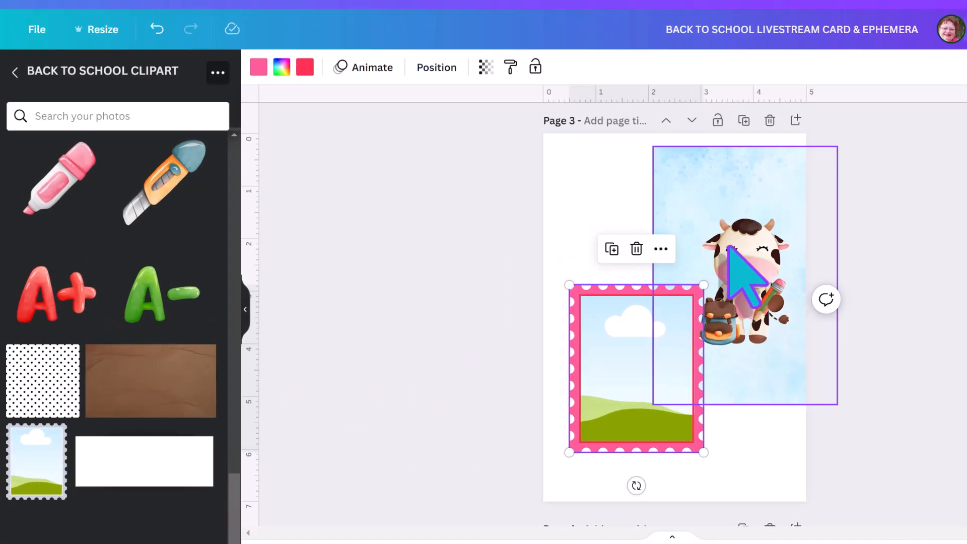
{"action": "left_click", "coordinate": [714, 245]}
{"action": "left_click_drag", "start_coordinate": [714, 245], "coordinate": [648, 324]}
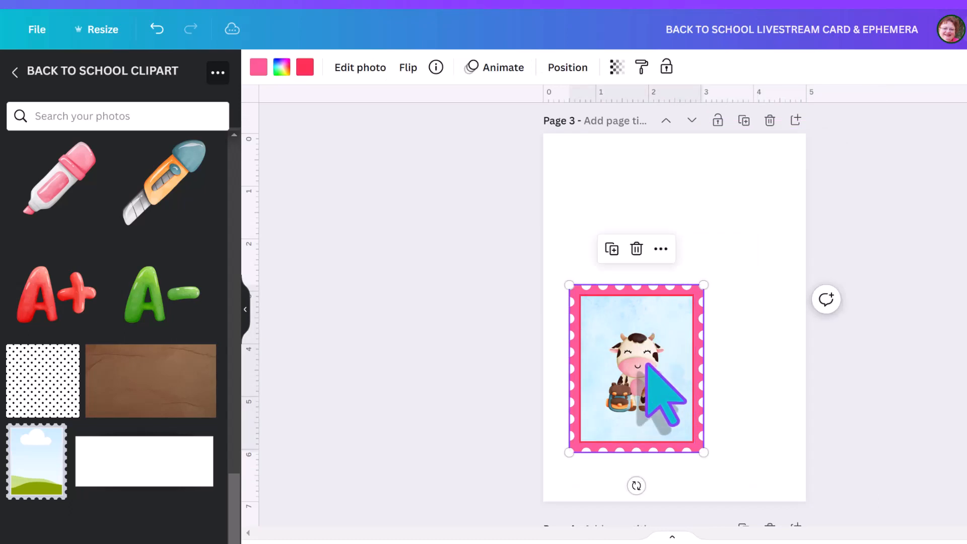
Enlarge the picture inside the stamp frame and reposition it so the cow sits centred and nearly fills the opening
{"action": "double_click", "coordinate": [646, 361]}
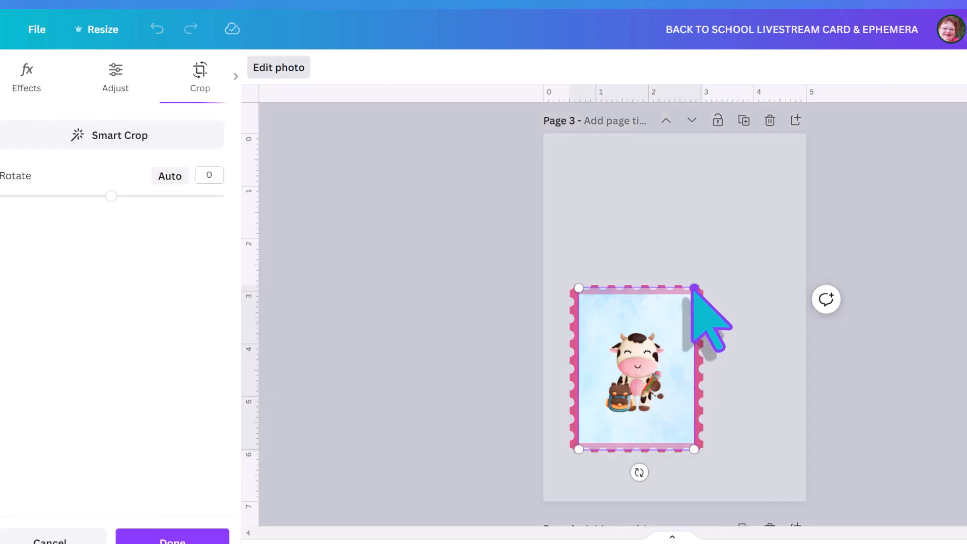
{"action": "left_click_drag", "start_coordinate": [694, 288], "coordinate": [759, 217]}
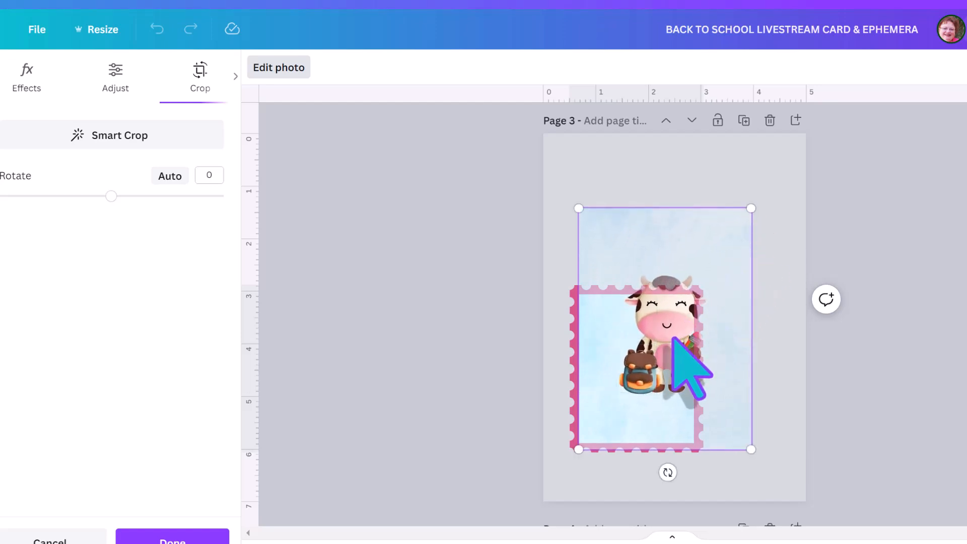
{"action": "left_click_drag", "start_coordinate": [673, 340], "coordinate": [639, 382]}
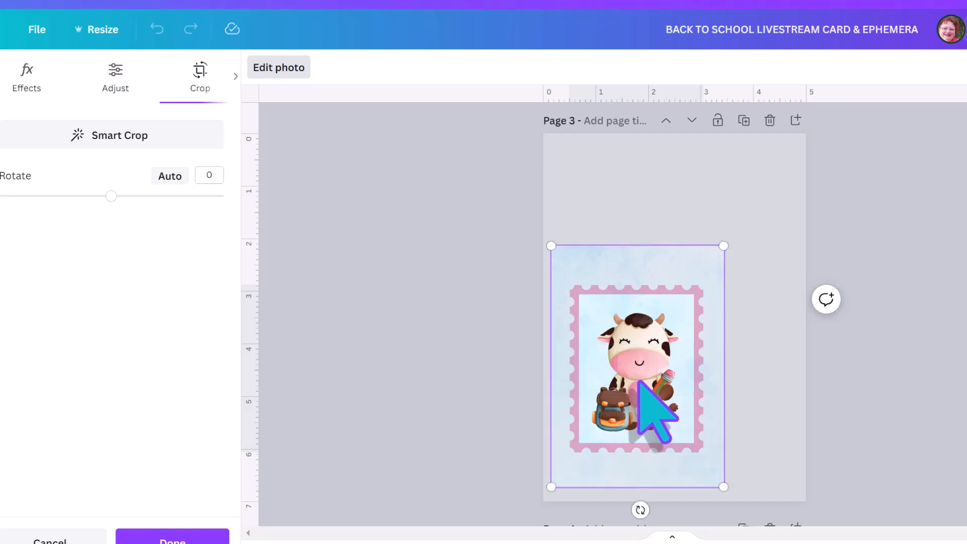
{"action": "left_click", "coordinate": [201, 539]}
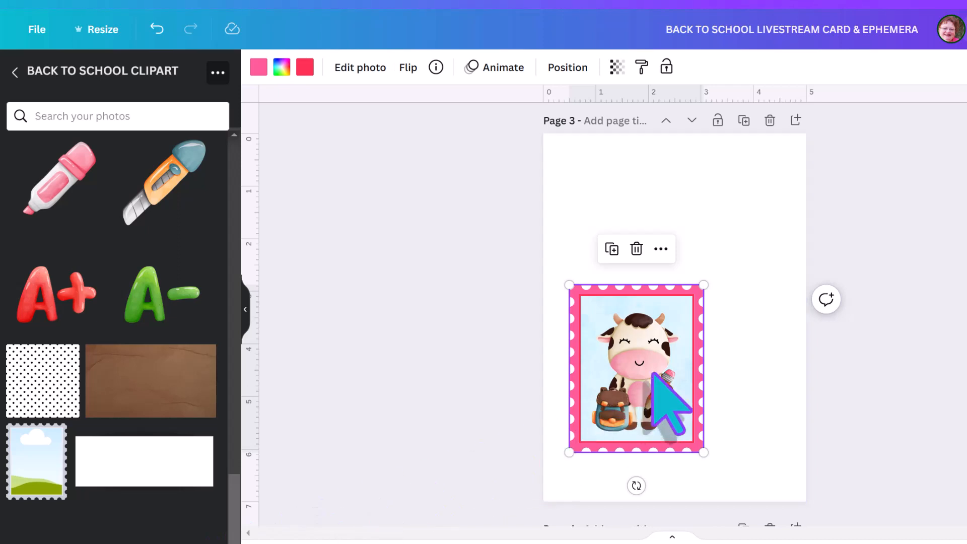
Enlarge the cow stamp until it spans most of page 3's width and centre it on the page
{"action": "left_click_drag", "start_coordinate": [653, 375], "coordinate": [674, 316]}
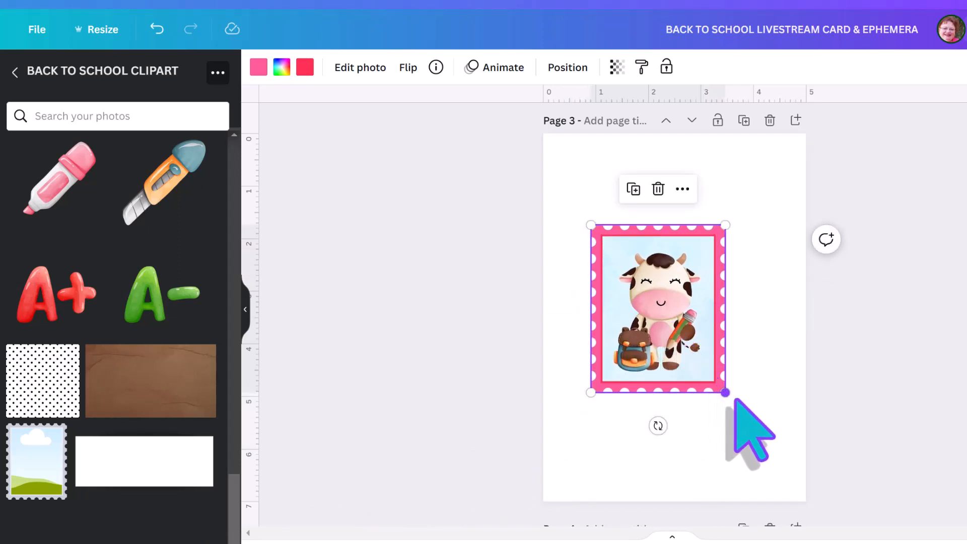
{"action": "left_click_drag", "start_coordinate": [726, 394], "coordinate": [801, 446]}
{"action": "left_click_drag", "start_coordinate": [702, 395], "coordinate": [672, 343]}
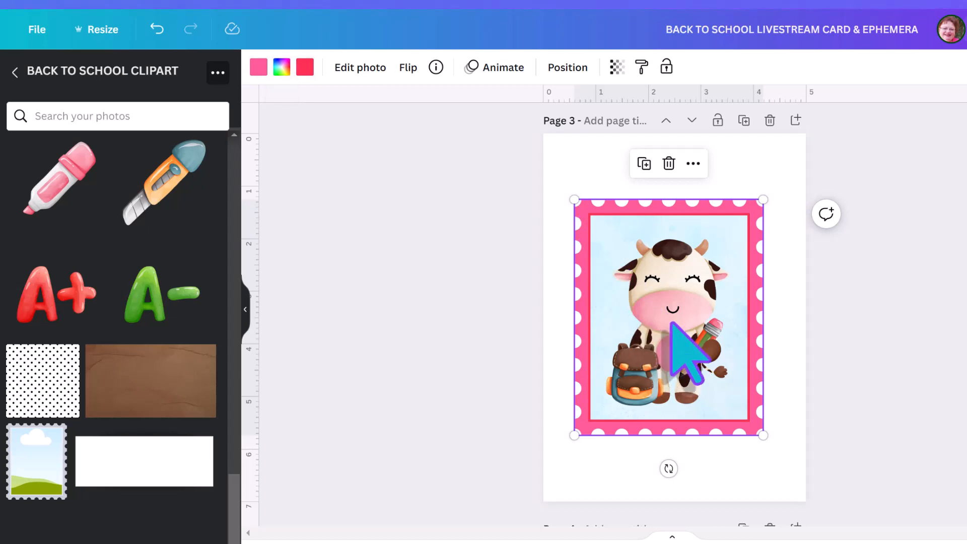
Move the cow stamp from page 3 up through page 2 onto the orange-banded card front on page 1
{"action": "scroll", "coordinate": [672, 323], "scroll_direction": "up", "scroll_amount": 3}
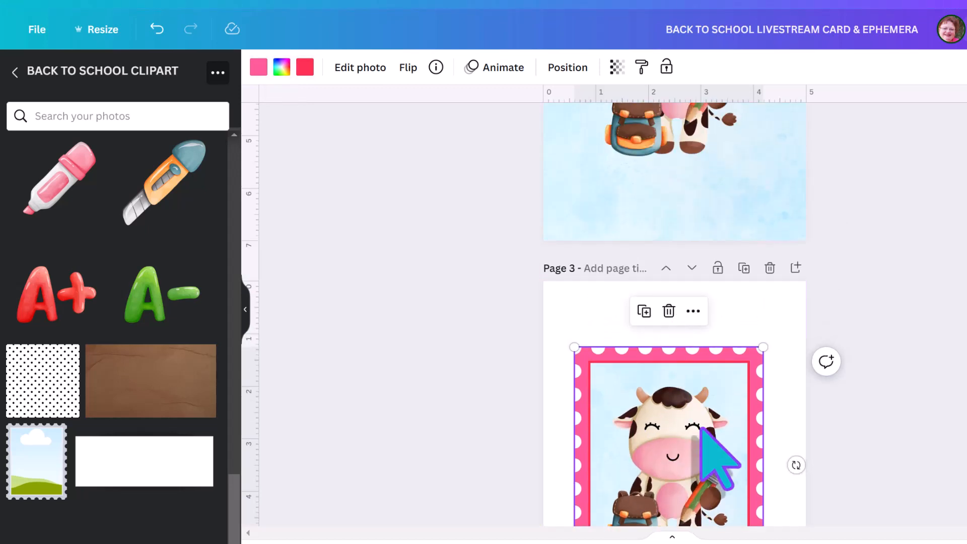
{"action": "left_click_drag", "start_coordinate": [701, 428], "coordinate": [700, 109]}
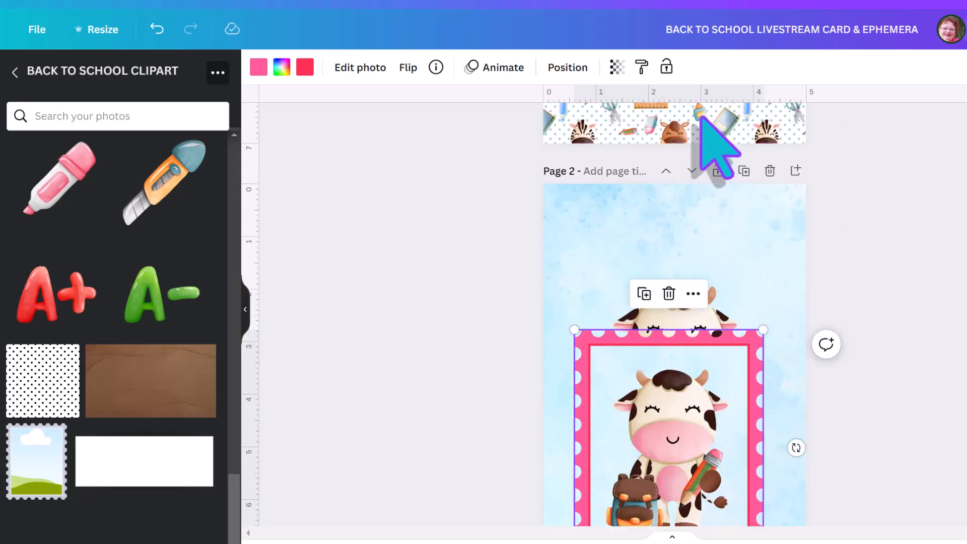
{"action": "left_click_drag", "start_coordinate": [708, 363], "coordinate": [707, 267]}
{"action": "scroll", "coordinate": [708, 267], "scroll_direction": "up", "scroll_amount": 3}
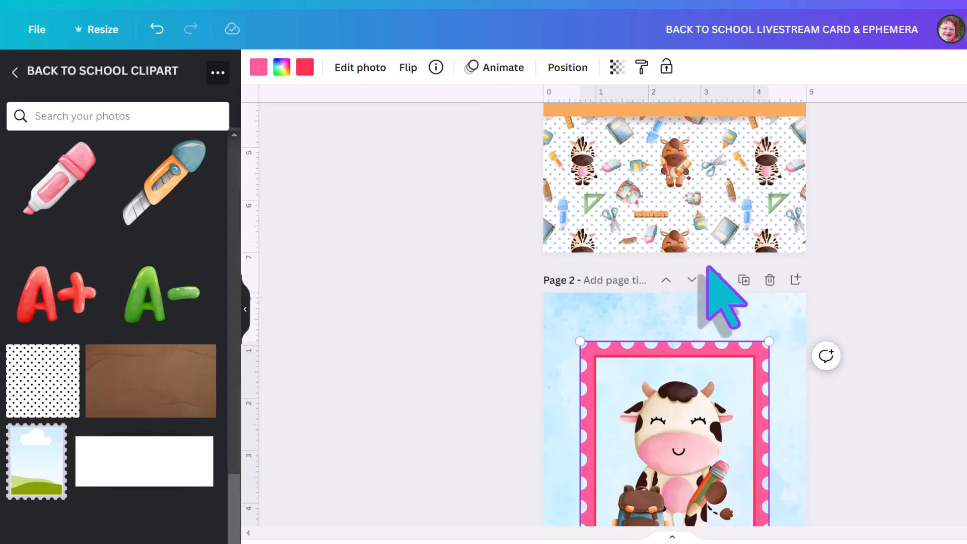
{"action": "left_click_drag", "start_coordinate": [716, 358], "coordinate": [704, 138]}
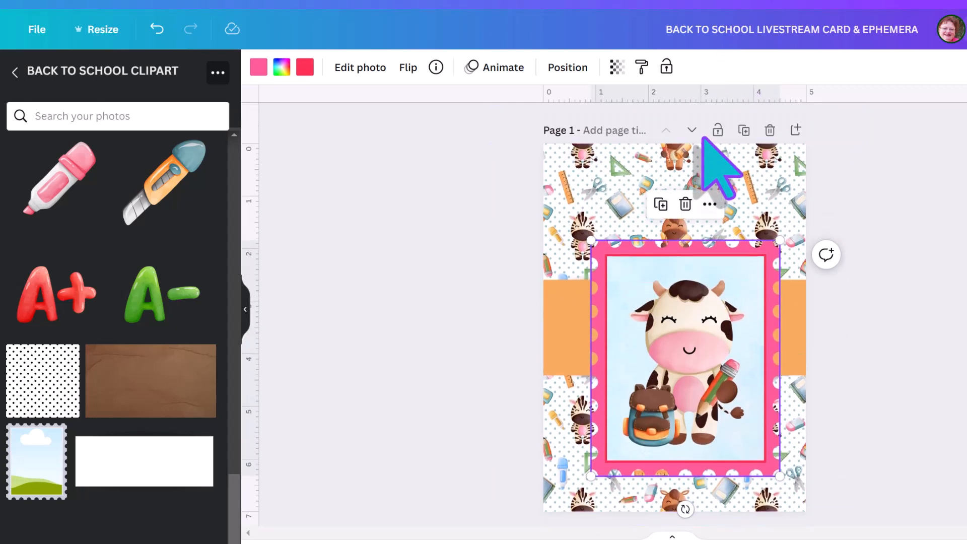
Shrink the cow stamp to about 2.8 in wide and centre it over the orange band on page 1
{"action": "left_click_drag", "start_coordinate": [712, 395], "coordinate": [697, 341]}
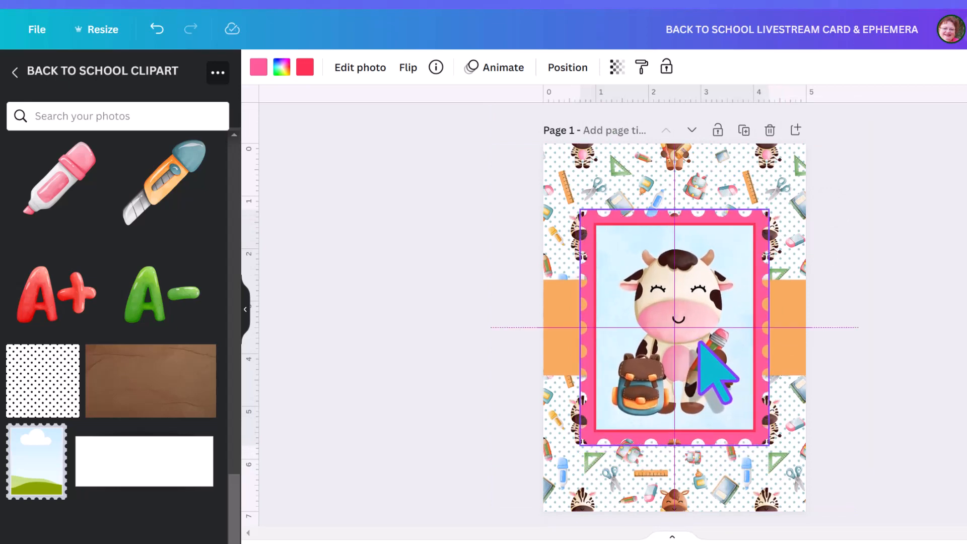
{"action": "left_click_drag", "start_coordinate": [696, 342], "coordinate": [697, 341]}
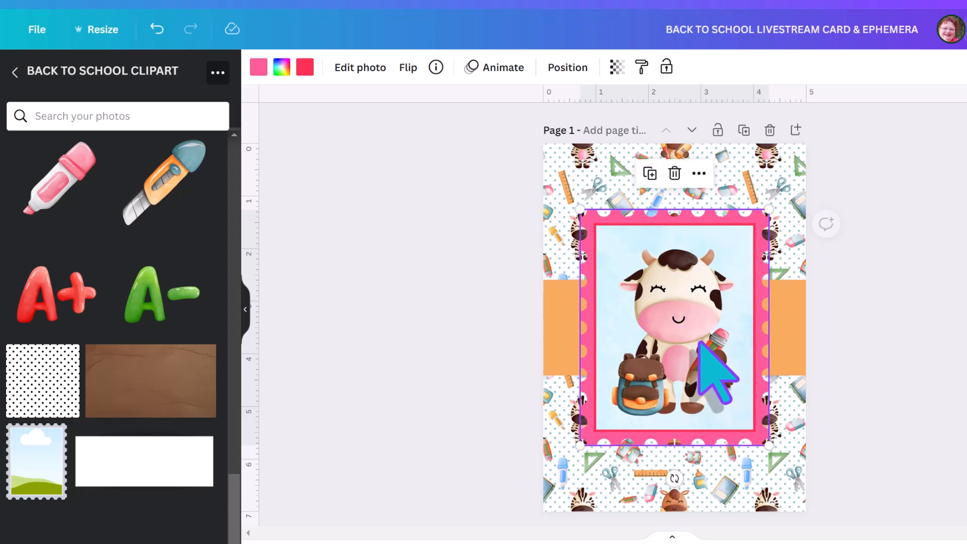
{"action": "left_click_drag", "start_coordinate": [768, 445], "coordinate": [730, 410]}
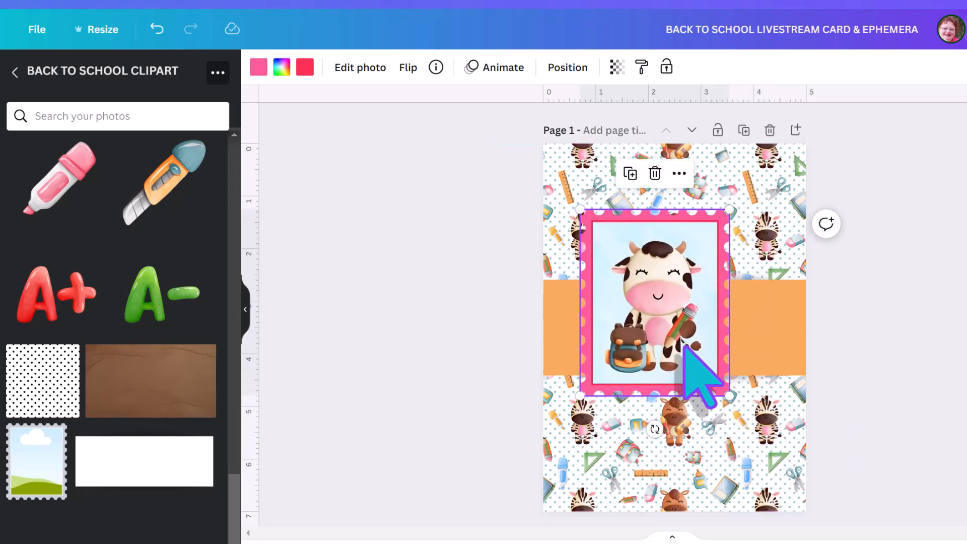
{"action": "left_click_drag", "start_coordinate": [694, 367], "coordinate": [679, 339]}
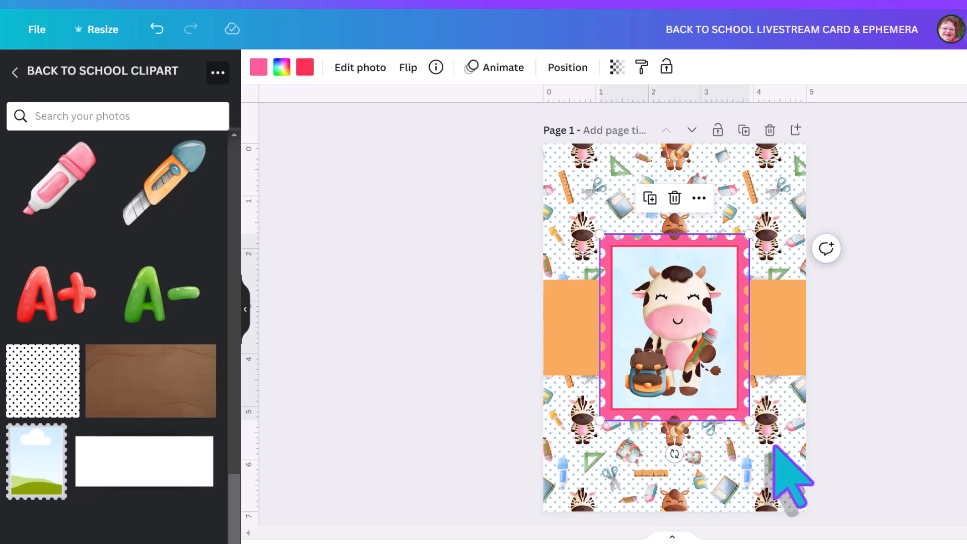
Recolour the stamp frame's thin inner border with the green #73AC64 sampled from the set square in the background pattern
{"action": "key", "text": "ctrl+plus"}
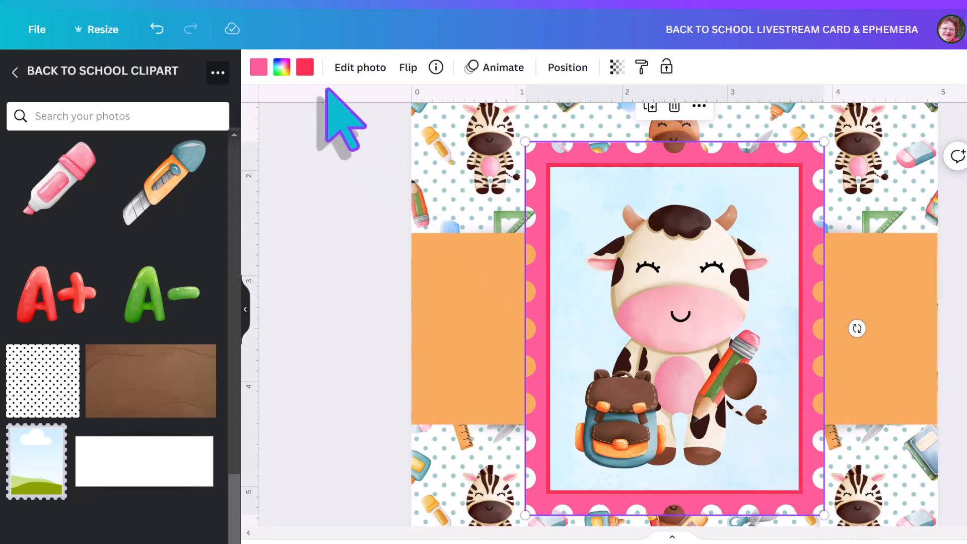
{"action": "left_click", "coordinate": [305, 67]}
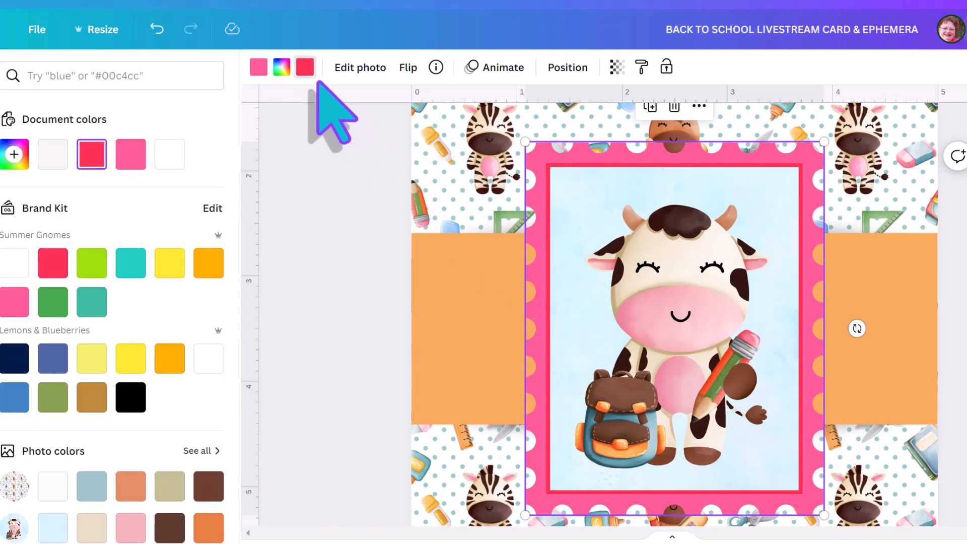
{"action": "left_click", "coordinate": [14, 154]}
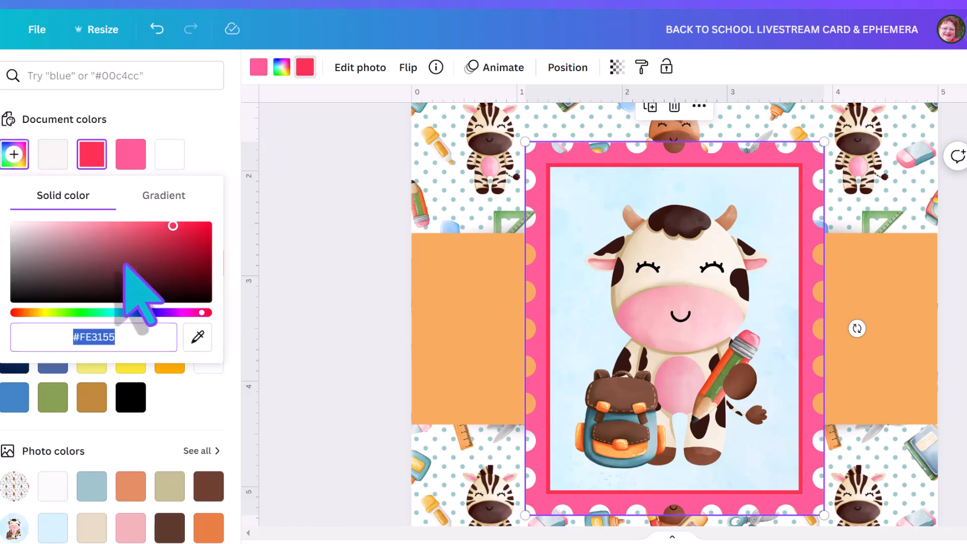
{"action": "left_click", "coordinate": [197, 337]}
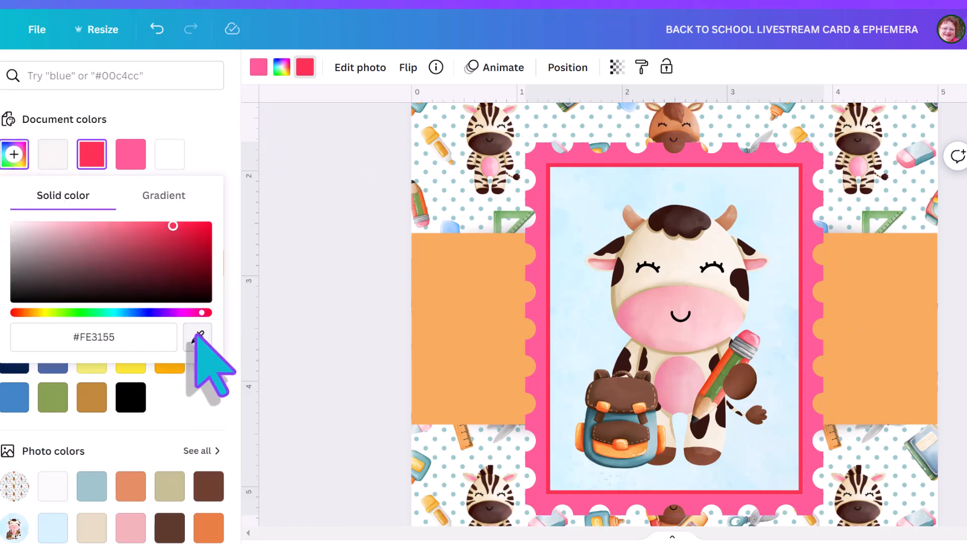
{"action": "left_click", "coordinate": [497, 217]}
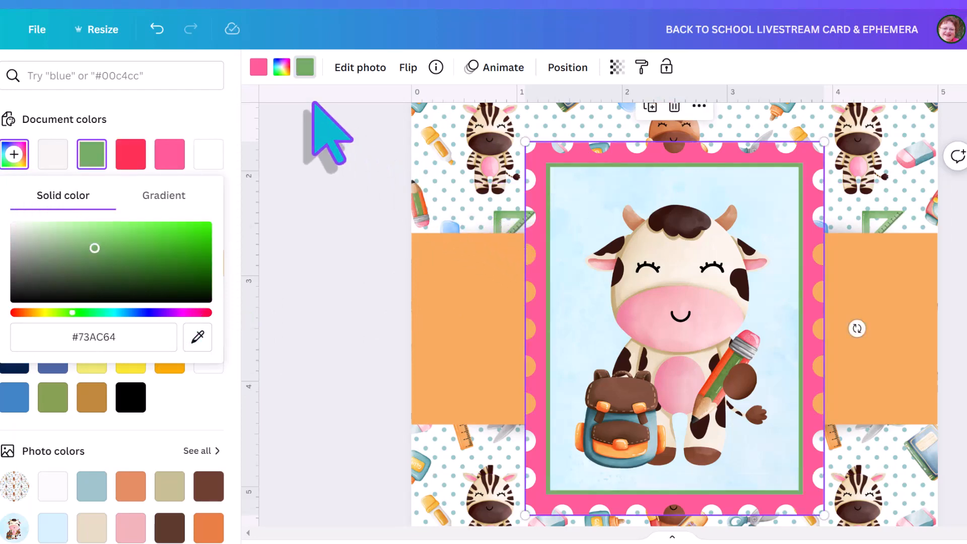
Recolour the stamp frame's pink outer border with the dark brown from the cow picture's photo colours
{"action": "left_click", "coordinate": [259, 68]}
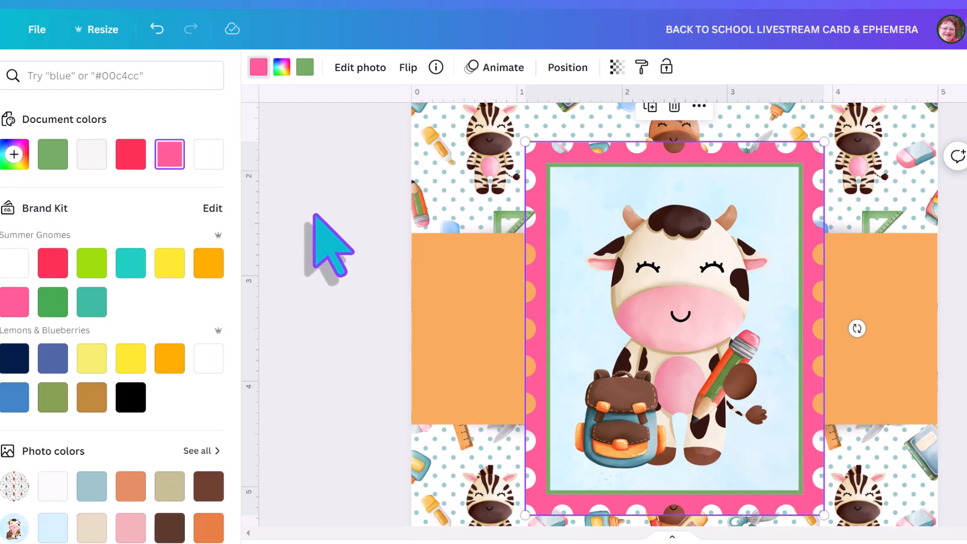
{"action": "left_click", "coordinate": [204, 451]}
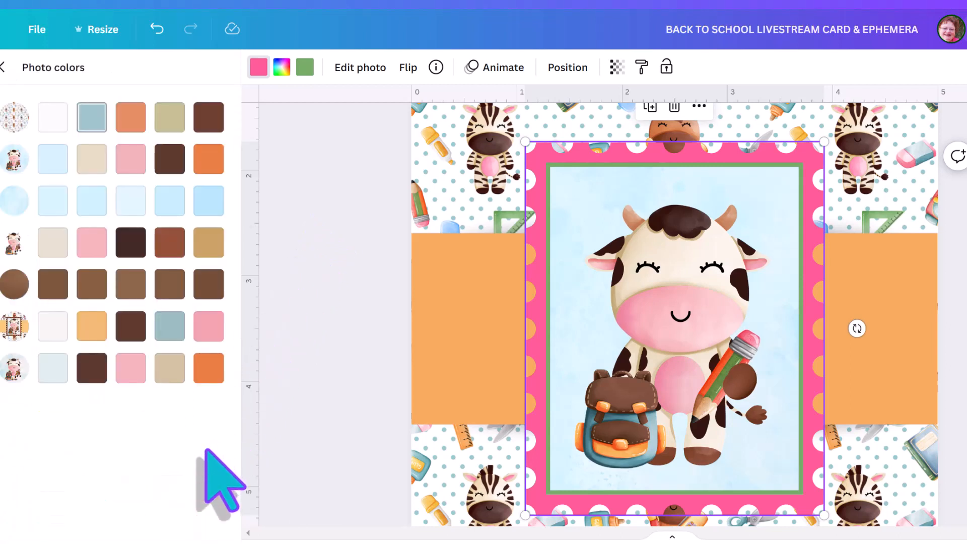
{"action": "left_click", "coordinate": [173, 167]}
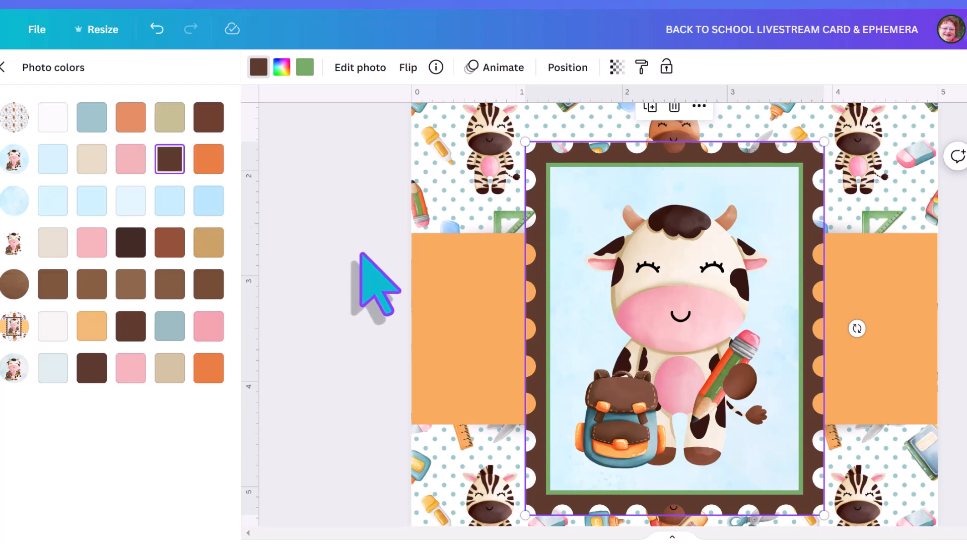
{"action": "key", "text": "Escape"}
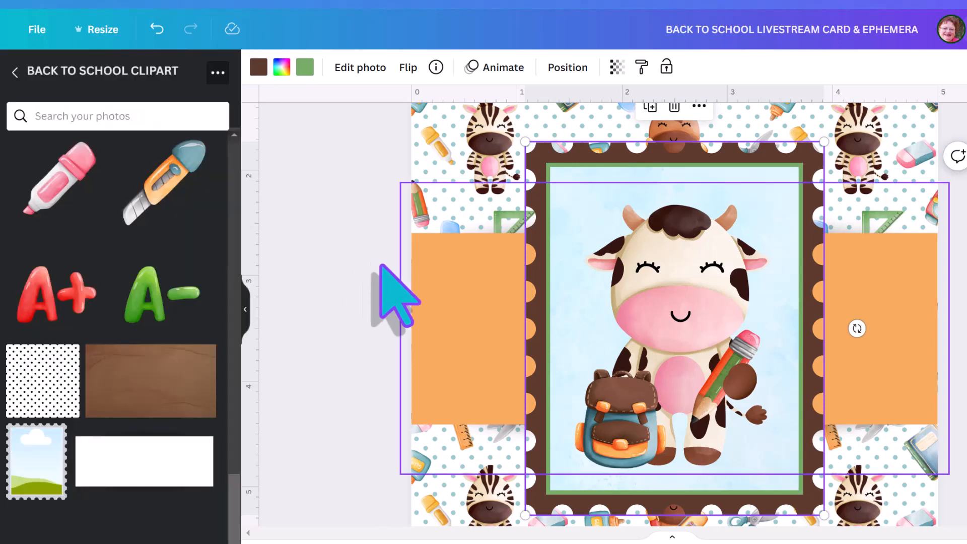
Preview the card front on page 1 in full screen and return to the editor
{"action": "key", "text": "ctrl+minus"}
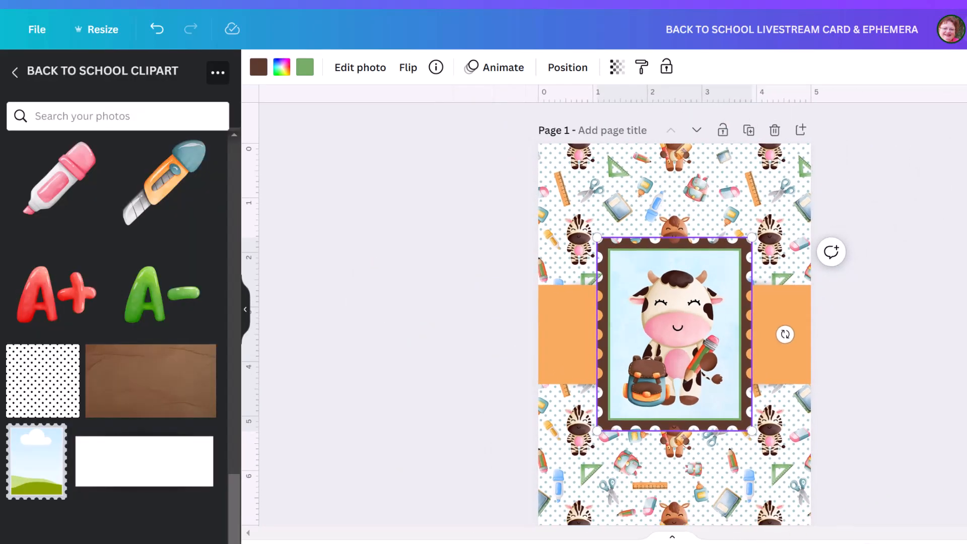
{"action": "scroll", "coordinate": [877, 420], "scroll_direction": "down", "scroll_amount": 1}
{"action": "scroll", "coordinate": [877, 420], "scroll_direction": "up", "scroll_amount": 1}
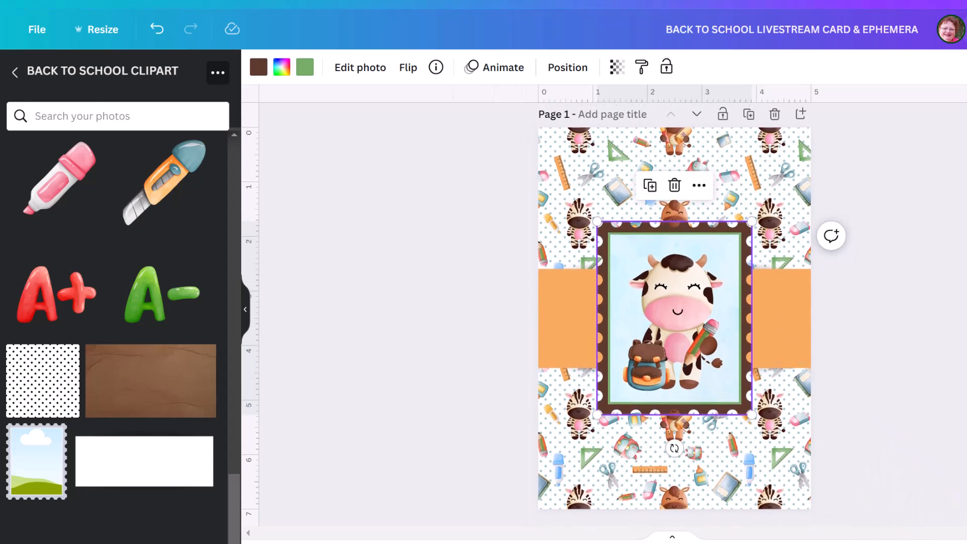
{"action": "key", "text": "ctrl+alt+p"}
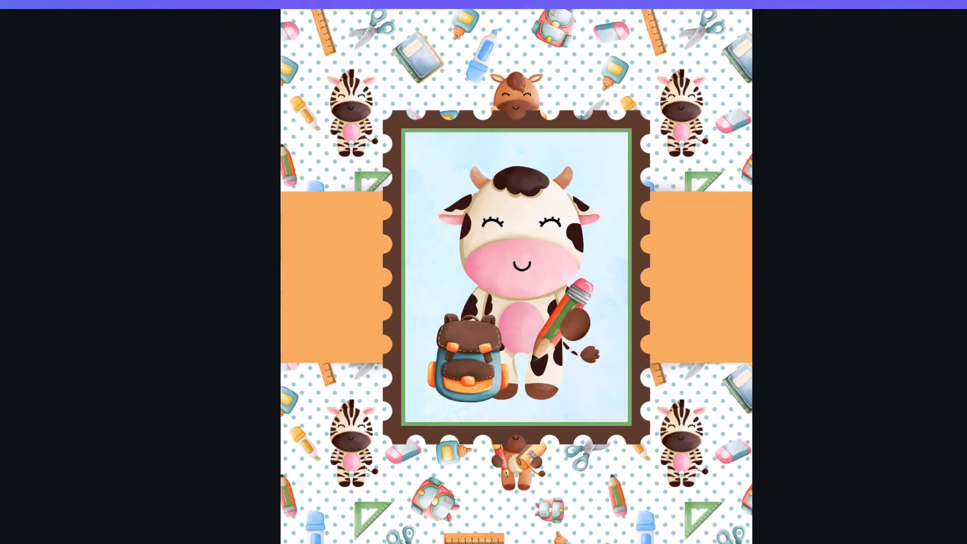
{"action": "key", "text": "Escape"}
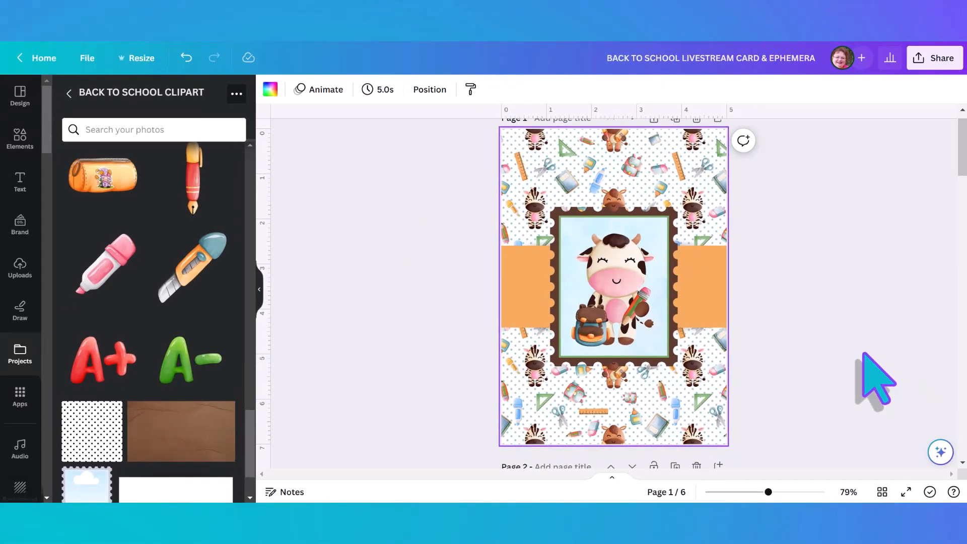
Download only the current page, page 1, as a PNG
{"action": "left_click", "coordinate": [938, 65]}
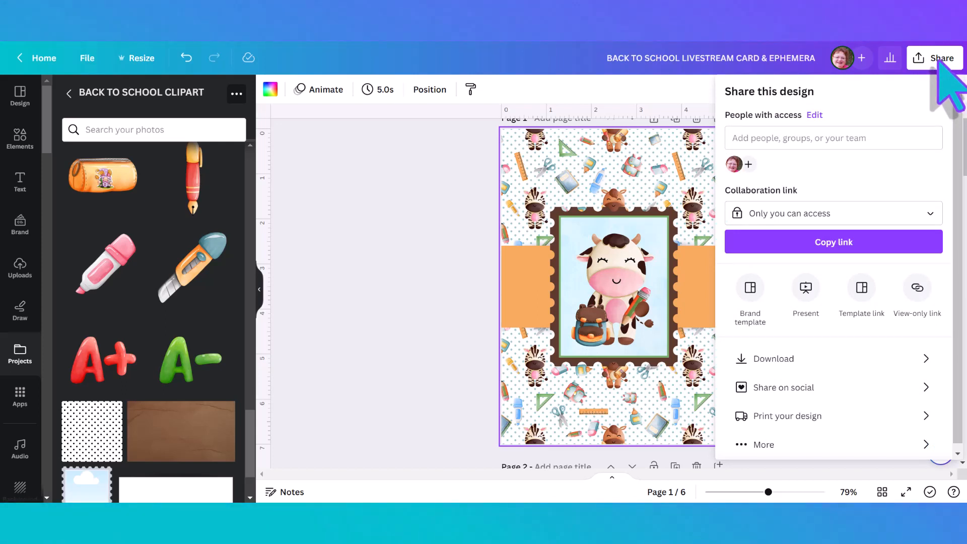
{"action": "left_click", "coordinate": [940, 64]}
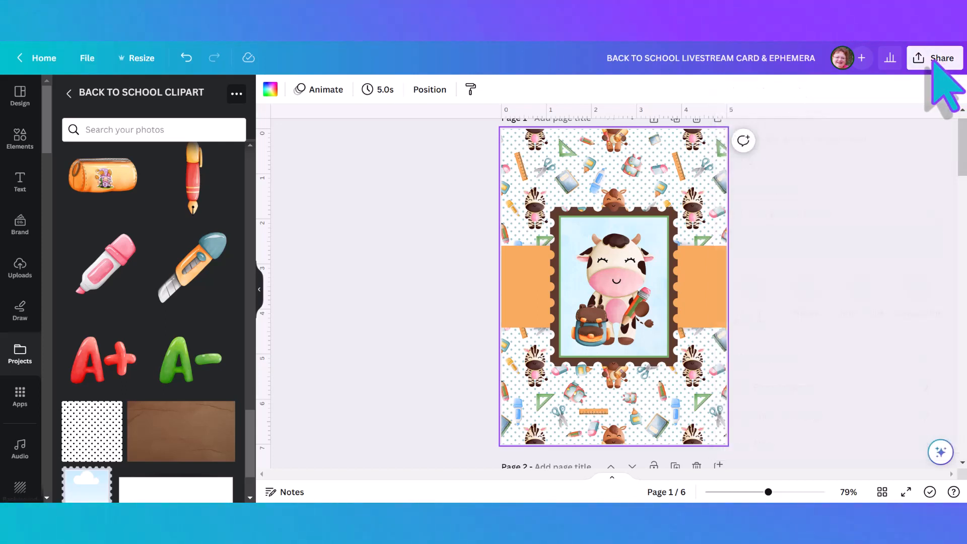
{"action": "left_click", "coordinate": [929, 63]}
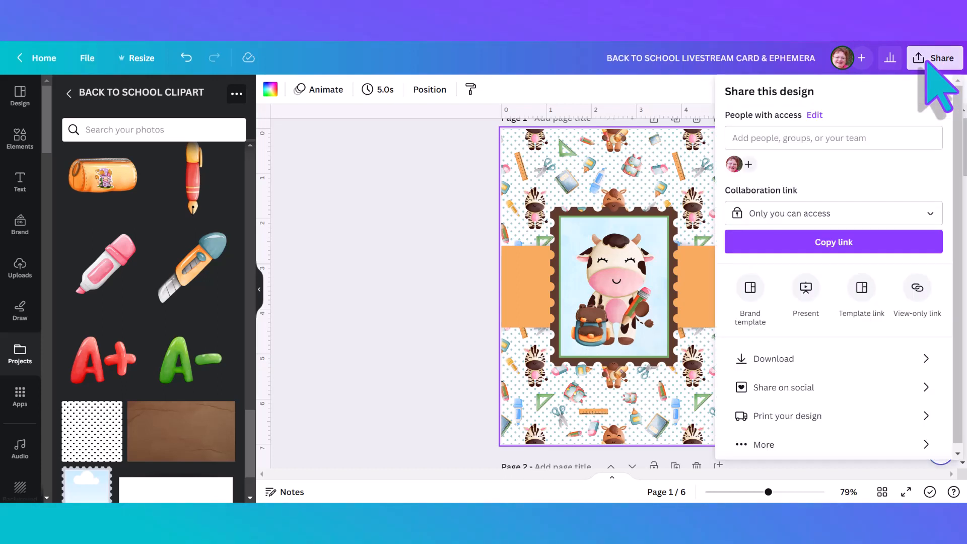
{"action": "left_click", "coordinate": [841, 360]}
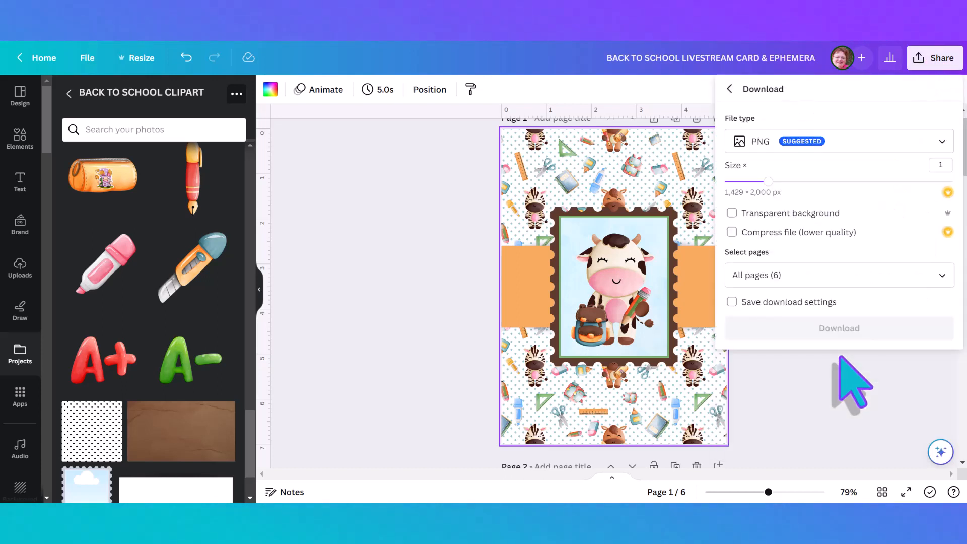
{"action": "left_click", "coordinate": [941, 276]}
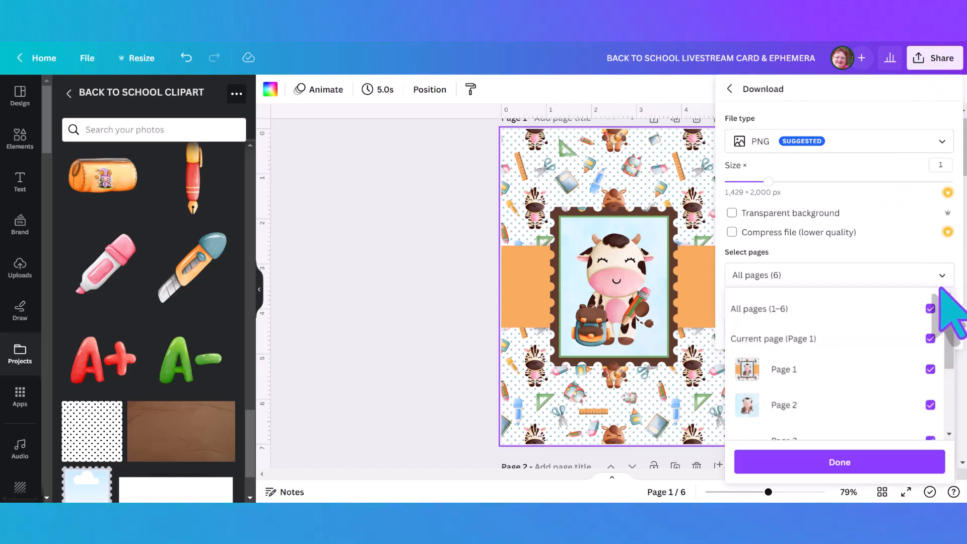
{"action": "left_click", "coordinate": [930, 309]}
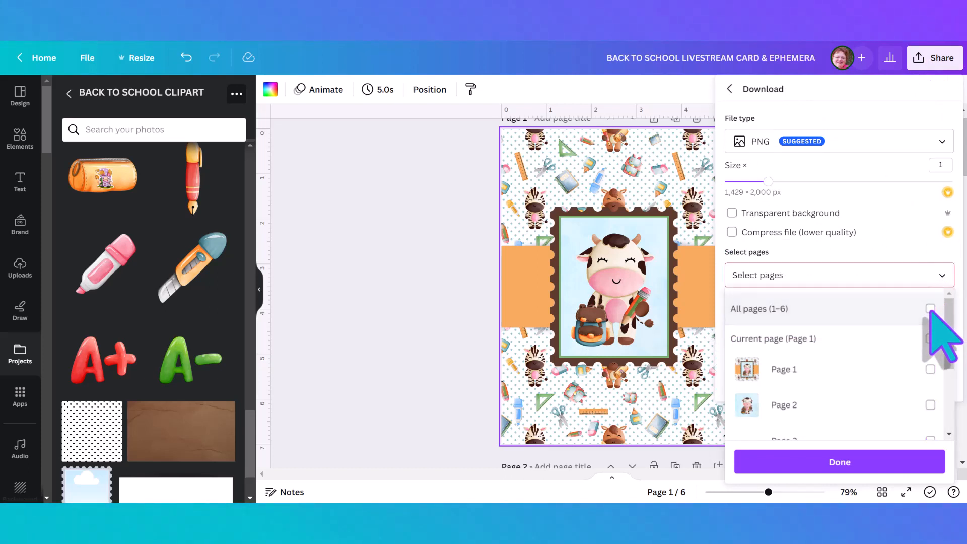
{"action": "left_click", "coordinate": [930, 339]}
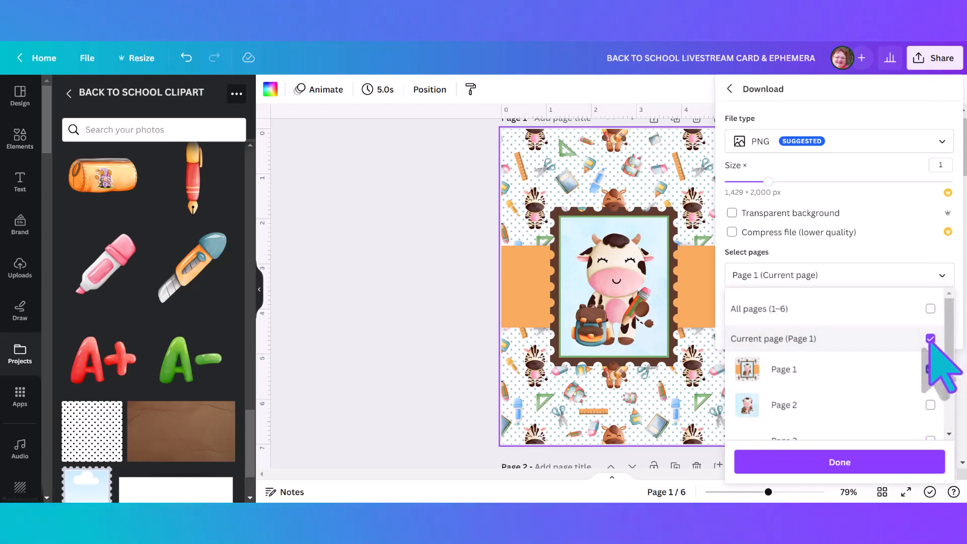
{"action": "left_click", "coordinate": [839, 462]}
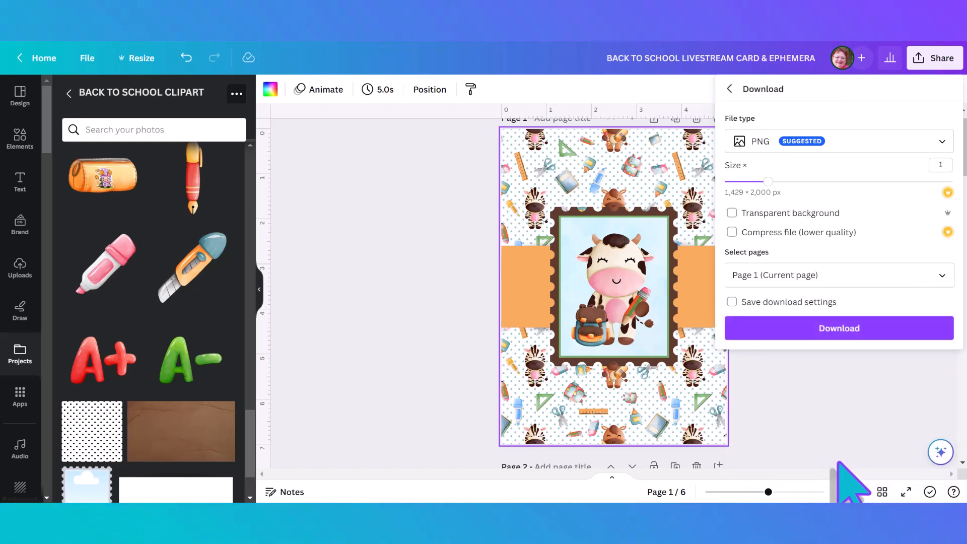
{"action": "left_click", "coordinate": [850, 358]}
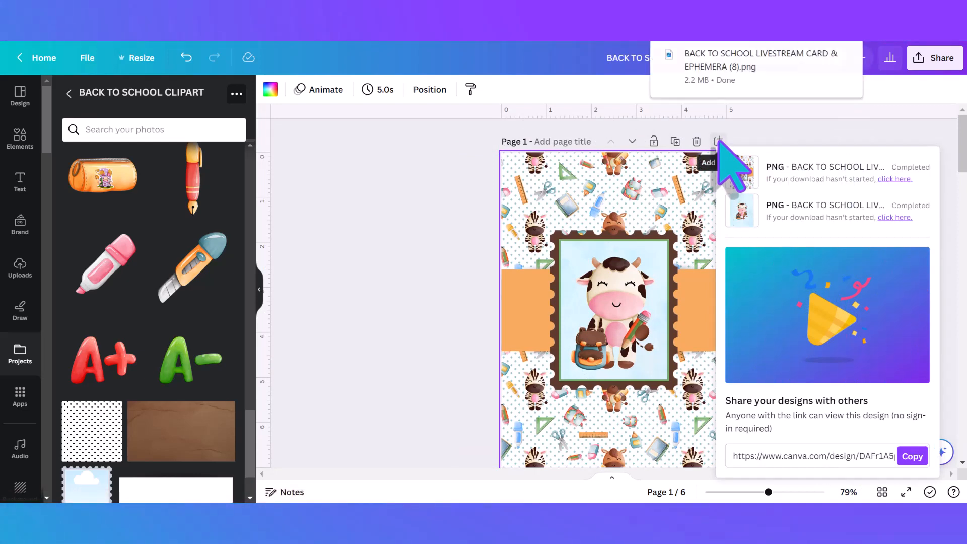
Add a blank page after page 1 and insert the brown paper texture from the BACK TO SCHOOL CLIPART folder on it
{"action": "left_click", "coordinate": [718, 142]}
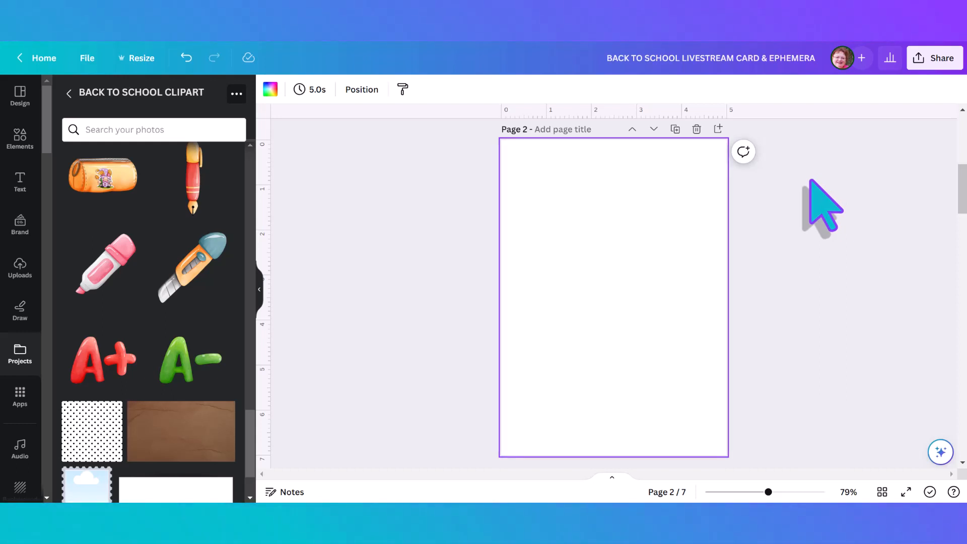
{"action": "left_click", "coordinate": [195, 430]}
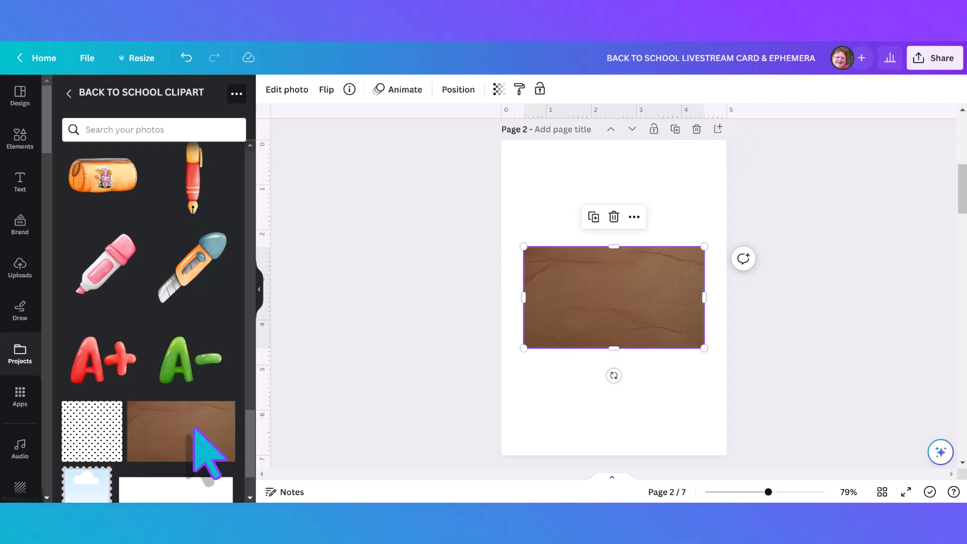
Search the elements library for "brown paper background", limit it to photos, and find the brown paper texture
{"action": "left_click", "coordinate": [19, 137]}
{"action": "left_click", "coordinate": [213, 95]}
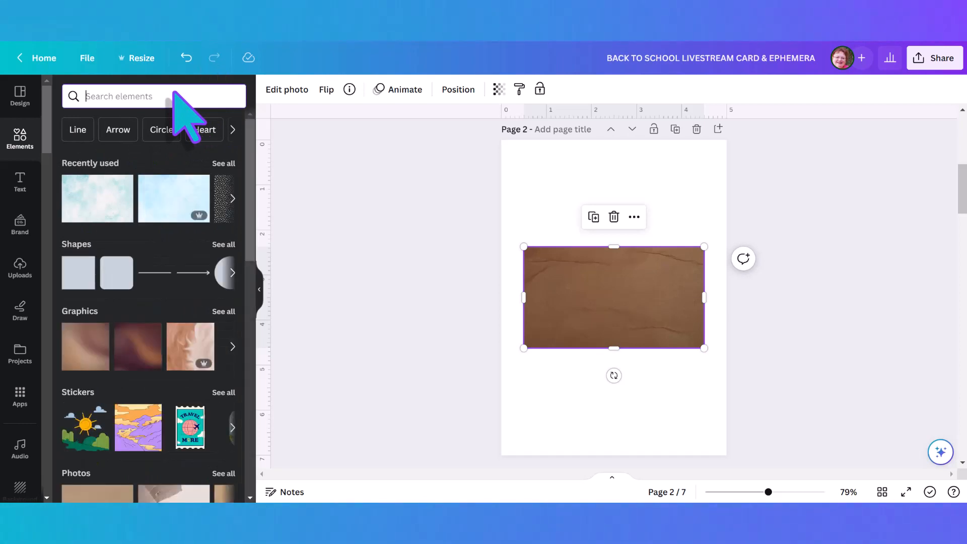
{"action": "type", "text": "brown paper"}
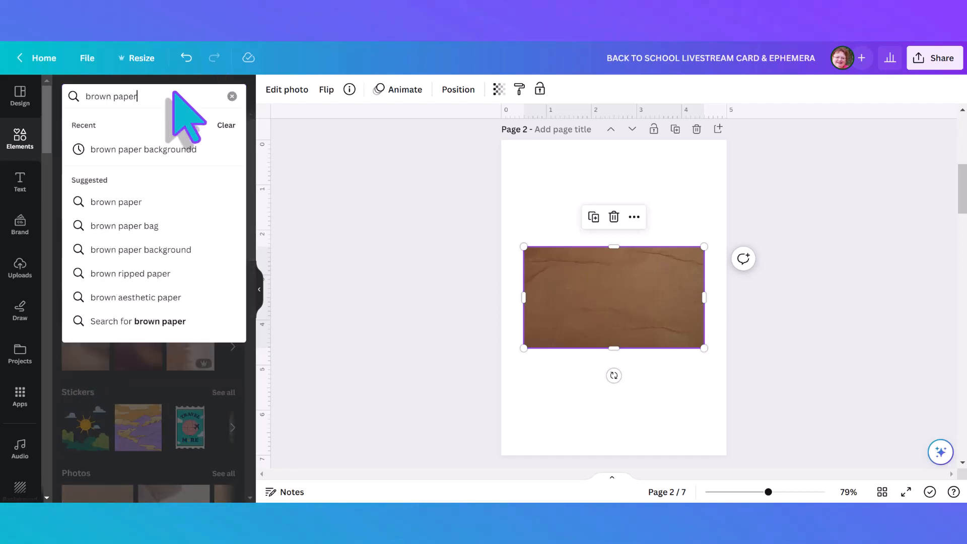
{"action": "type", "text": " backgro"}
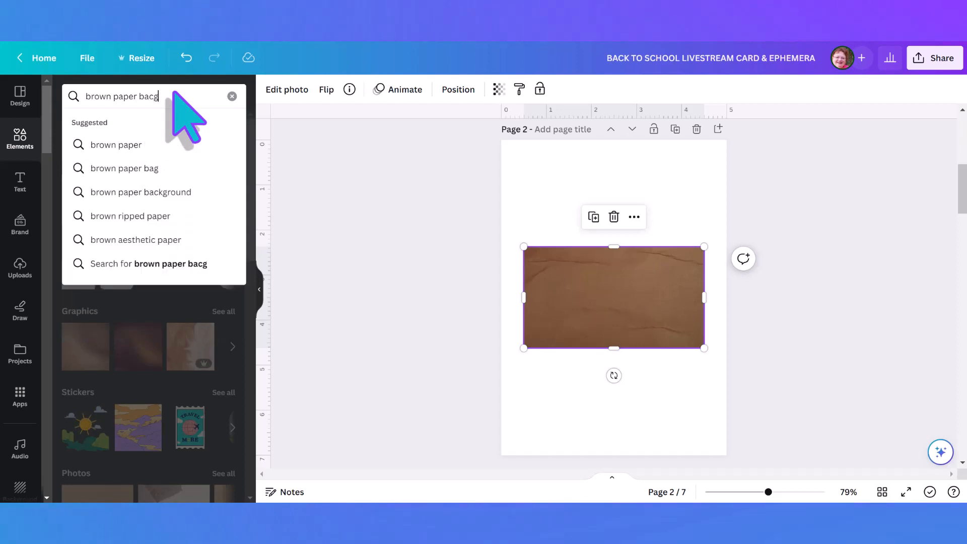
{"action": "type", "text": "und"}
{"action": "key", "text": "Return"}
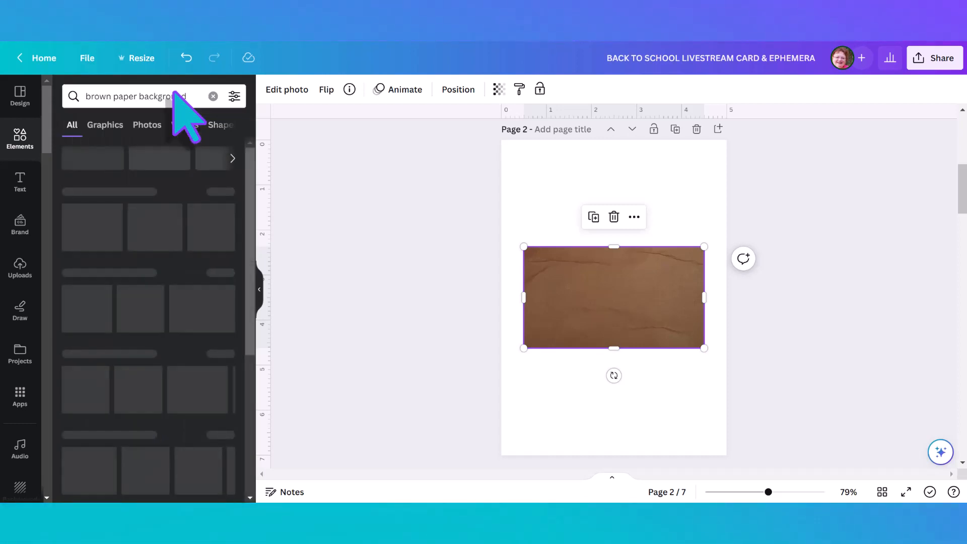
{"action": "left_click", "coordinate": [146, 127]}
{"action": "scroll", "coordinate": [149, 246], "scroll_direction": "down", "scroll_amount": 2}
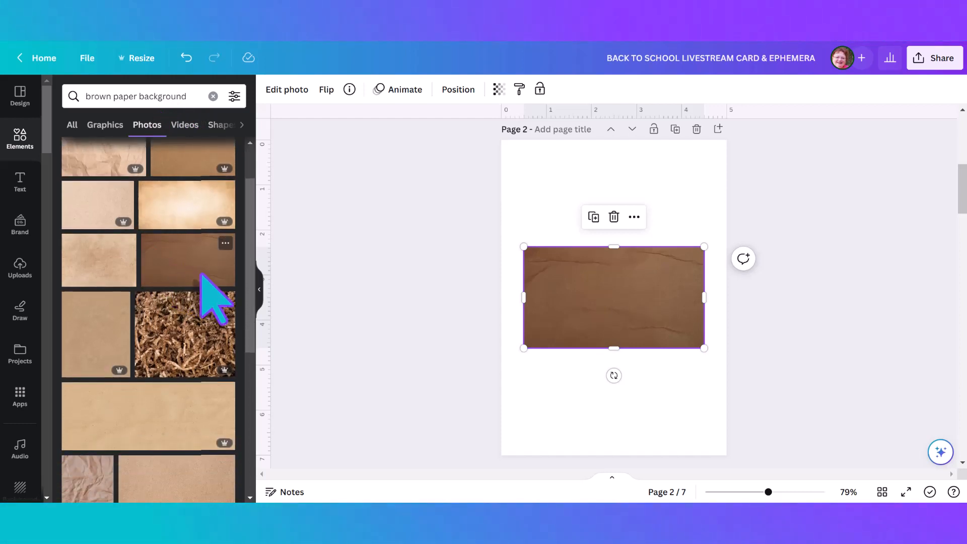
Set the brown paper as page 2's background and add the downloaded BACK TO SCHOOL LIVESTREAM CARD & EPHEMERA (8).png on top
{"action": "right_click", "coordinate": [593, 285]}
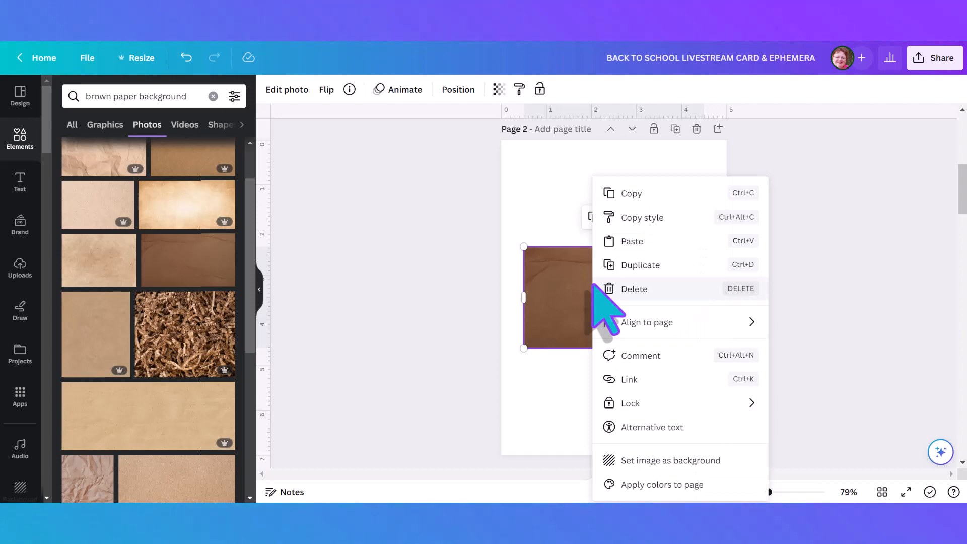
{"action": "left_click", "coordinate": [618, 459]}
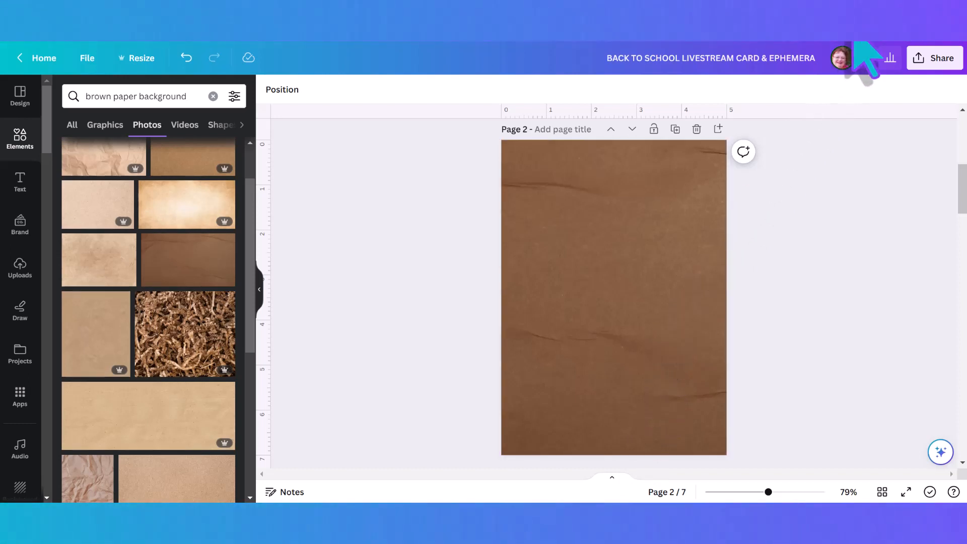
{"action": "left_click", "coordinate": [855, 43]}
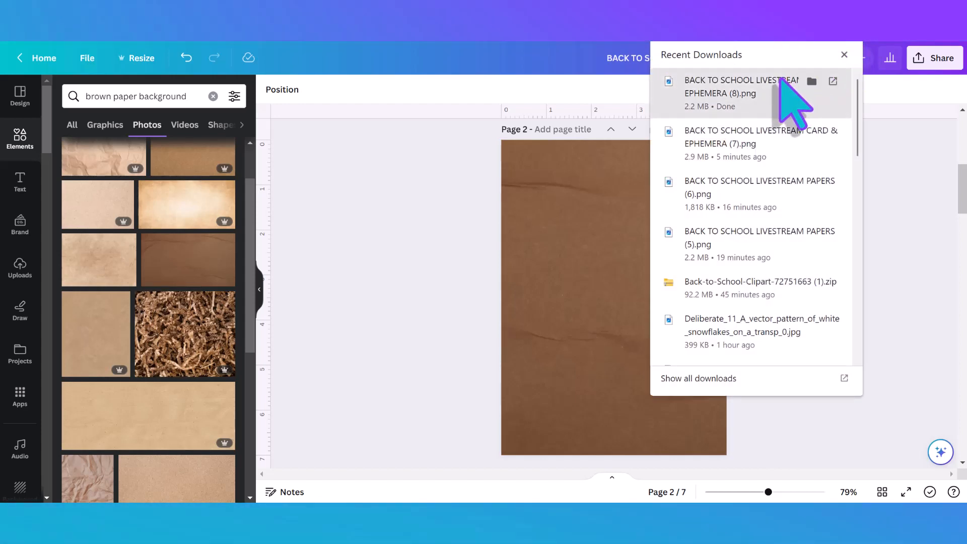
{"action": "left_click_drag", "start_coordinate": [788, 96], "coordinate": [602, 276]}
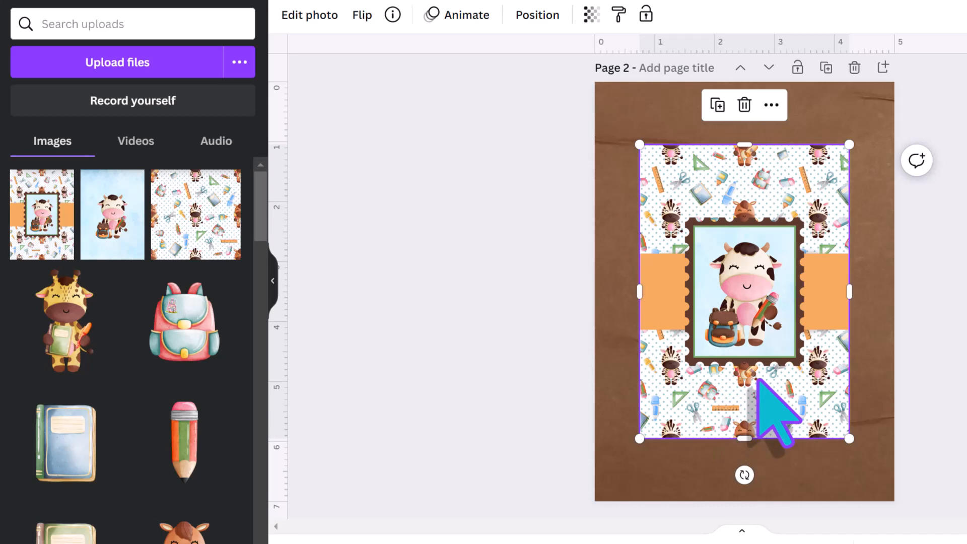
Apply the Glow shadow to the card front image on page 2
{"action": "left_click", "coordinate": [301, 18]}
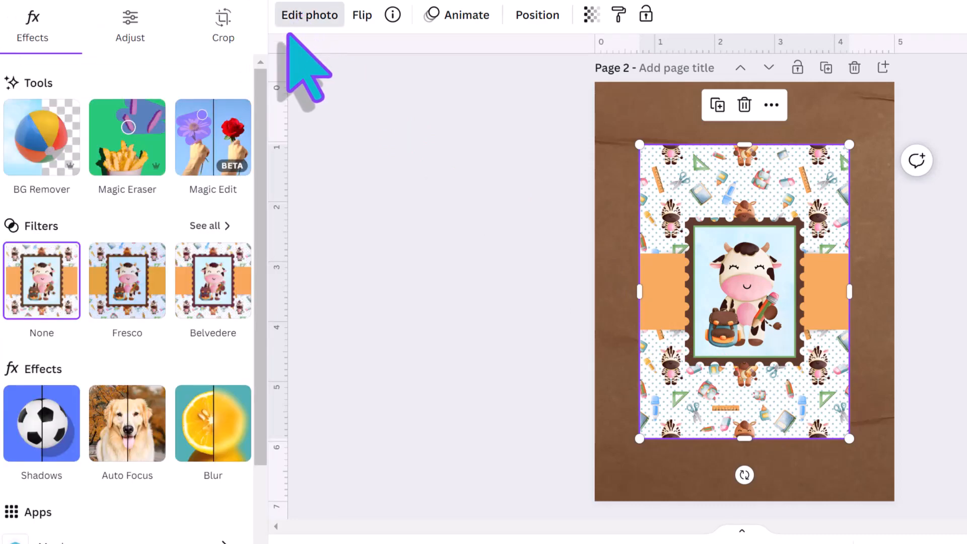
{"action": "left_click", "coordinate": [45, 427]}
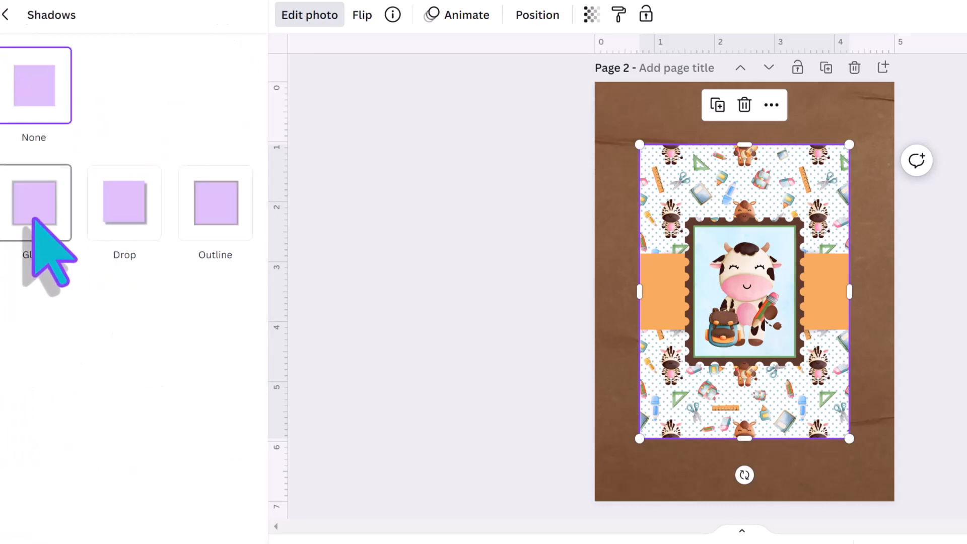
{"action": "left_click", "coordinate": [35, 201]}
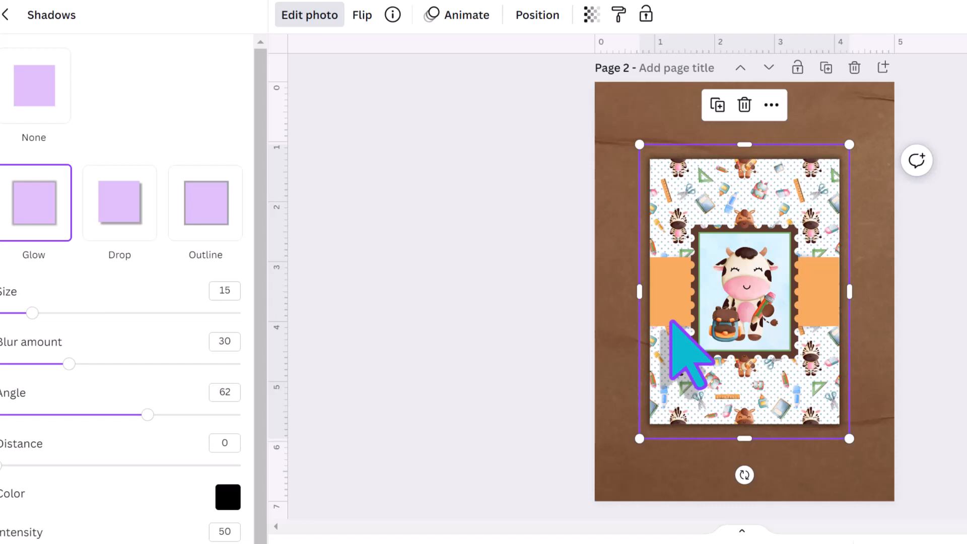
Enlarge the card front image to fill page 2 and centre it, leaving an even brown paper border around the card
{"action": "left_click_drag", "start_coordinate": [705, 320], "coordinate": [669, 251]}
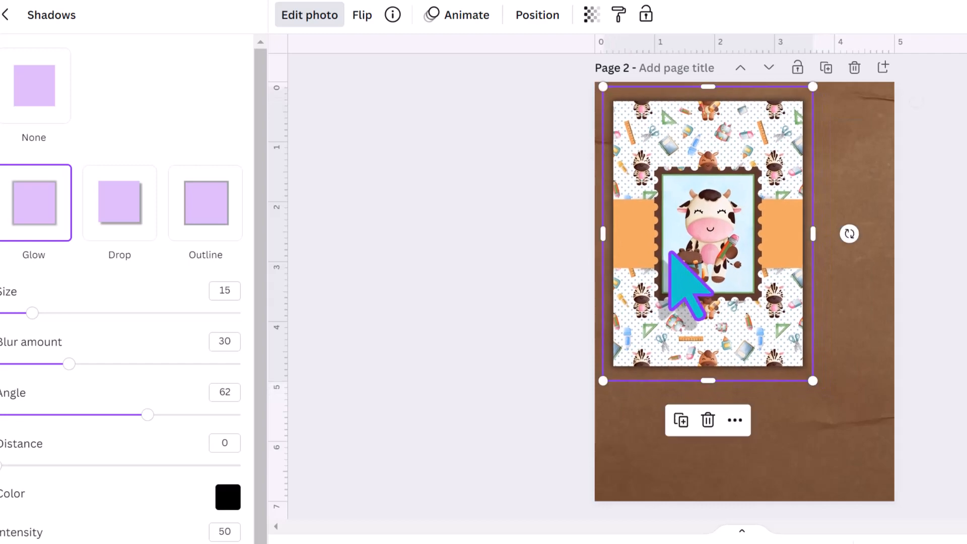
{"action": "left_click_drag", "start_coordinate": [811, 382], "coordinate": [929, 492]}
{"action": "left_click_drag", "start_coordinate": [805, 395], "coordinate": [797, 399]}
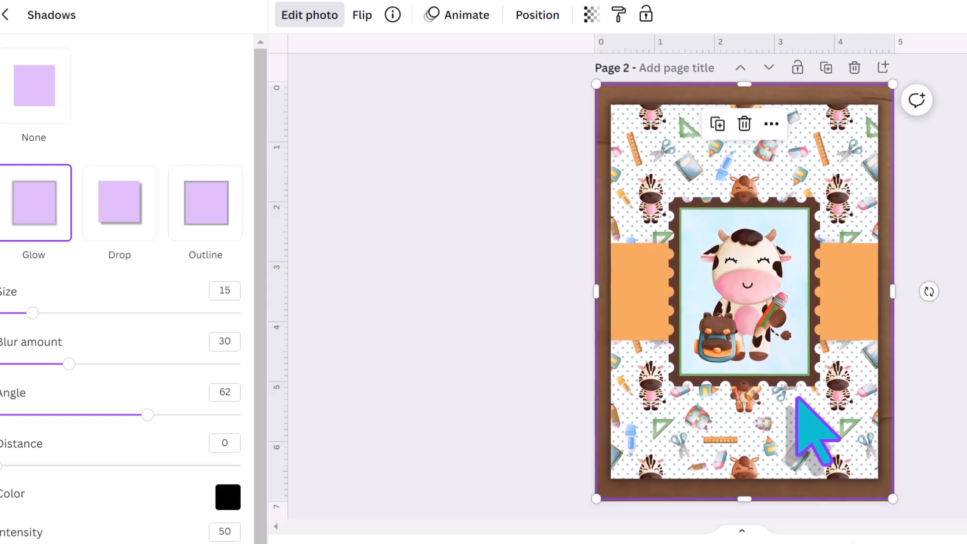
Lock page 2 with the card front on brown paper
{"action": "left_click", "coordinate": [532, 22]}
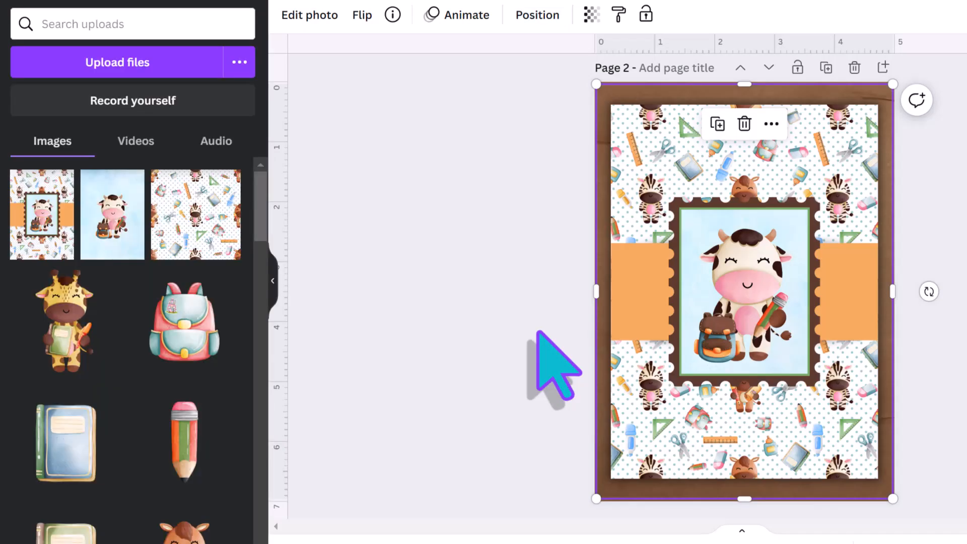
{"action": "left_click", "coordinate": [796, 68]}
{"action": "left_click", "coordinate": [521, 15]}
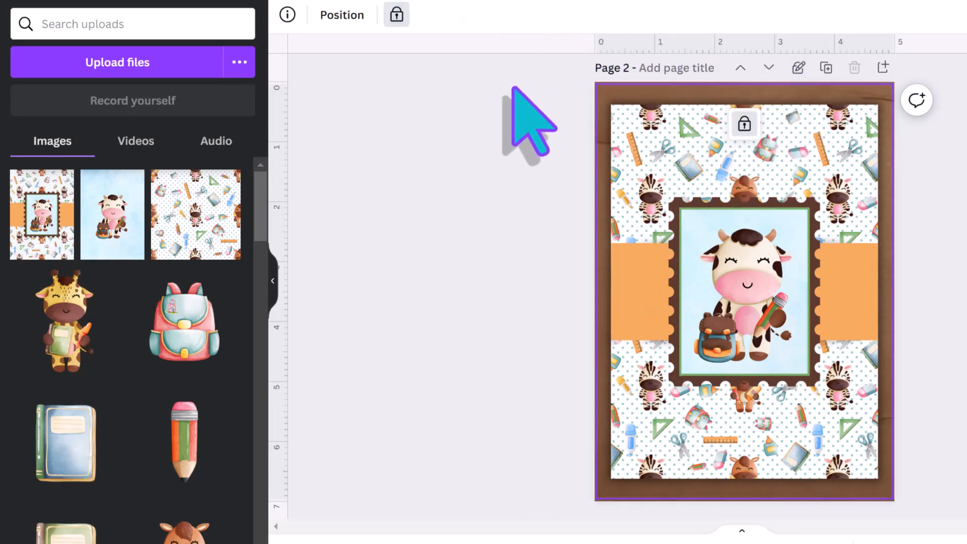
Preview page 2 in full screen and return to the editor
{"action": "left_click", "coordinate": [504, 218]}
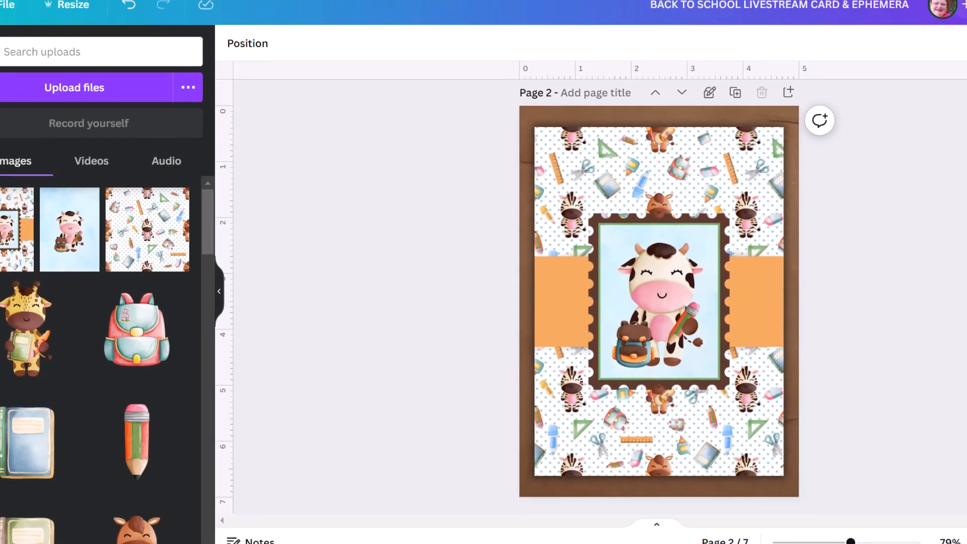
{"action": "left_click", "coordinate": [959, 538]}
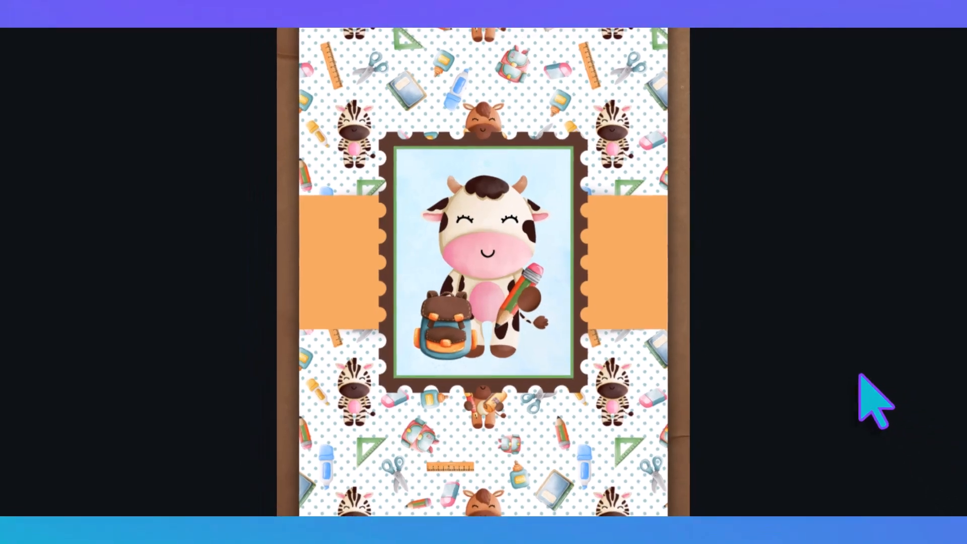
{"action": "key", "text": "Escape"}
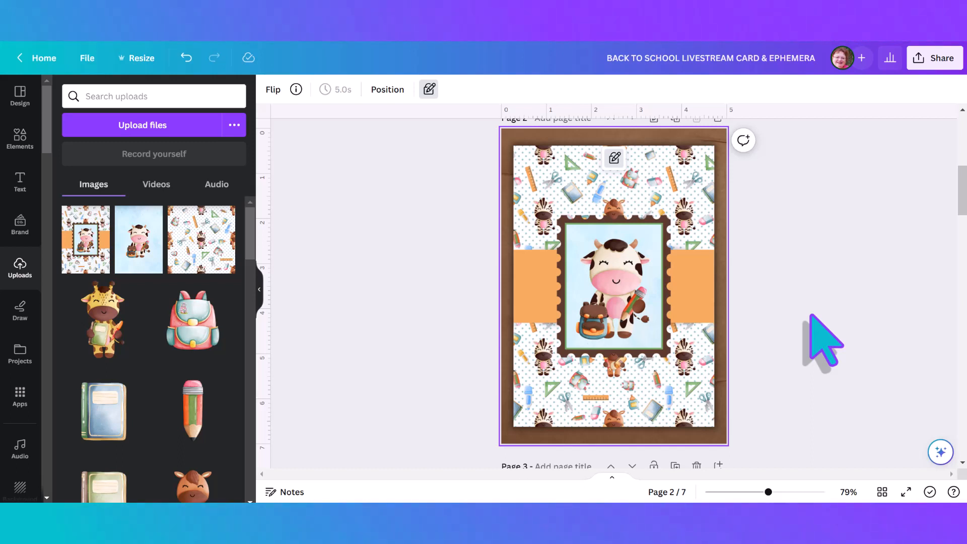
Unlock page 2
{"action": "scroll", "coordinate": [823, 342], "scroll_direction": "up", "scroll_amount": 1}
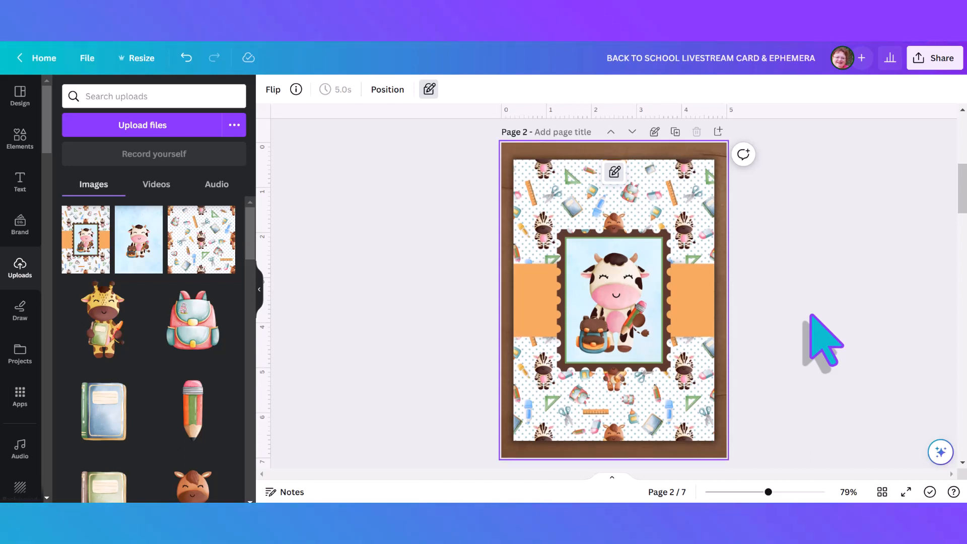
{"action": "left_click", "coordinate": [655, 132]}
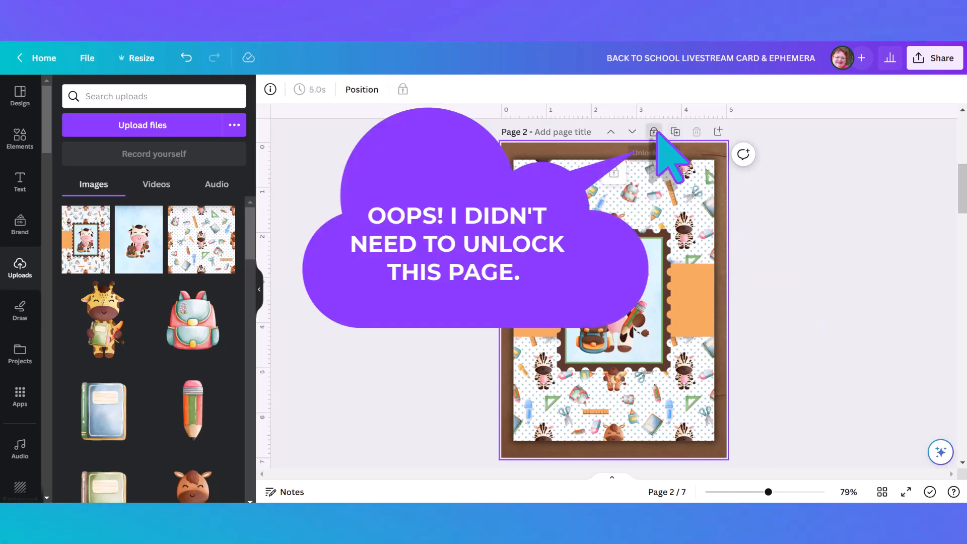
{"action": "left_click", "coordinate": [614, 276]}
Add a blank page directly after page 1
{"action": "scroll", "coordinate": [566, 288], "scroll_direction": "up", "scroll_amount": 4}
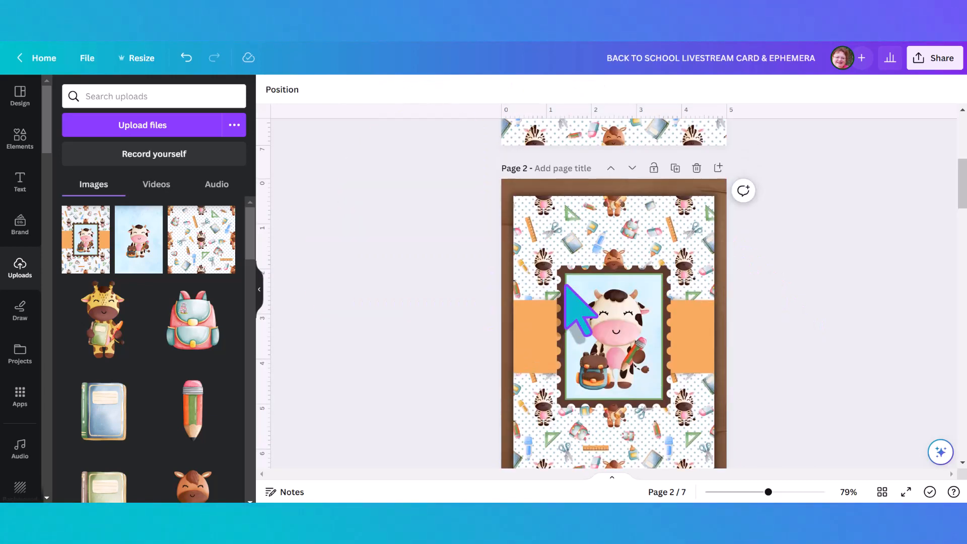
{"action": "scroll", "coordinate": [565, 286], "scroll_direction": "up", "scroll_amount": 5}
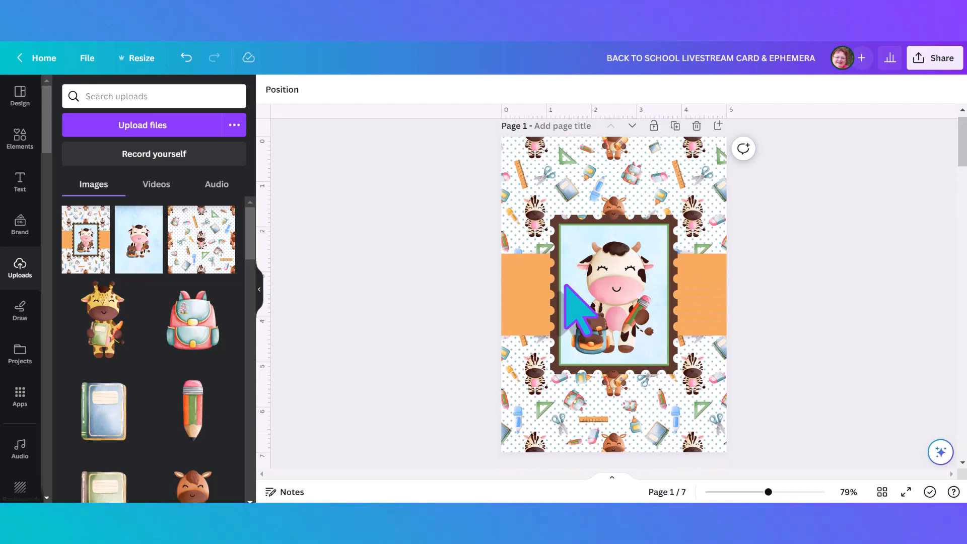
{"action": "left_click", "coordinate": [717, 126]}
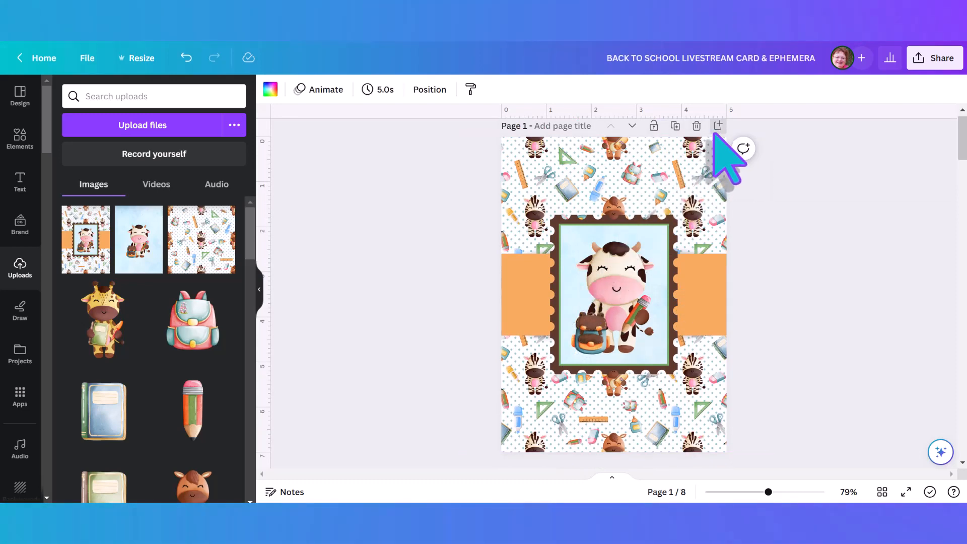
Duplicate the stamp-framed cow picture on page 1 and move the copy onto the blank page 2
{"action": "scroll", "coordinate": [439, 234], "scroll_direction": "up", "scroll_amount": 6}
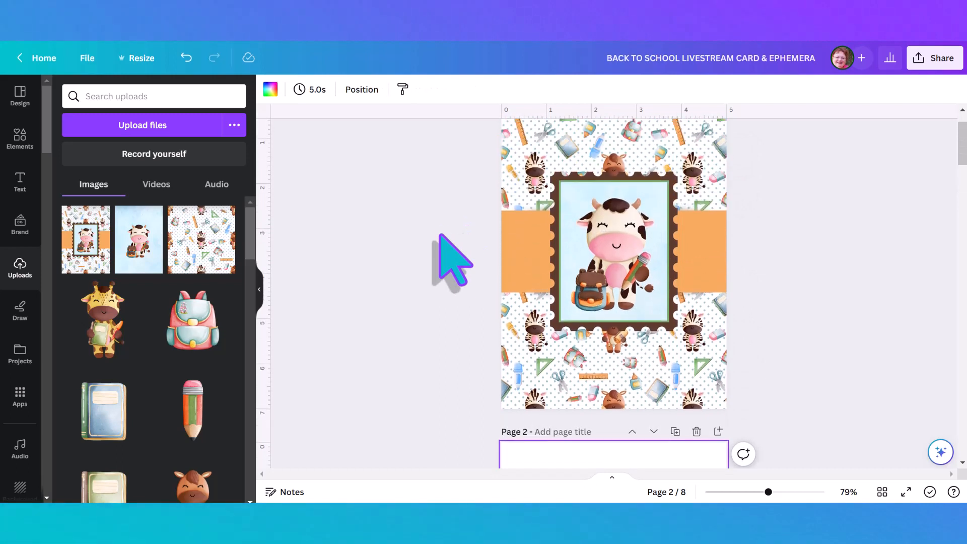
{"action": "left_click", "coordinate": [598, 220]}
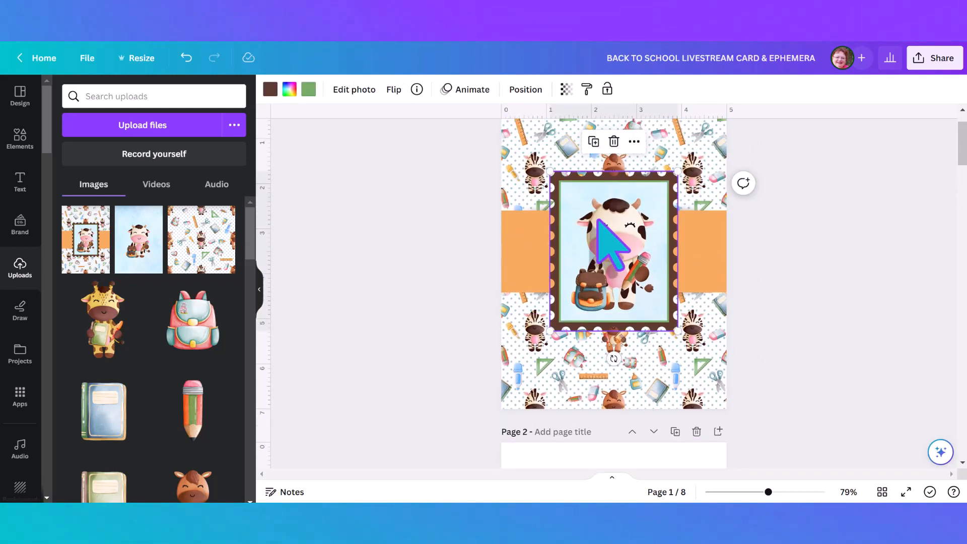
{"action": "left_click", "coordinate": [594, 141]}
{"action": "scroll", "coordinate": [622, 254], "scroll_direction": "down", "scroll_amount": 3}
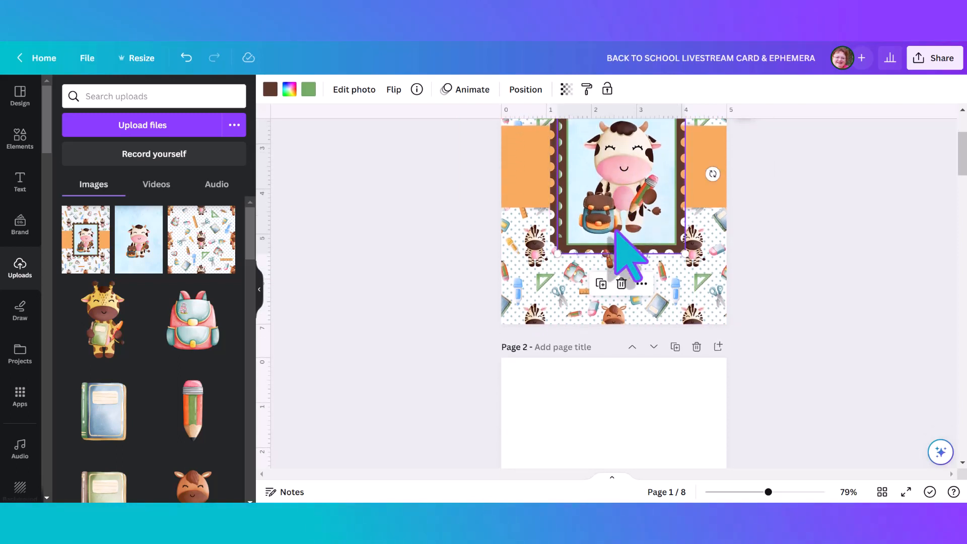
{"action": "left_click_drag", "start_coordinate": [626, 255], "coordinate": [644, 474]}
{"action": "scroll", "coordinate": [641, 463], "scroll_direction": "down", "scroll_amount": 3}
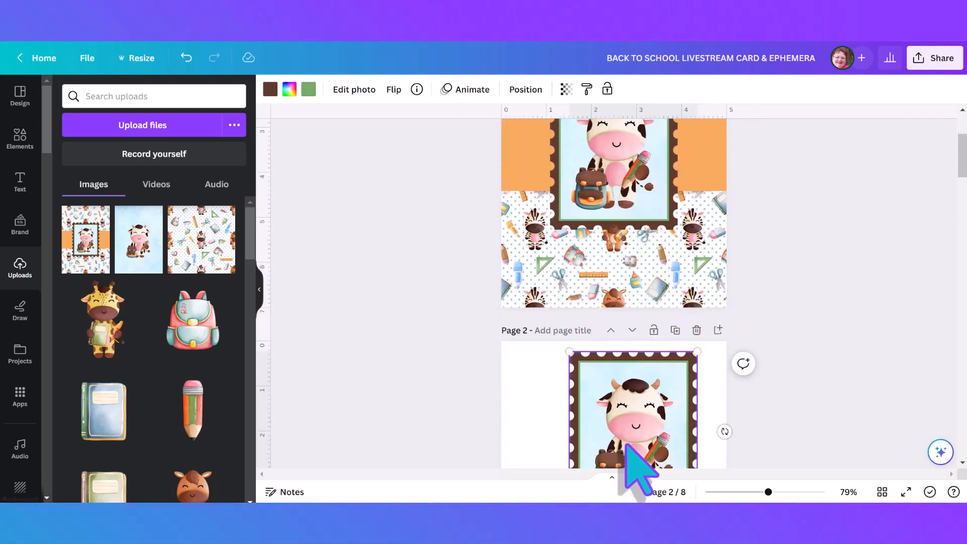
Shrink the stamp-framed cow picture to about 1.6 by 2 inches and place it in the lower-right corner of page 2
{"action": "scroll", "coordinate": [629, 454], "scroll_direction": "down", "scroll_amount": 1}
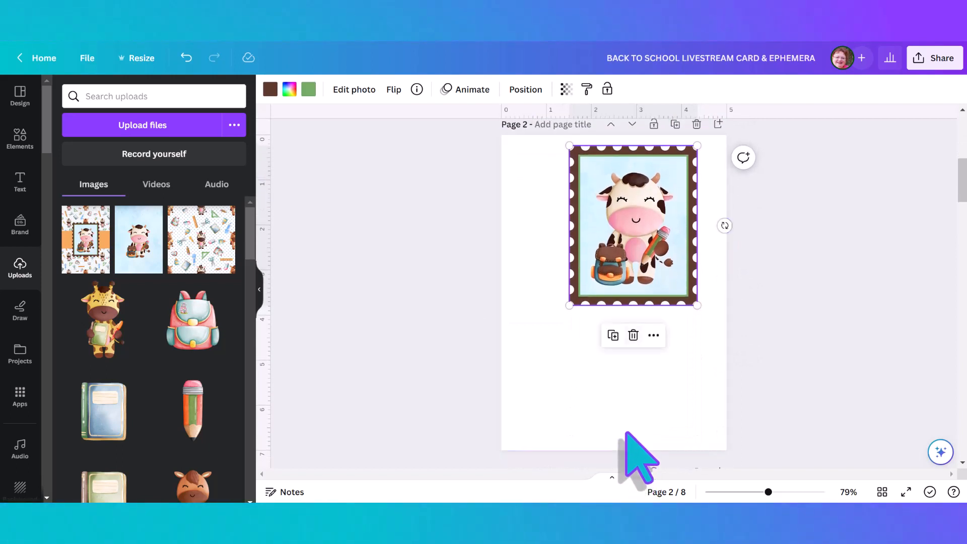
{"action": "left_click_drag", "start_coordinate": [632, 264], "coordinate": [647, 421]}
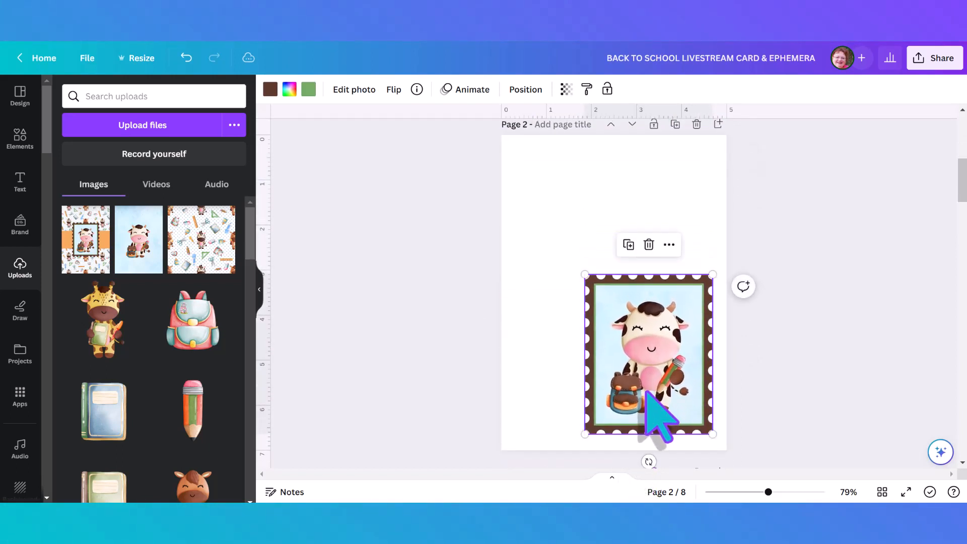
{"action": "left_click_drag", "start_coordinate": [584, 276], "coordinate": [642, 346]}
{"action": "left_click_drag", "start_coordinate": [677, 387], "coordinate": [689, 398]}
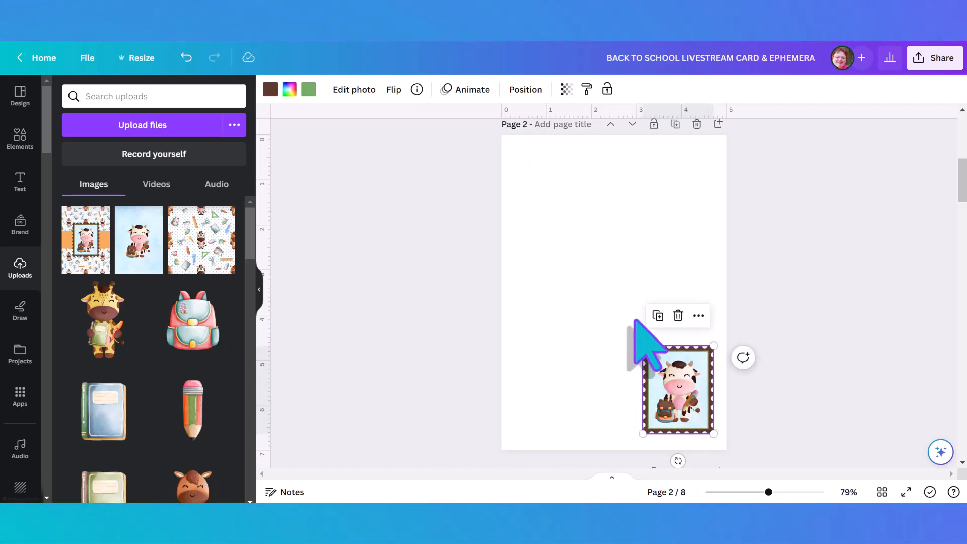
Add a square shape to page 2 and stretch it to 4 by 6 inches, inset 0.5 inch from every page edge
{"action": "left_click", "coordinate": [593, 259]}
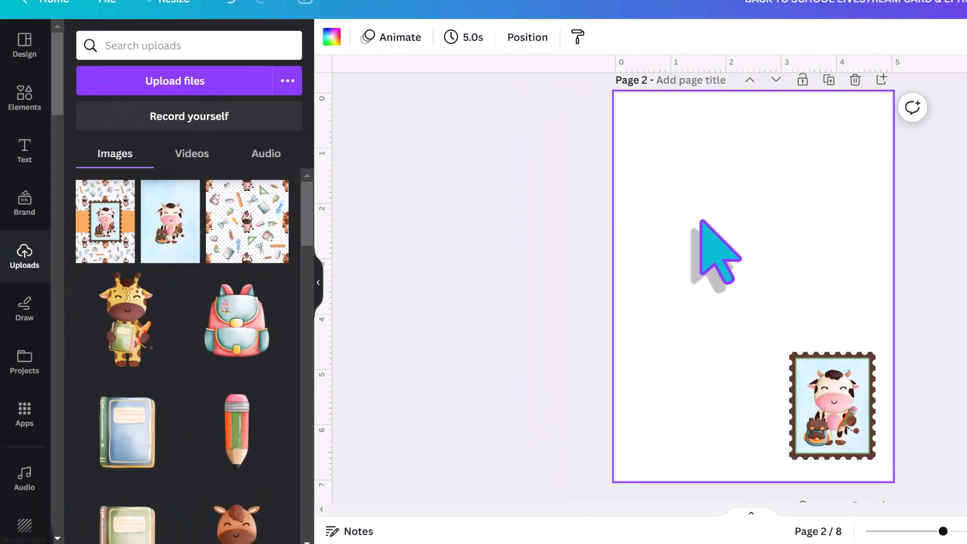
{"action": "key", "text": "r"}
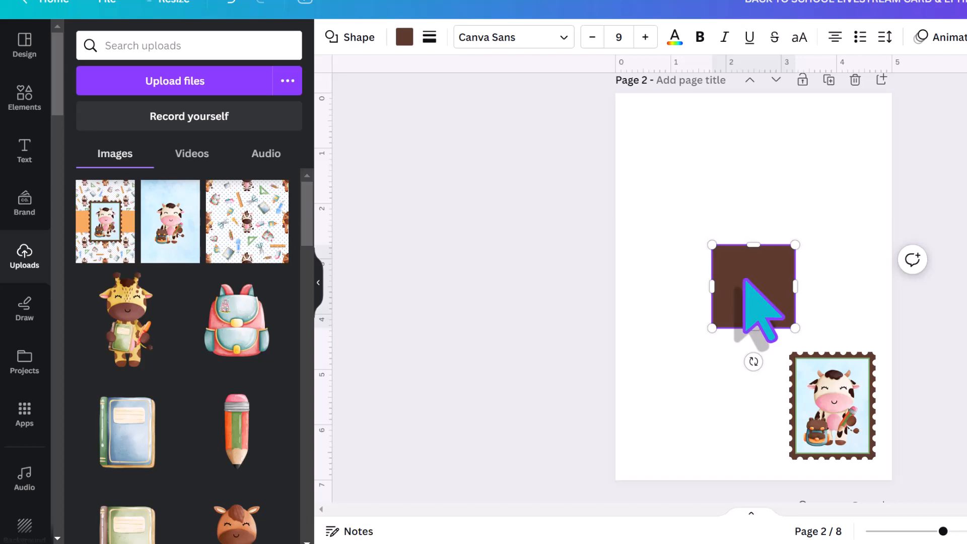
{"action": "left_click", "coordinate": [26, 100]}
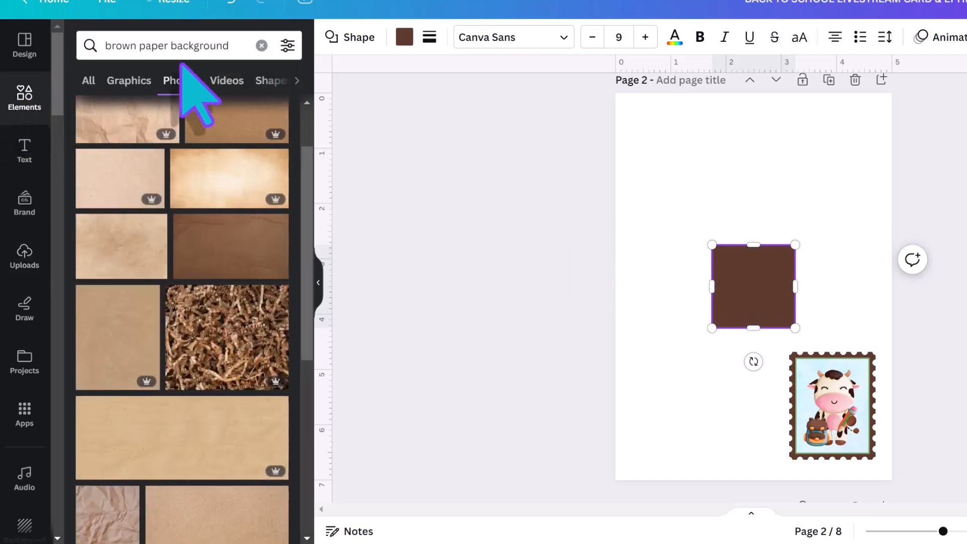
{"action": "left_click", "coordinate": [261, 46]}
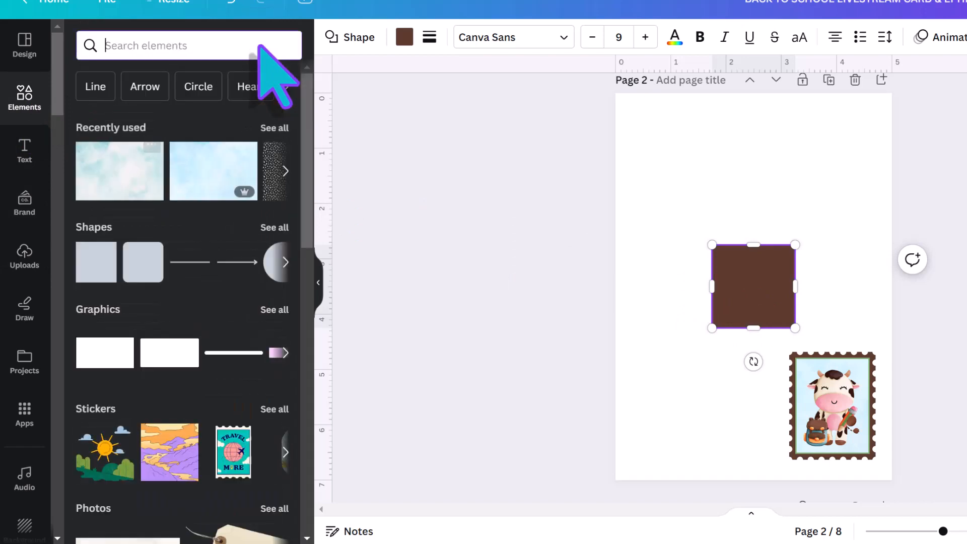
{"action": "left_click", "coordinate": [268, 231]}
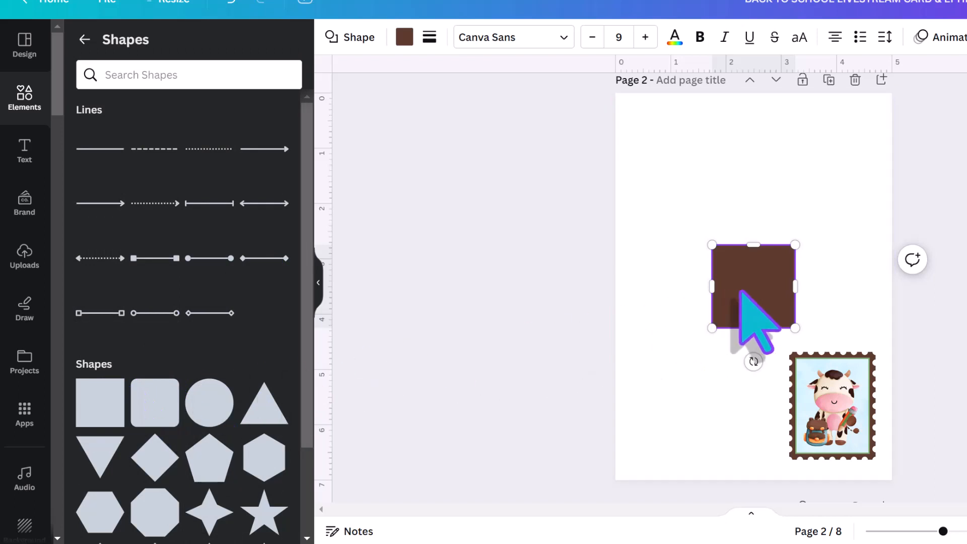
{"action": "left_click_drag", "start_coordinate": [744, 276], "coordinate": [679, 155]}
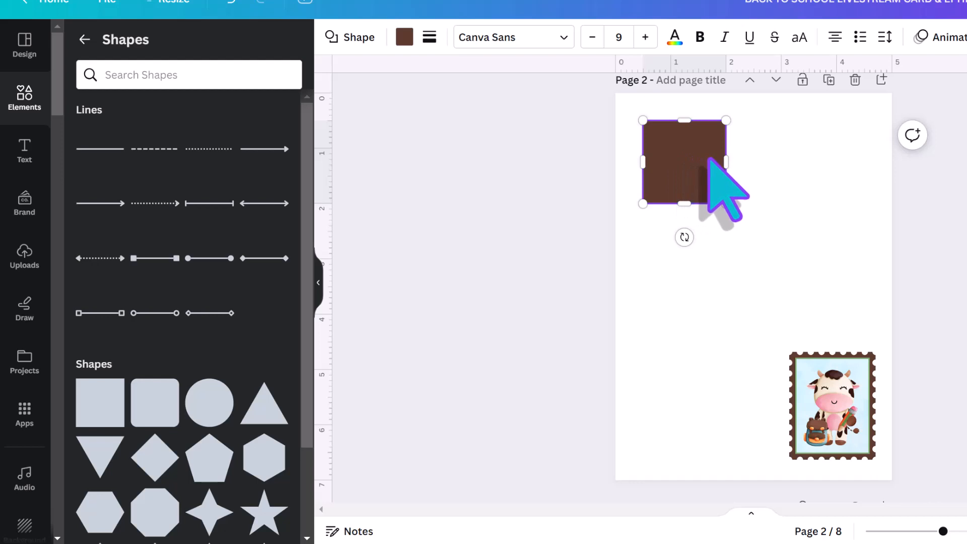
{"action": "left_click_drag", "start_coordinate": [725, 162], "coordinate": [864, 174]}
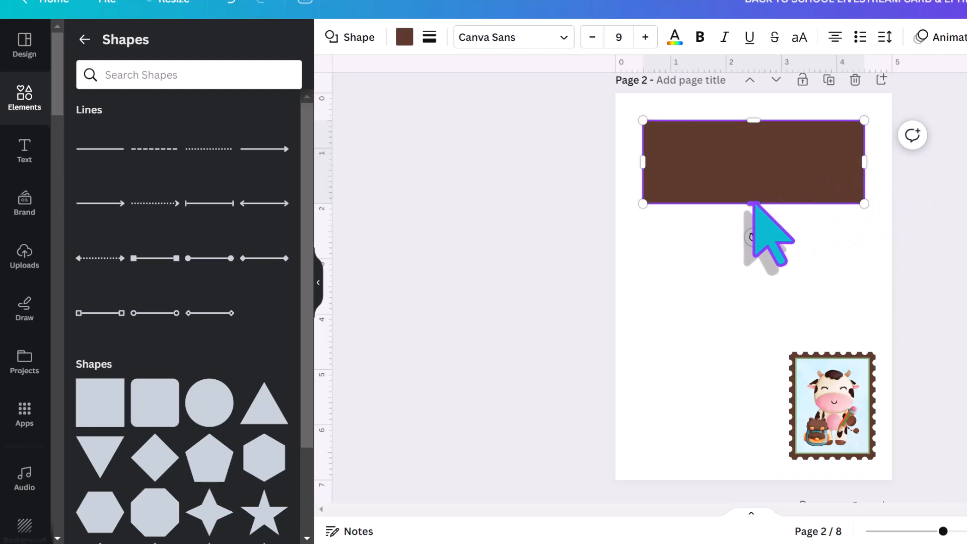
{"action": "left_click_drag", "start_coordinate": [753, 203], "coordinate": [748, 453]}
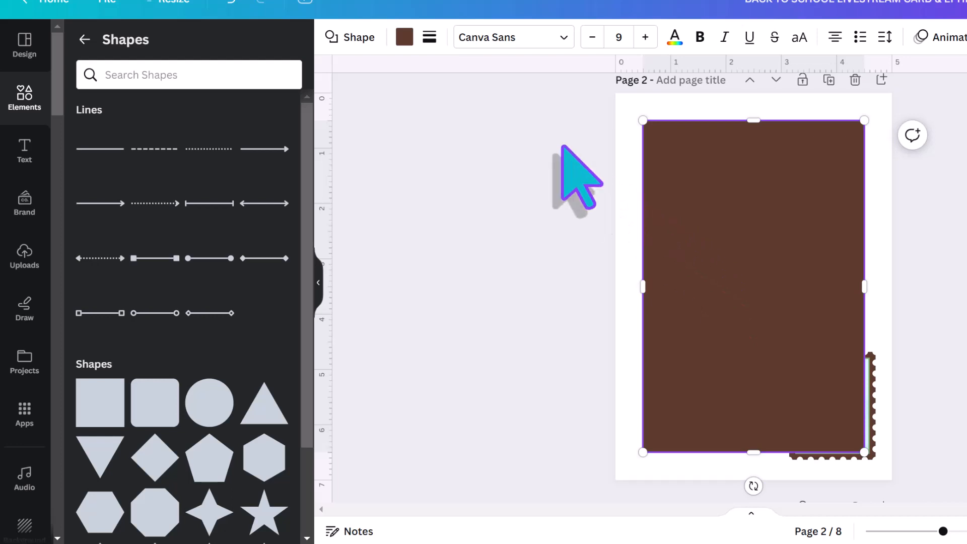
Remove the rectangle's fill and give it a solid border of weight 9 in the document's green
{"action": "left_click", "coordinate": [404, 37]}
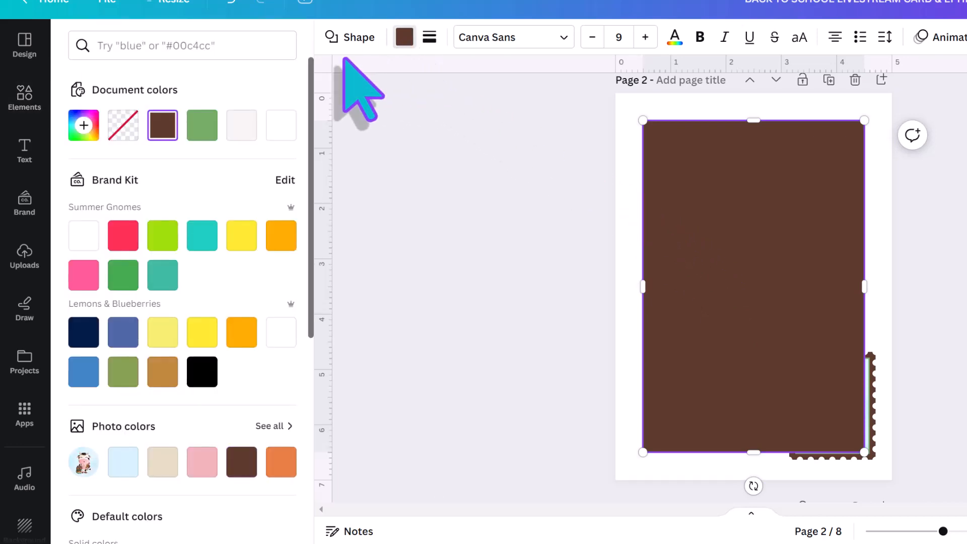
{"action": "left_click", "coordinate": [123, 126]}
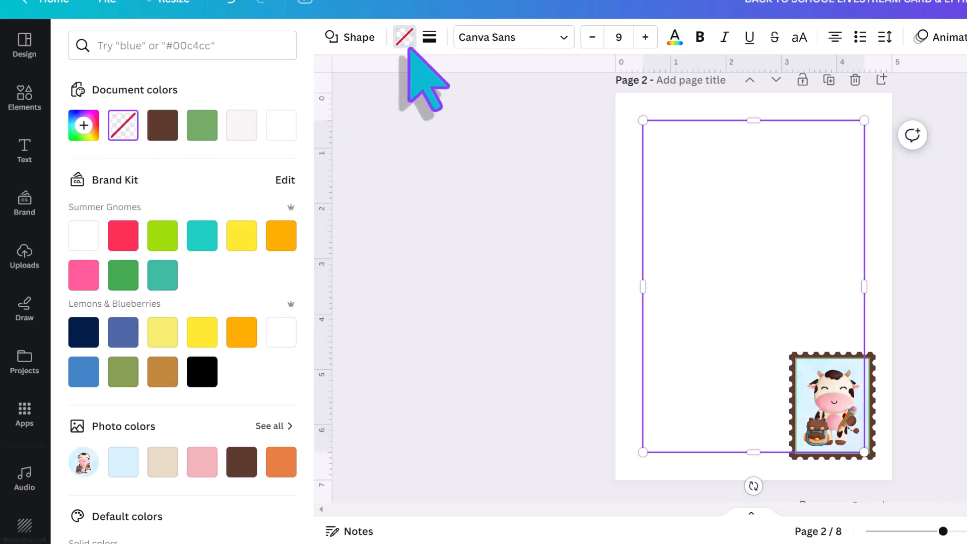
{"action": "left_click", "coordinate": [429, 36]}
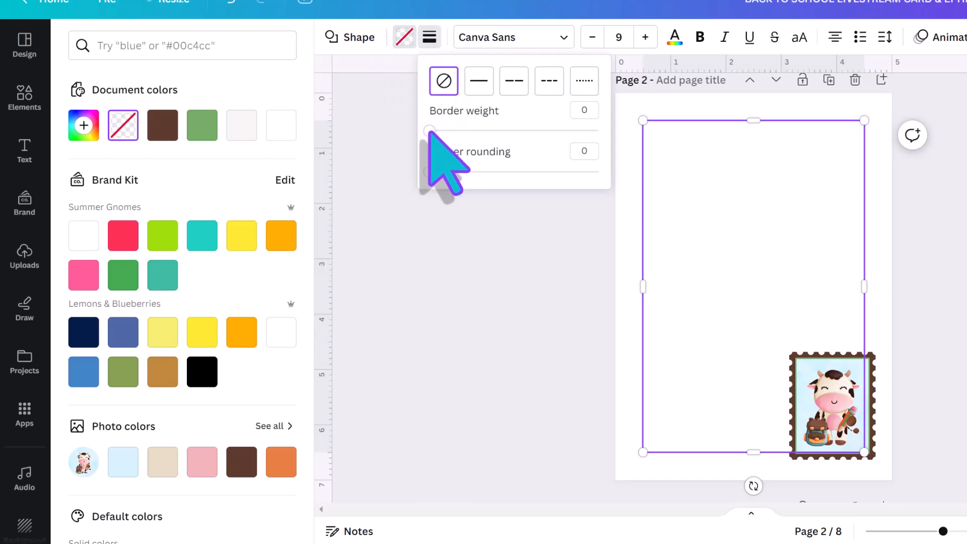
{"action": "mouse_move", "coordinate": [429, 130]}
{"action": "left_mouse_down"}
{"action": "mouse_move", "coordinate": [532, 130]}
{"action": "mouse_move", "coordinate": [444, 130]}
{"action": "left_mouse_up"}
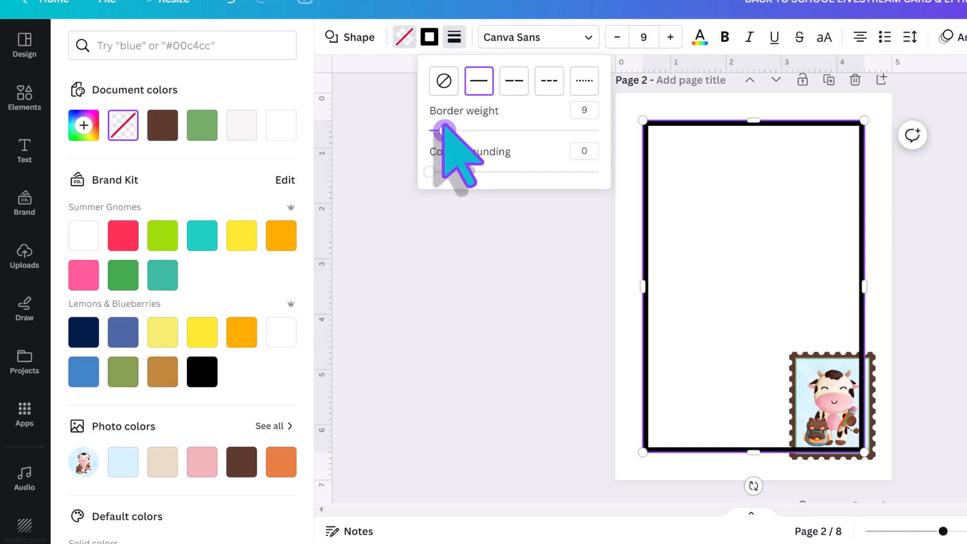
{"action": "left_click", "coordinate": [429, 37]}
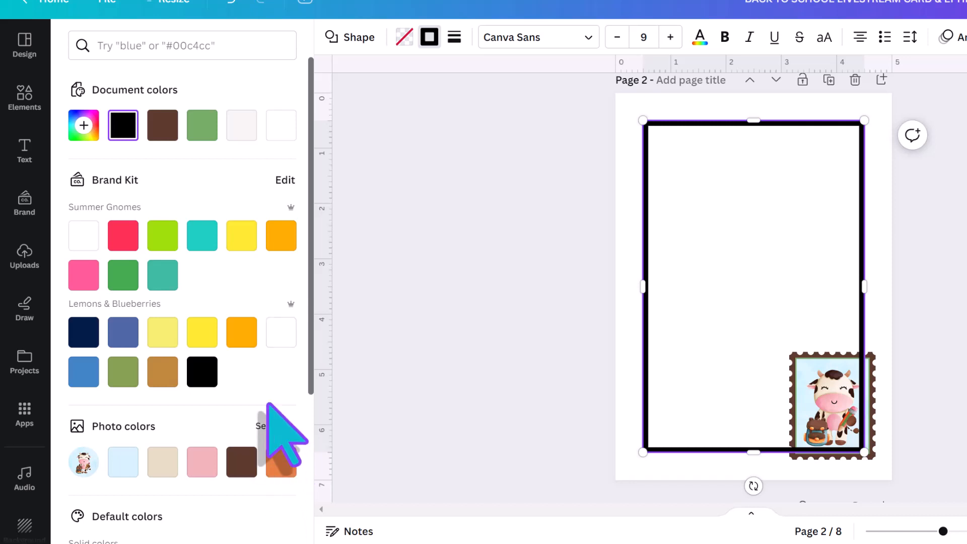
{"action": "left_click", "coordinate": [206, 131]}
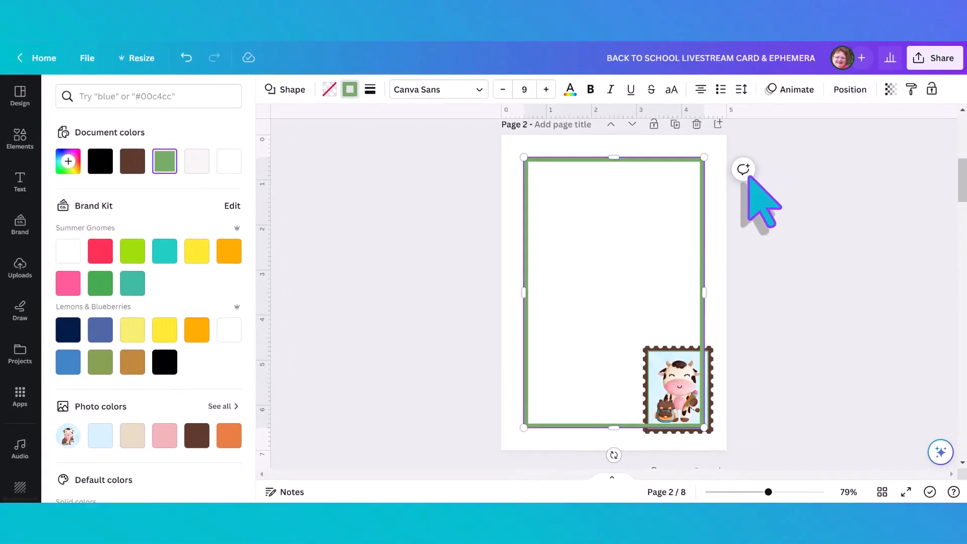
Reorder the layers so the green frame sits behind the cow stamp
{"action": "left_click", "coordinate": [844, 96]}
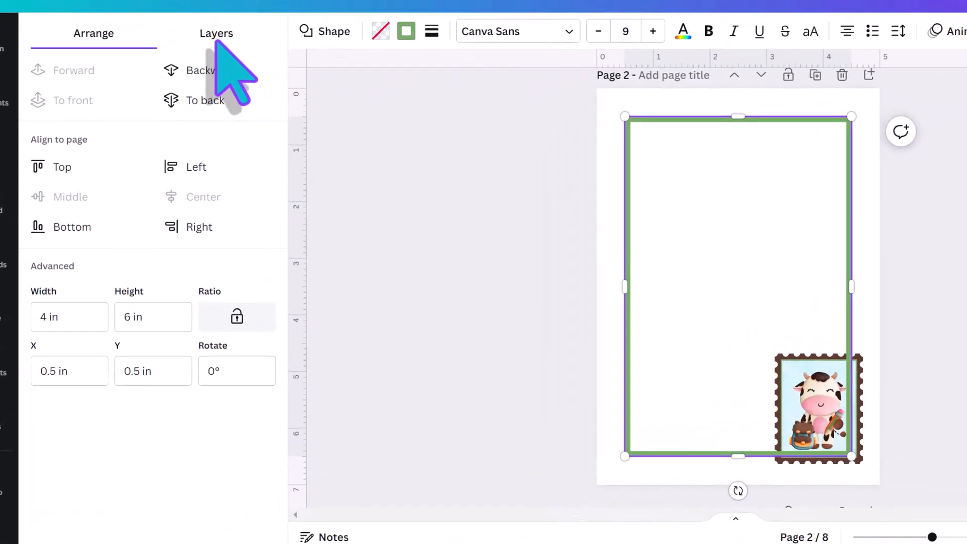
{"action": "left_click", "coordinate": [222, 20]}
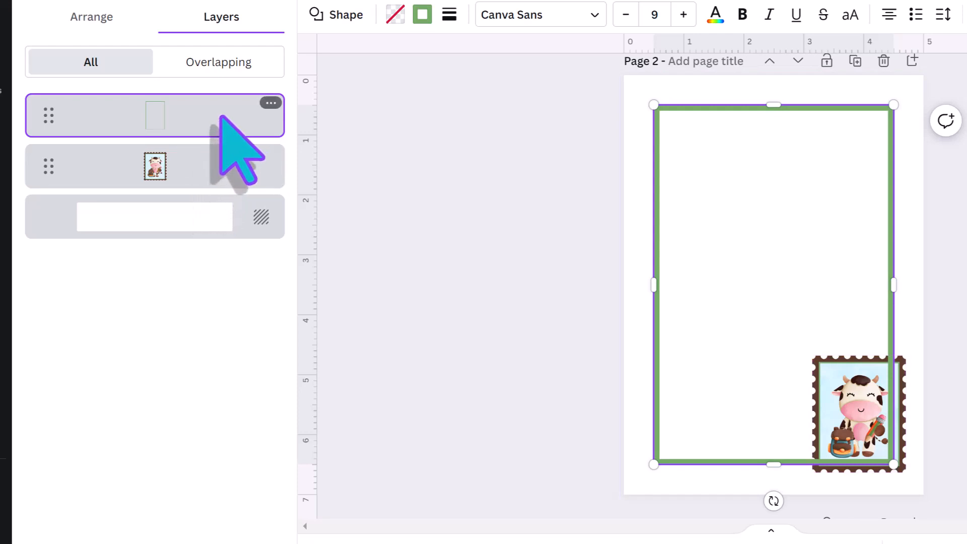
{"action": "left_click_drag", "start_coordinate": [222, 116], "coordinate": [218, 189]}
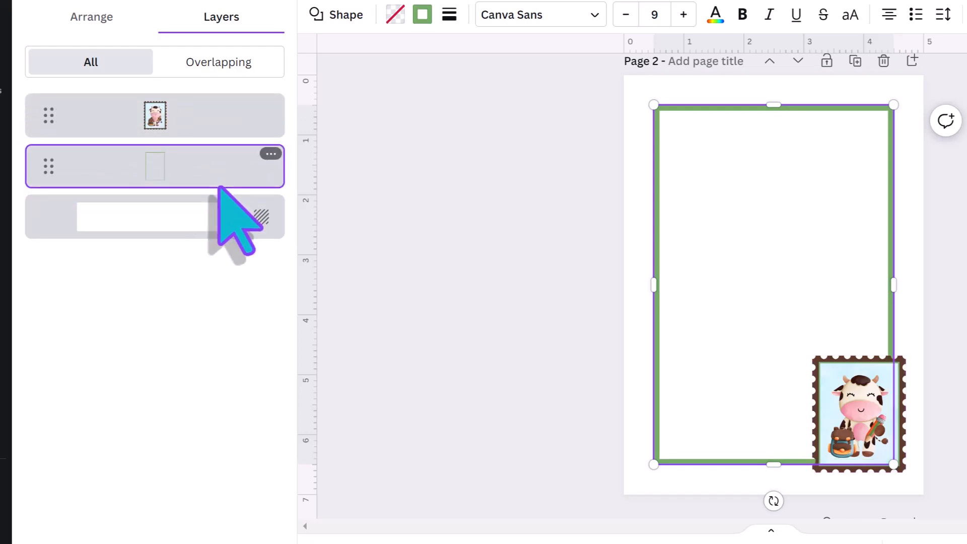
Nudge the cow stamp up and left over the frame's lower-right corner, and lock the stamp and the green frame in place
{"action": "left_click_drag", "start_coordinate": [852, 392], "coordinate": [849, 414]}
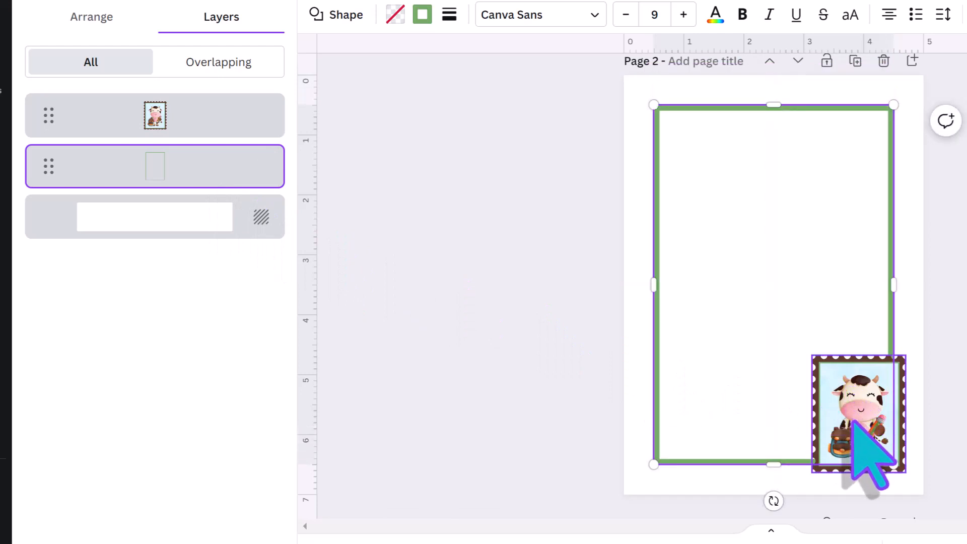
{"action": "mouse_move", "coordinate": [894, 439]}
{"action": "left_mouse_down"}
{"action": "mouse_move", "coordinate": [885, 415]}
{"action": "mouse_move", "coordinate": [907, 438]}
{"action": "mouse_move", "coordinate": [896, 439]}
{"action": "left_mouse_up"}
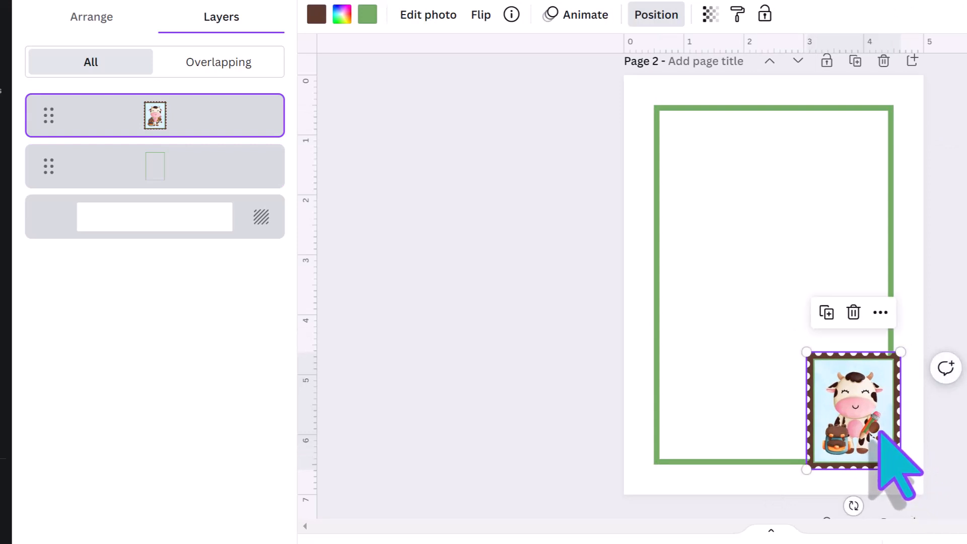
{"action": "left_click", "coordinate": [765, 14]}
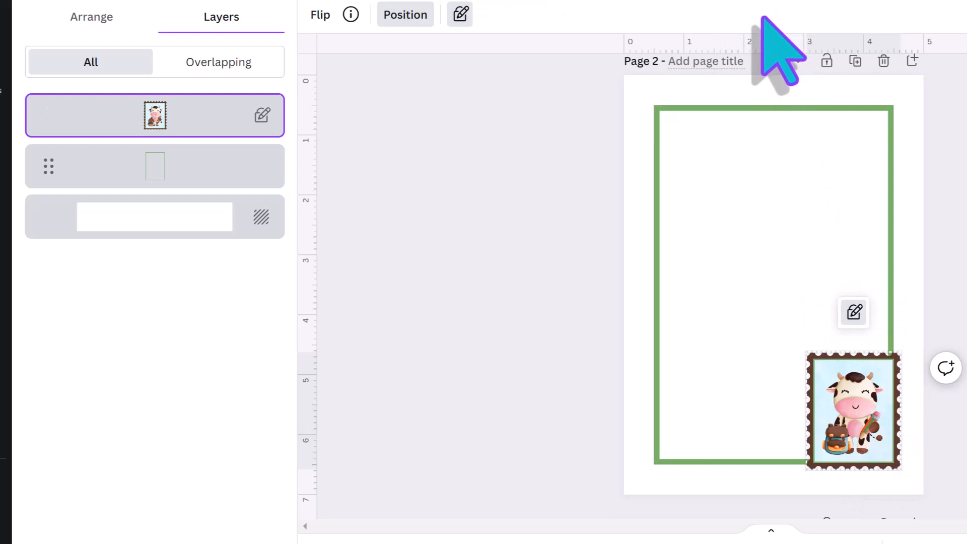
{"action": "left_click", "coordinate": [660, 114]}
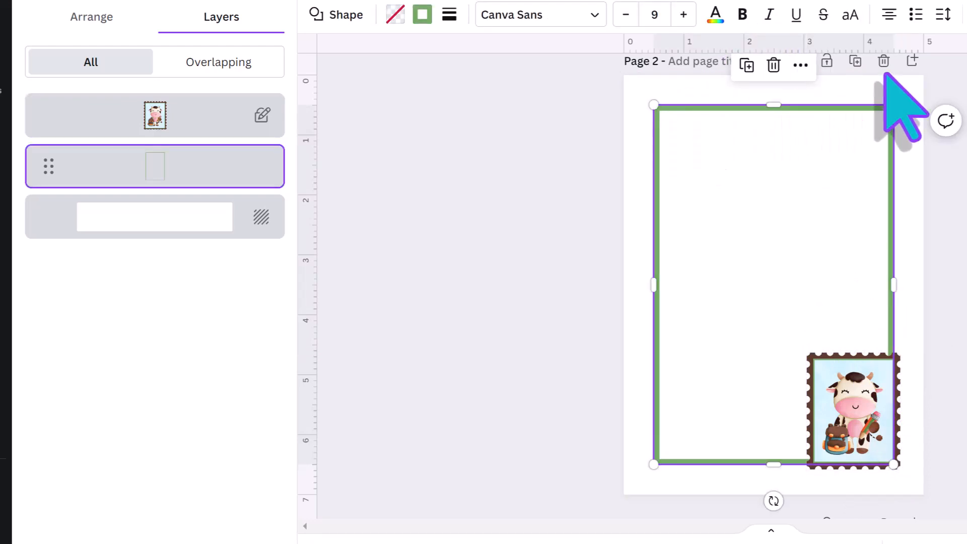
{"action": "key", "text": "alt+shift+l"}
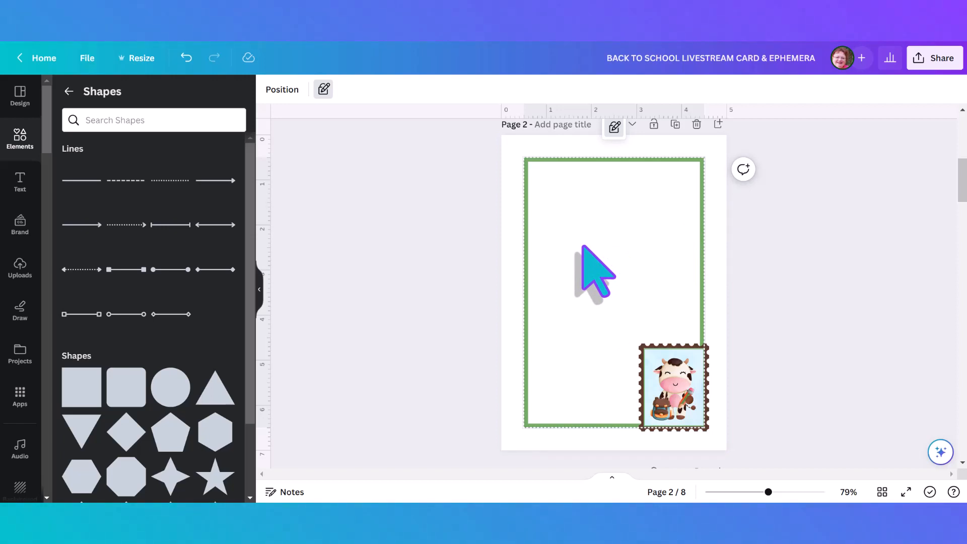
Add the heading "Have a great year!" at about size 29.8 inside the upper part of the green frame
{"action": "left_click", "coordinate": [19, 186]}
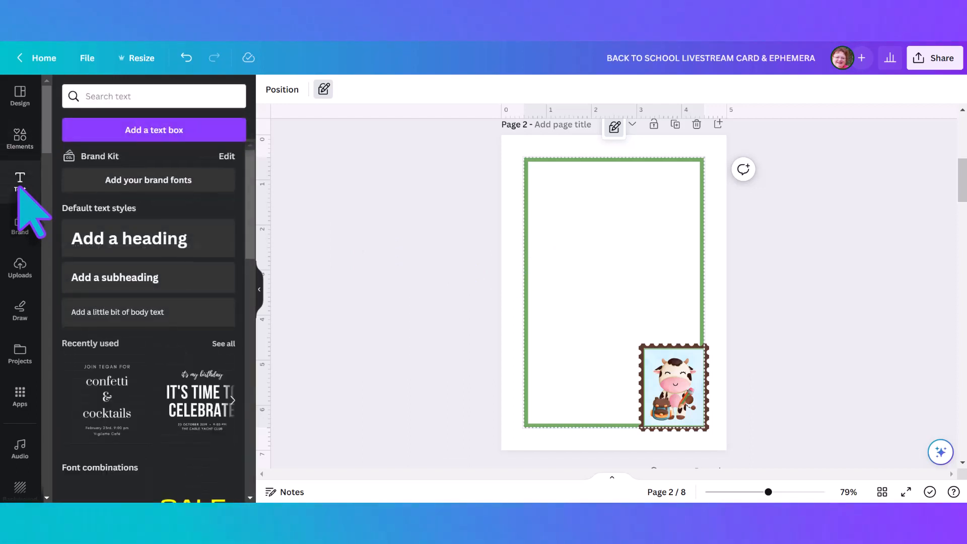
{"action": "left_click", "coordinate": [98, 237]}
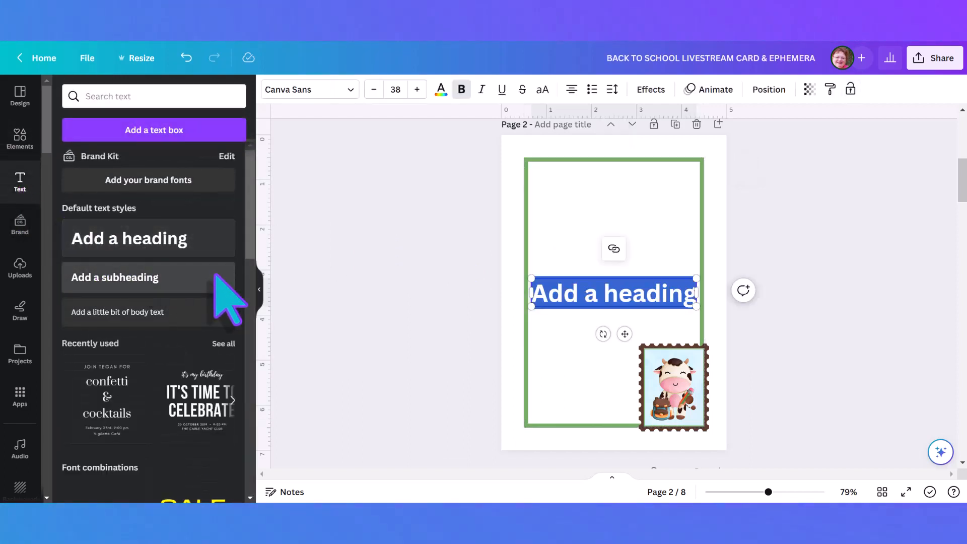
{"action": "type", "text": "Ha"}
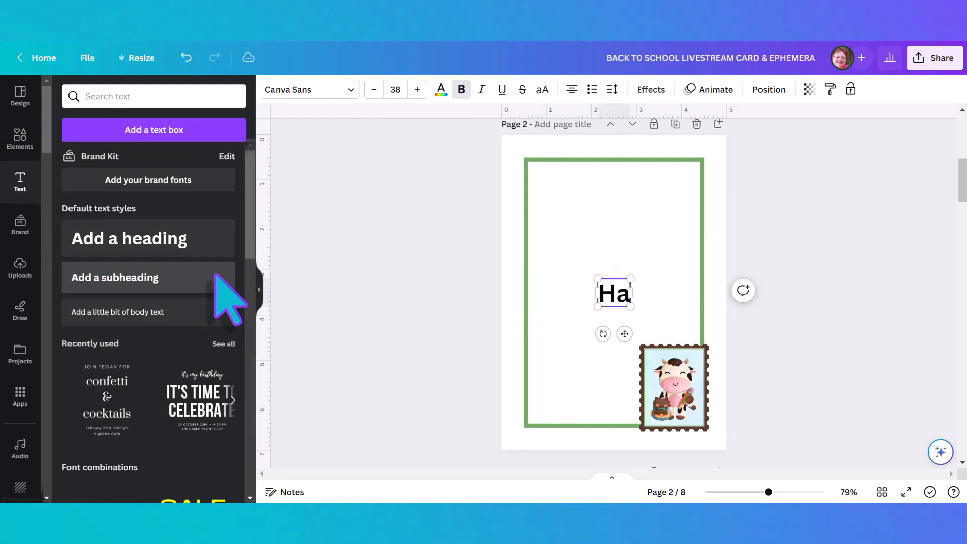
{"action": "type", "text": "ve a grea"}
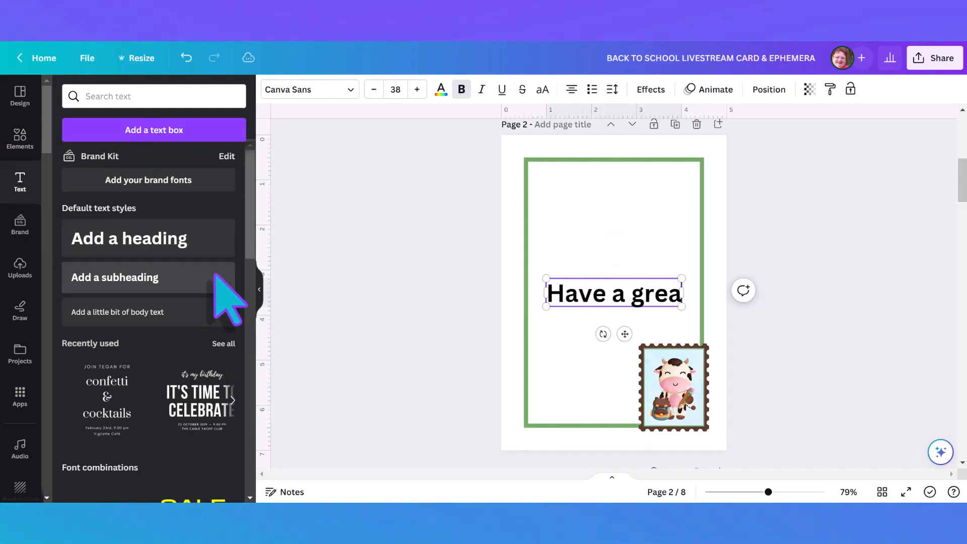
{"action": "type", "text": "t year!"}
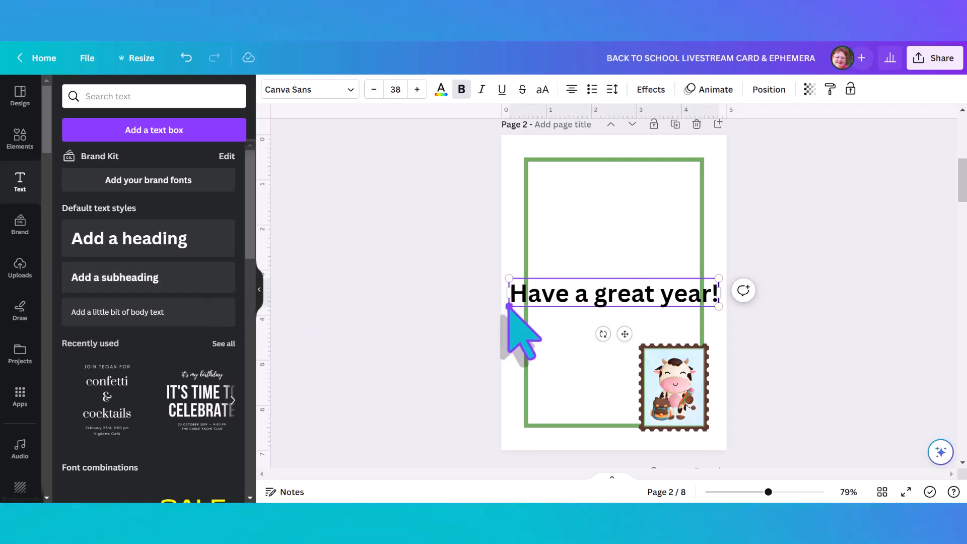
{"action": "left_click_drag", "start_coordinate": [509, 306], "coordinate": [558, 315]}
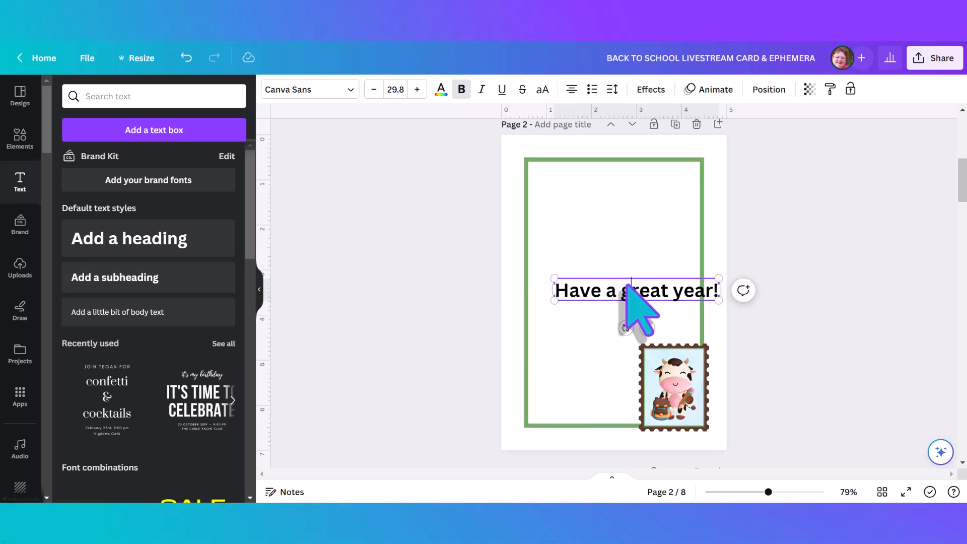
{"action": "left_click_drag", "start_coordinate": [647, 323], "coordinate": [619, 243]}
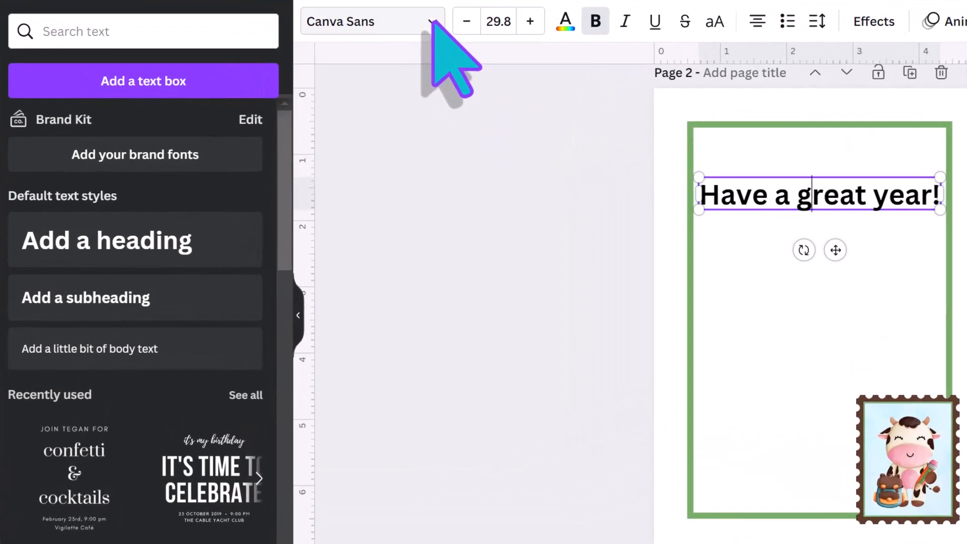
Set the heading's font to Schoolbell and enlarge the text to about size 33.7 to nearly span the frame's width
{"action": "left_click", "coordinate": [432, 22]}
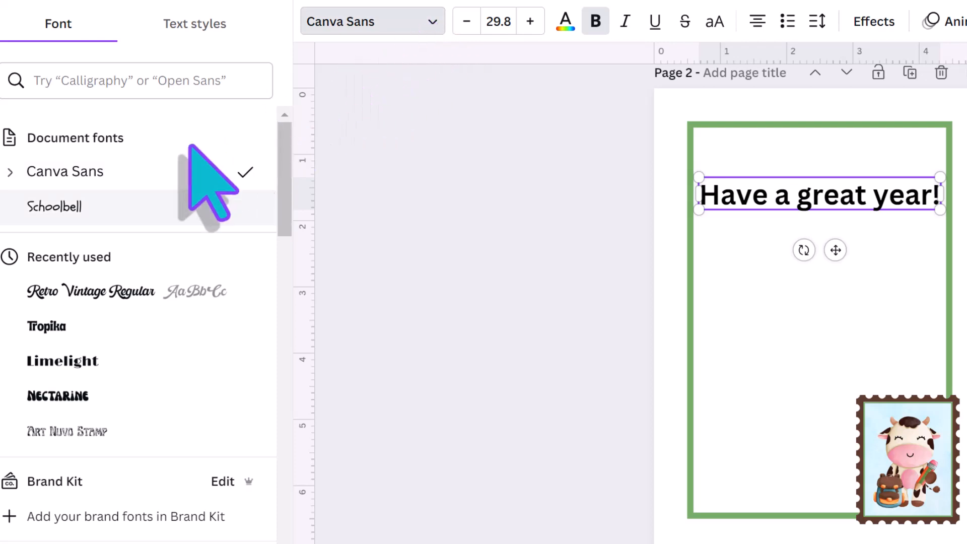
{"action": "left_click", "coordinate": [66, 207]}
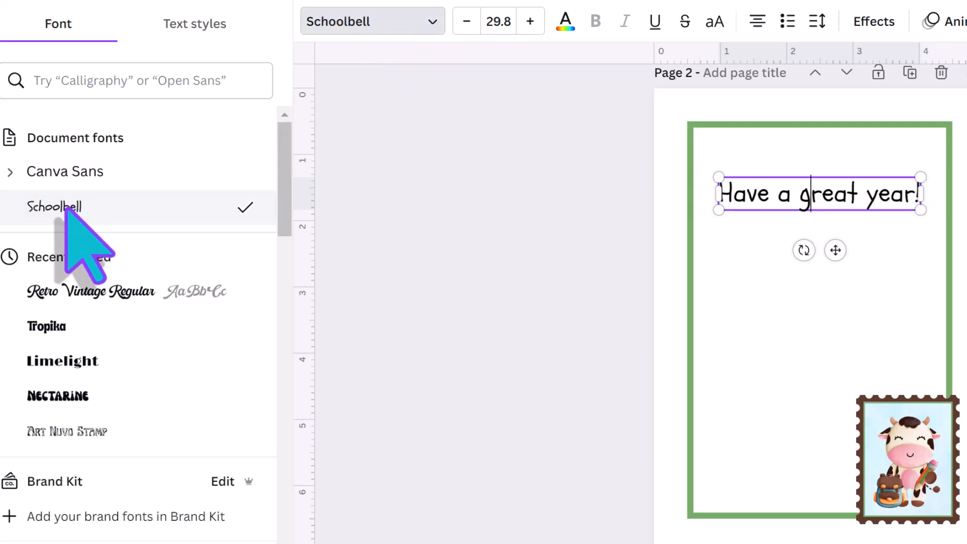
{"action": "scroll", "coordinate": [86, 345], "scroll_direction": "down", "scroll_amount": 15}
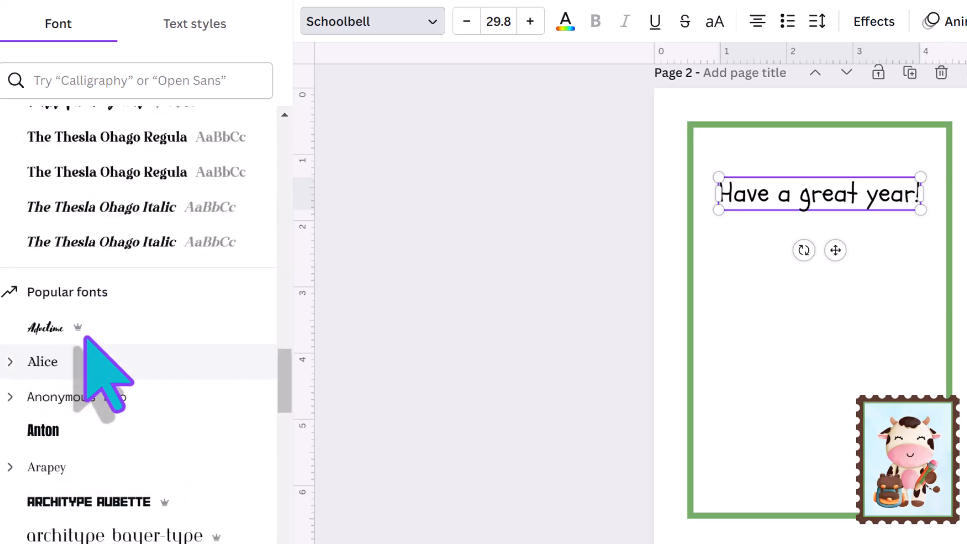
{"action": "scroll", "coordinate": [86, 346], "scroll_direction": "up", "scroll_amount": 10}
{"action": "scroll", "coordinate": [86, 345], "scroll_direction": "up", "scroll_amount": 6}
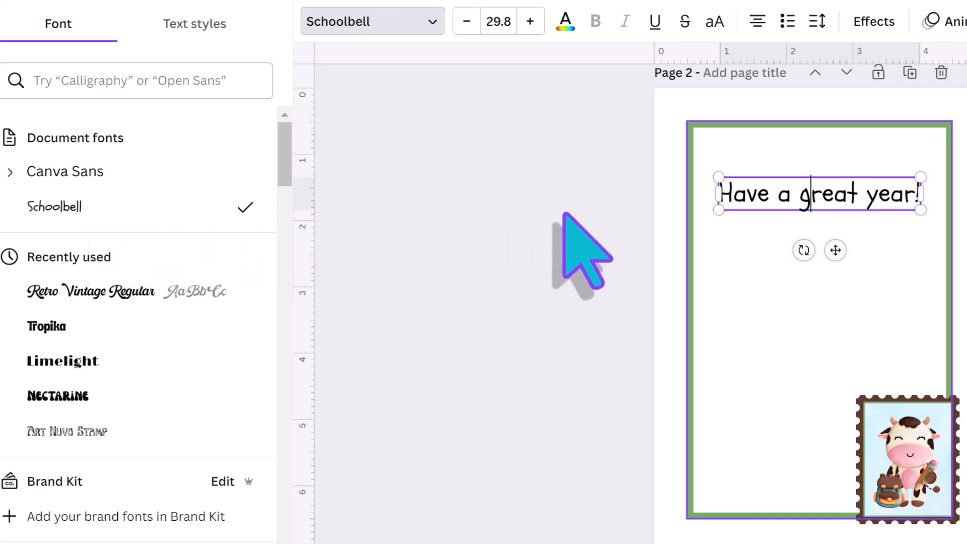
{"action": "left_click_drag", "start_coordinate": [718, 210], "coordinate": [704, 212]}
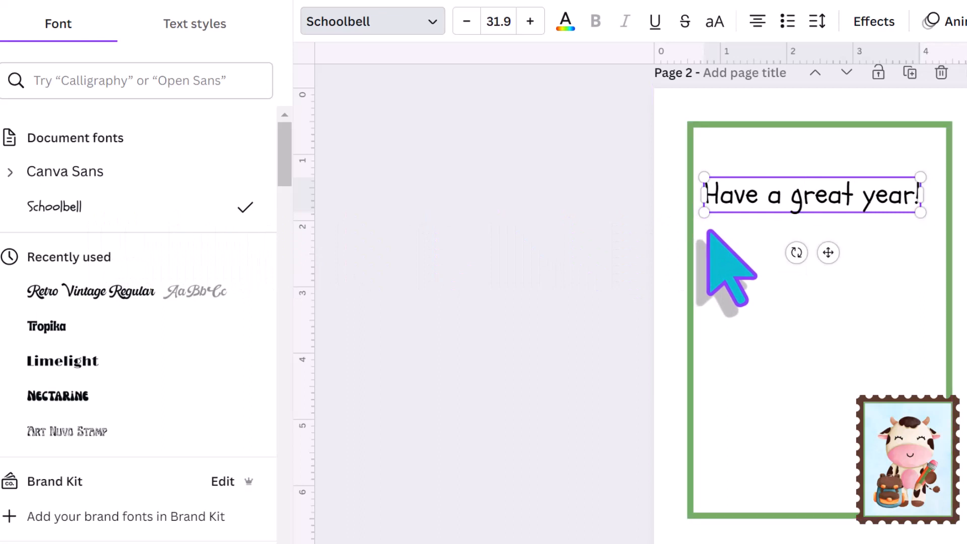
{"action": "mouse_move", "coordinate": [920, 177]}
{"action": "left_mouse_down"}
{"action": "mouse_move", "coordinate": [941, 169]}
{"action": "mouse_move", "coordinate": [932, 174]}
{"action": "left_mouse_up"}
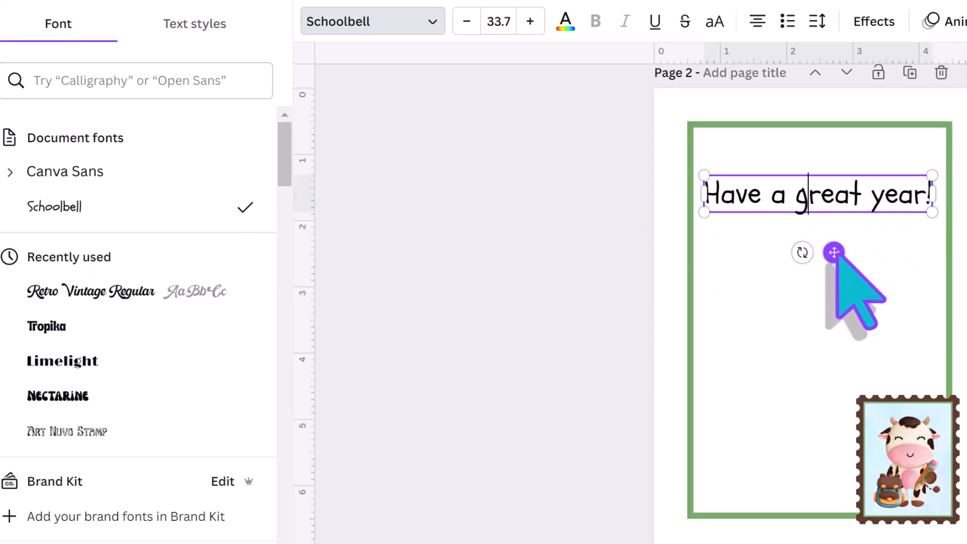
Move the "Have a great year!" heading slightly up within the green frame and recolor its text with the document's dark brown
{"action": "left_click_drag", "start_coordinate": [836, 254], "coordinate": [837, 245]}
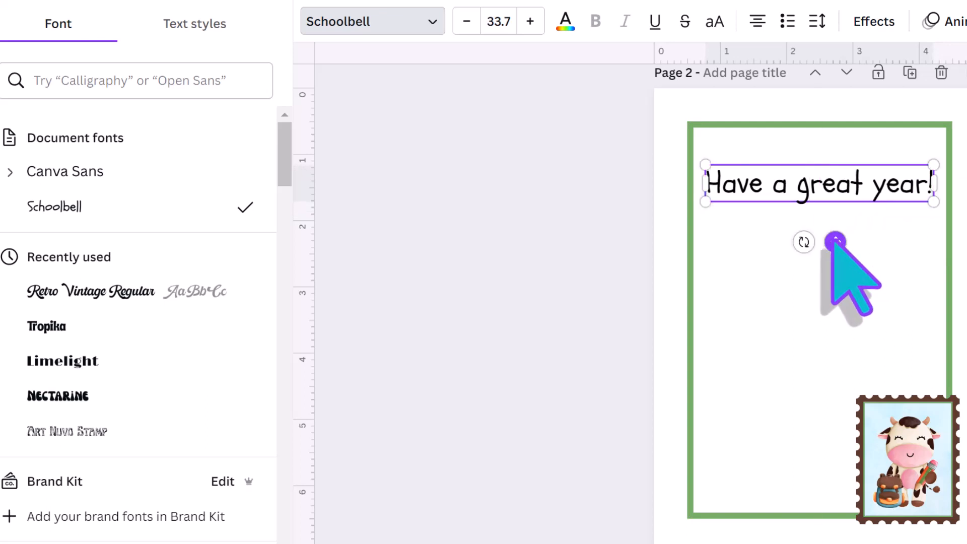
{"action": "left_click", "coordinate": [565, 22]}
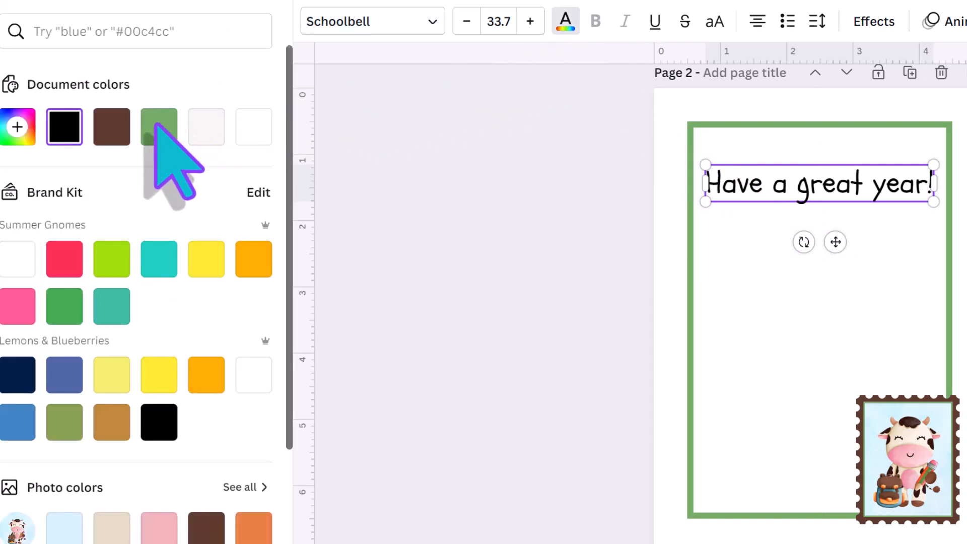
{"action": "left_click", "coordinate": [109, 132]}
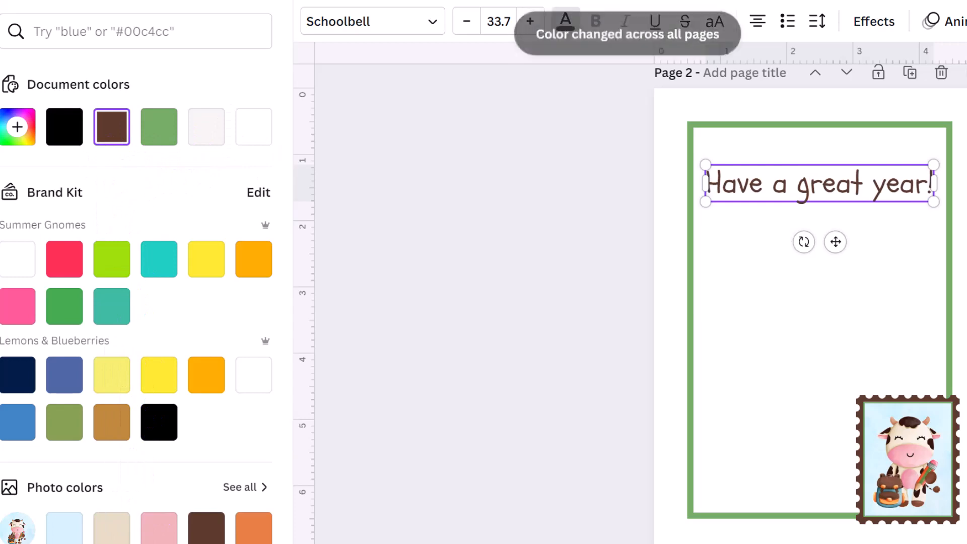
{"action": "left_click", "coordinate": [783, 313]}
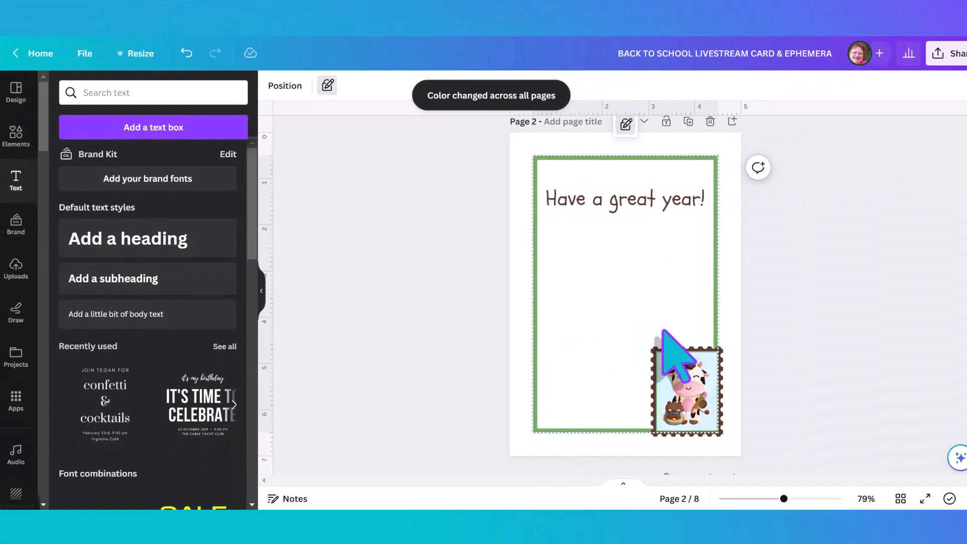
Preview the finished card inside in full screen, and look over page 2 and the cow card design on page 3
{"action": "left_click", "coordinate": [906, 491]}
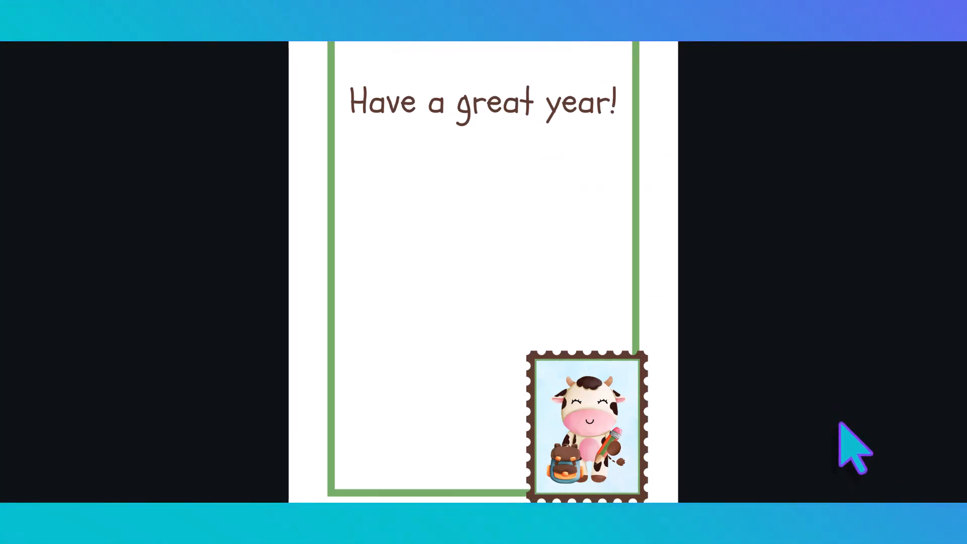
{"action": "key", "text": "Escape"}
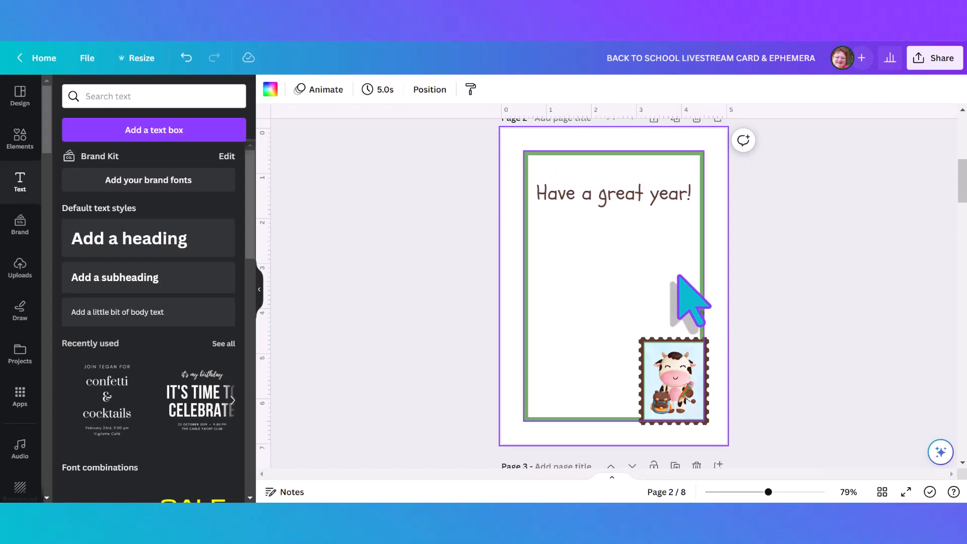
{"action": "scroll", "coordinate": [678, 276], "scroll_direction": "down", "scroll_amount": 2}
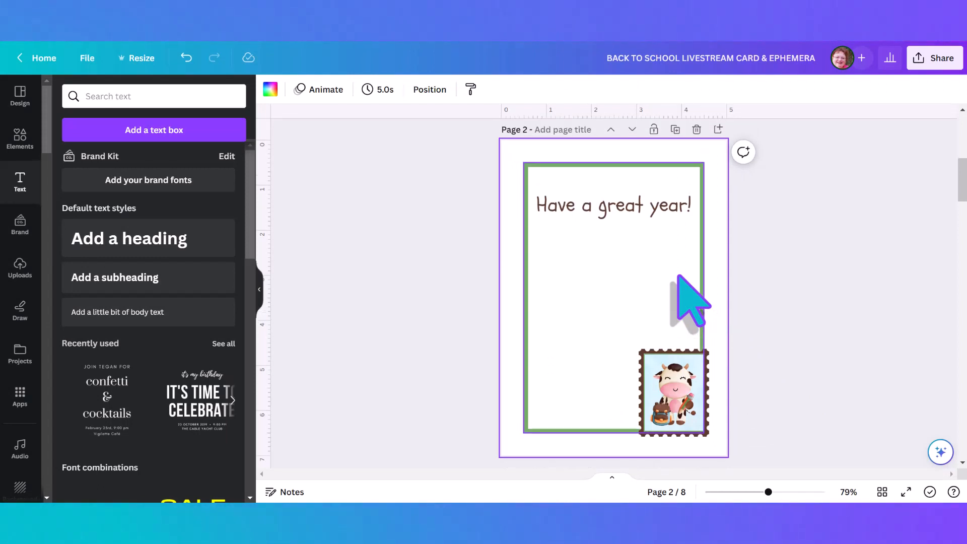
{"action": "scroll", "coordinate": [681, 278], "scroll_direction": "up", "scroll_amount": 2}
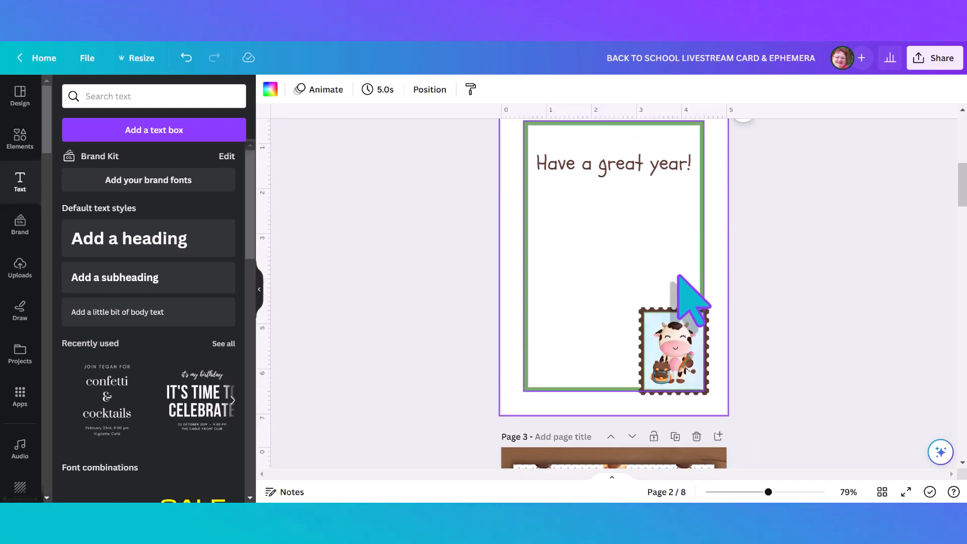
{"action": "scroll", "coordinate": [681, 278], "scroll_direction": "down", "scroll_amount": 6}
{"action": "scroll", "coordinate": [680, 277], "scroll_direction": "down", "scroll_amount": 4}
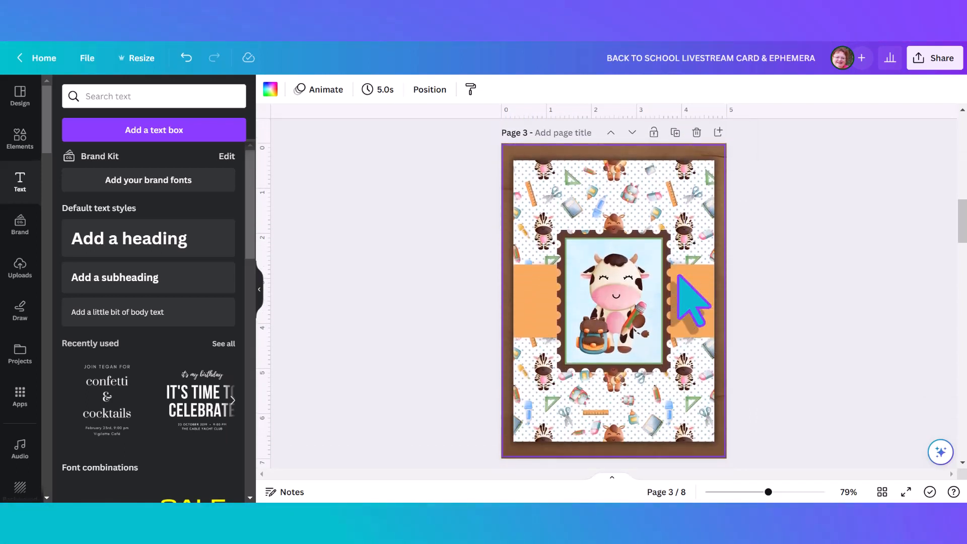
{"action": "scroll", "coordinate": [679, 276], "scroll_direction": "up", "scroll_amount": 4}
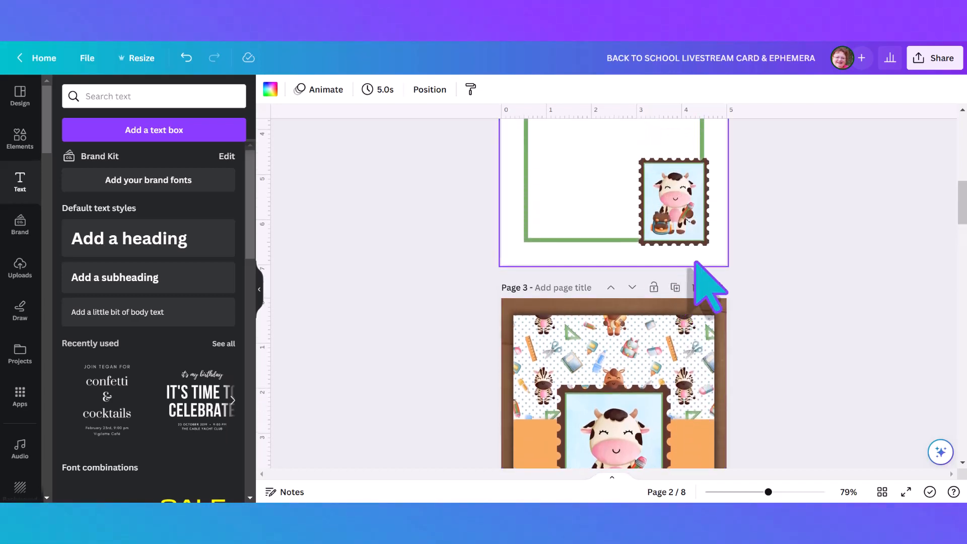
Open the download settings for the design and limit the page selection to pages 2 and 3 only
{"action": "left_click", "coordinate": [934, 59]}
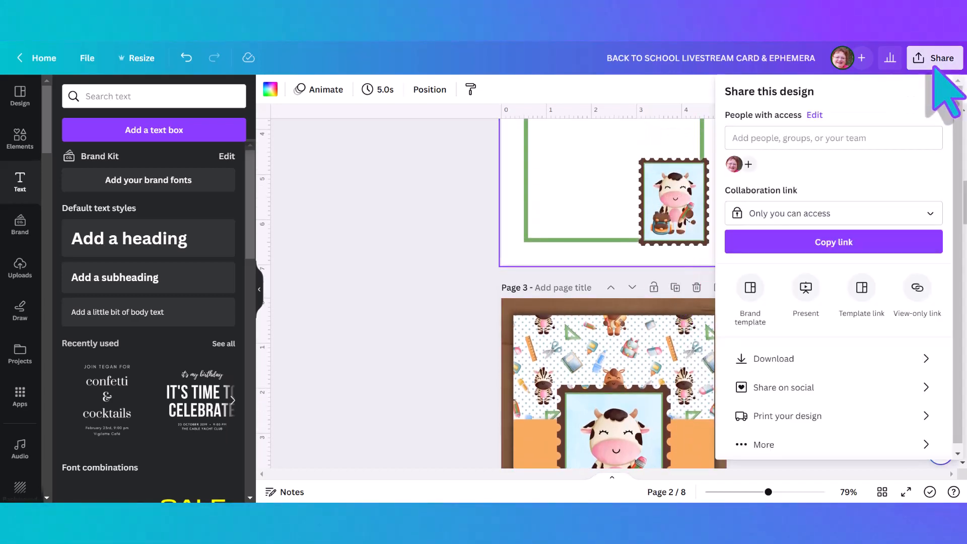
{"action": "left_click", "coordinate": [818, 362]}
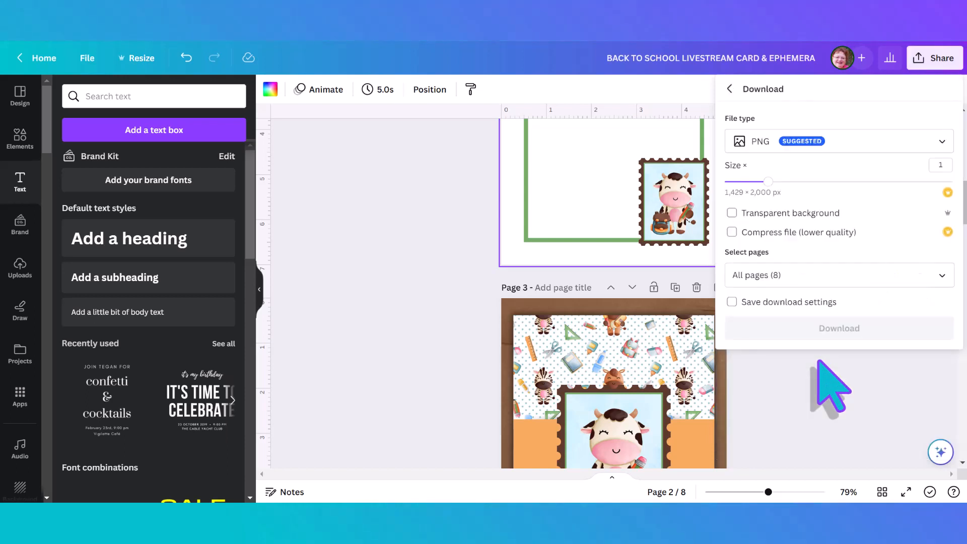
{"action": "left_click", "coordinate": [942, 279]}
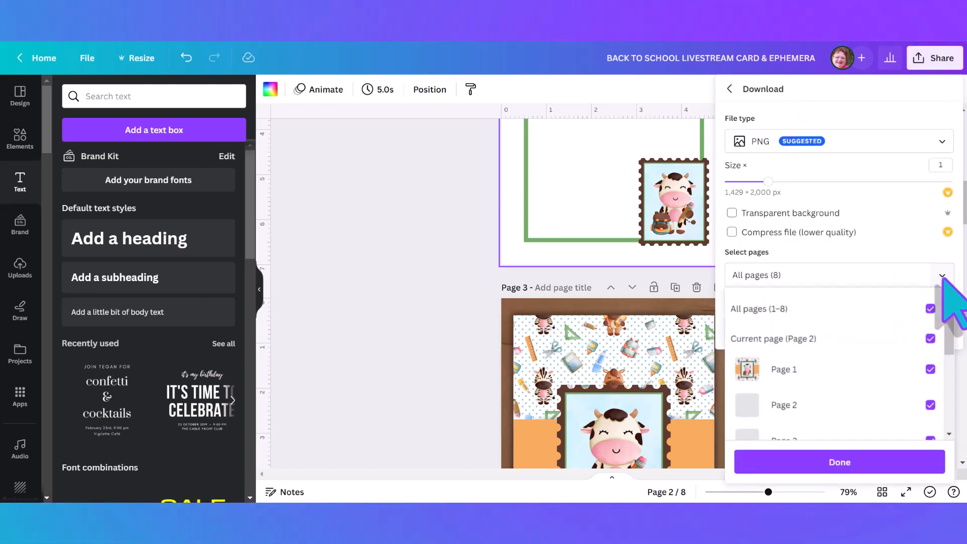
{"action": "left_click", "coordinate": [931, 308]}
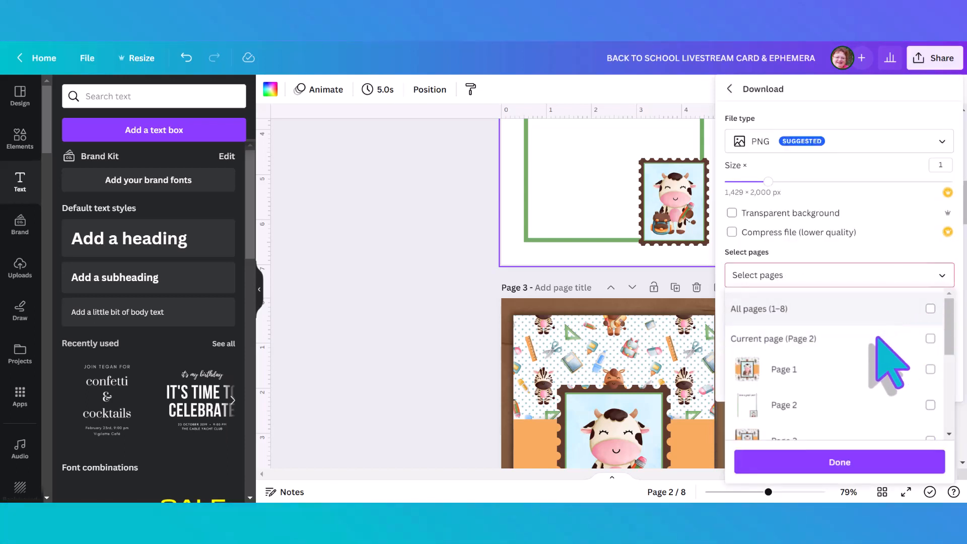
{"action": "scroll", "coordinate": [884, 356], "scroll_direction": "down", "scroll_amount": 2}
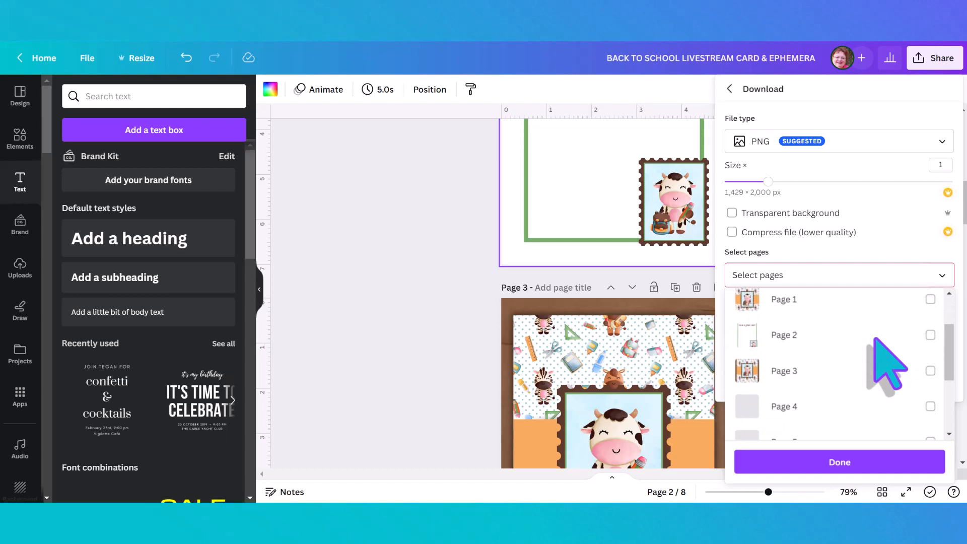
{"action": "left_click", "coordinate": [931, 334]}
{"action": "left_click", "coordinate": [931, 370]}
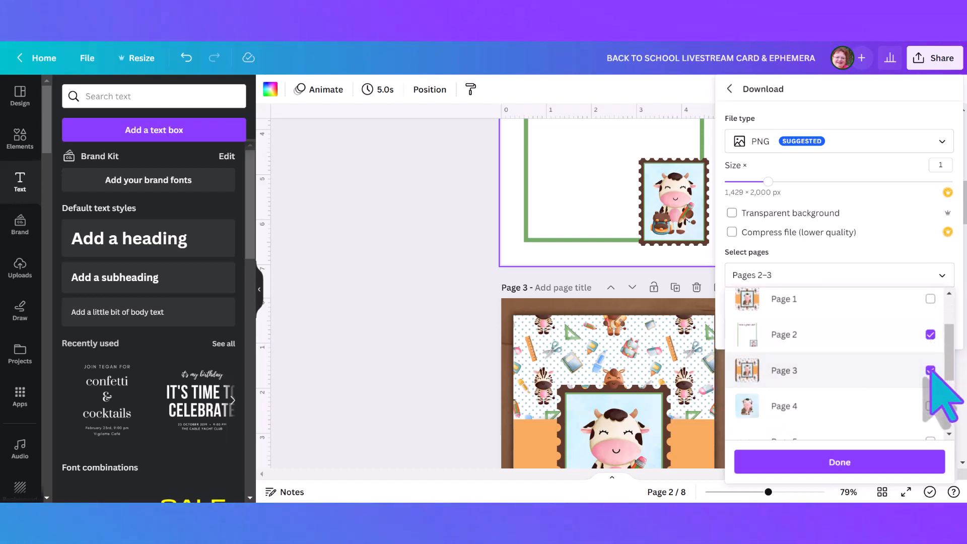
{"action": "left_click", "coordinate": [852, 464]}
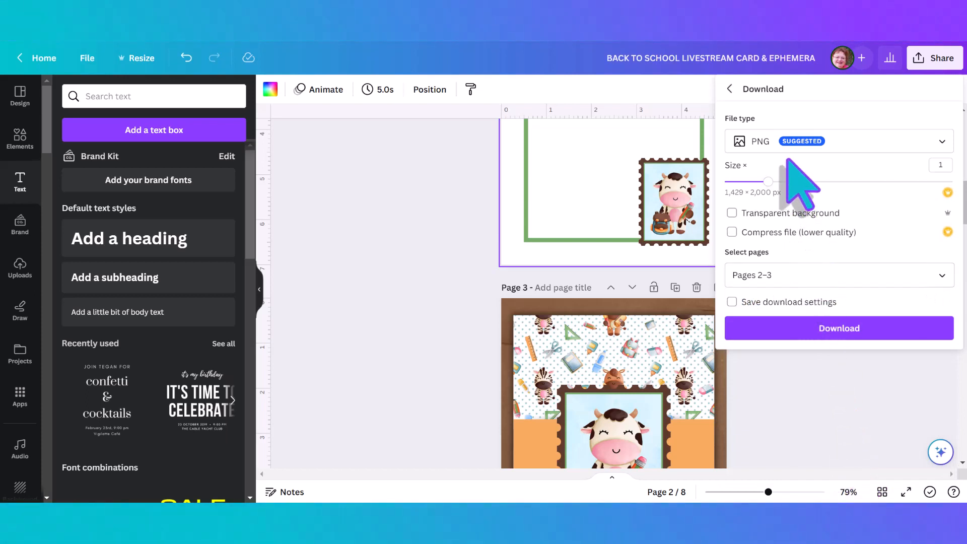
Set the download file type to PDF Print and download the selected pages
{"action": "left_click", "coordinate": [941, 141]}
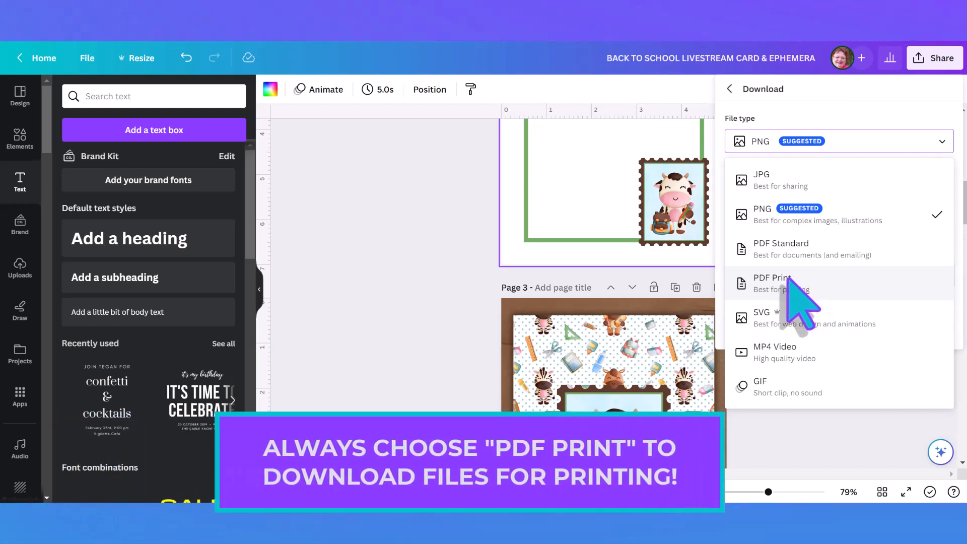
{"action": "left_click", "coordinate": [790, 282]}
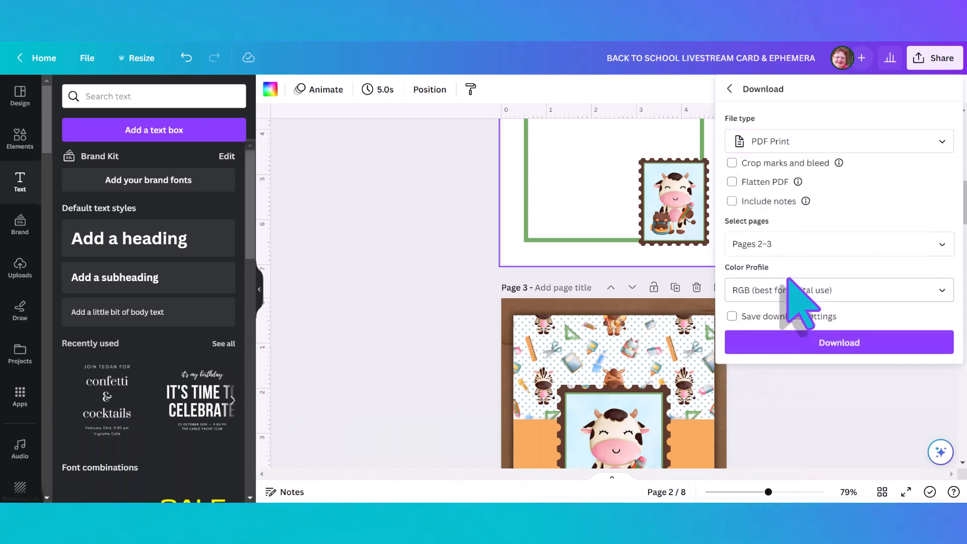
{"action": "left_click", "coordinate": [837, 347]}
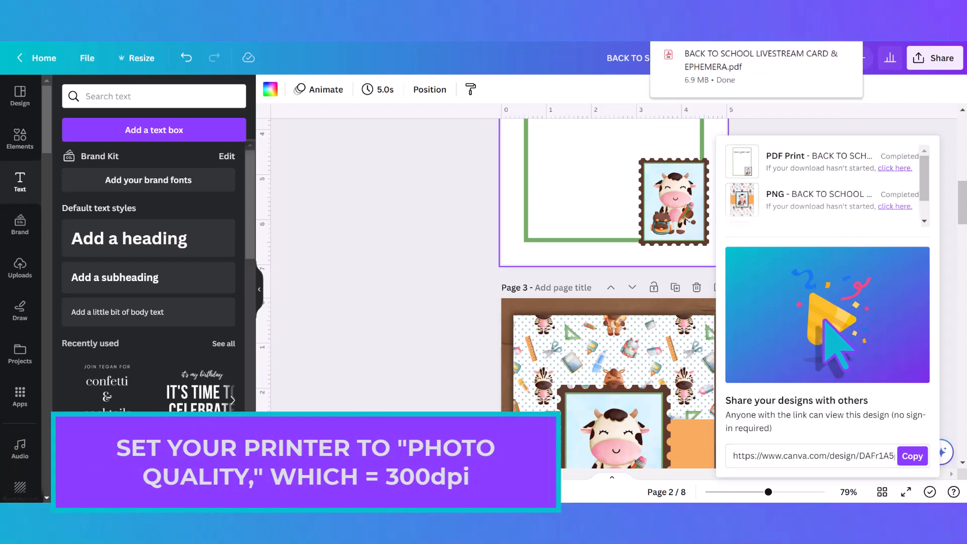
Open the downloaded PDF and check both of its pages, the card inside and the patterned cow card front
{"action": "mouse_move", "coordinate": [824, 76]}
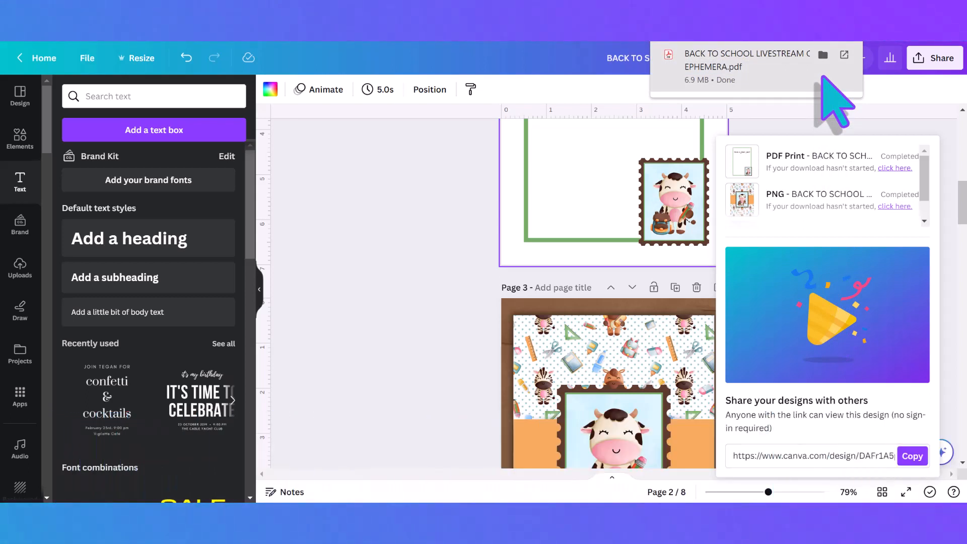
{"action": "left_click", "coordinate": [822, 76]}
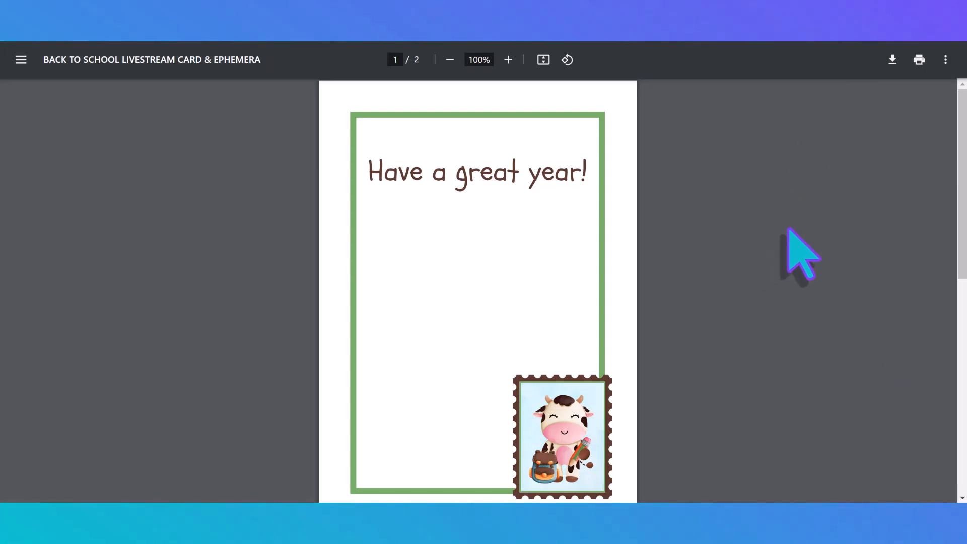
{"action": "left_click_drag", "start_coordinate": [962, 132], "coordinate": [963, 355]}
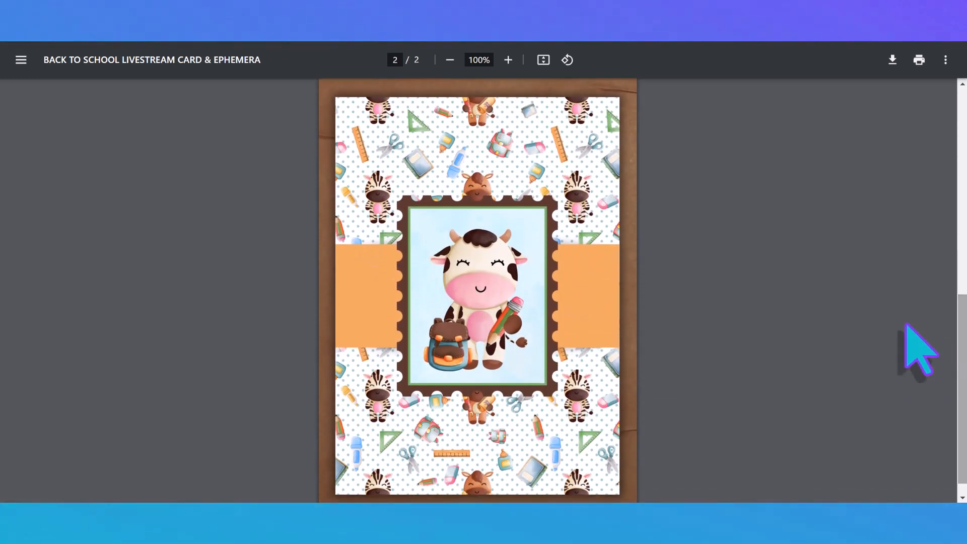